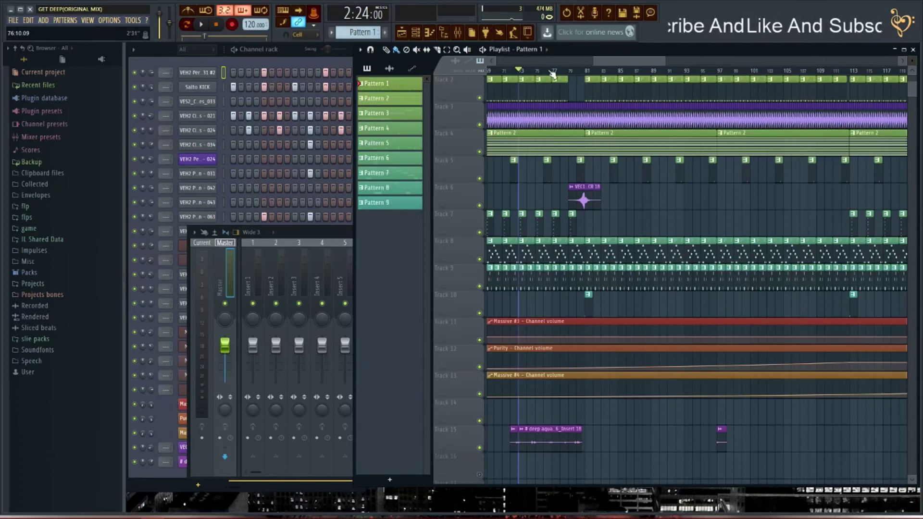
left_click(539, 71)
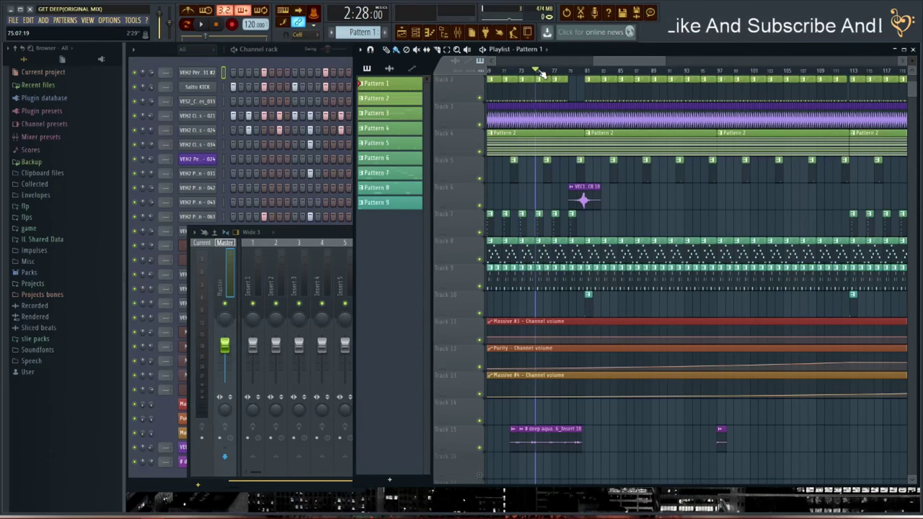
scroll(615, 61, "down", 4)
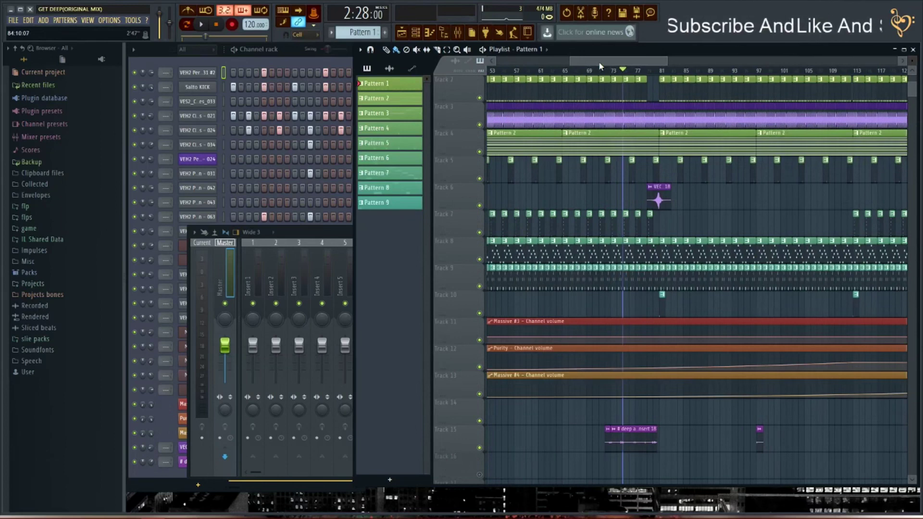
scroll(657, 79, "up", 2)
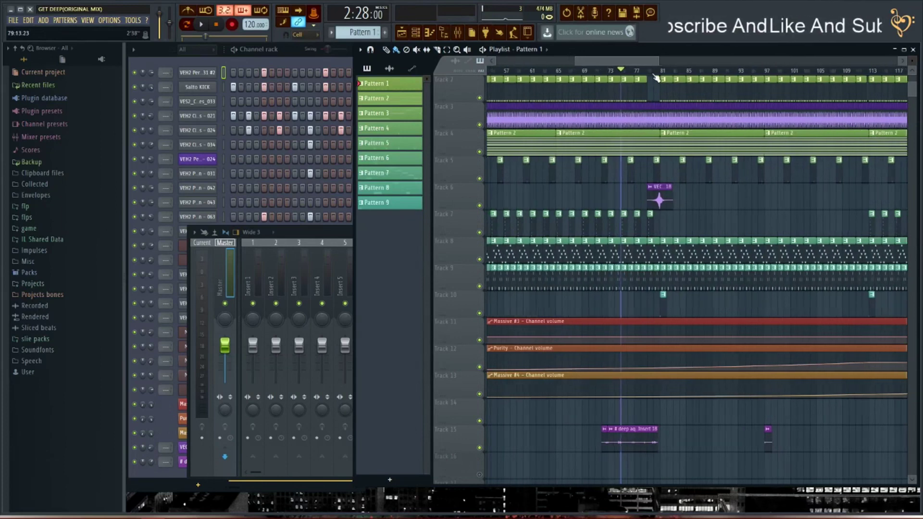
left_click(13, 20)
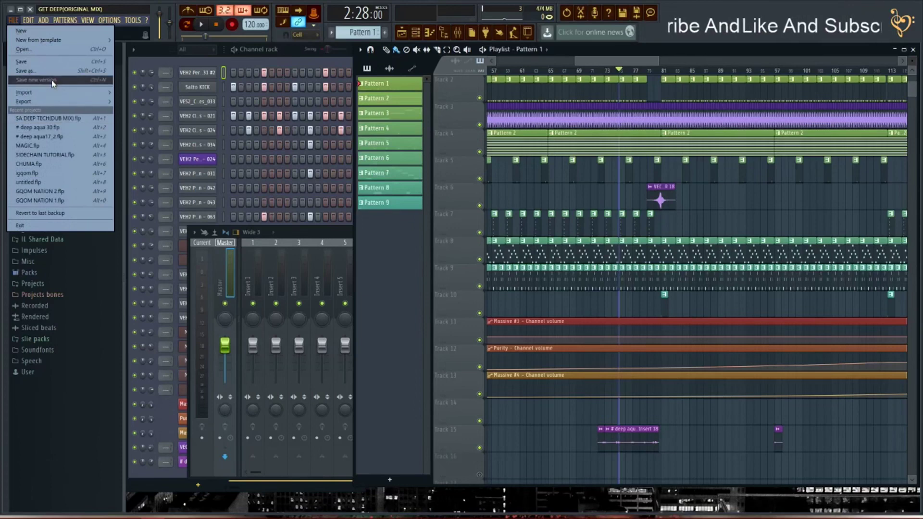
key("Escape")
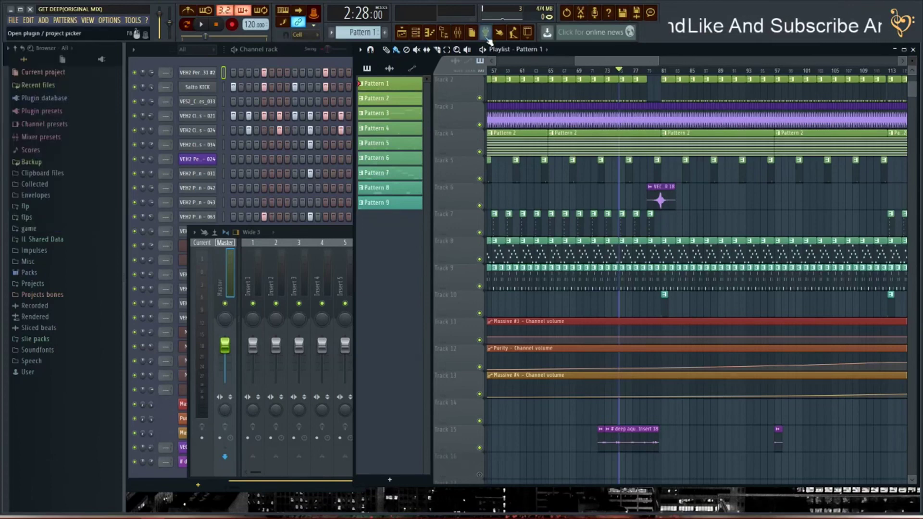
left_click(459, 33)
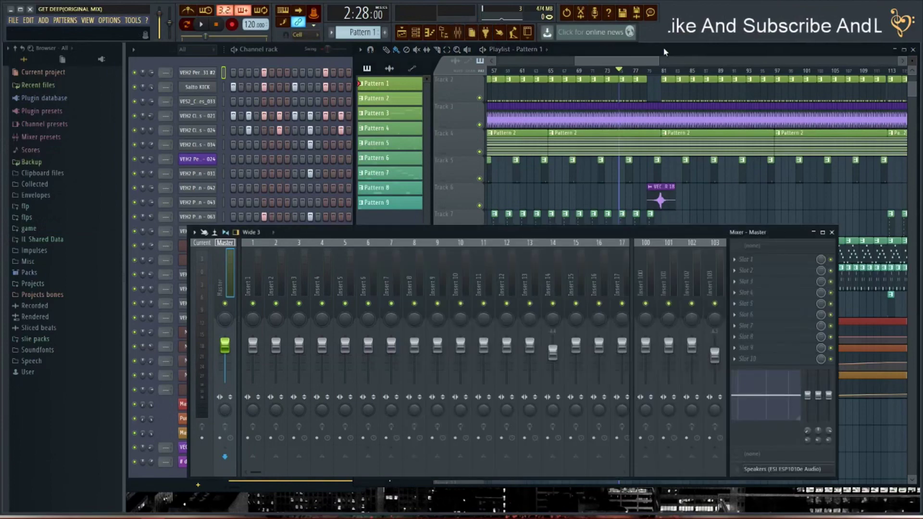
left_click(458, 33)
scroll(635, 69, "up", 2)
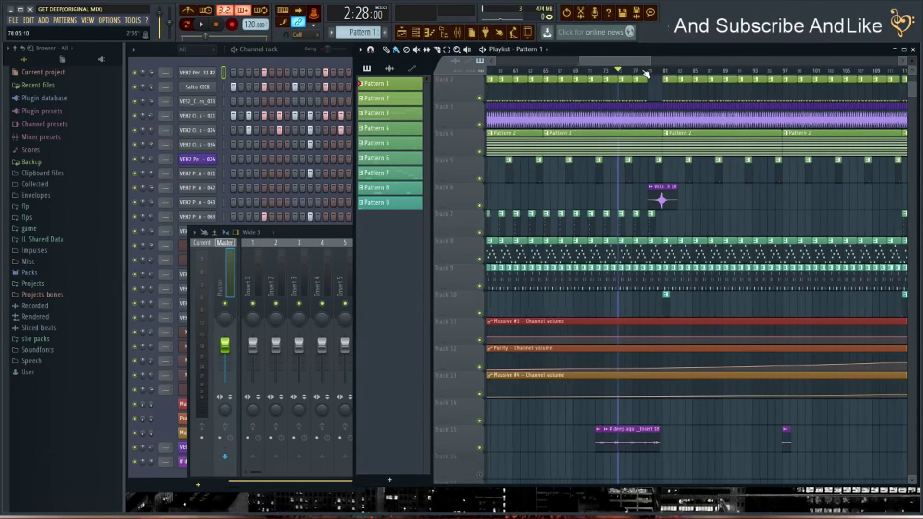
mouse_move(626, 65)
left_mouse_down()
mouse_move(641, 64)
mouse_move(622, 63)
left_mouse_up()
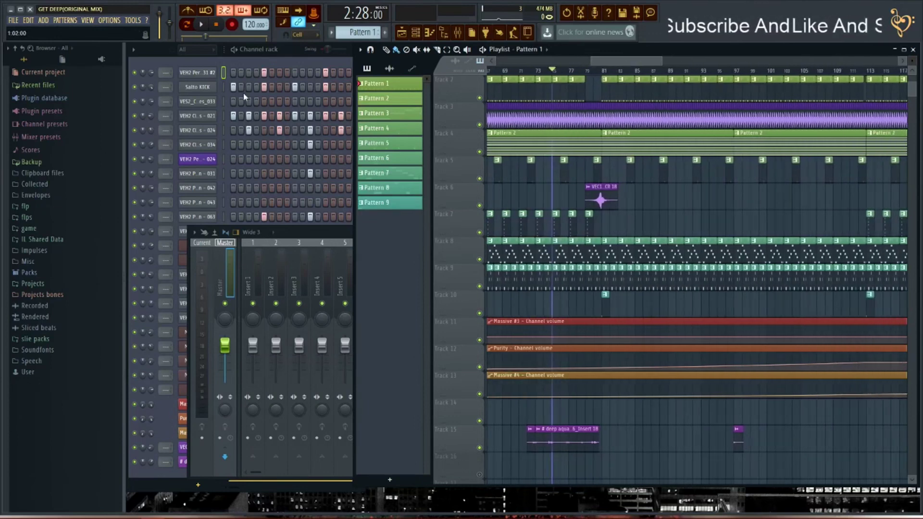
Bring the channel rack forward and play Pattern 1 briefly to hear its drum loop
left_click(300, 58)
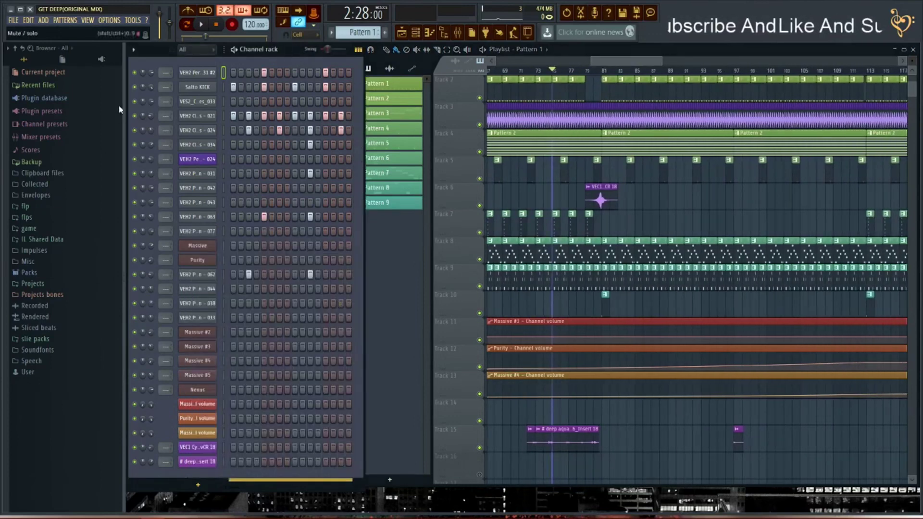
left_click(202, 24)
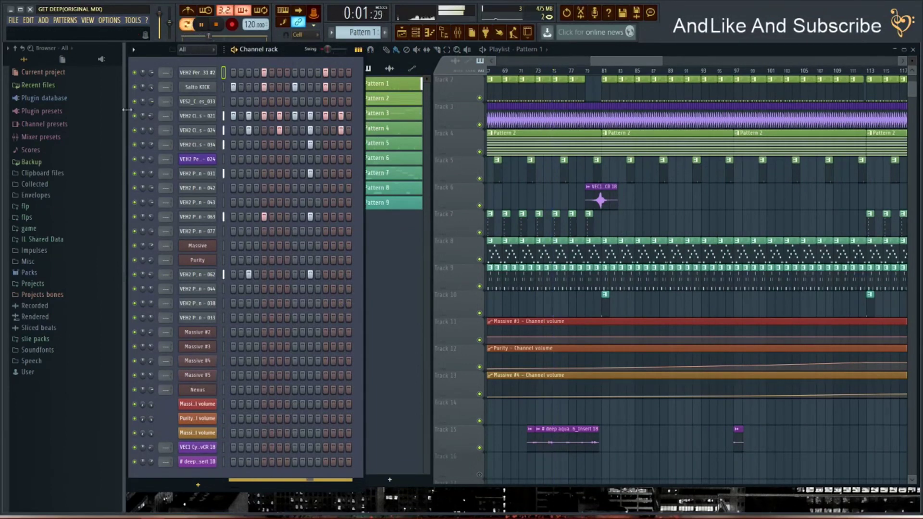
key("space")
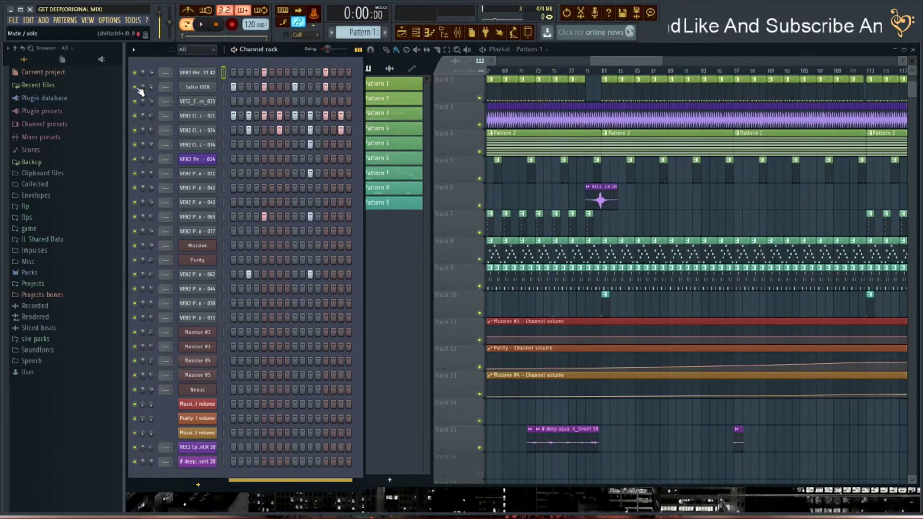
Solo the Salto KICK channel and route it to mixer track 1, auditioning the kick alone
right_click(140, 87)
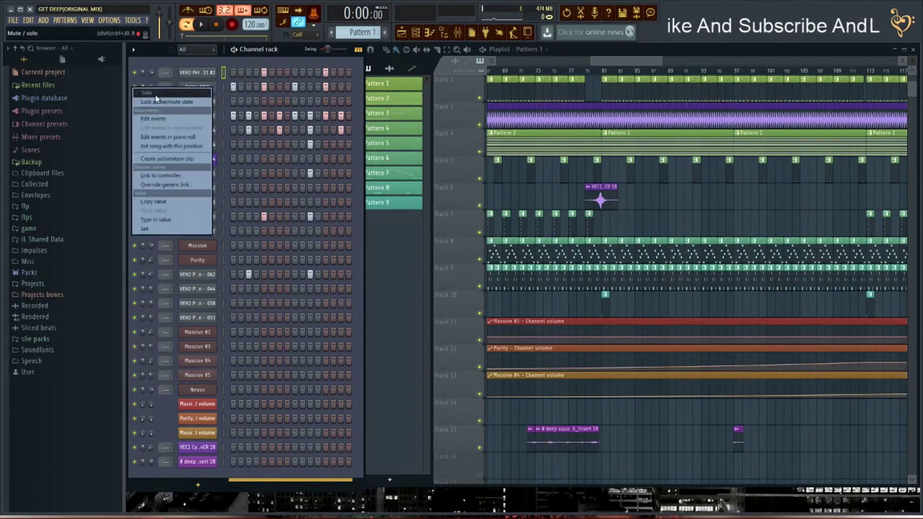
left_click(190, 93)
left_click(211, 89)
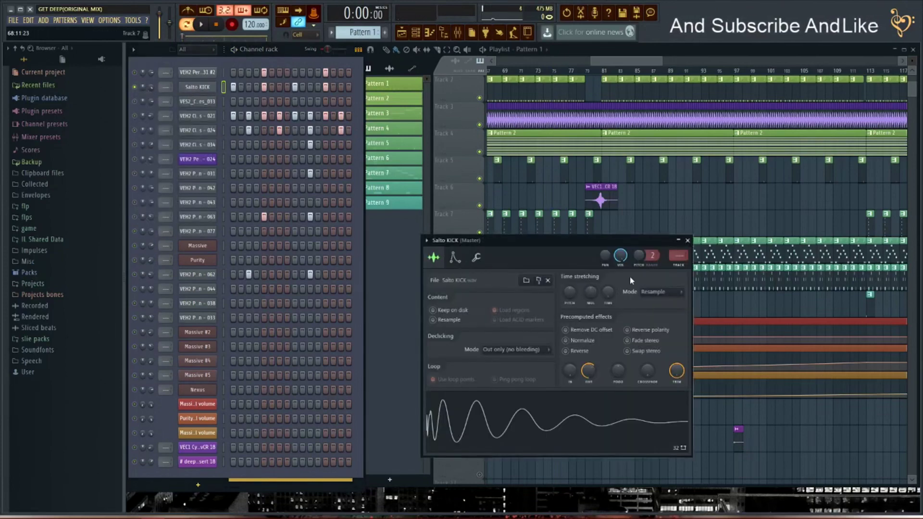
left_click(684, 267)
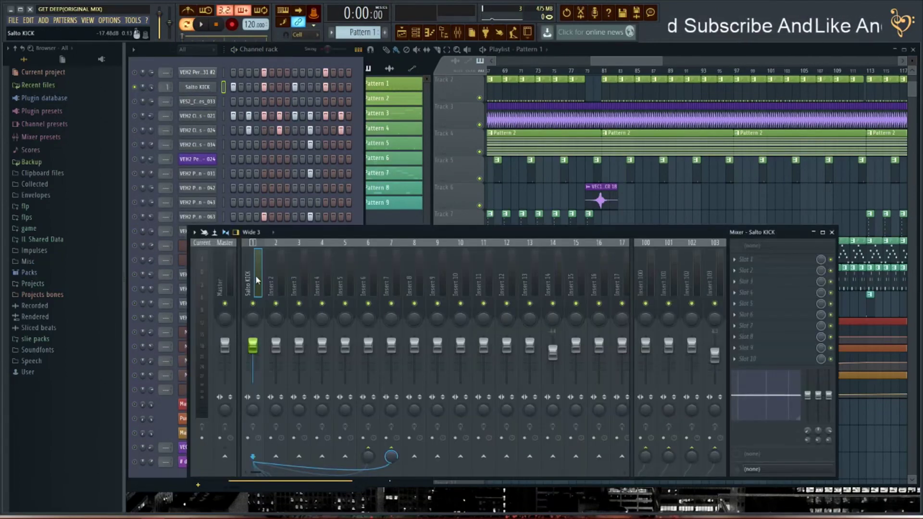
key("space")
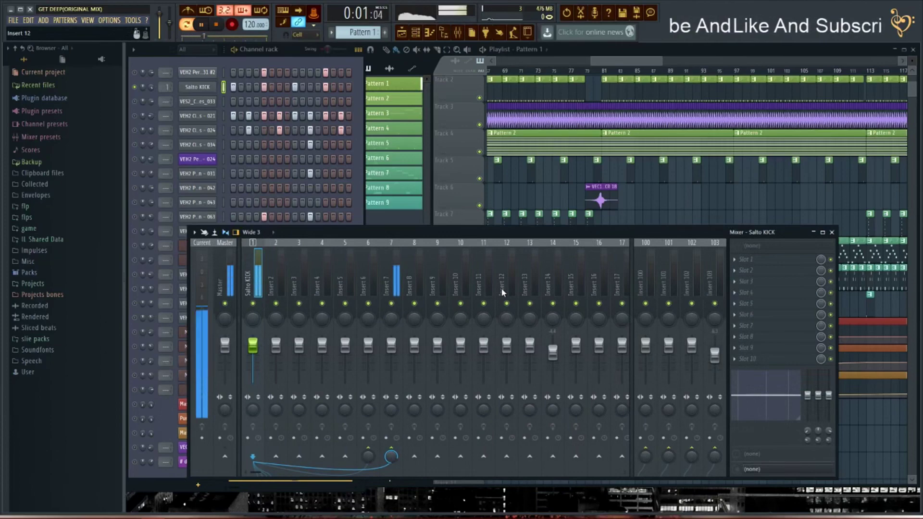
key("space")
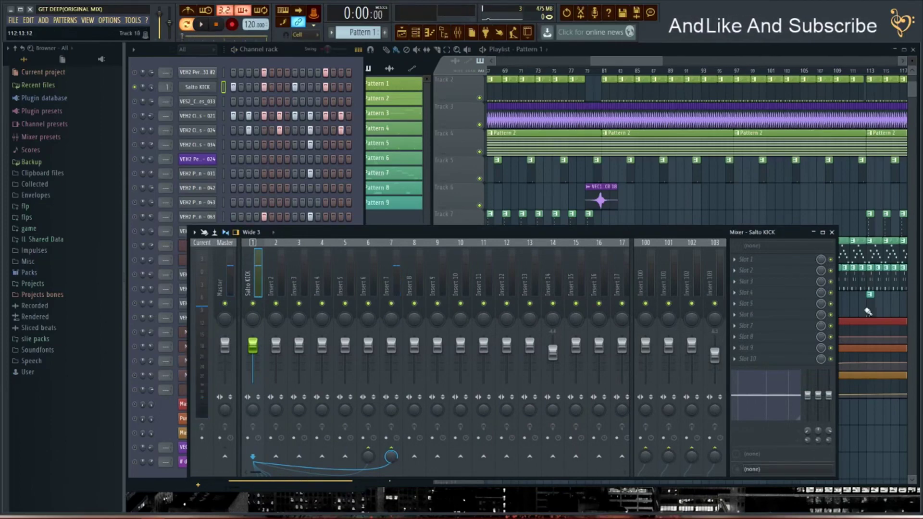
Load Fruity Parametric EQ 2 into effect slot 5 of the Salto KICK mixer track and place its window over the mixer
left_click(750, 304)
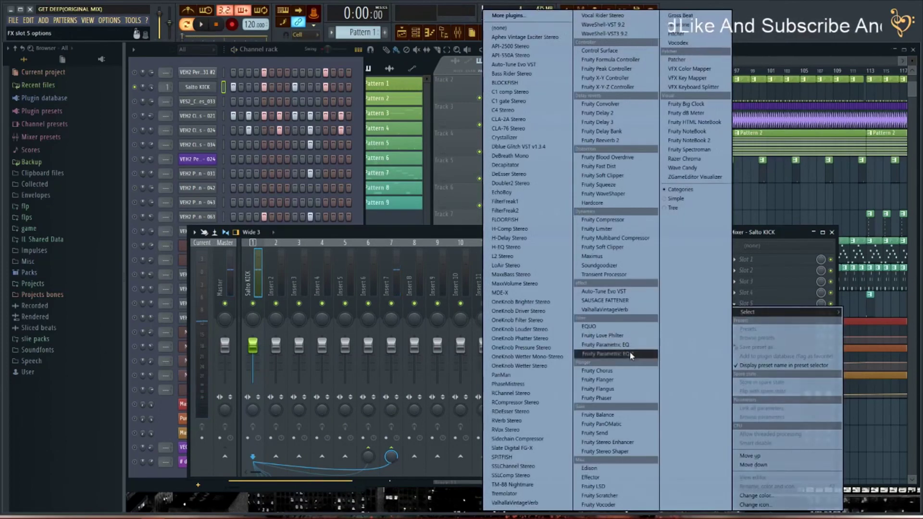
left_click(632, 355)
left_click_drag(278, 93, 483, 209)
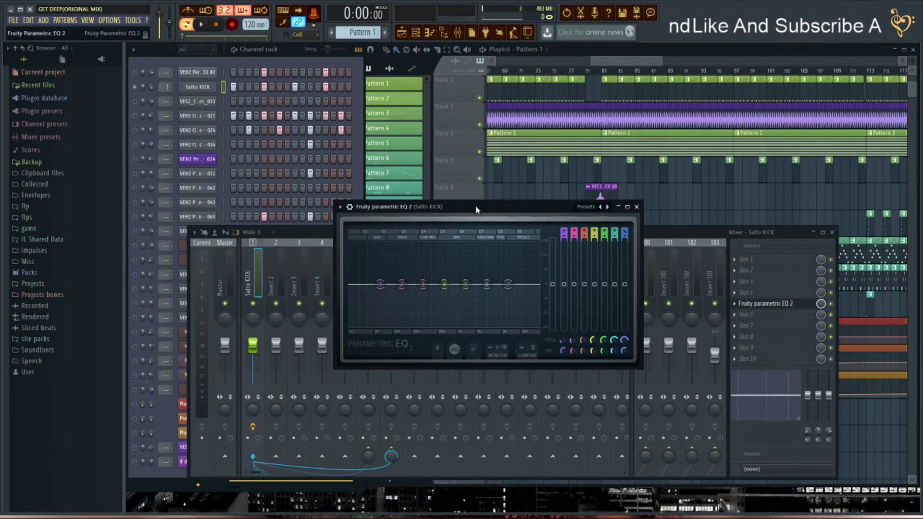
left_click_drag(477, 210, 460, 218)
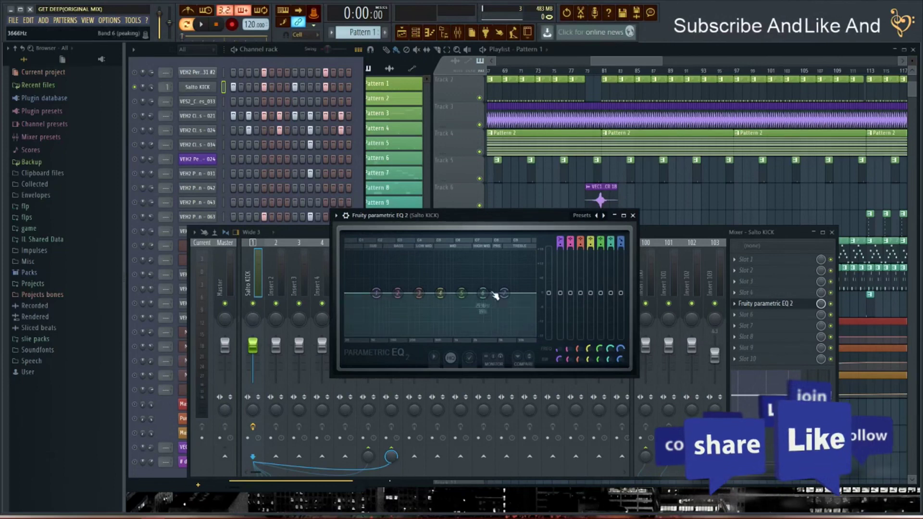
Shape the kick's EQ during playback: cut the highs with band 7, boost band 2 slightly, and lower band 1 to about -1.5 dB
left_click_drag(504, 292, 399, 284)
key("space")
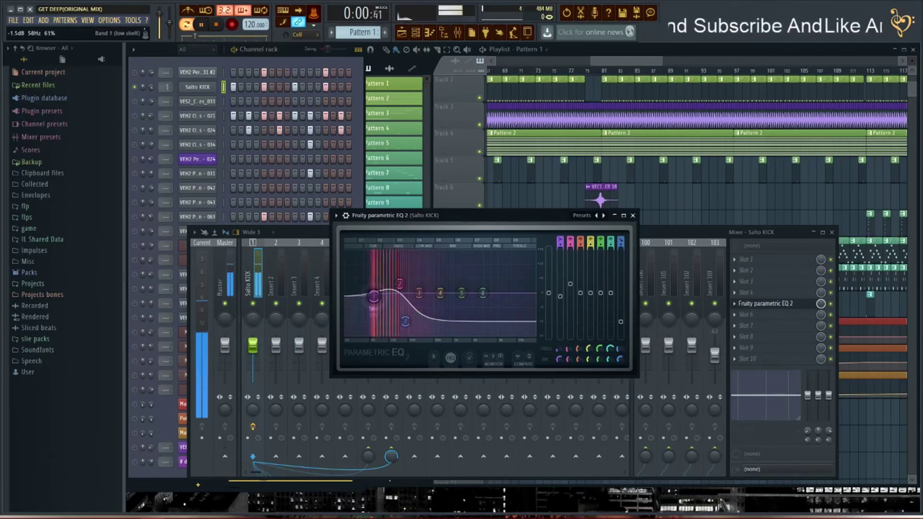
left_click_drag(377, 294, 374, 296)
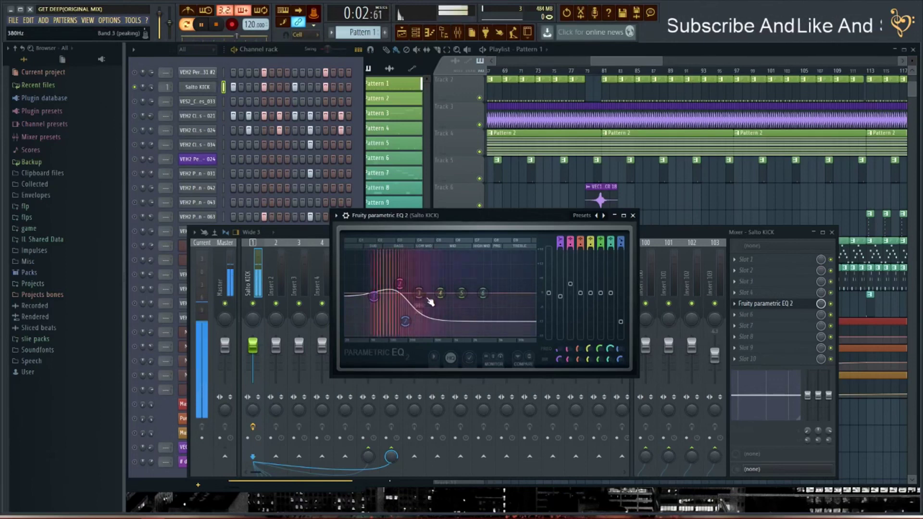
Toggle the kick's Parametric EQ 2 and replay the loop to compare the sound and mixer levels
left_click(832, 305)
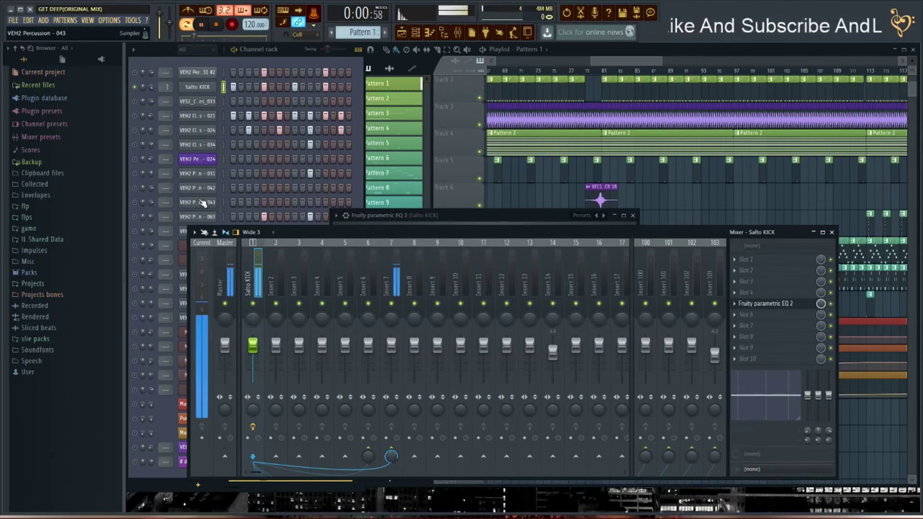
key("space")
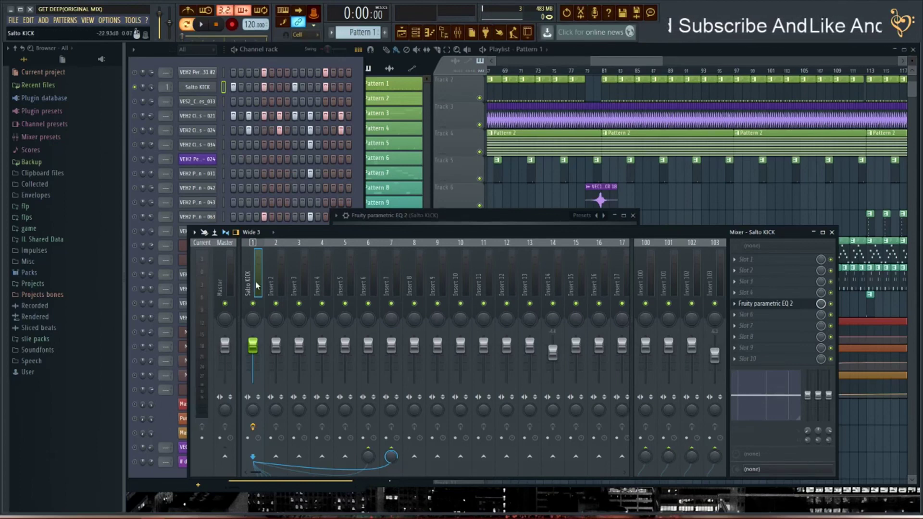
key("space")
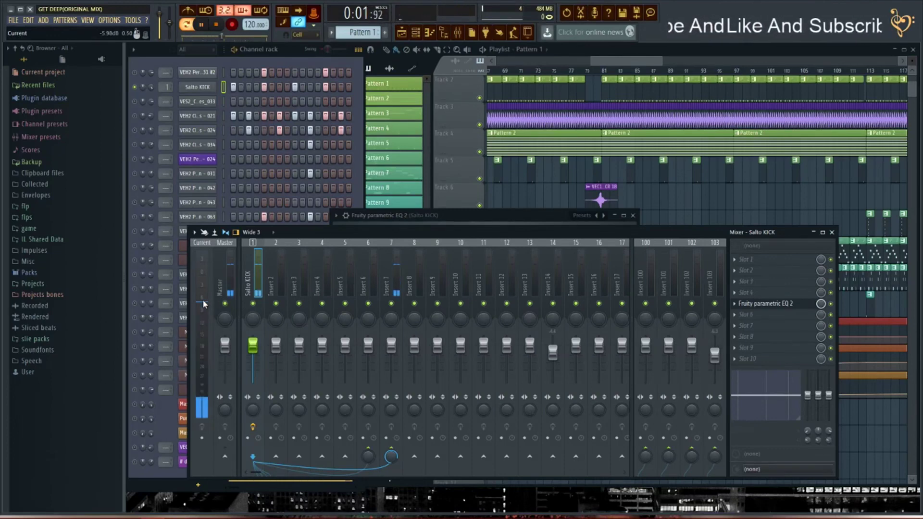
key("space")
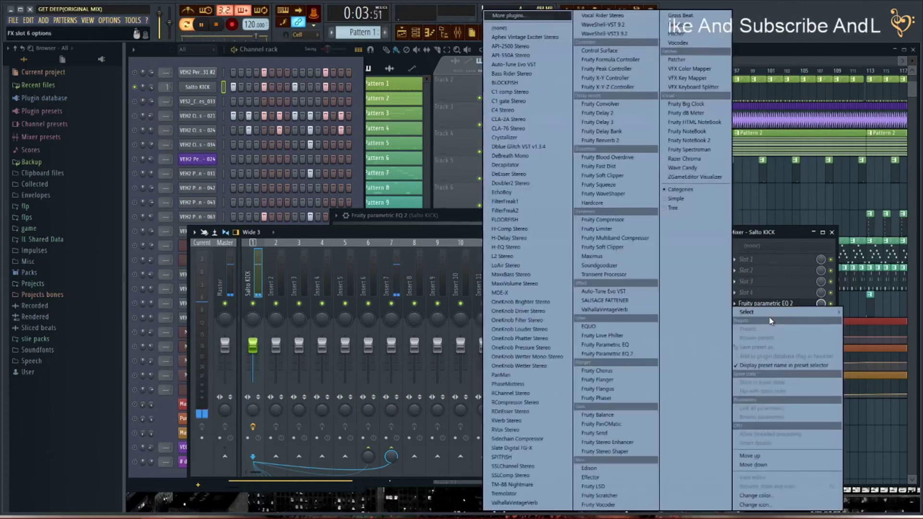
Load Fruity Multiband Compressor into effect slot 6 of the Salto KICK track and place its window above the mixer
left_click(746, 315)
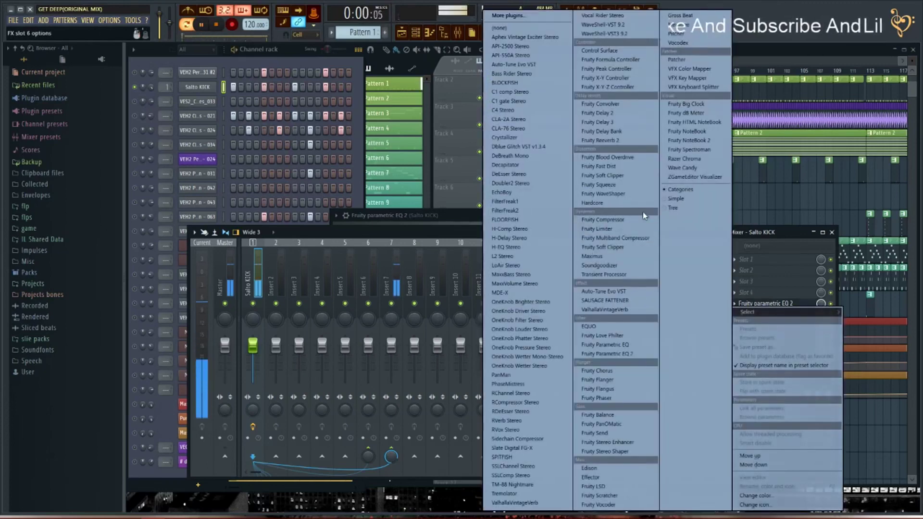
left_click(603, 220)
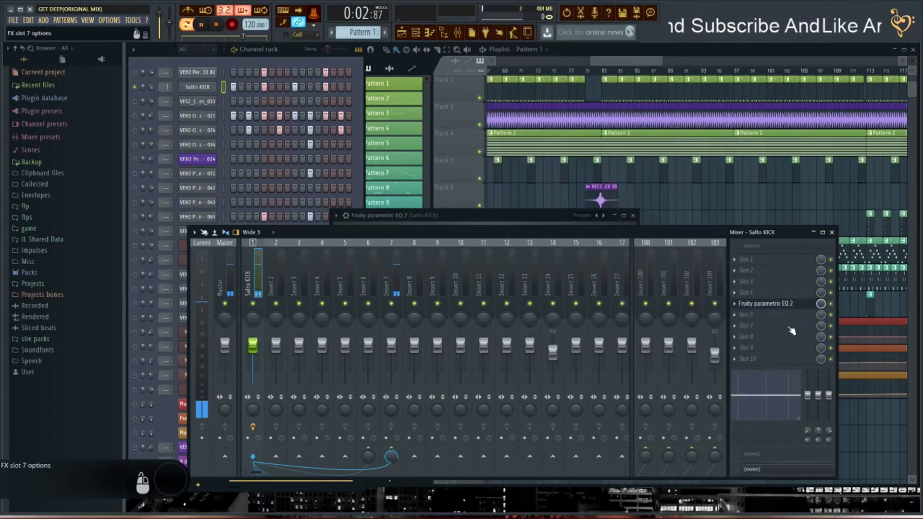
key("space")
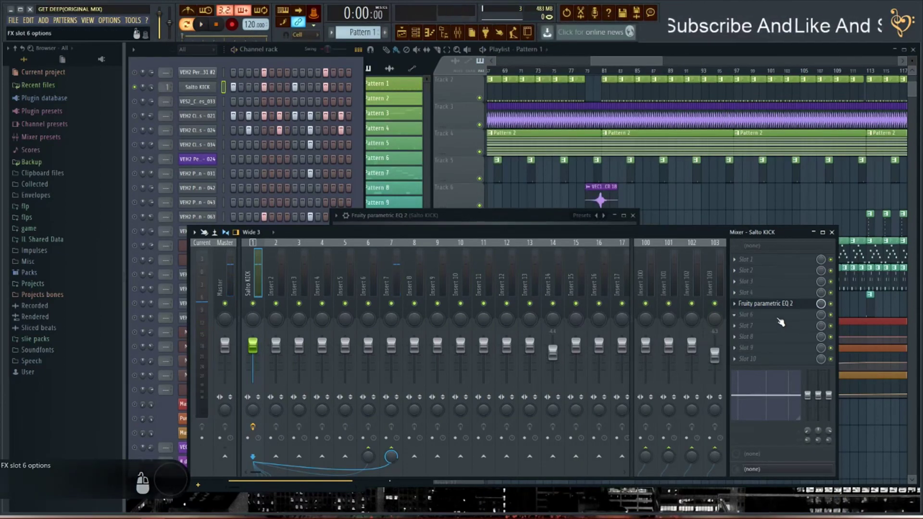
left_click(781, 322)
left_click(623, 239)
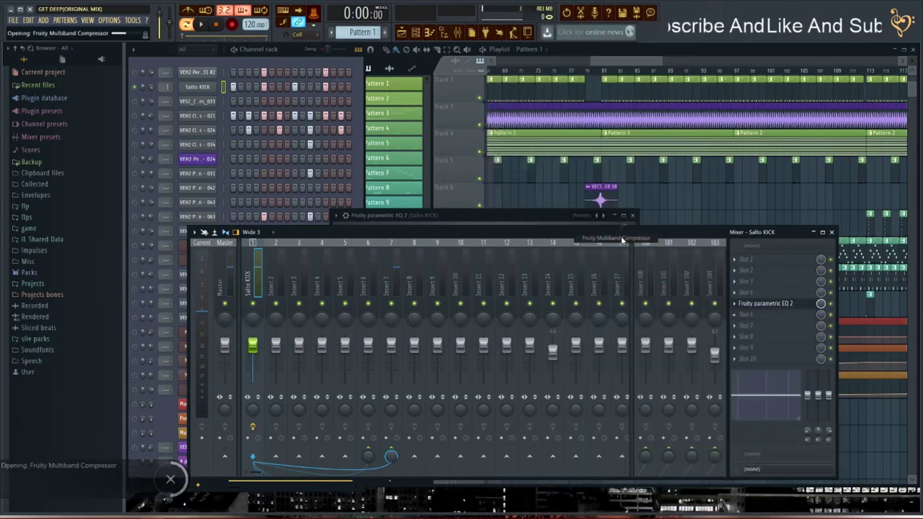
left_click_drag(497, 103, 552, 160)
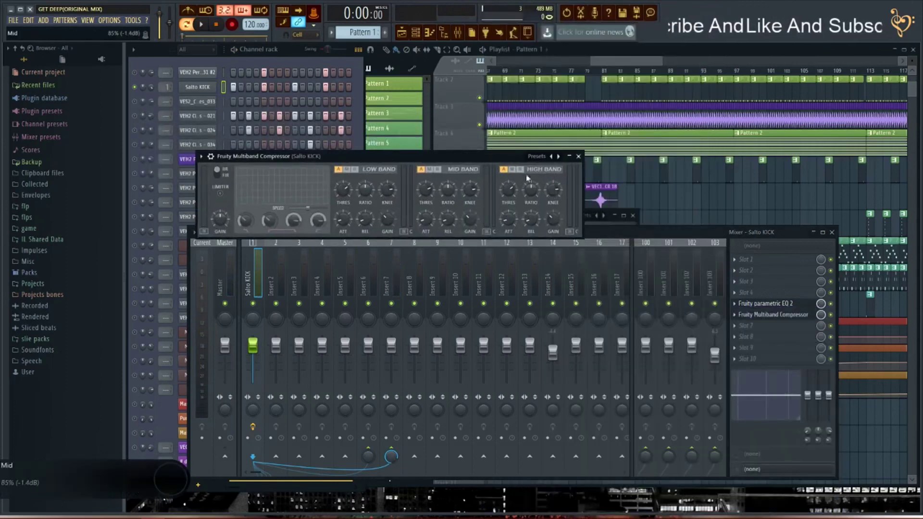
Apply the Comp 2.9 preset to the kick's multiband compressor and start playback
left_click(551, 157)
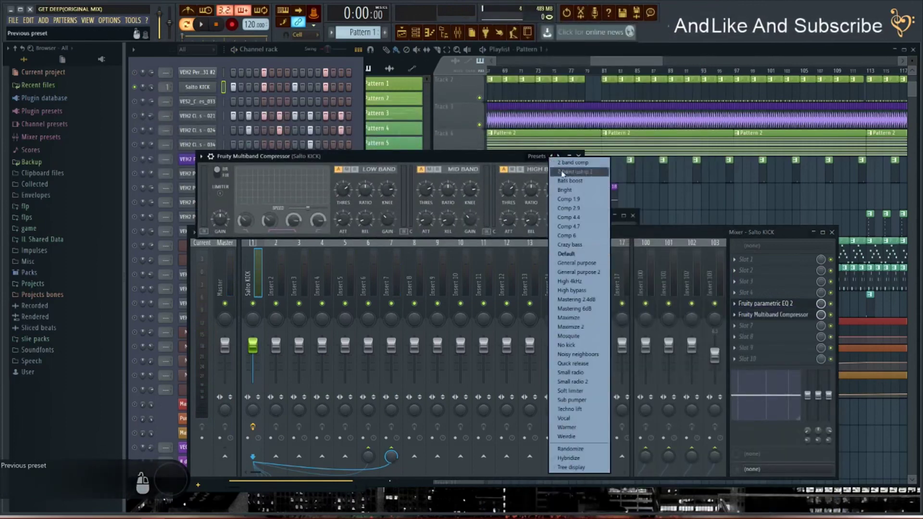
left_click(585, 208)
key("space")
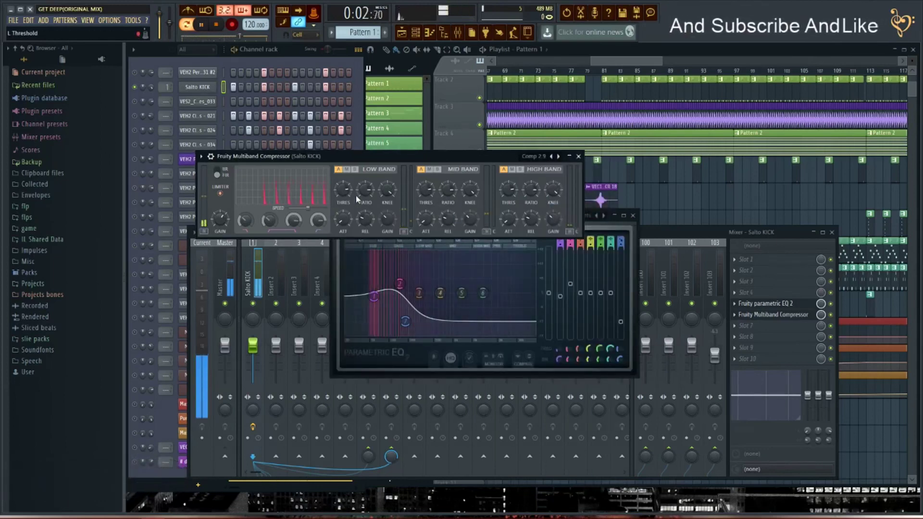
Lower the compressor's low-band threshold, set the low-band gain to about 3.3 dB, and close the compressor window
left_click_drag(357, 199, 356, 243)
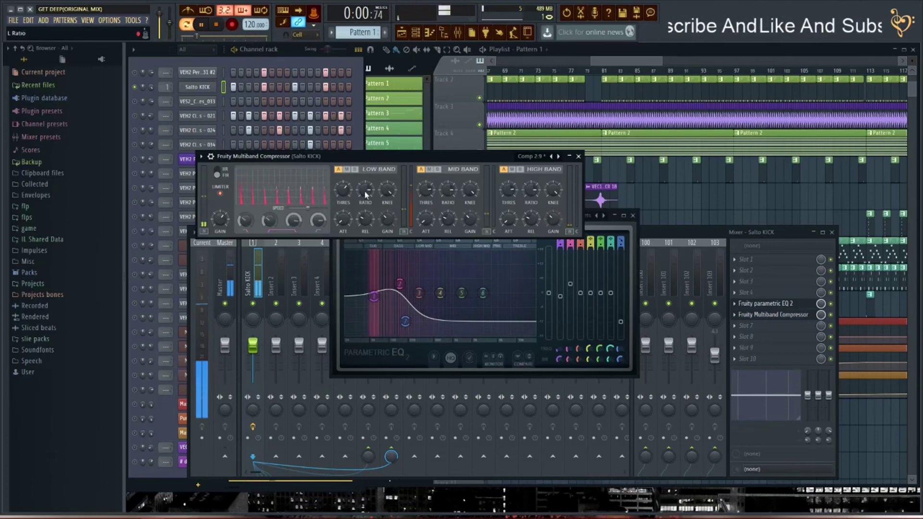
left_click_drag(387, 223, 387, 211)
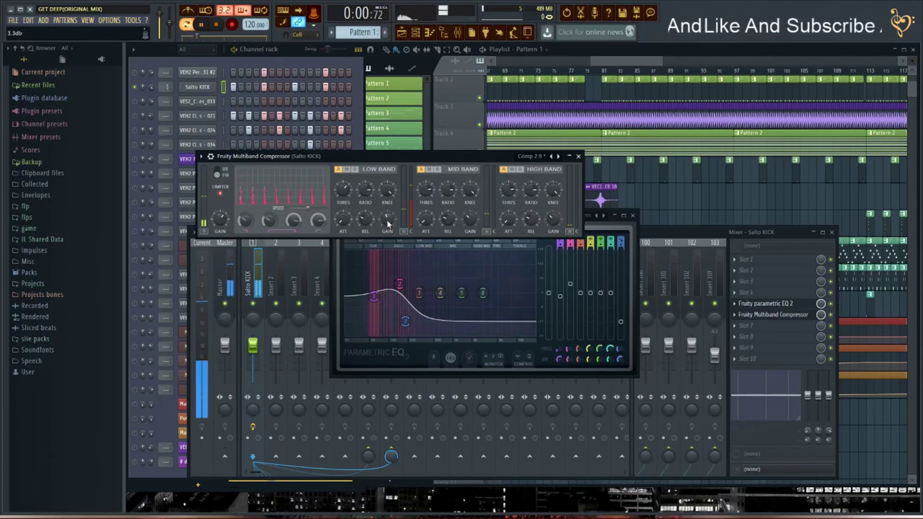
left_click(579, 156)
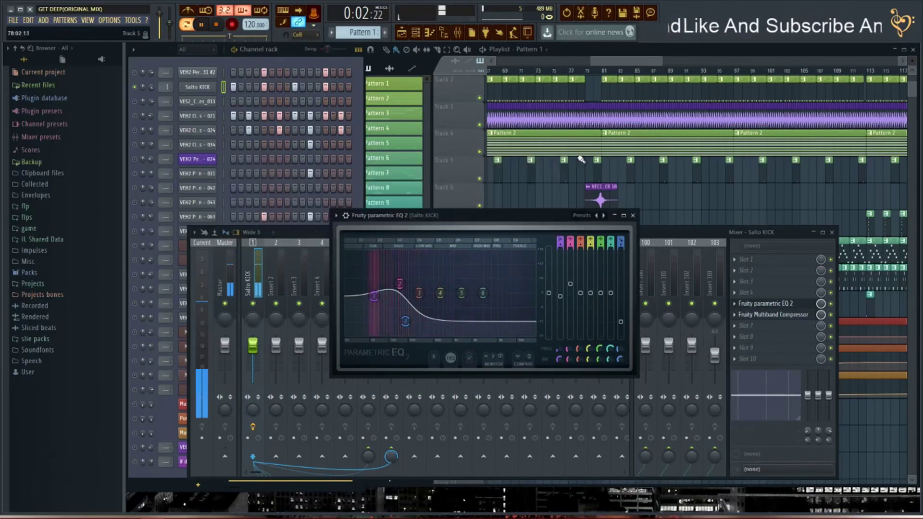
Close the kick's Parametric EQ 2, select the Master track and replay the loop to check the mixer levels
left_click(634, 216)
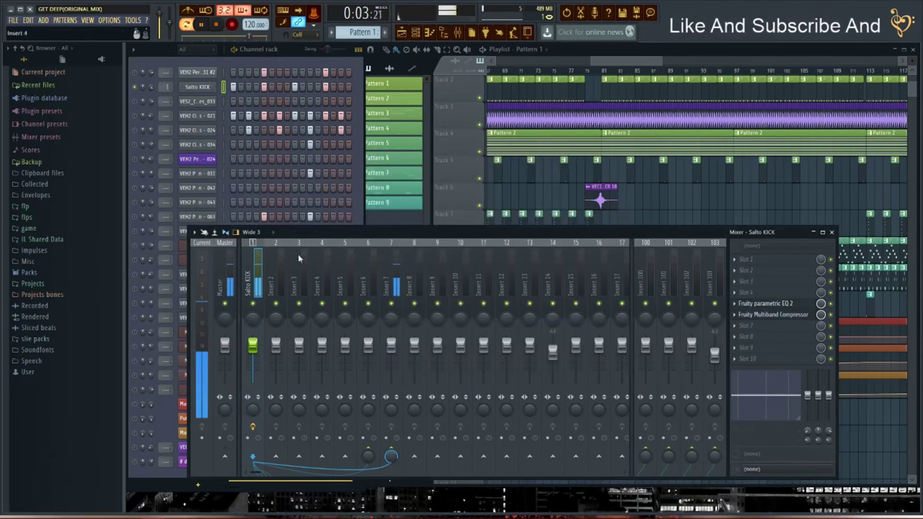
left_click(231, 280)
key("space")
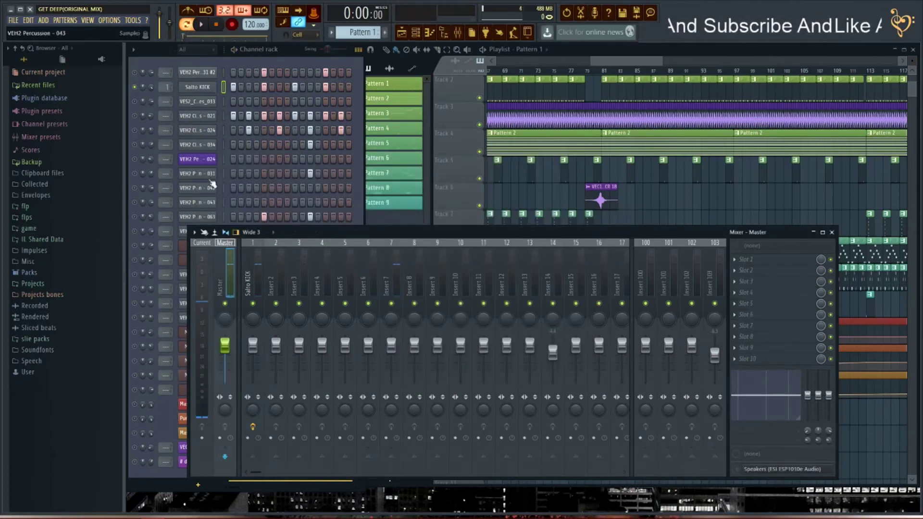
left_click(292, 52)
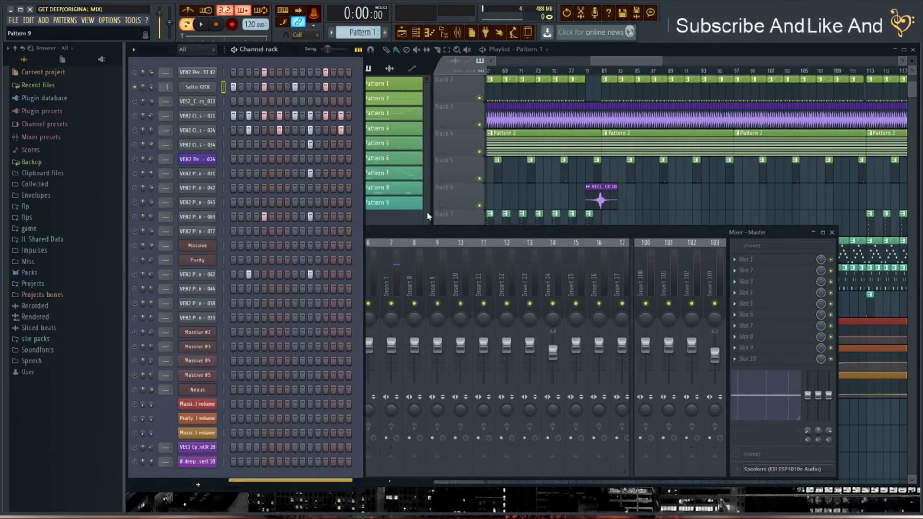
left_click(375, 235)
key("space")
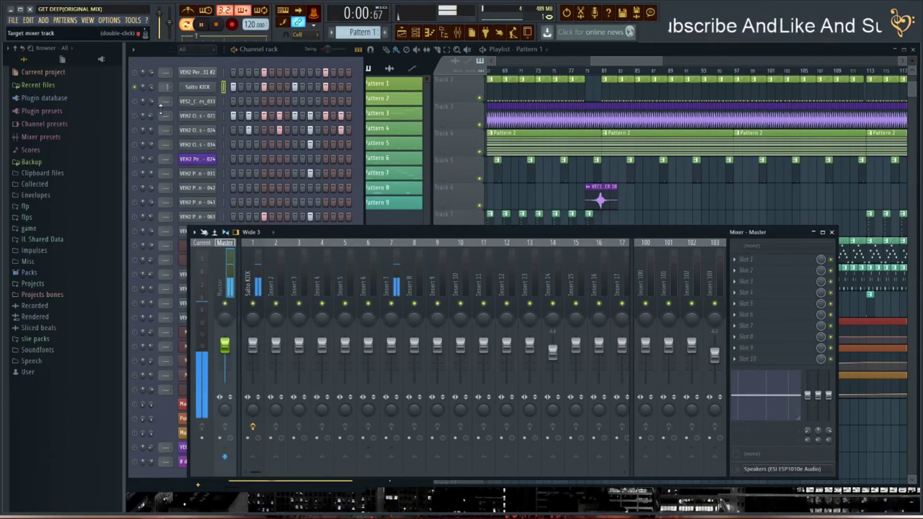
Unmute the VEH2 Percussion - 031 #2 channel and route it to mixer track 2
left_click(137, 75)
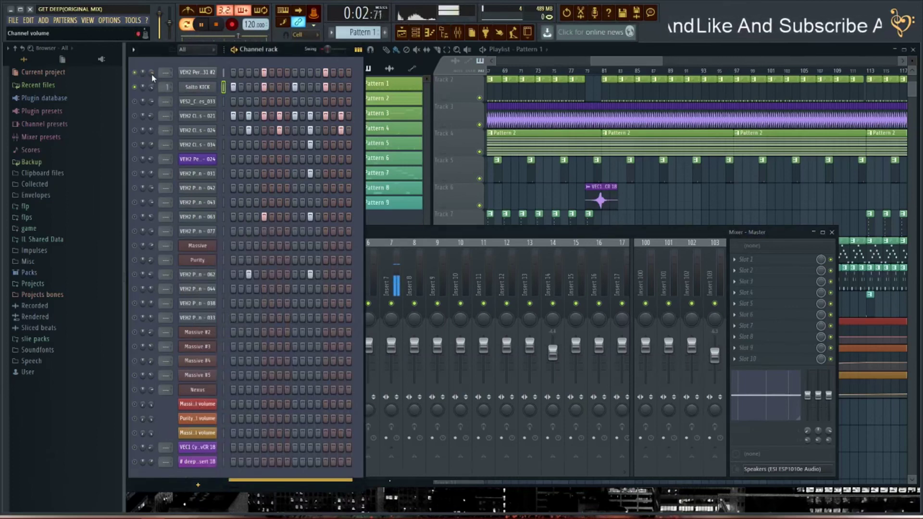
left_click(201, 76)
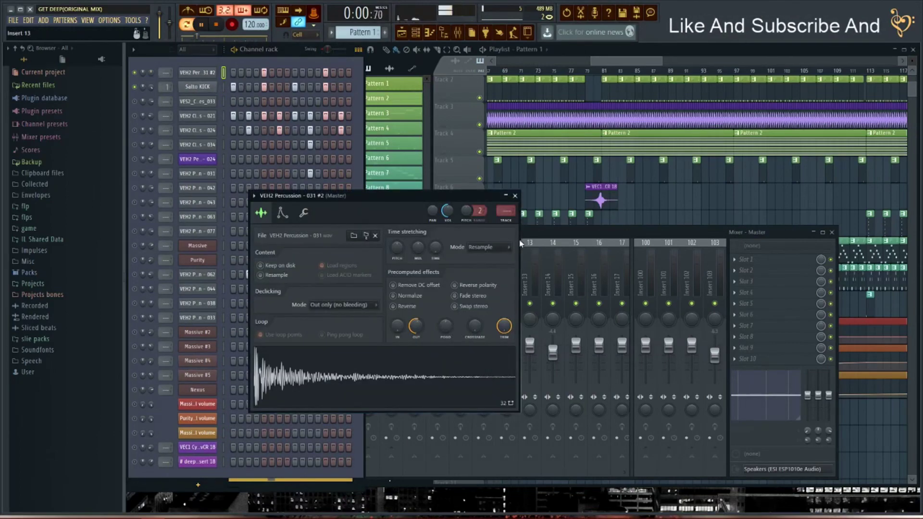
left_click(513, 222)
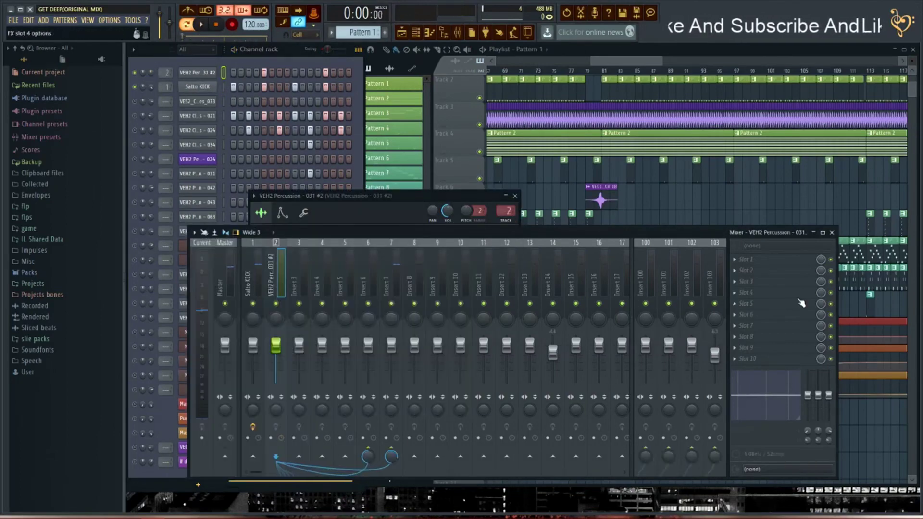
Load Fruity Parametric EQ 2 into effect slot 4 of the percussion track, start playback and move the EQ window above the mixer
left_click(776, 291)
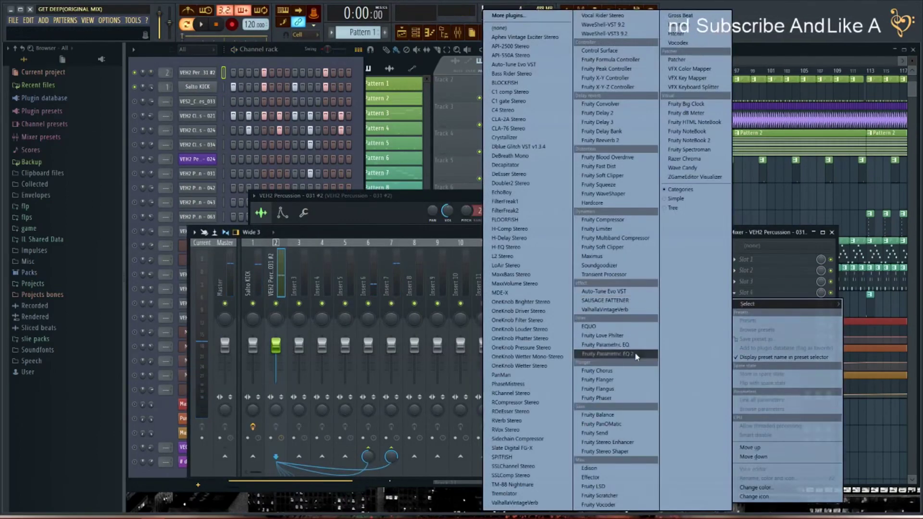
left_click(607, 354)
key("space")
left_click_drag(313, 105, 428, 146)
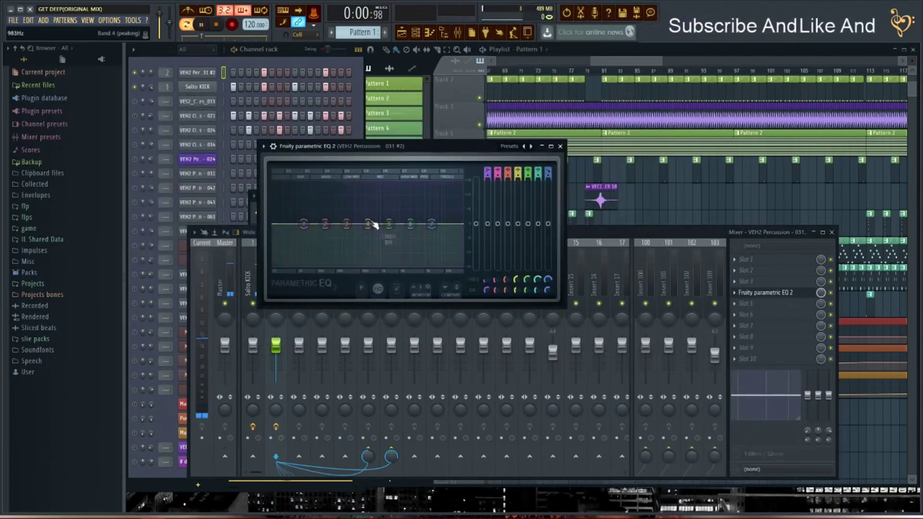
Cut the percussion's highs with band 7 to about -6.4 dB at 3762 Hz and lower the band 1 low shelf similarly
left_click_drag(431, 224, 412, 237)
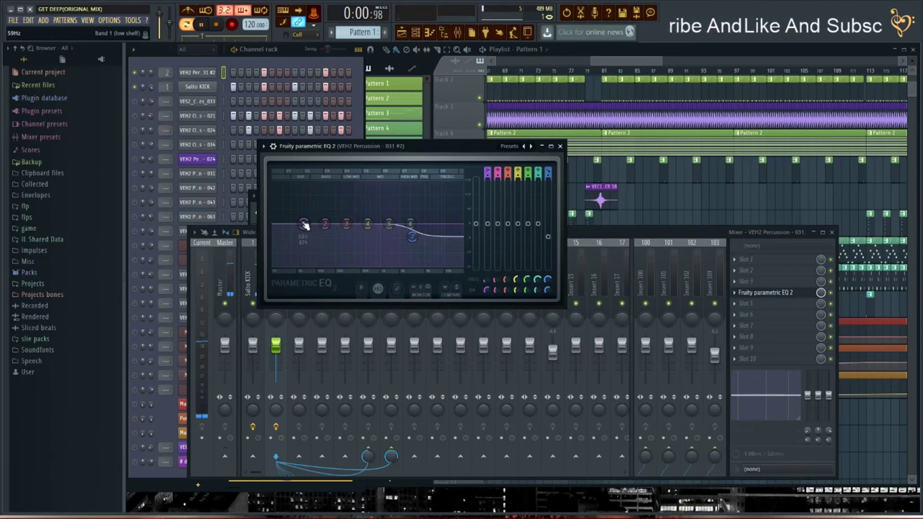
left_click_drag(304, 223, 417, 239)
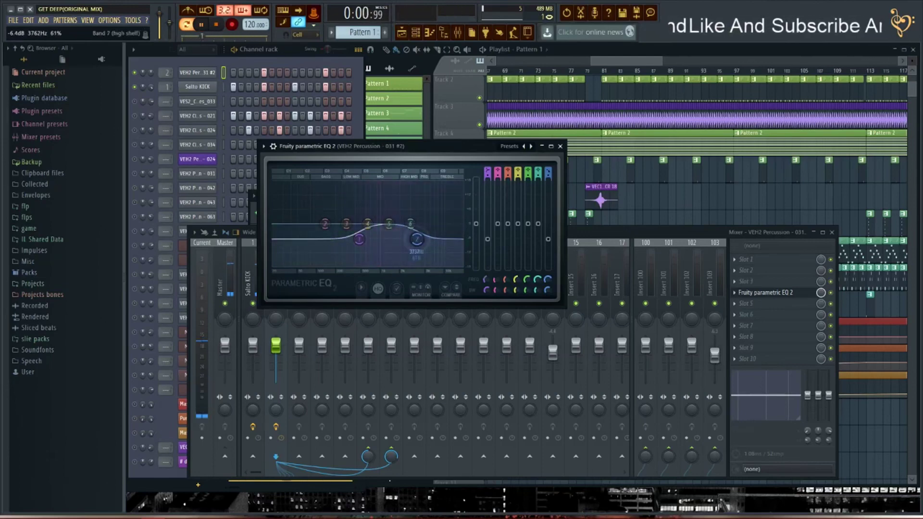
key("space")
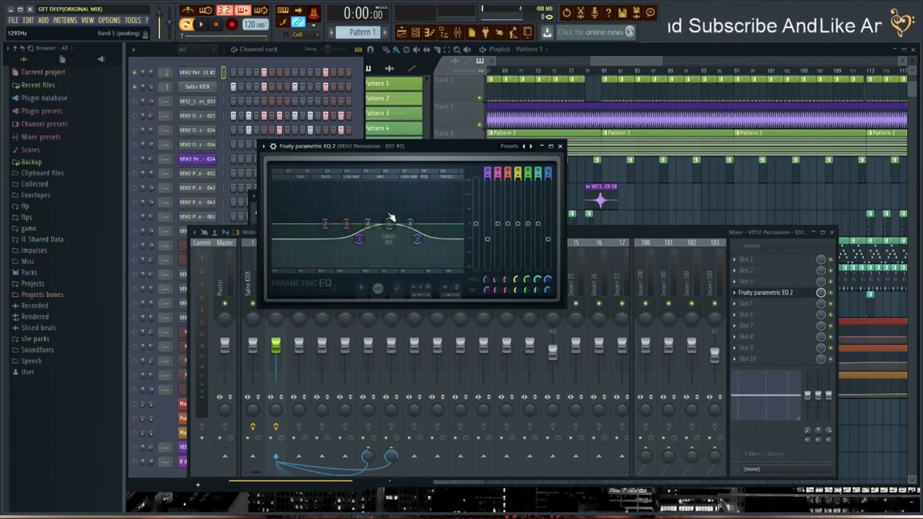
Replay the loop with the percussion EQ, then stop and close the EQ and sampler windows
left_click_drag(417, 149, 438, 160)
key("space")
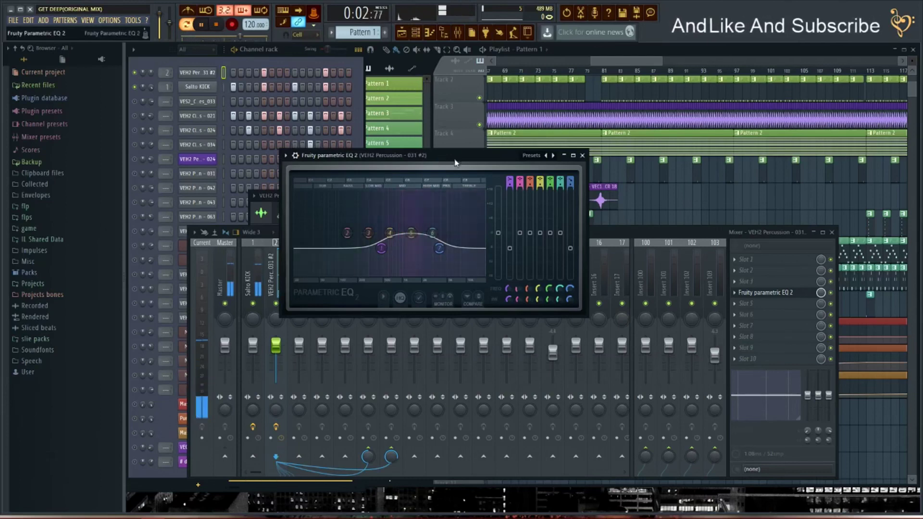
key("space")
left_click(582, 155)
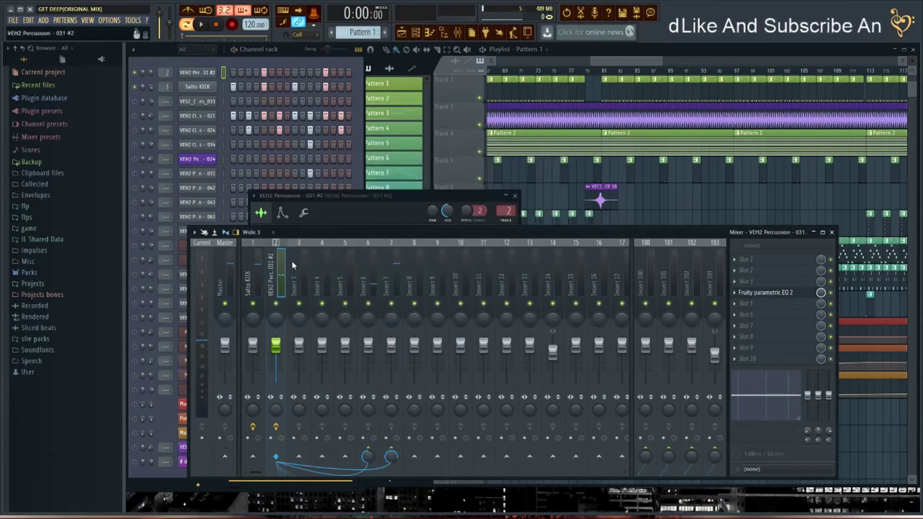
left_click(515, 196)
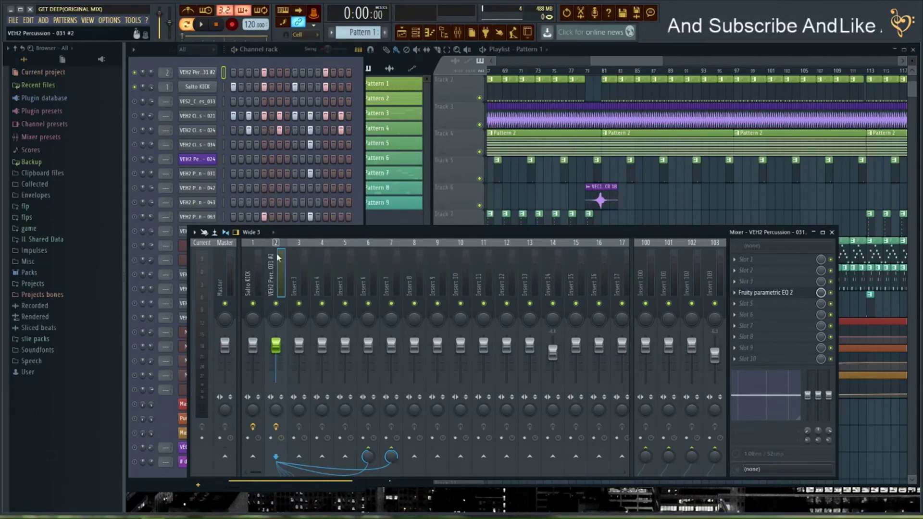
Load Fruity Reeverb 2 into effect slot 3 of mixer track Insert 100
left_click(645, 273)
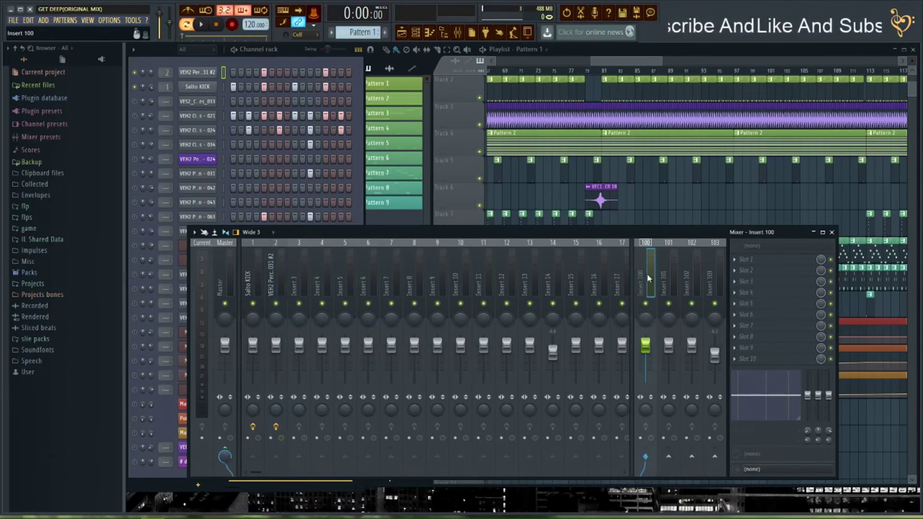
left_click(775, 292)
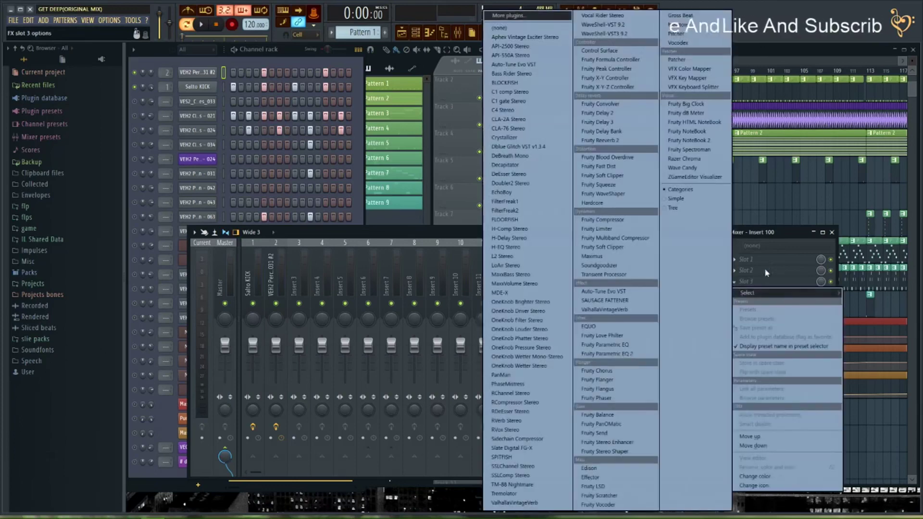
left_click(615, 141)
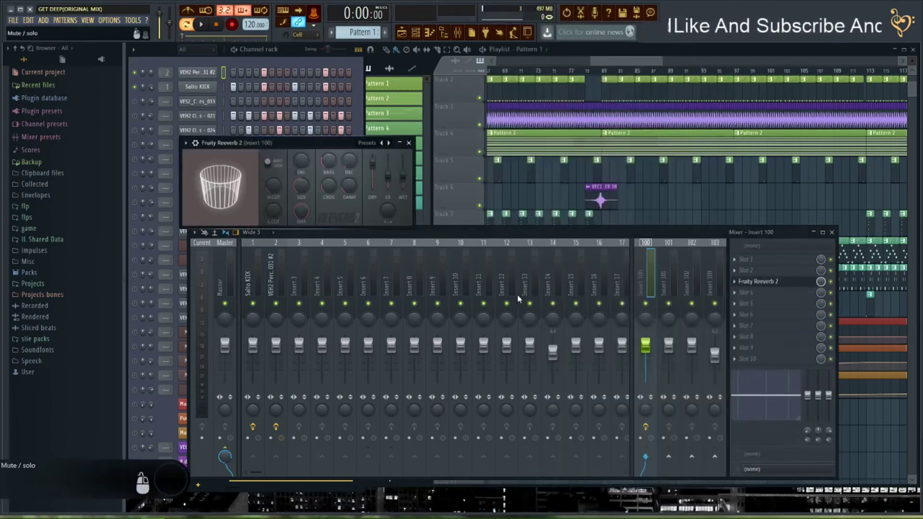
Rename the VEH2 Percussion - 031 #2 mixer track as clap
left_click(275, 287)
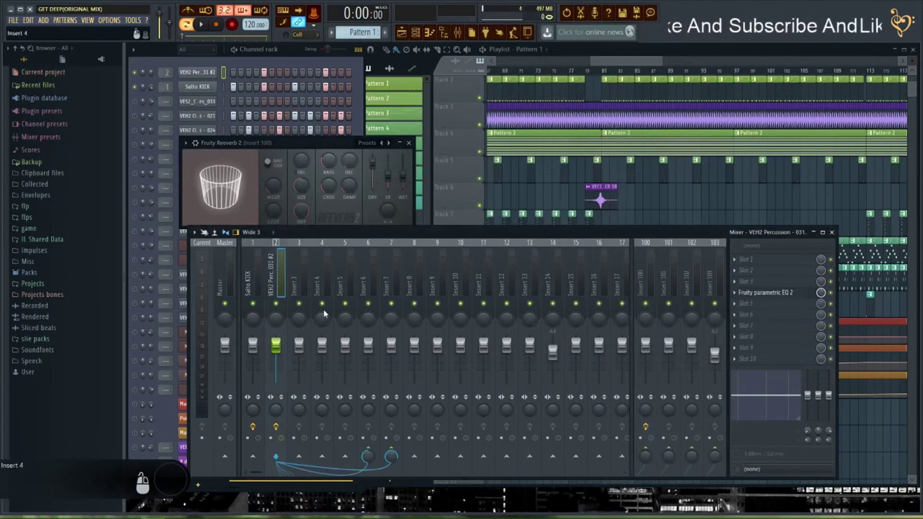
double_click(277, 287)
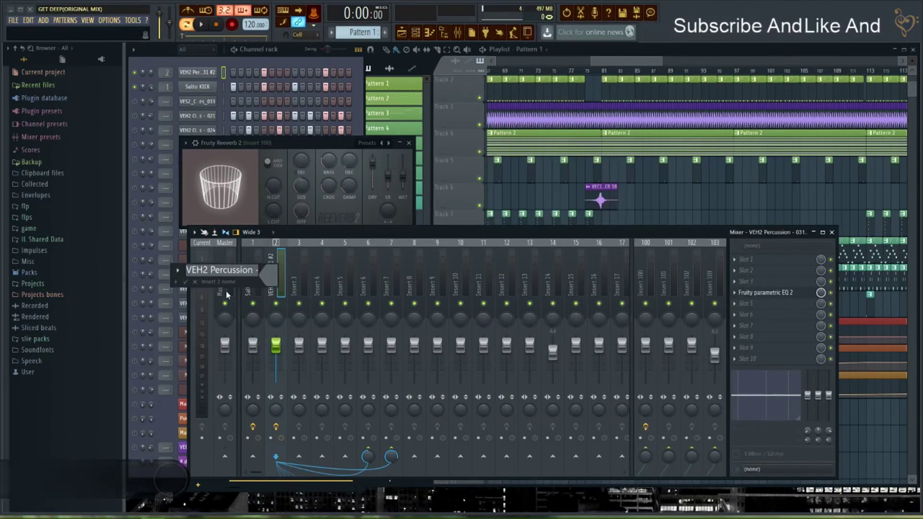
type("C")
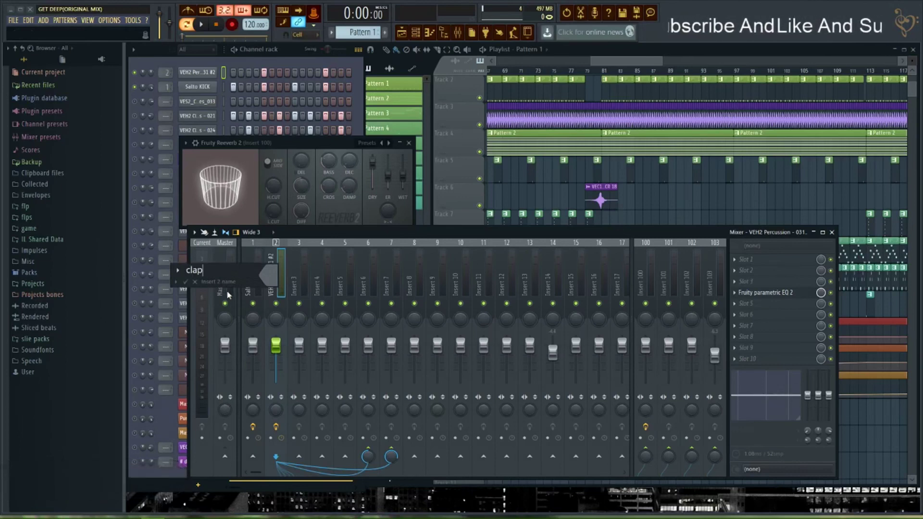
key("Return")
Send the clap track to Insert 100 while auditioning the loop, and adjust the Fruity Reeverb 2 settings
key("space")
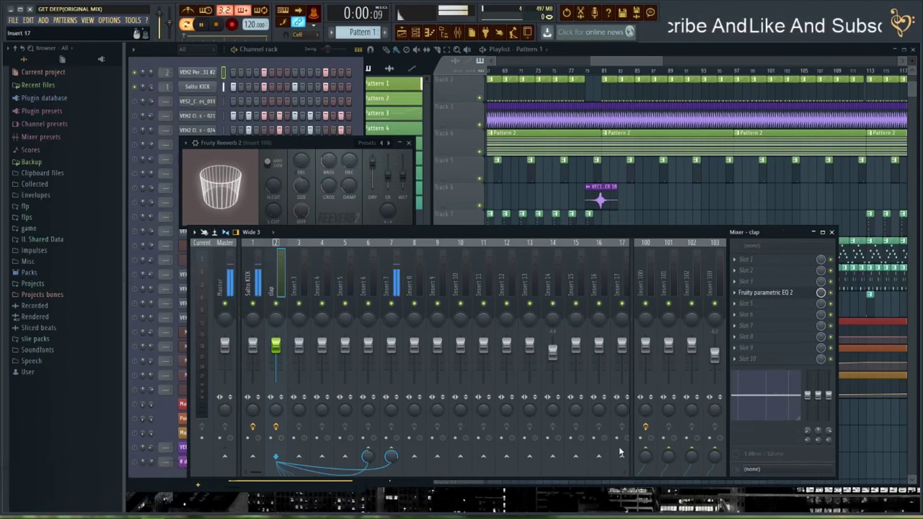
key("space")
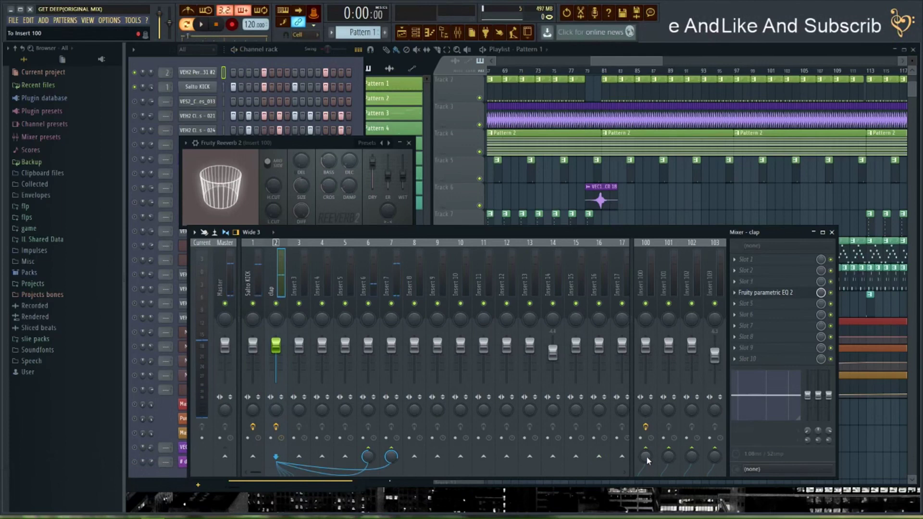
key("space")
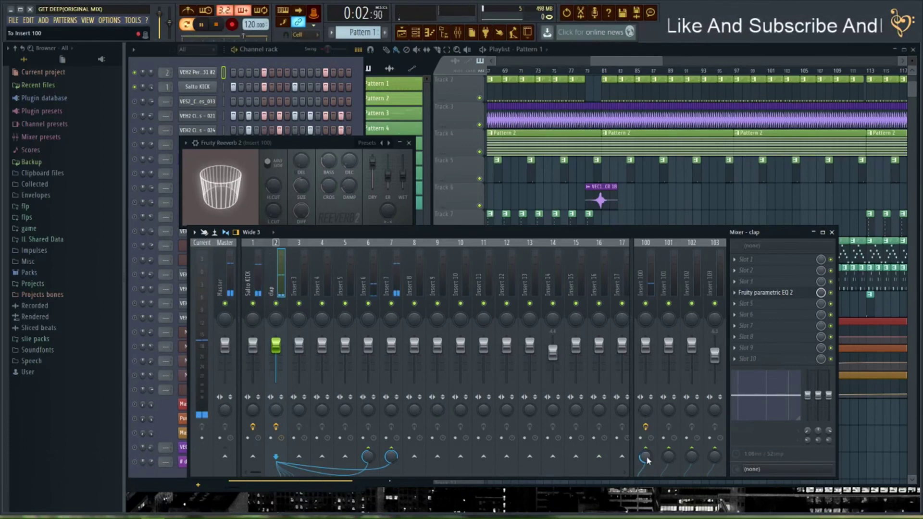
left_click(322, 139)
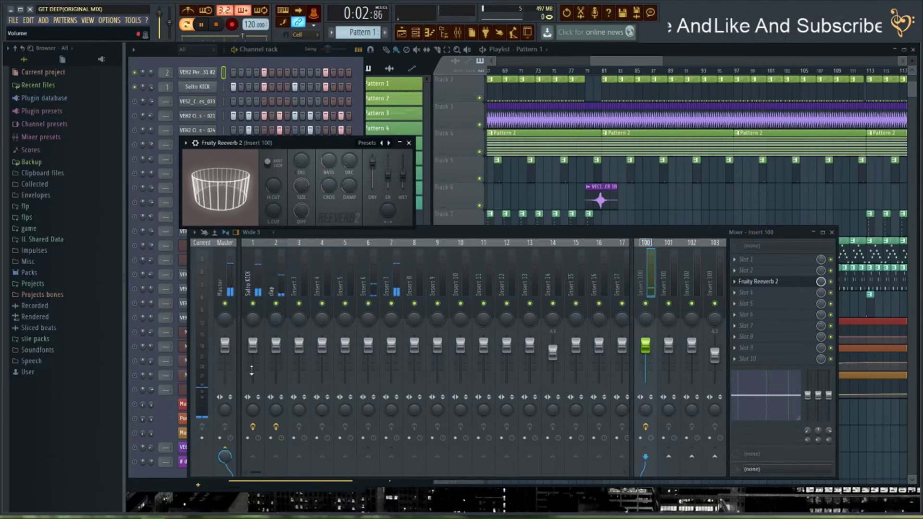
Lower the clap track's volume slightly by ear, stop playback and close the Fruity Reeverb 2 window
left_click_drag(278, 347, 279, 354)
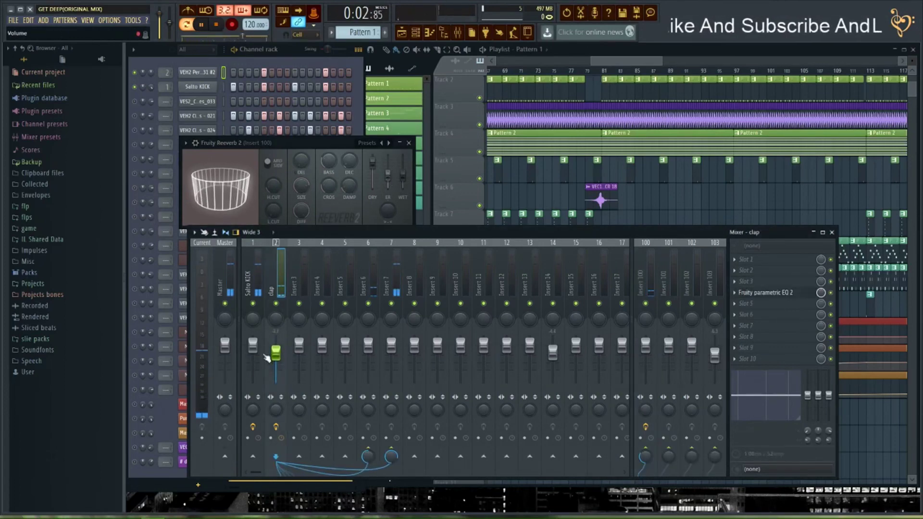
left_click_drag(276, 353, 277, 350)
key("space")
left_click(409, 142)
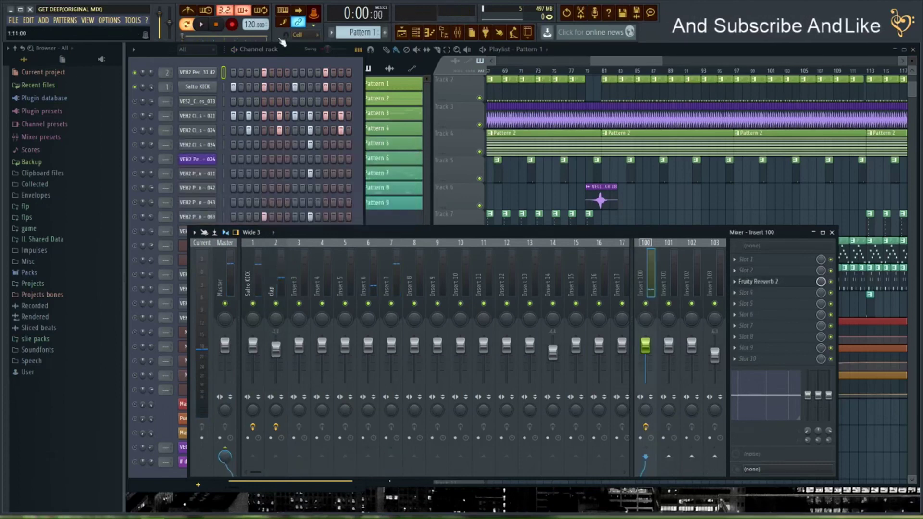
Open the VEH2 Percussion - 031 #2 channel's notes in the piano roll
left_click(304, 60)
right_click(194, 74)
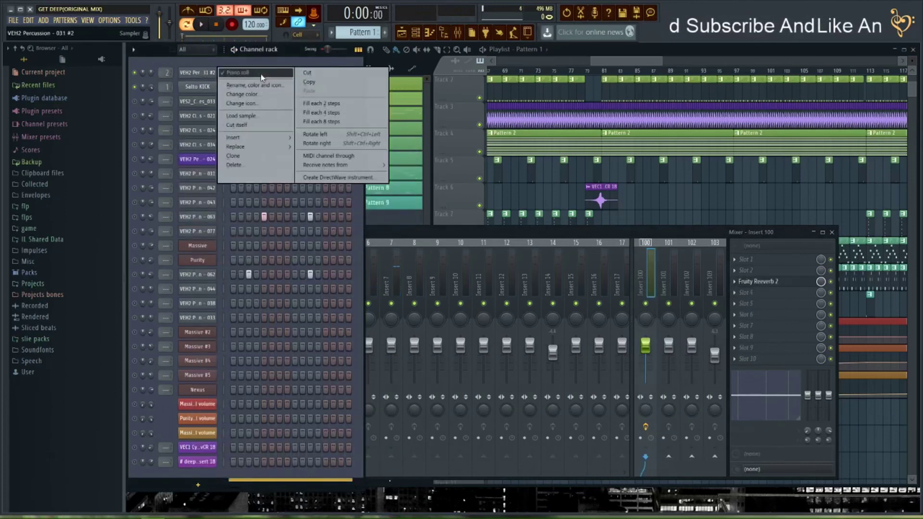
left_click(193, 78)
right_click(213, 74)
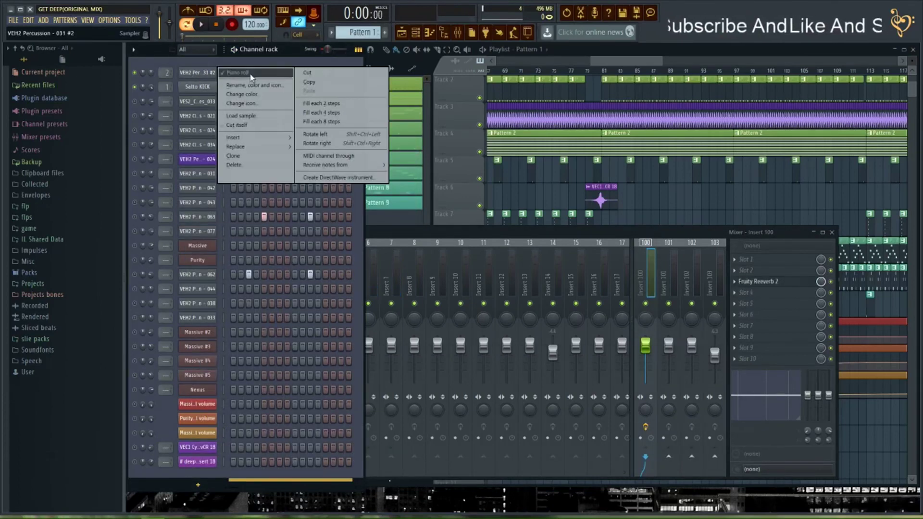
left_click(251, 75)
right_click(206, 73)
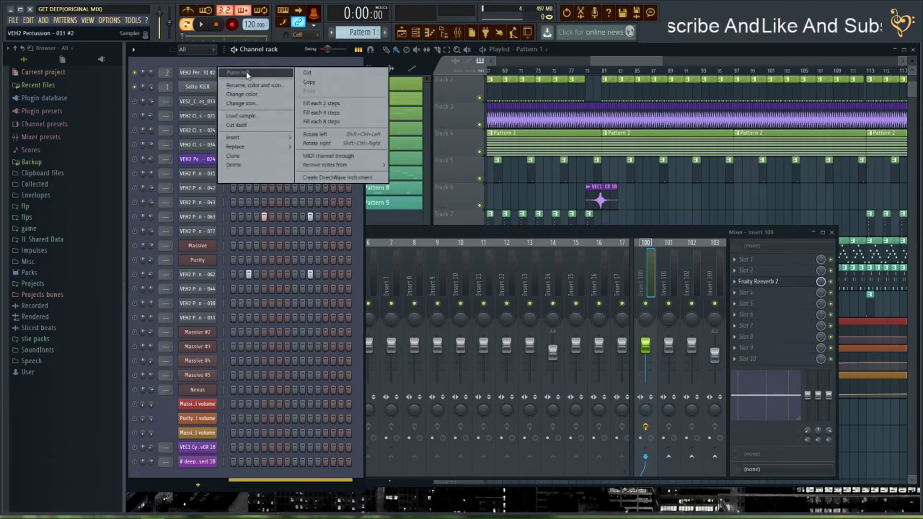
left_click(247, 72)
scroll(454, 264, "up", 4)
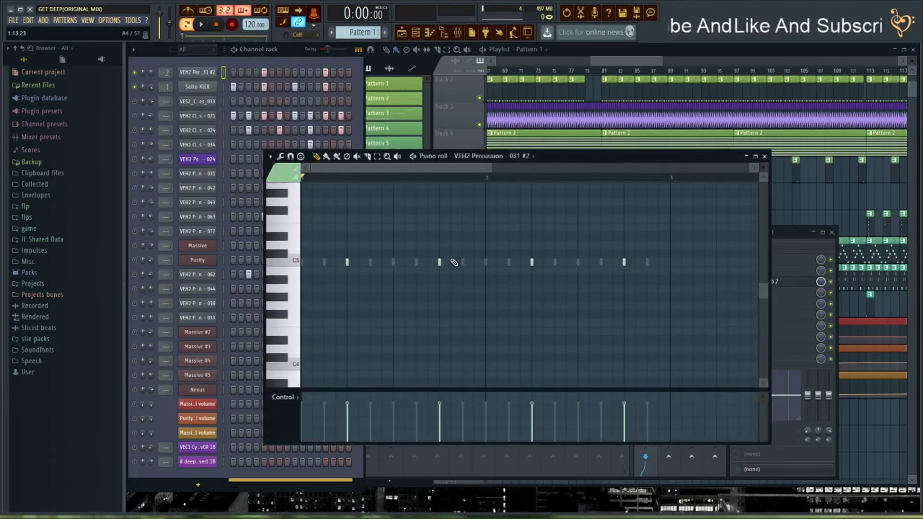
Select all four clap notes, set snap to none, nudge them slightly earlier on C5 and play the loop
left_click_drag(676, 283, 339, 211)
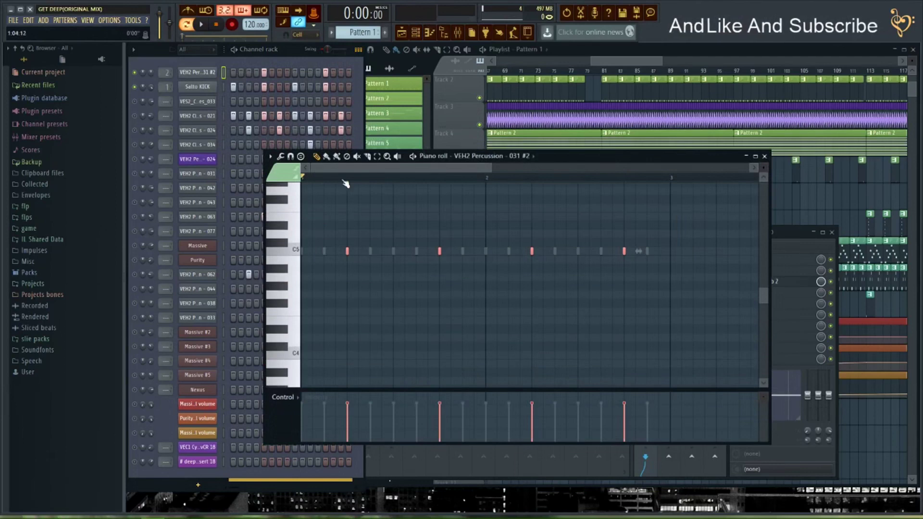
scroll(345, 183, "up", 5)
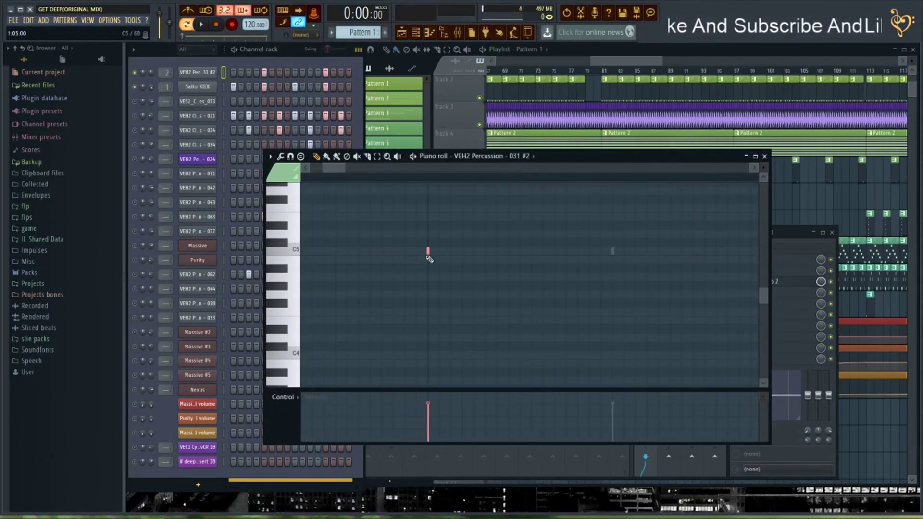
left_click_drag(428, 253, 424, 253)
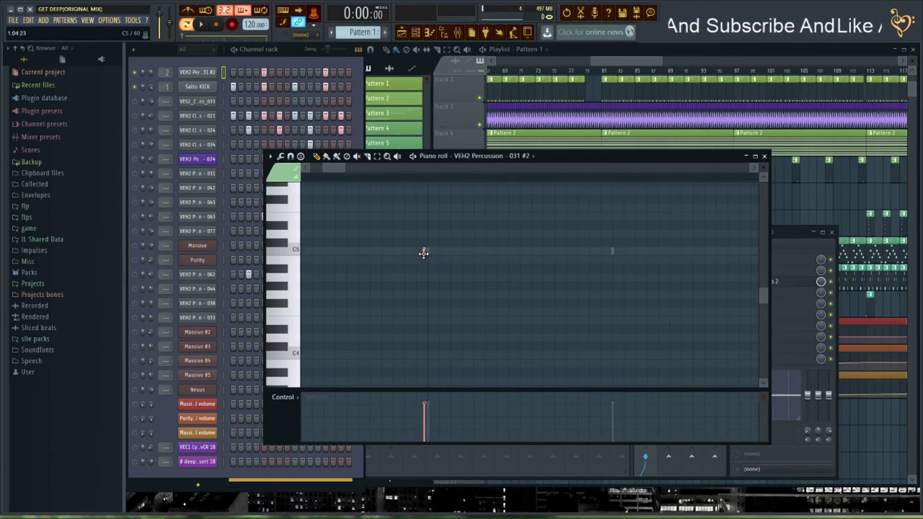
key("space")
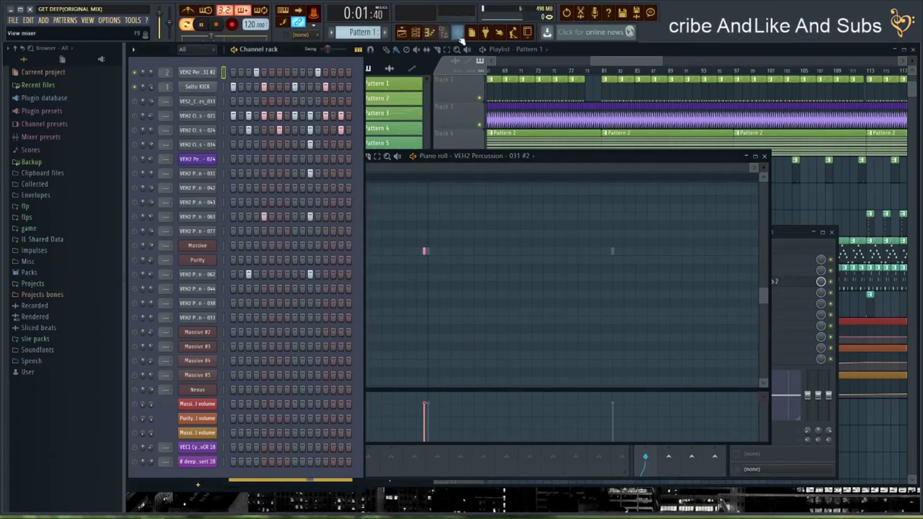
Show the mixer, unmute the VEH2 Closed Hihats - 021 channel and audition it with the kick and clap
left_click(458, 32)
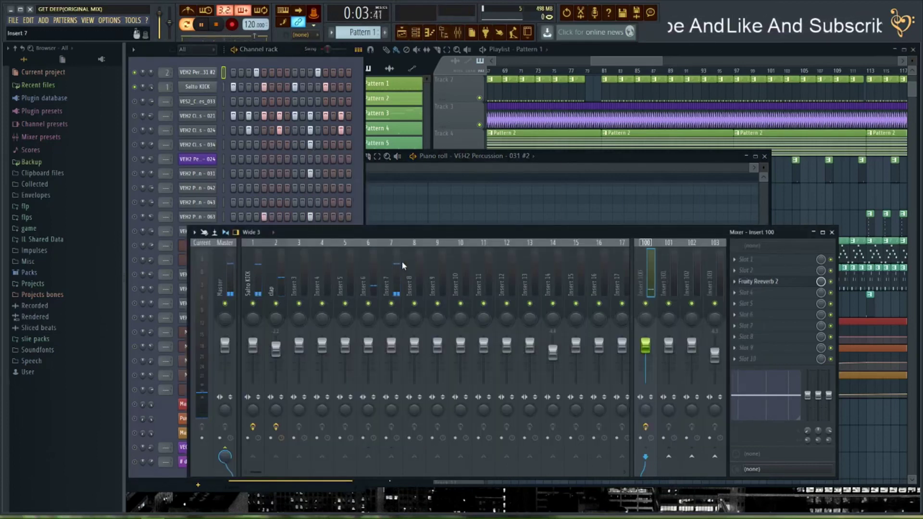
key("space")
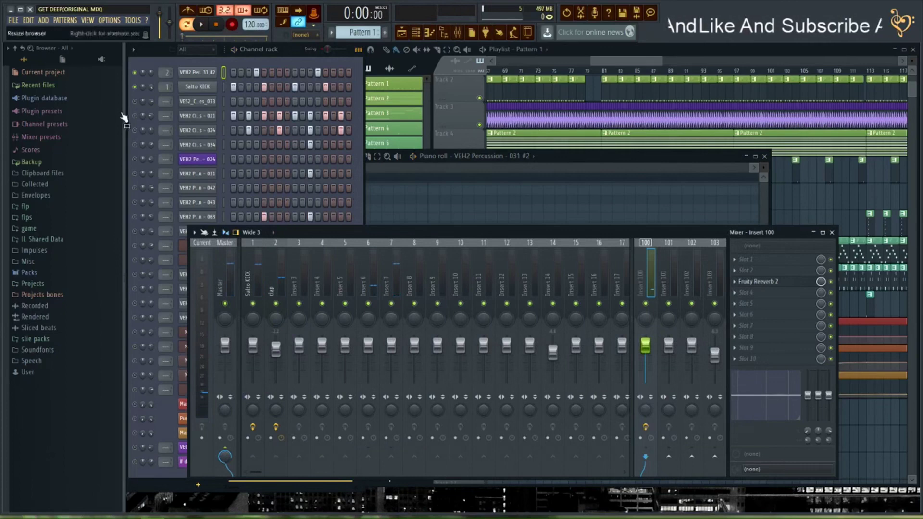
left_click(154, 117)
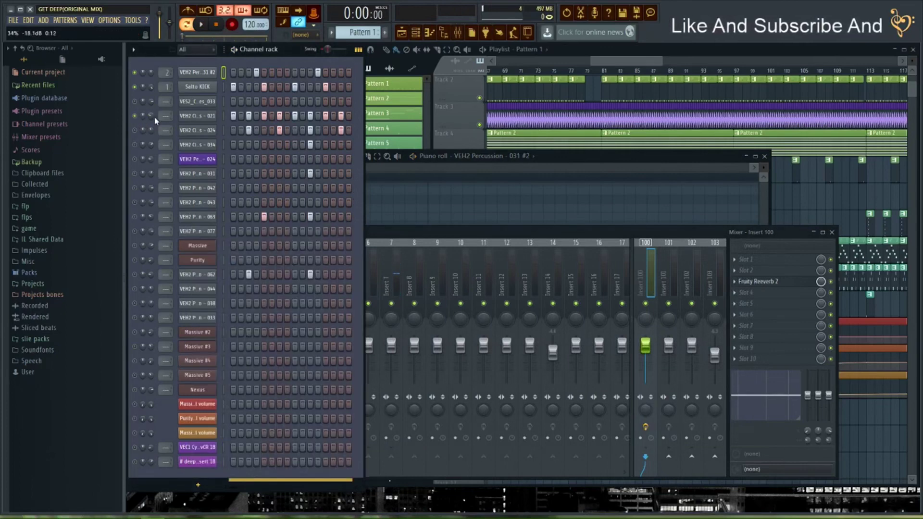
key("space")
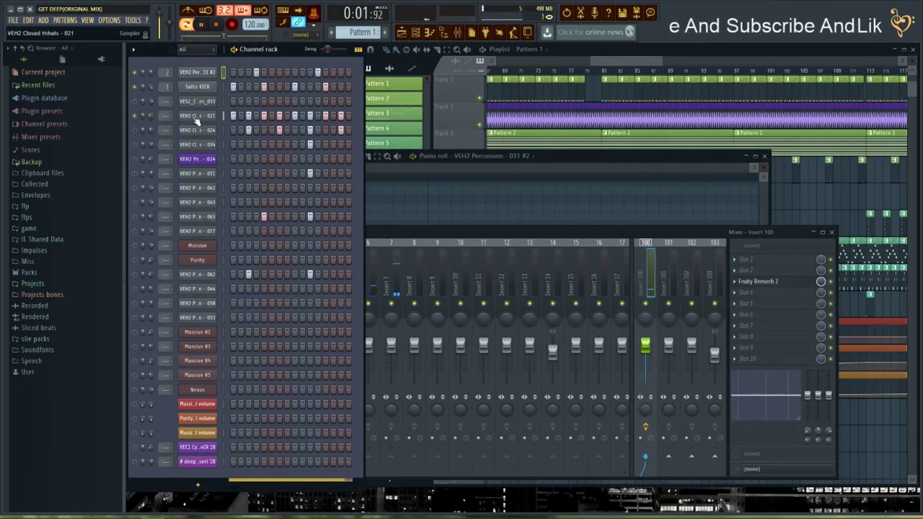
key("space")
Route the VEH2 Closed Hihats - 021 channel to free mixer track 3 and load Fruity Parametric EQ 2 in slot 5
left_click(197, 117)
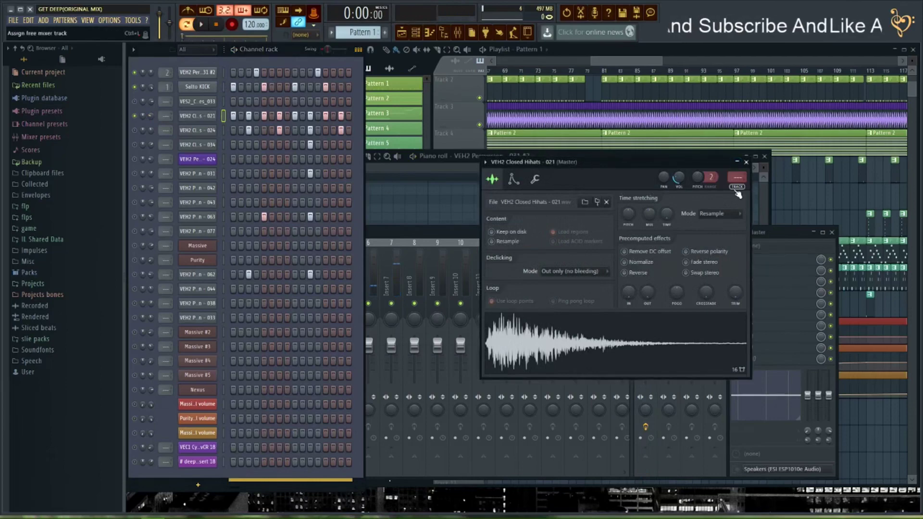
left_click(737, 187)
left_click(802, 308)
mouse_move(802, 312)
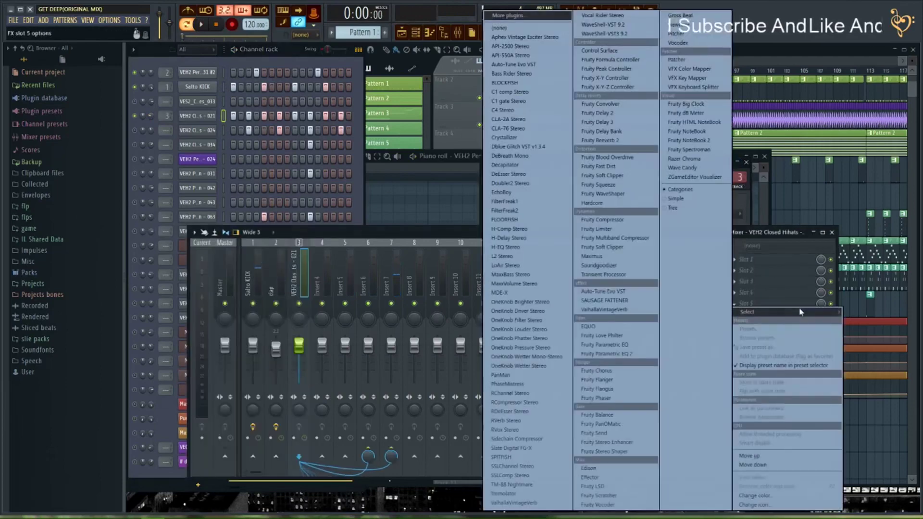
left_click(630, 358)
Reposition the Fruity Parametric EQ 2 window over the mixer and play the loop to examine the hi-hat's frequency content
left_click_drag(381, 163, 505, 237)
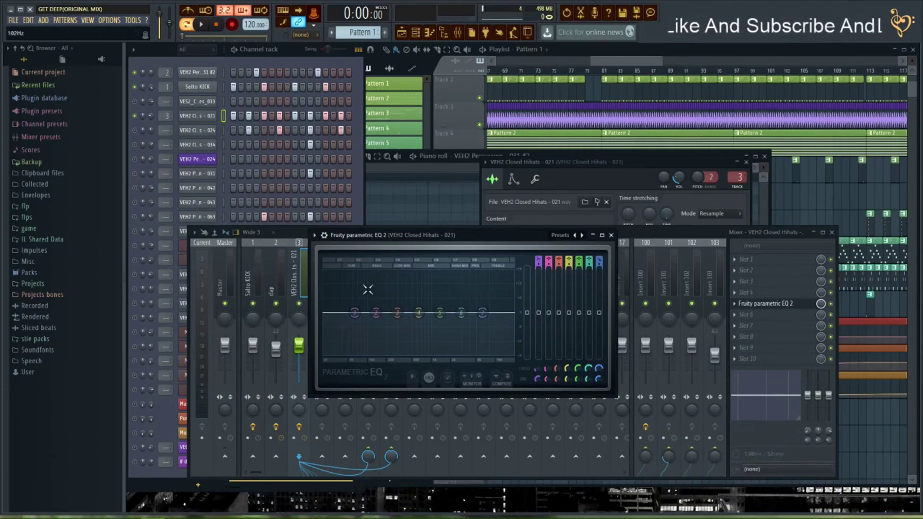
left_click_drag(480, 236, 485, 240)
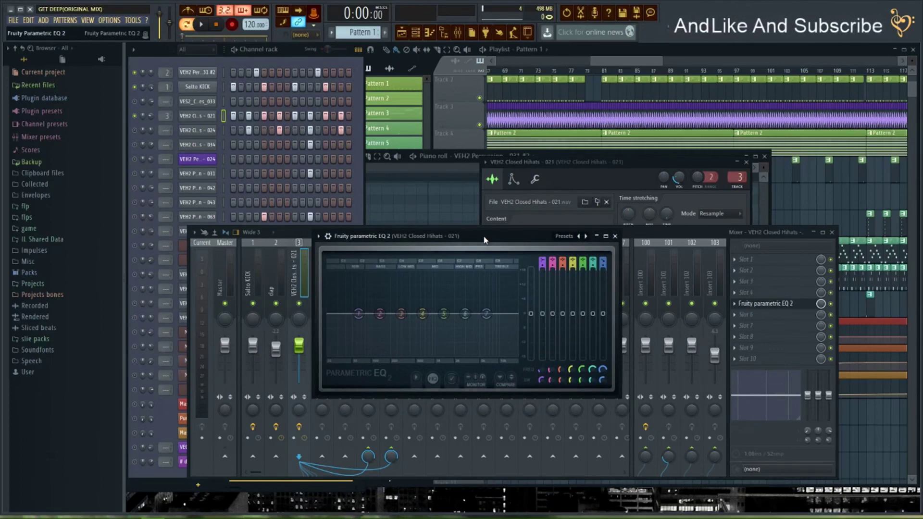
left_click_drag(485, 237, 485, 236)
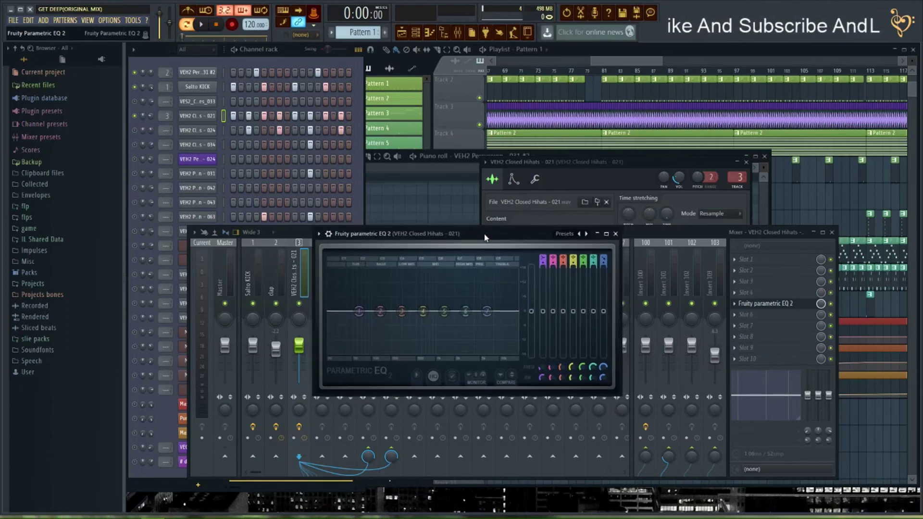
left_click_drag(485, 237, 477, 239)
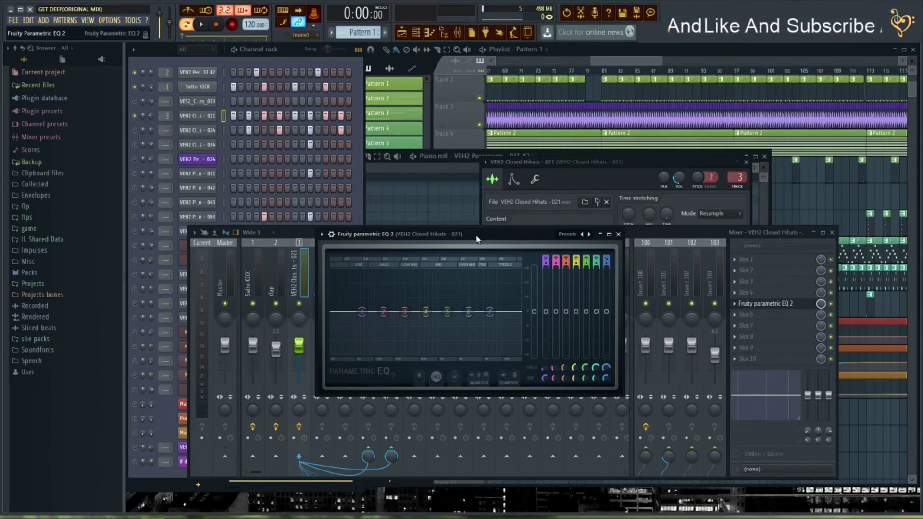
key("space")
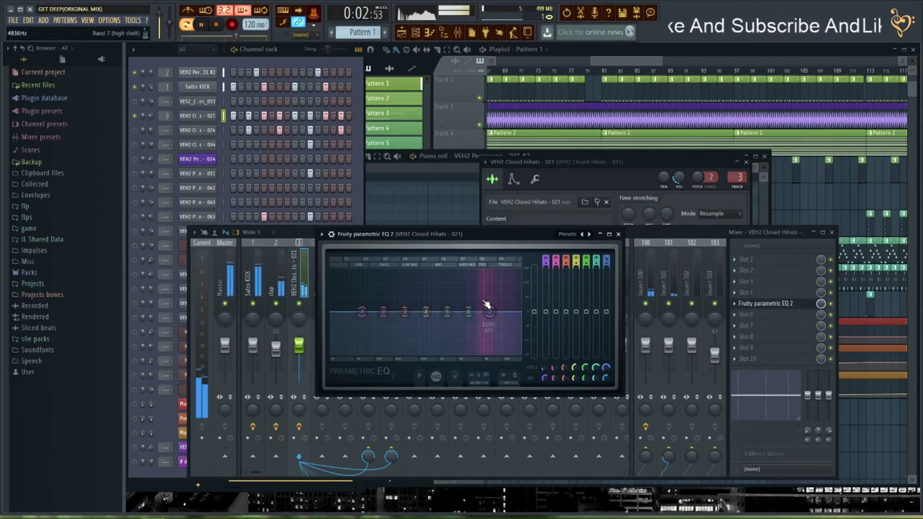
key("space")
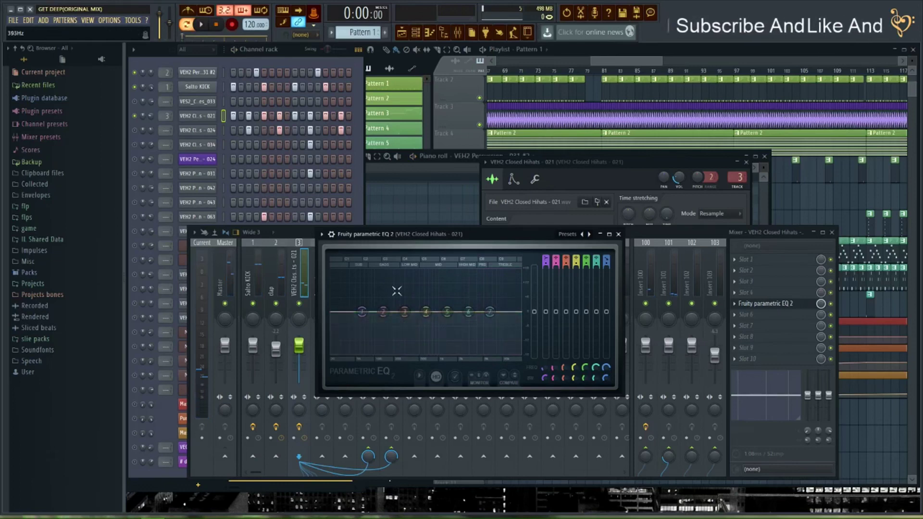
Cut the hi-hat's low end with the band 1 low shelf at about 2638 Hz and audition the loop
left_click_drag(362, 315, 466, 339)
key("space")
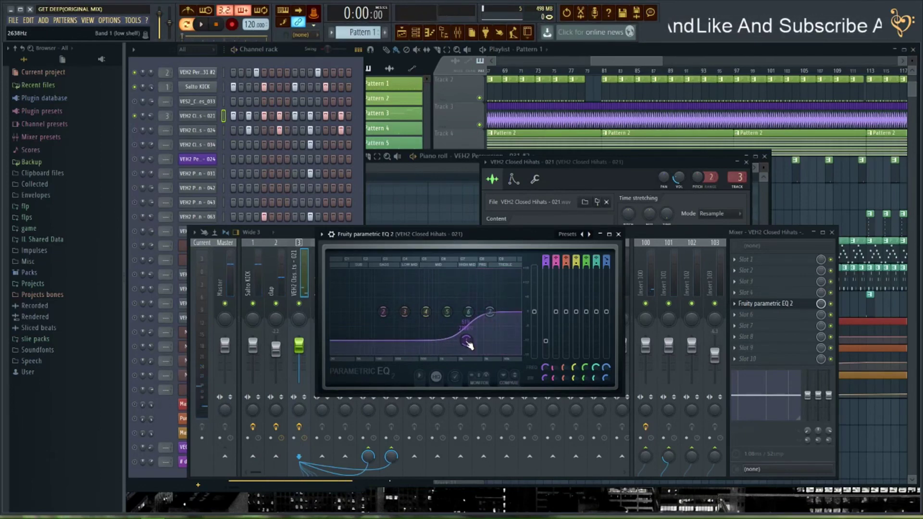
key("space")
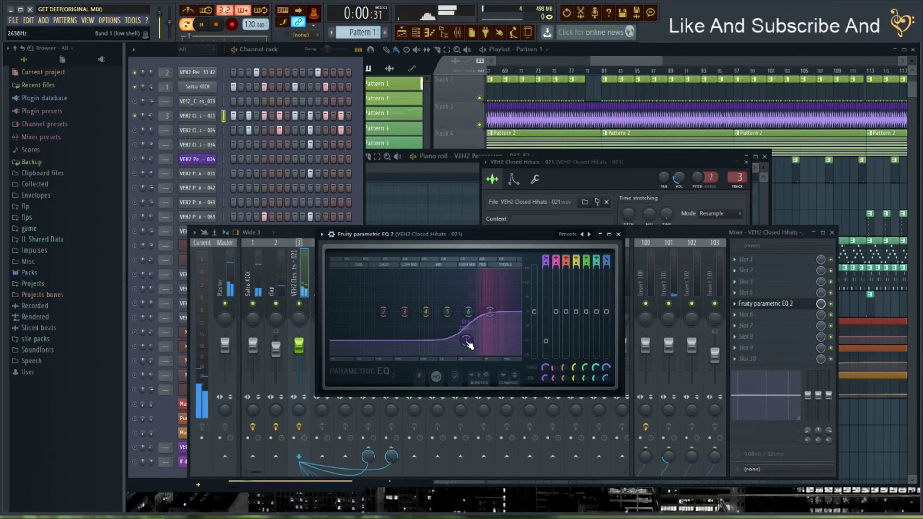
key("space")
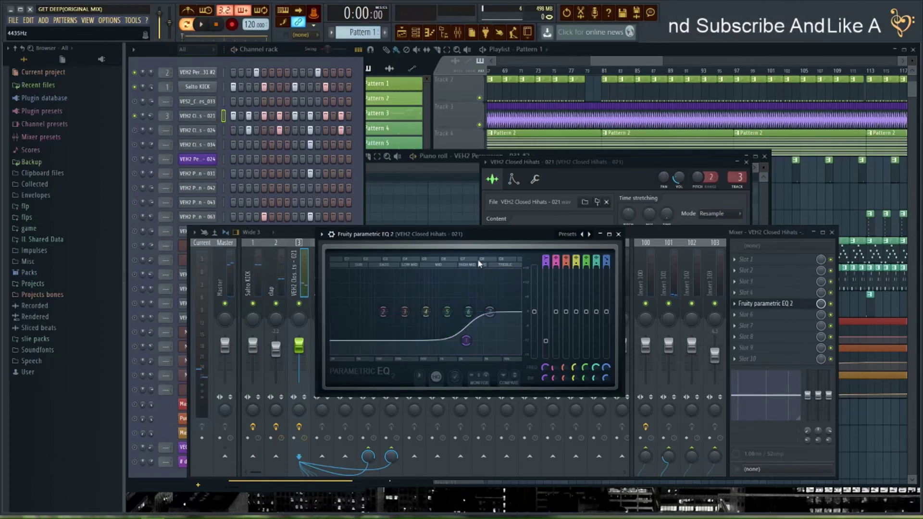
Boost the hi-hat's band 6 by about 4.4 dB near 7200 Hz during playback, and close the equalizer
key("space")
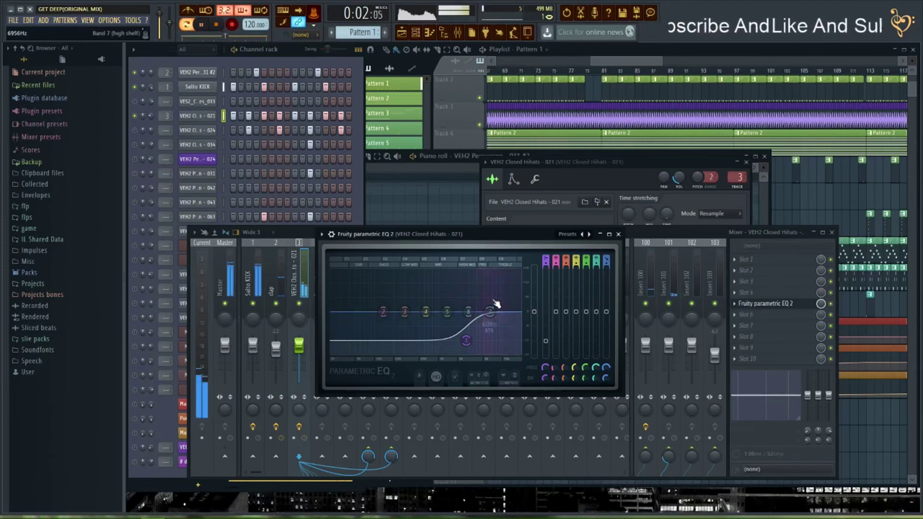
left_click_drag(466, 341, 492, 302)
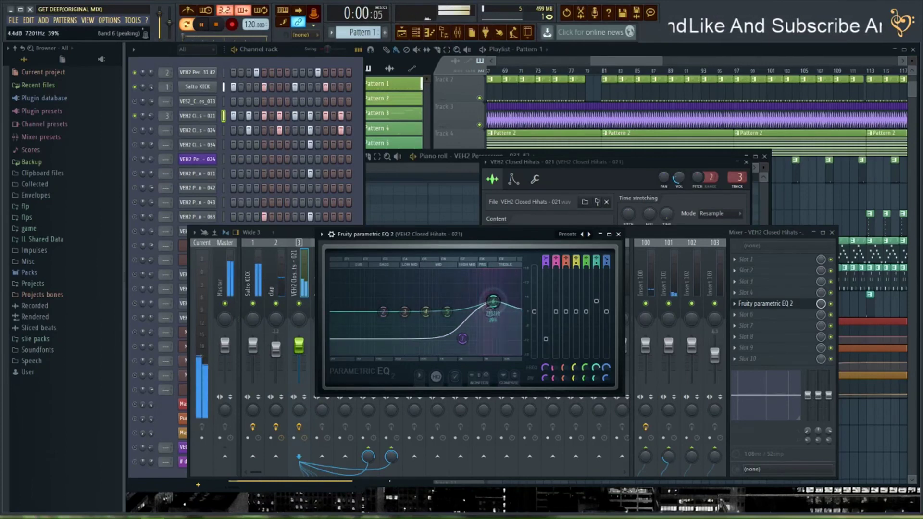
left_click(618, 234)
key("space")
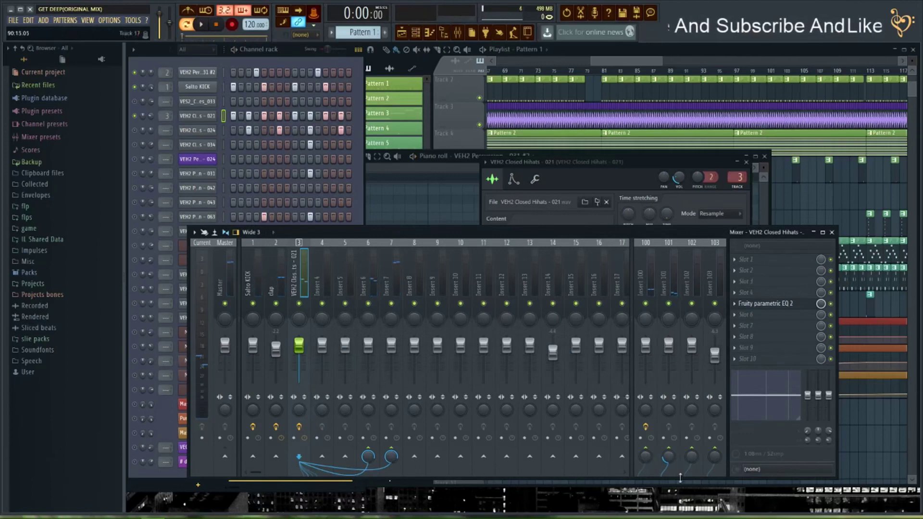
Switch the closed hi-hat track's effect send from Insert 101 to Insert 100 while auditioning the loop
left_click(663, 281)
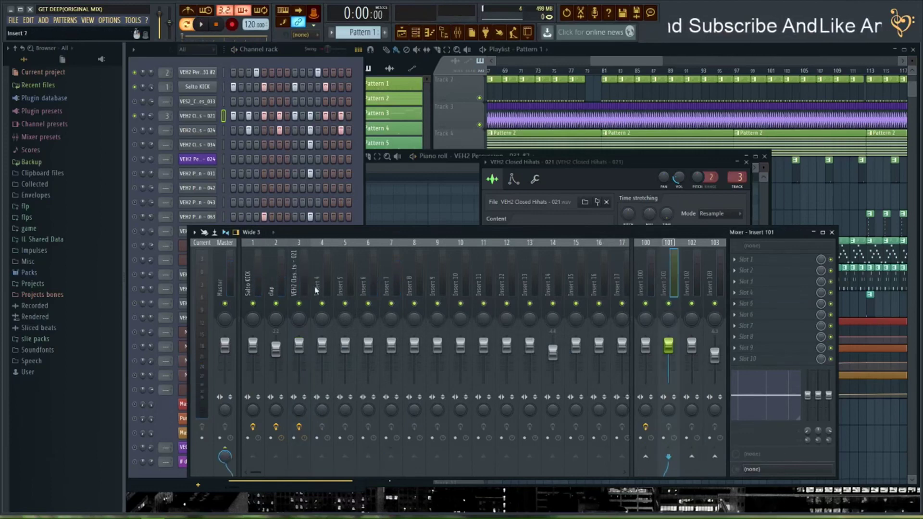
left_click(290, 289)
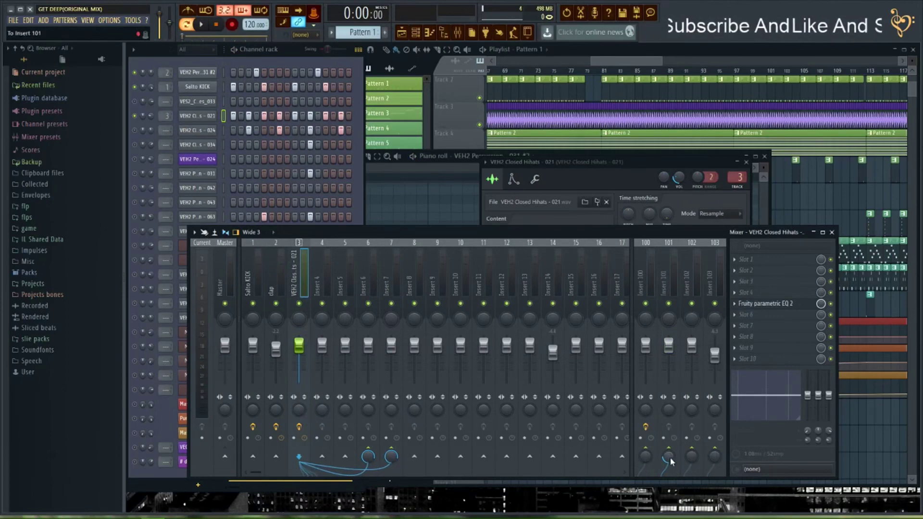
key("space")
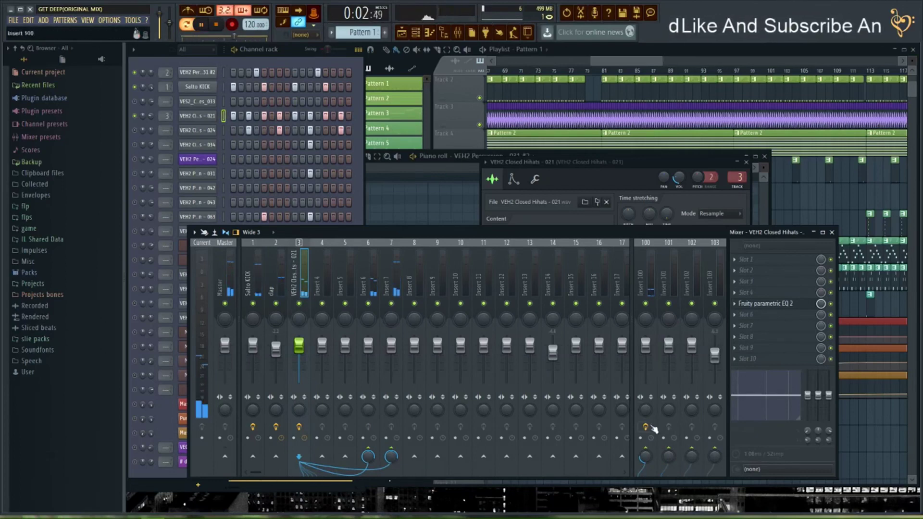
left_click(644, 457)
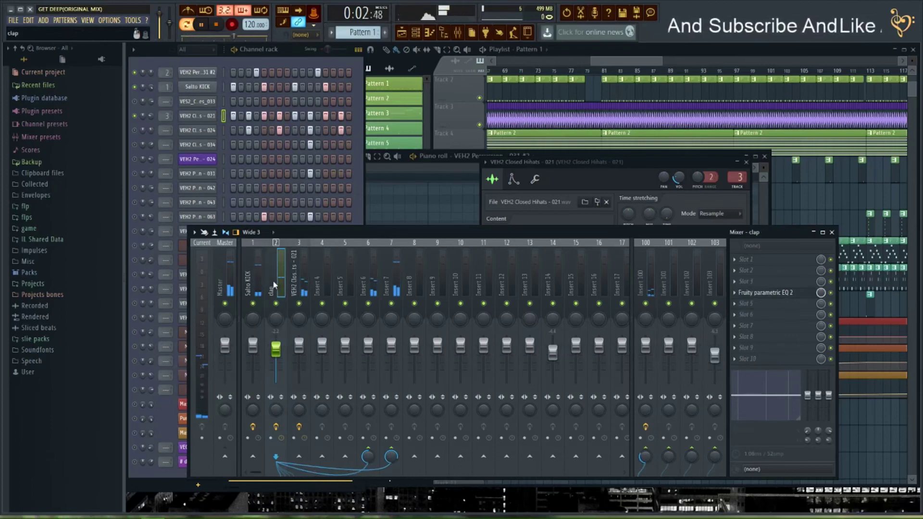
Stop playback and remove the clap track's sends to Insert 6 and Insert 7
left_click(254, 281)
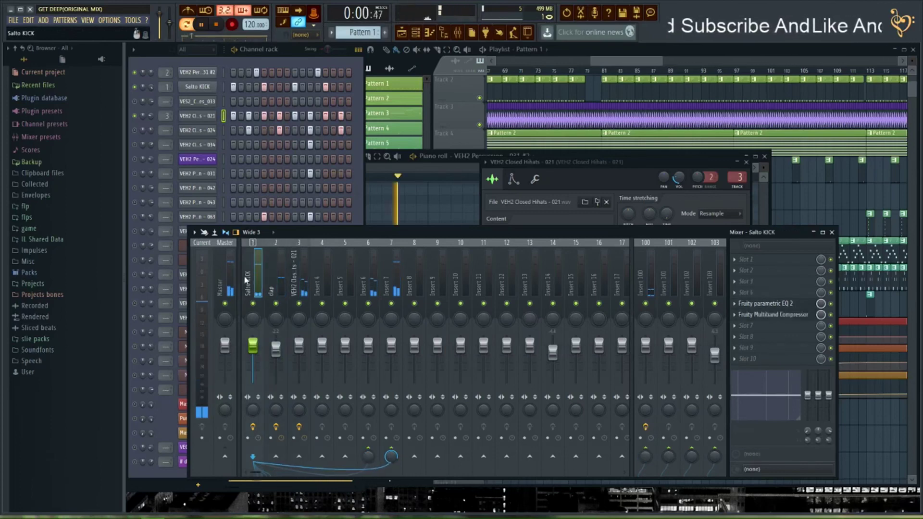
key("space")
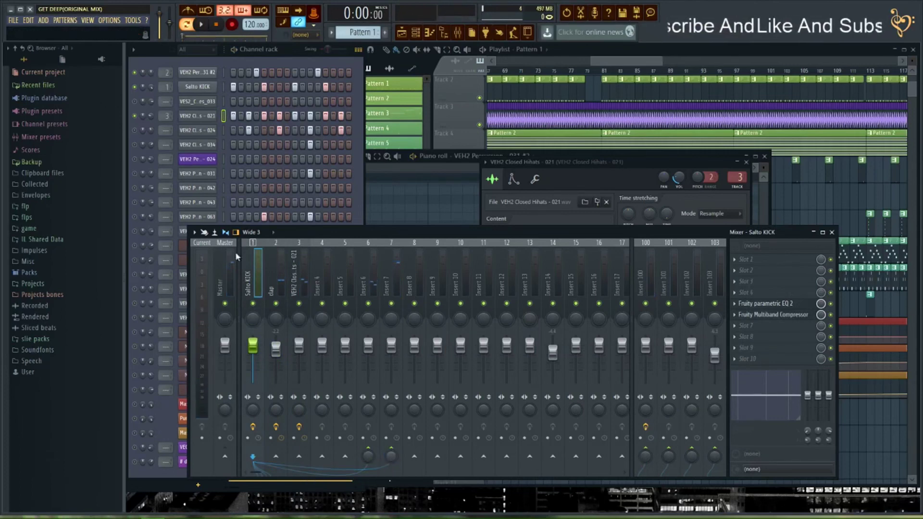
left_click(286, 294)
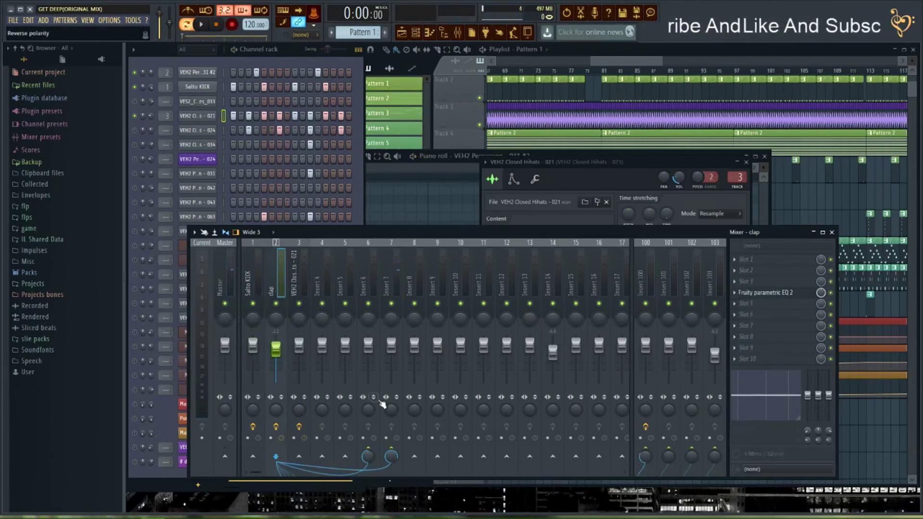
left_click(371, 449)
left_click(392, 449)
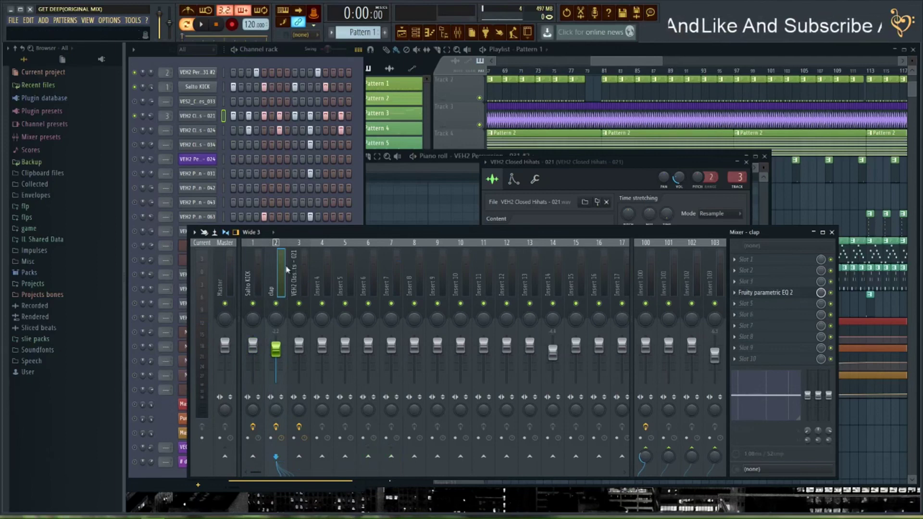
Remove the unwanted sends to Insert 6 and Insert 7 from the Salto KICK, closed hi-hat and Insert 4 tracks
left_click(254, 278)
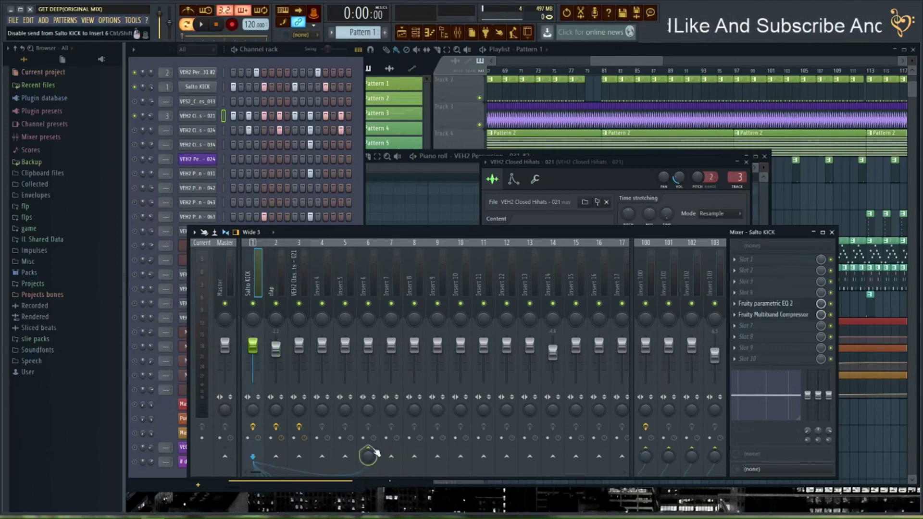
left_click(299, 282)
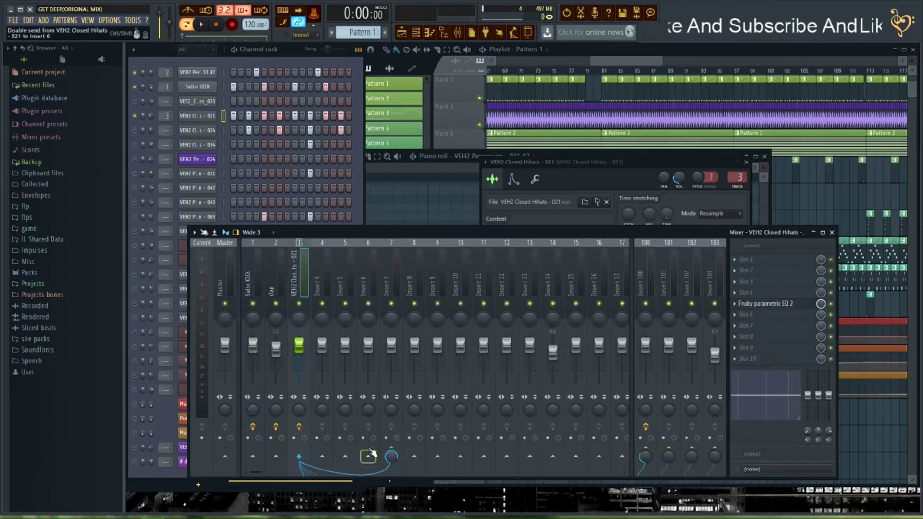
left_click(318, 296)
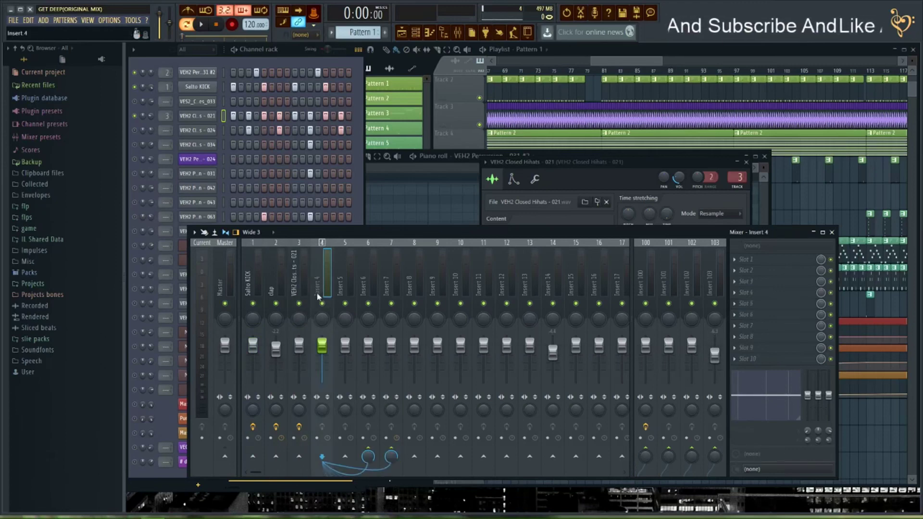
left_click(371, 453)
left_click(343, 284)
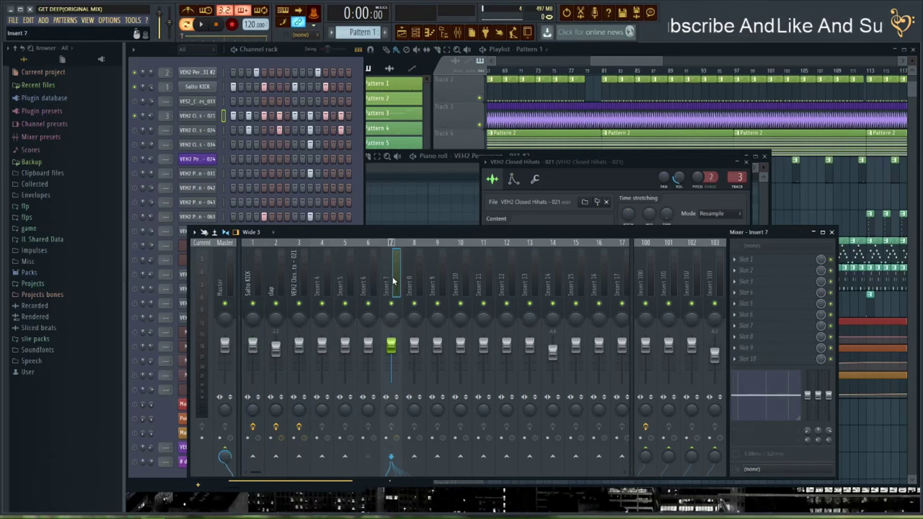
Play the loop and check the signal routing of the Insert 6, Salto KICK, clap and closed hi-hat tracks
left_click(372, 269)
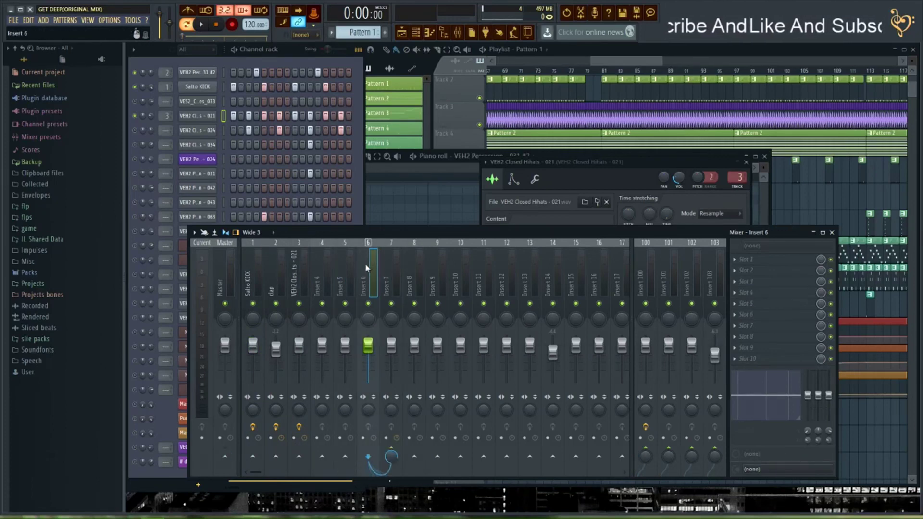
left_click(255, 288)
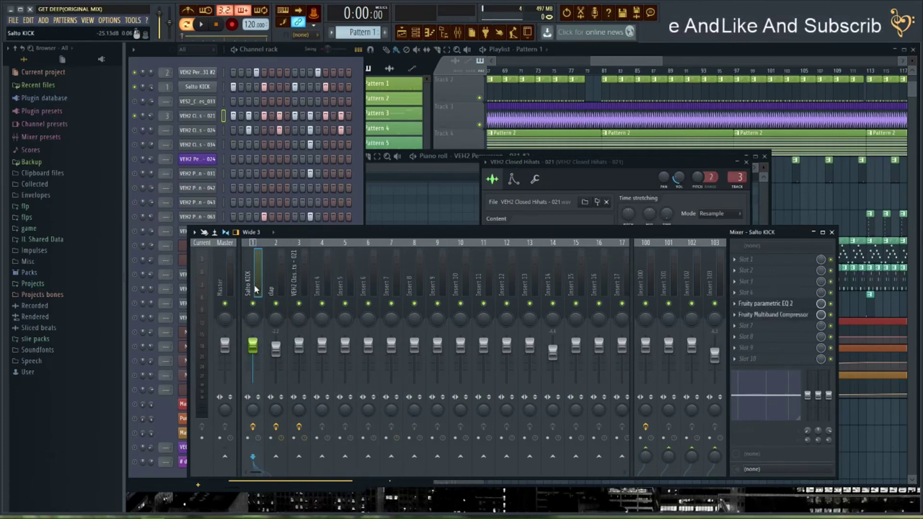
key("space")
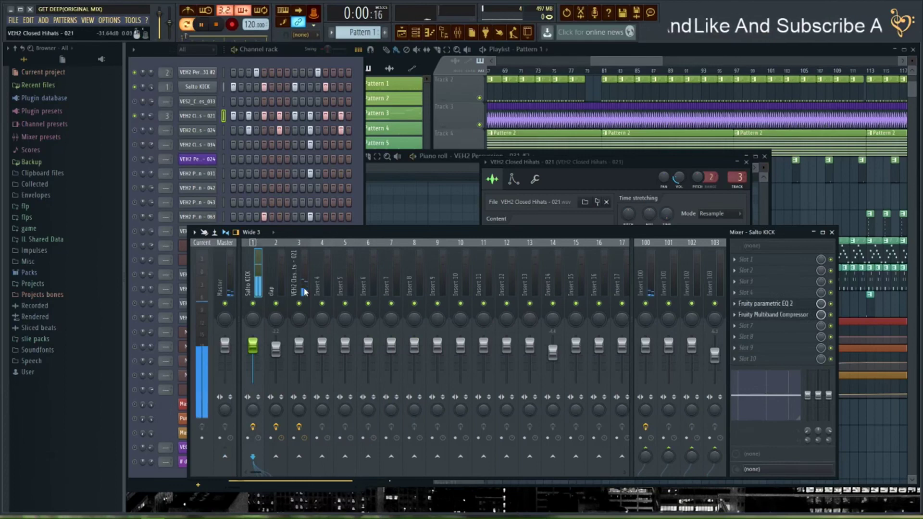
left_click(284, 274)
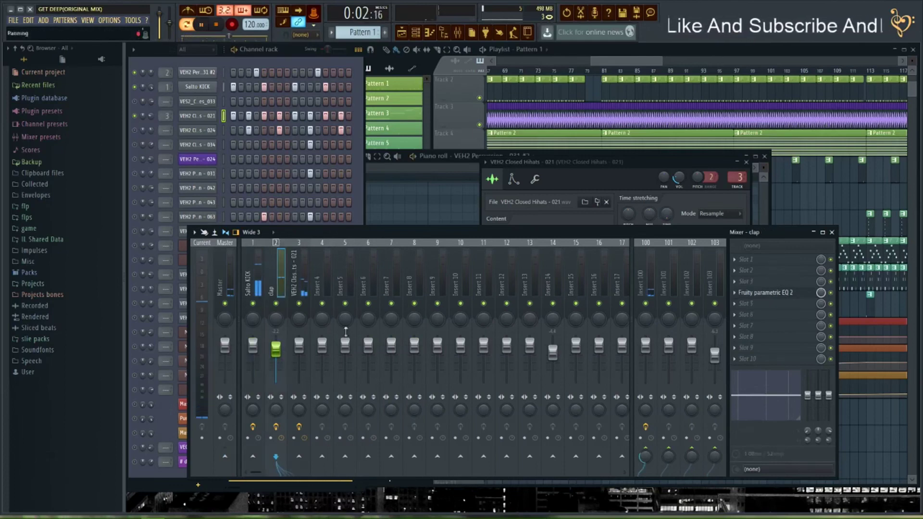
left_click(297, 279)
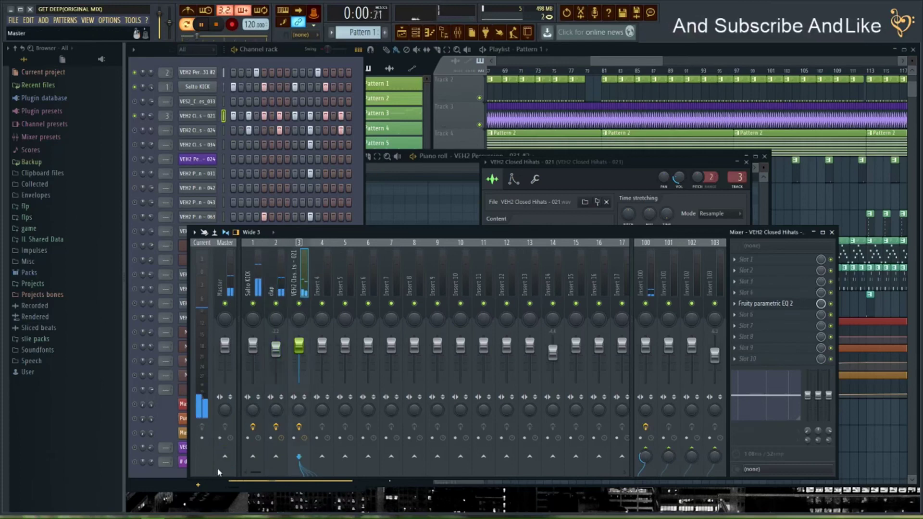
Lower the clap fader to about -4.7 dB, then reduce the VEH2 Closed Hihats - 021 track's level and adjust its panning
left_click(254, 279)
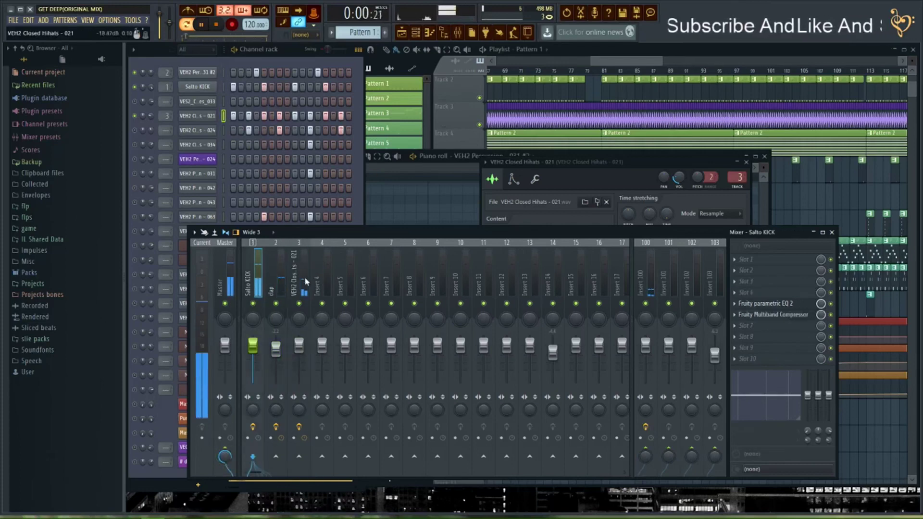
left_click(281, 274)
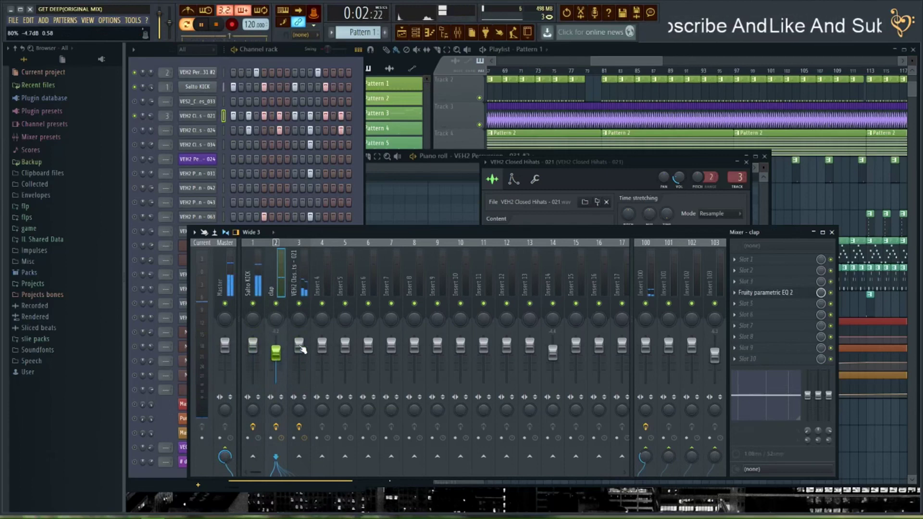
left_click_drag(300, 318, 299, 312)
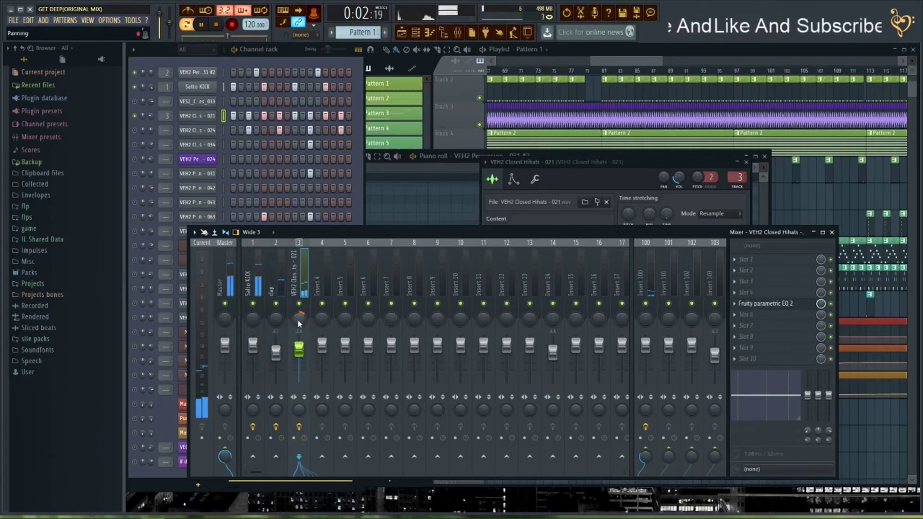
key("space")
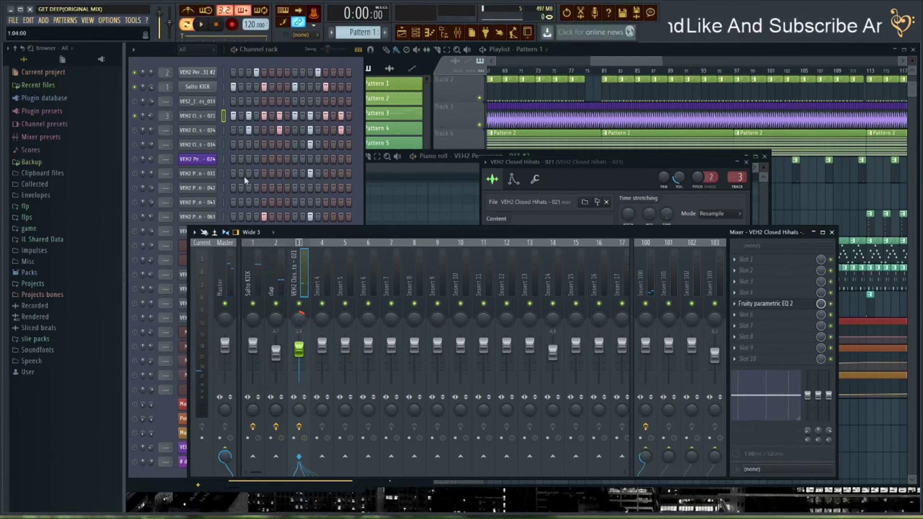
Unmute the VEH2 Closed Hihats - 024 channel, pan it about 48% left and audition it in the loop
left_click(285, 51)
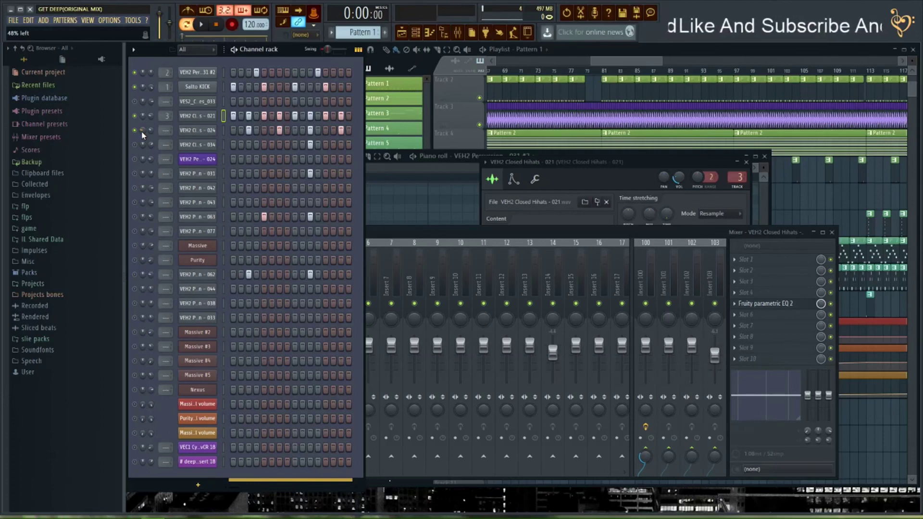
key("space")
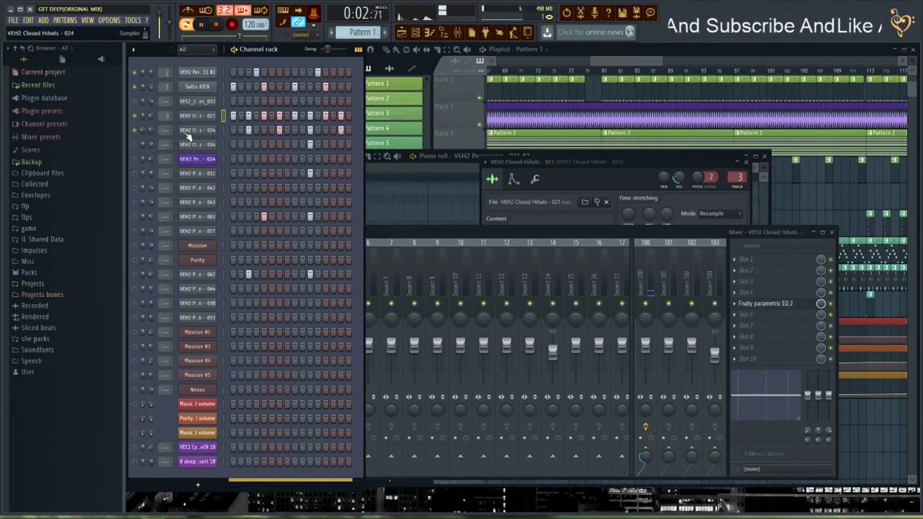
key("F9")
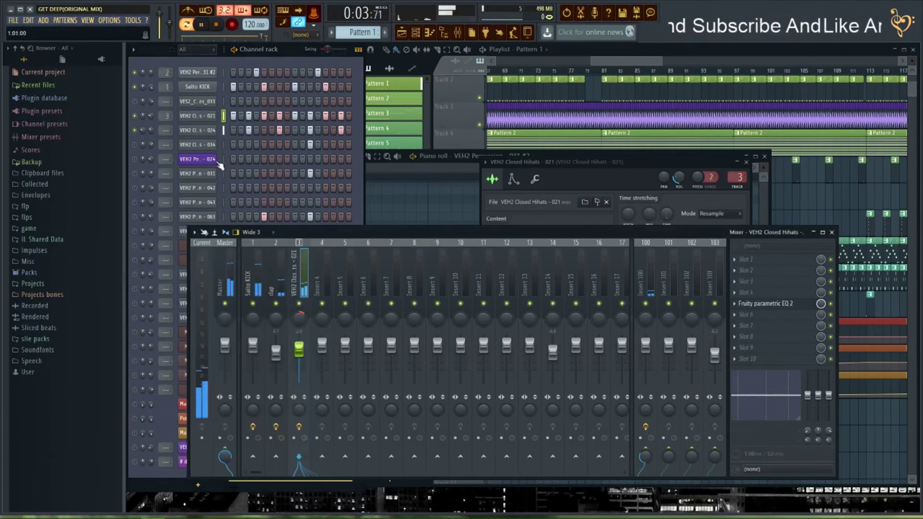
Stop playback and route the VEH2 Closed Hihats - 024 channel to mixer track 4
left_click(207, 130)
key("space")
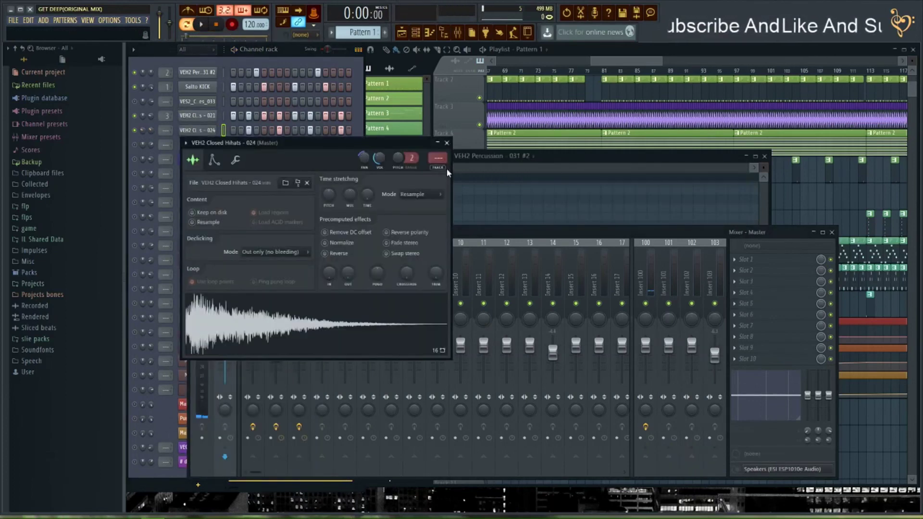
left_click(439, 168)
Load Fruity Parametric EQ 2 in slot 5 of mixer track 4 and cut the low end with band 1 as a low shelf
left_click(785, 304)
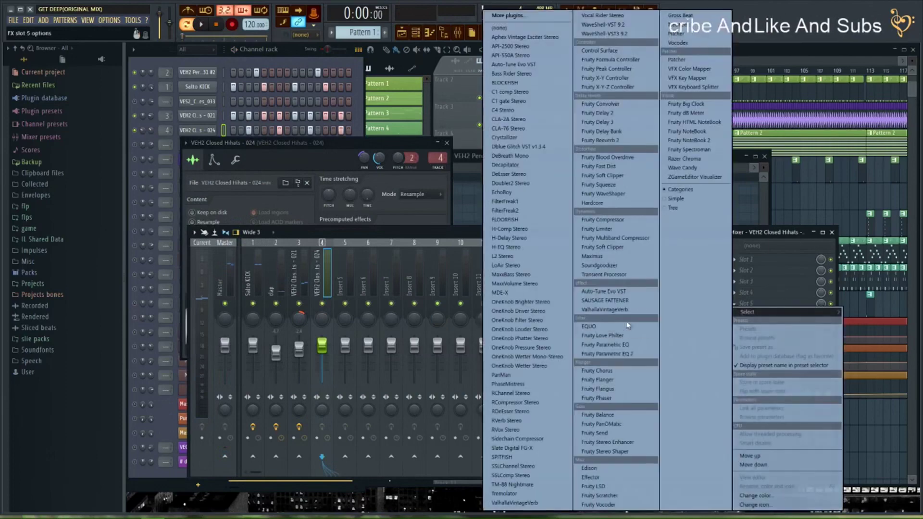
left_click(625, 355)
left_click_drag(251, 246, 340, 265)
key("space")
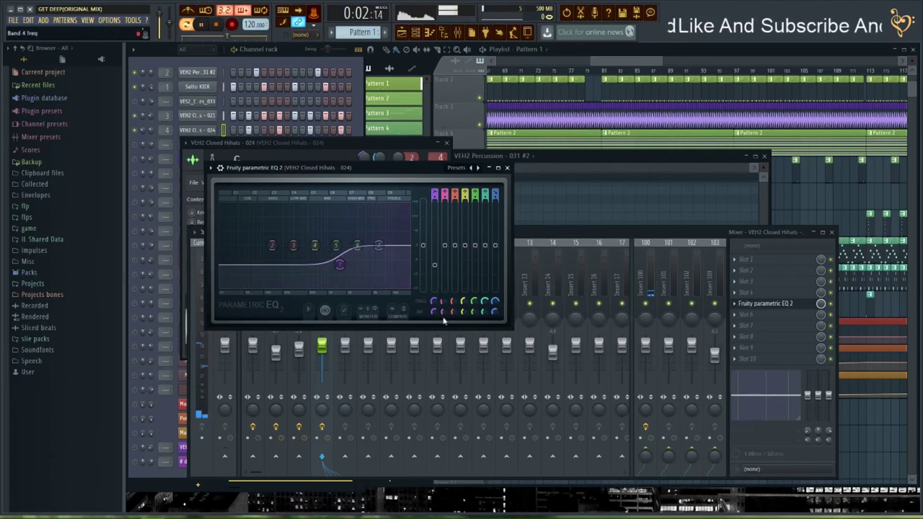
Route the VEH2 Closed Hihats - 024 track to the Master, lower its fader to about -3.6 dB and close its windows
left_click(224, 456)
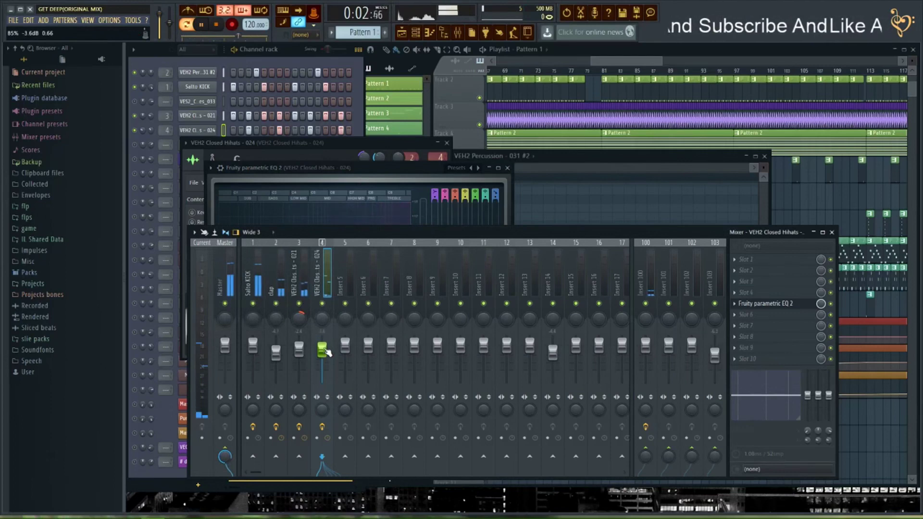
left_click(397, 178)
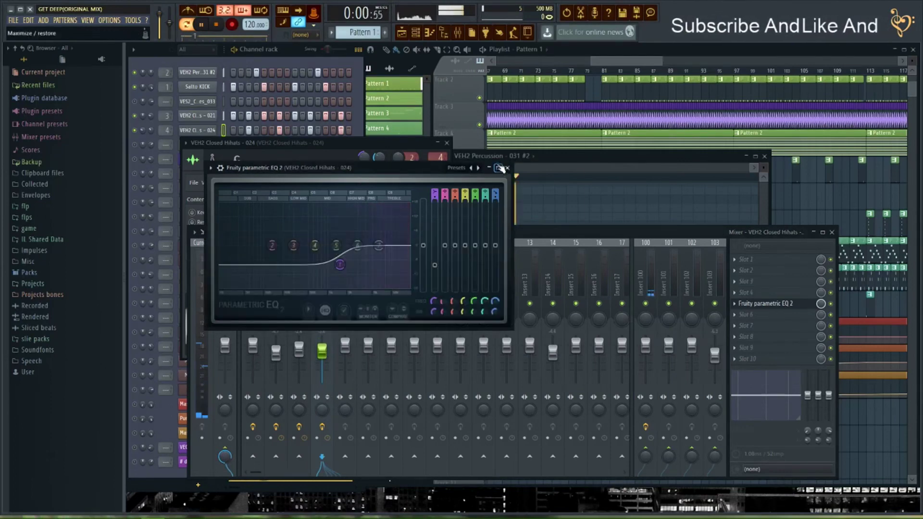
left_click(507, 167)
left_click(446, 142)
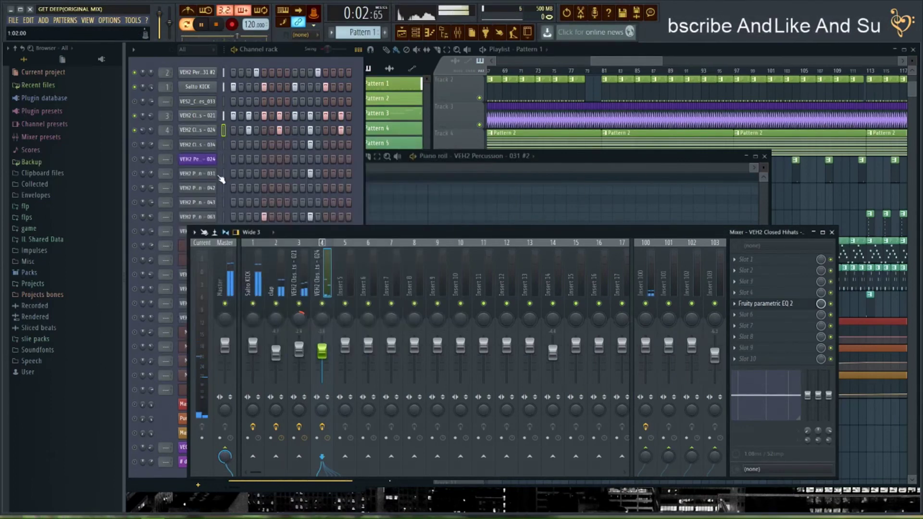
Unmute the closed hi-hat 034 channel, route it to mixer track 4 and set its channel volume to about 45%
left_click(144, 147)
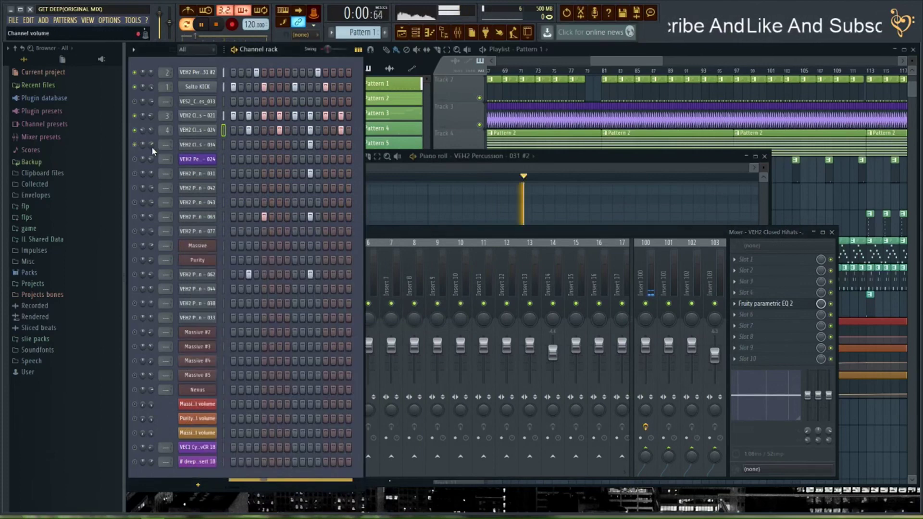
scroll(152, 150, "down", 3)
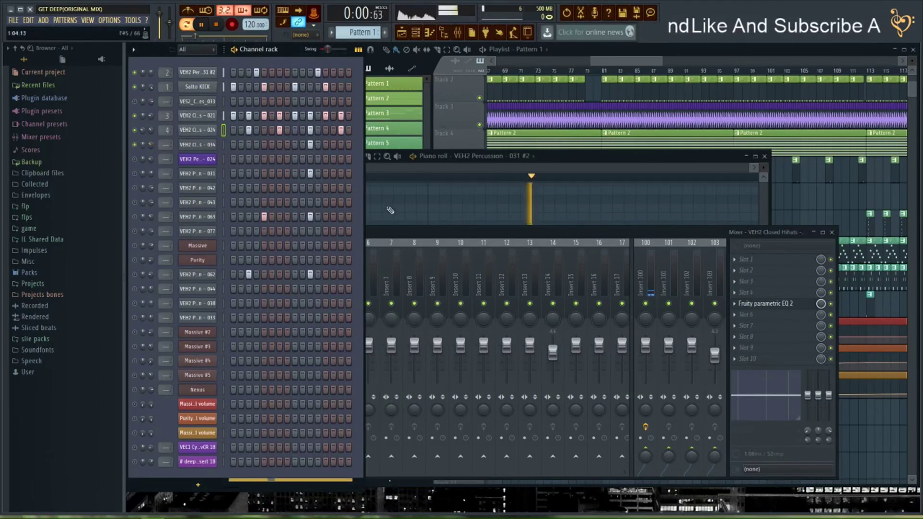
left_click_drag(422, 235, 455, 226)
key("space")
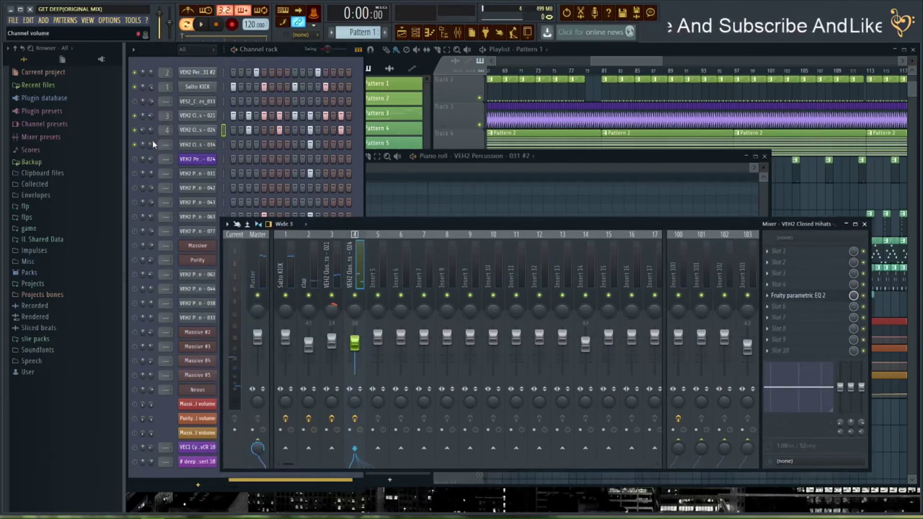
scroll(166, 143, "up", 3)
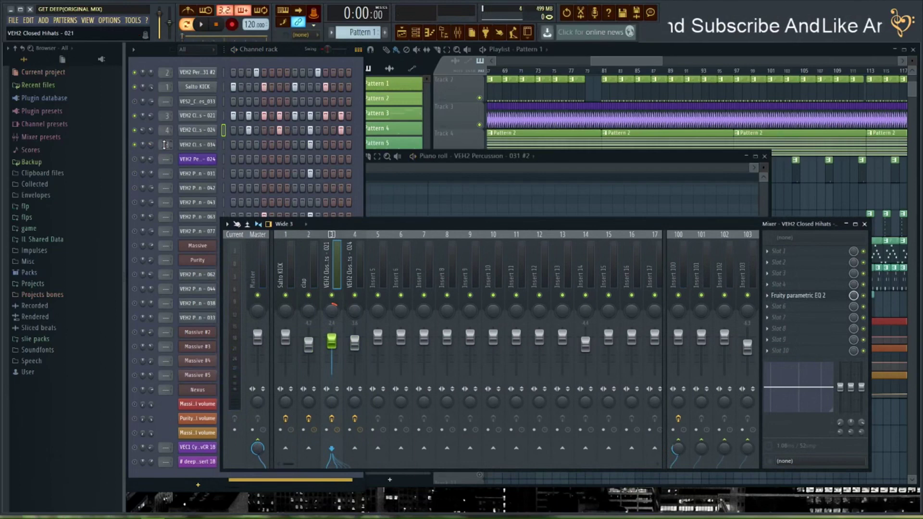
scroll(165, 144, "up", 1)
key("space")
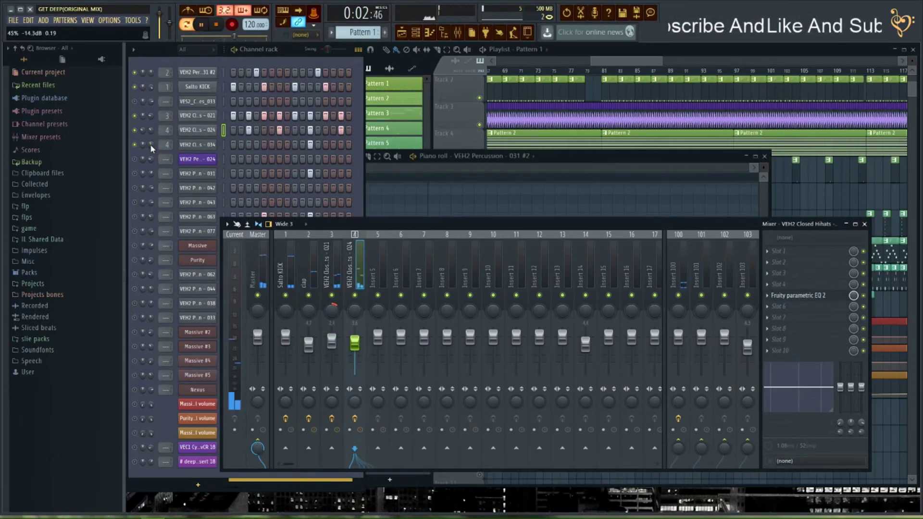
Unmute the percussion 031 and 063 channels, adjust the 063 channel's volume and solo it
left_click(134, 173)
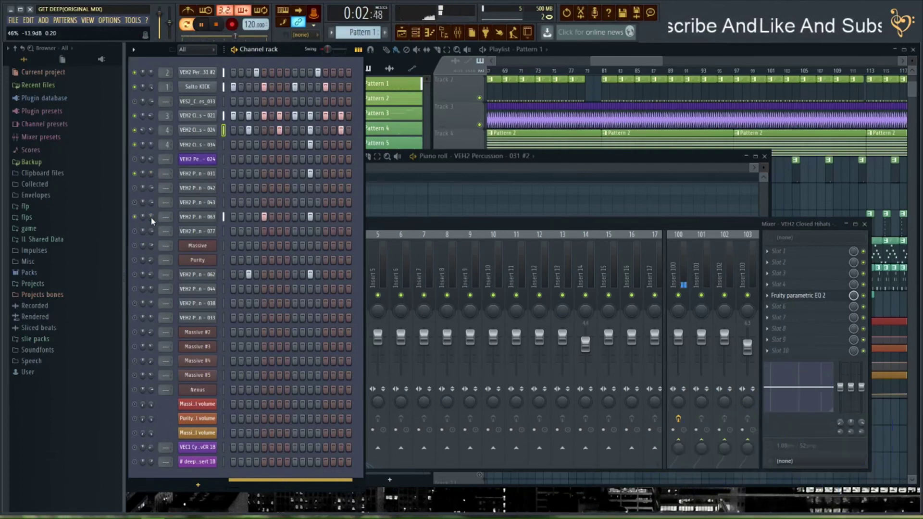
scroll(151, 218, "up", 3)
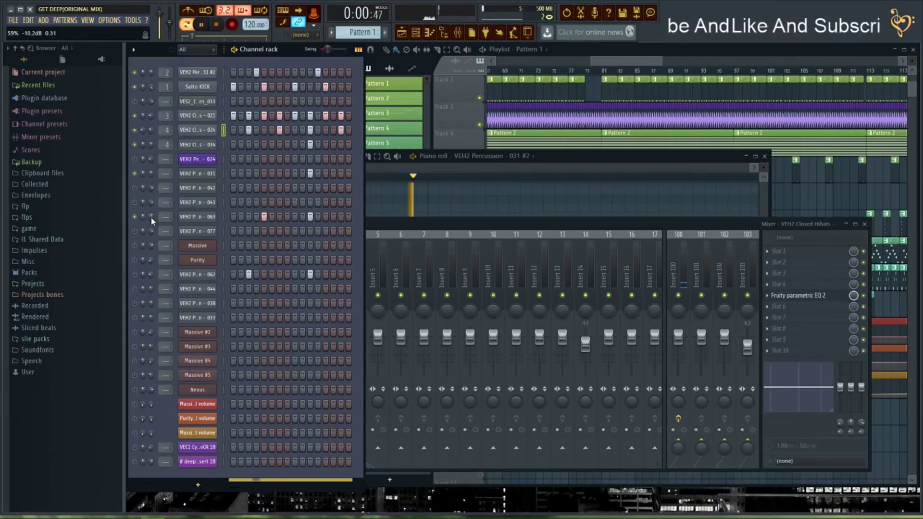
right_click(136, 218)
left_click(151, 224)
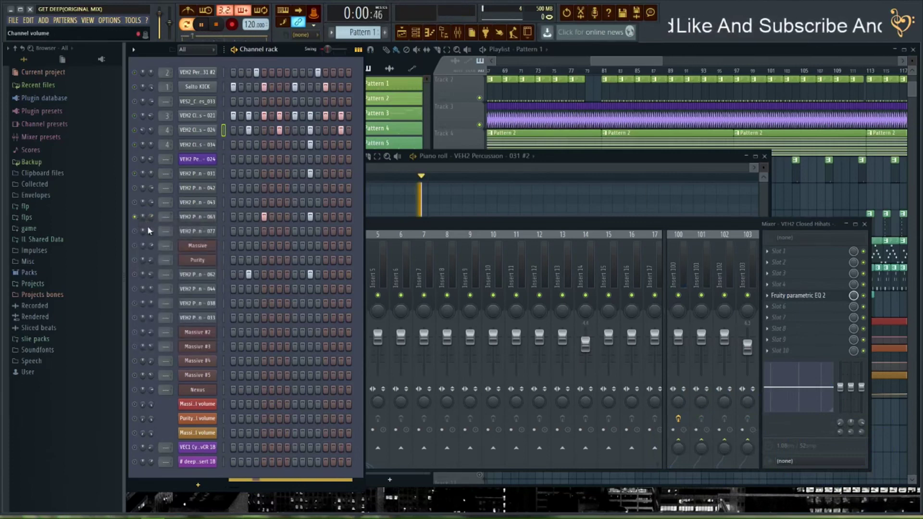
Route the percussion 063 channel to the clap's mixer track 2 and set its channel volume to about 68%
left_click_drag(395, 227, 457, 234)
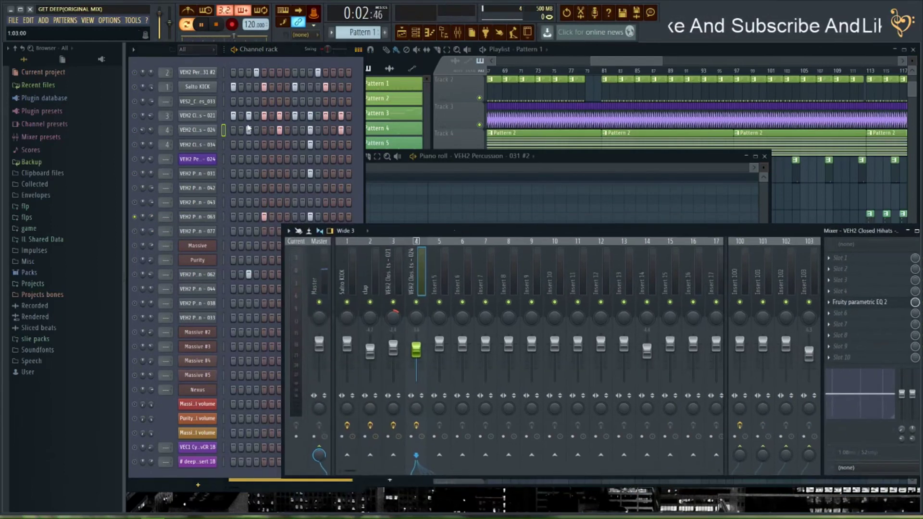
left_click(371, 277)
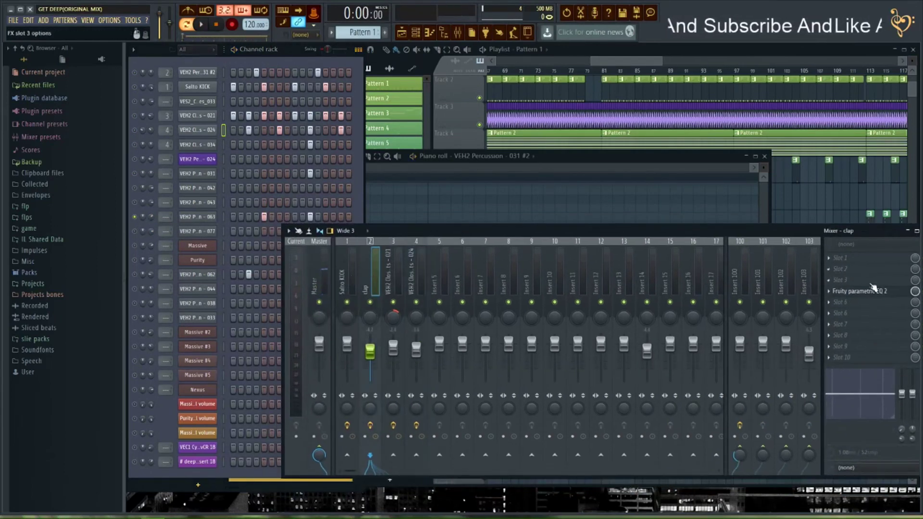
left_click(871, 290)
left_click(876, 293)
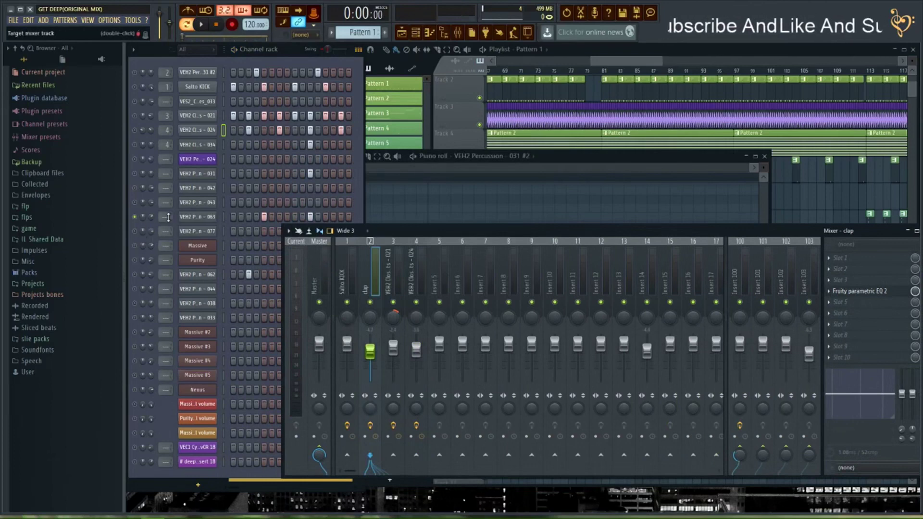
key("space")
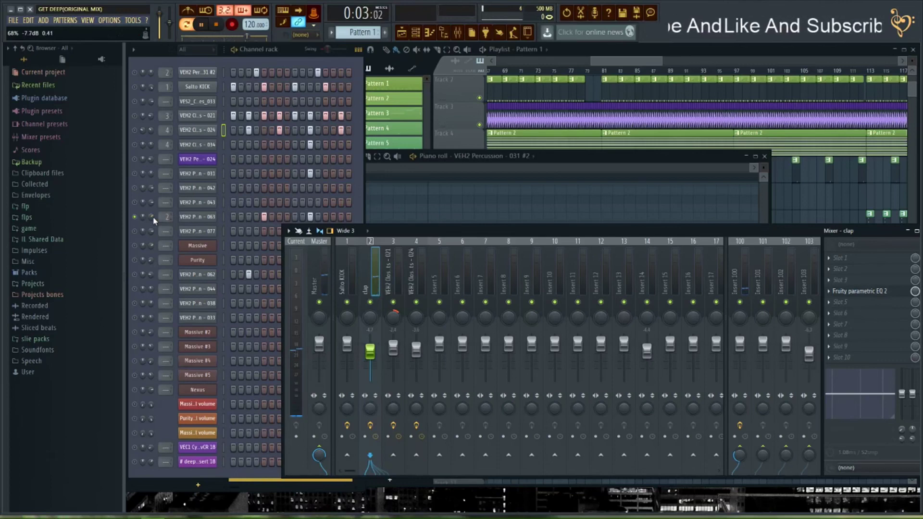
Cut the low frequencies with band 2 in the clap track's Fruity Parametric EQ 2 while the loop plays
left_click(883, 293)
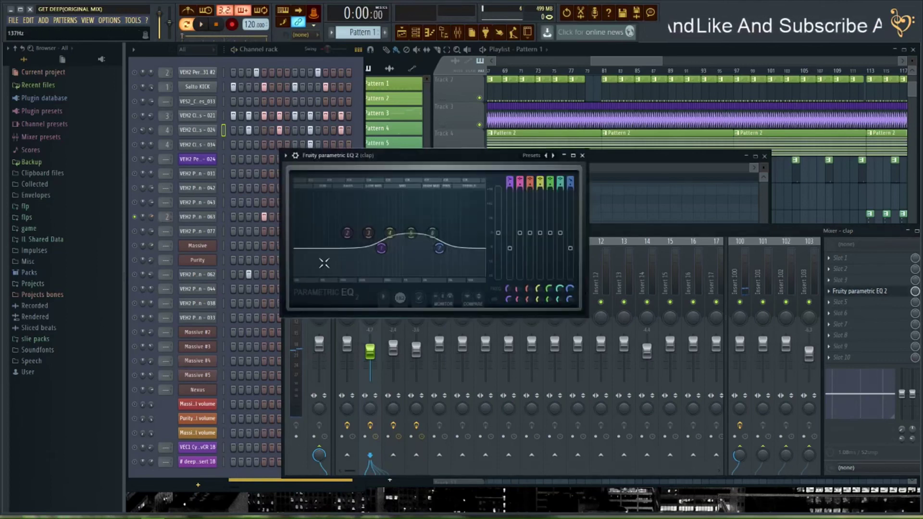
key("space")
left_click_drag(347, 234, 381, 245)
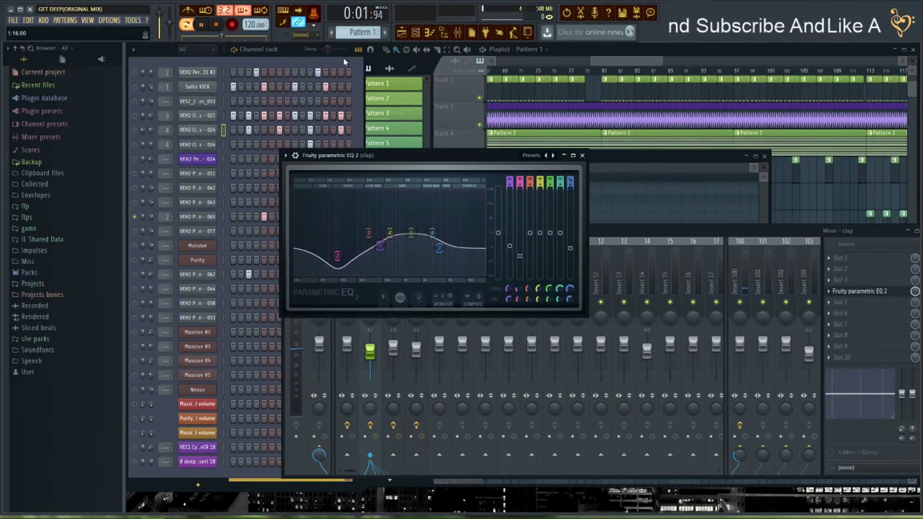
Unmute the VEH2 Percussion - 062 channel and route it to mixer track 5
left_click(279, 65)
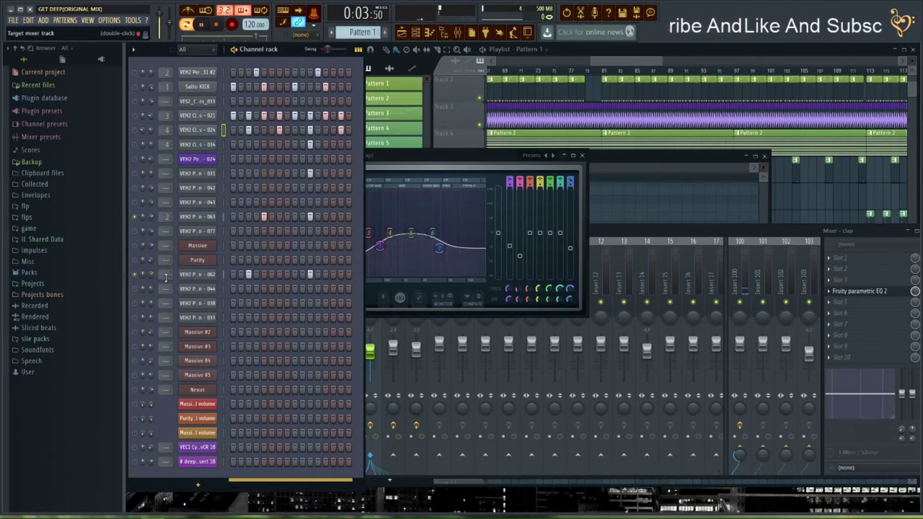
key("space")
left_click(204, 275)
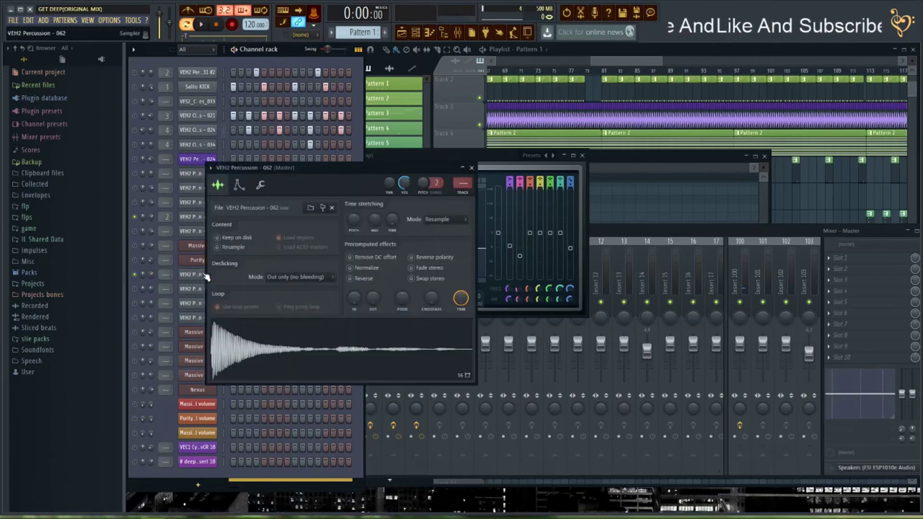
left_click(463, 196)
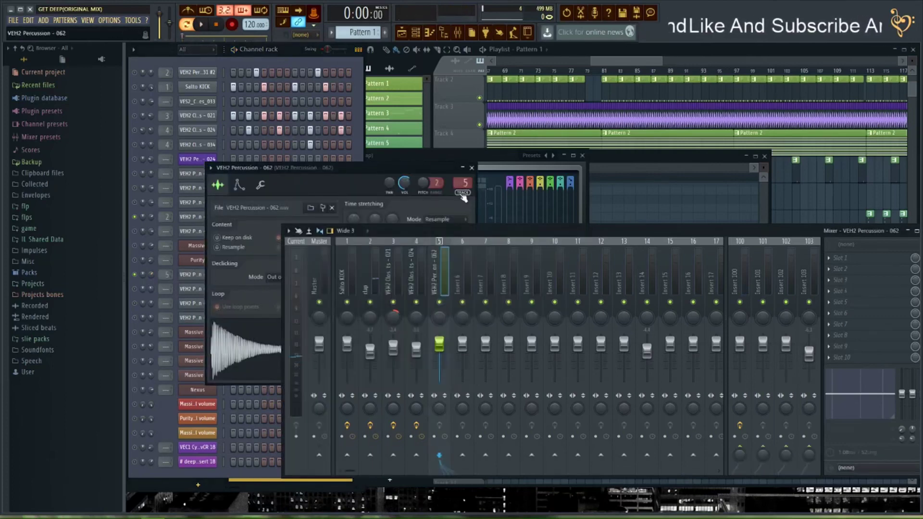
Load Fruity Parametric EQ 2 in slot 5 of the VEH2 Percussion - 062 mixer track
left_click_drag(741, 235, 588, 223)
left_click(684, 291)
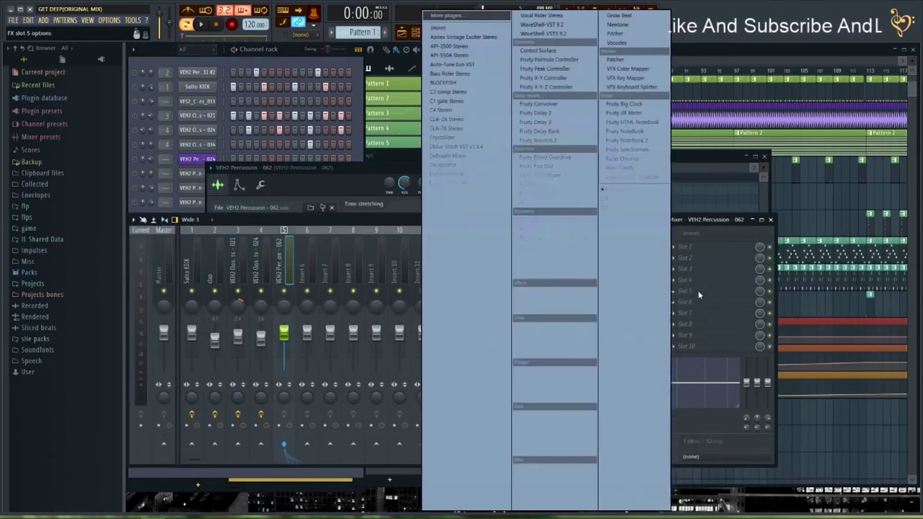
left_click(567, 354)
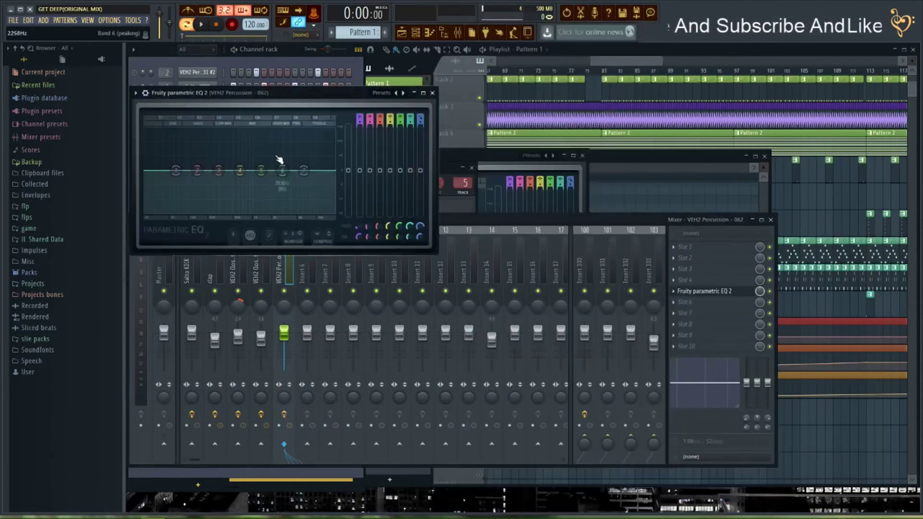
Play the loop, route the VEH2 Percussion - 062 track to the Master and bring its equalizer window back into view
key("space")
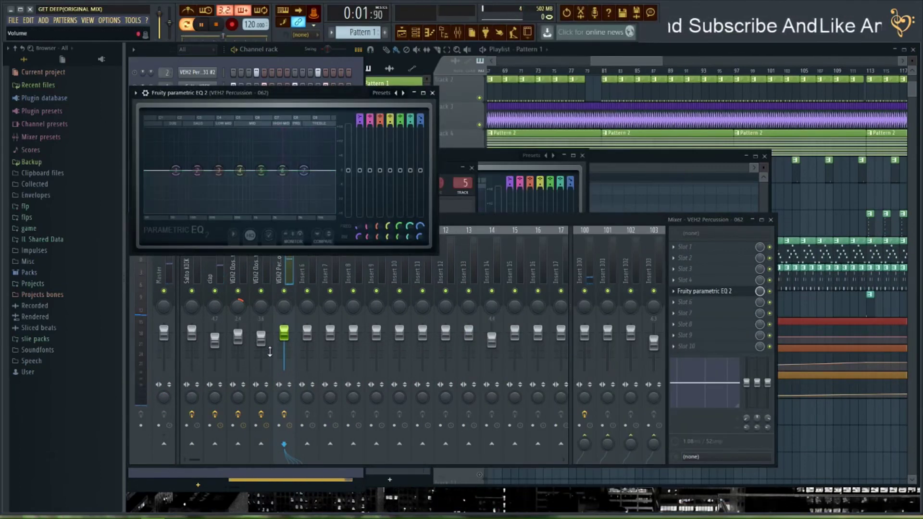
left_click(164, 445)
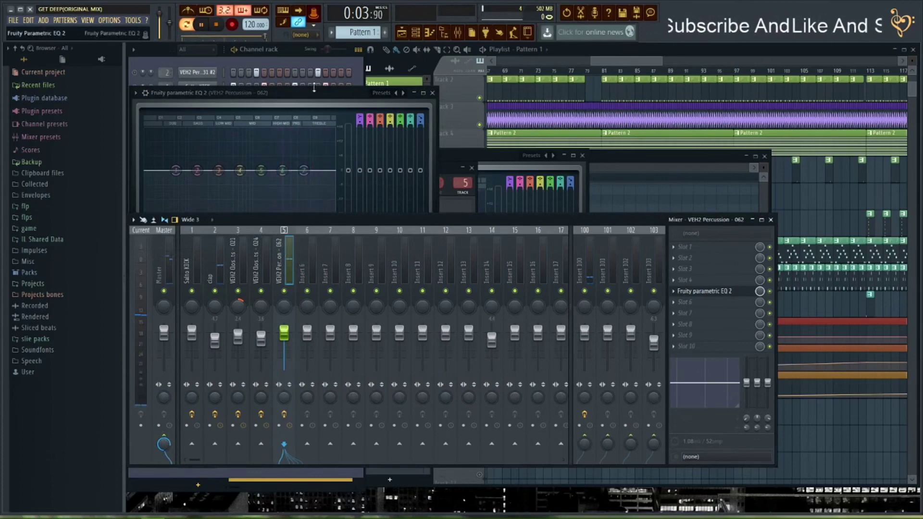
left_click_drag(310, 104, 469, 91)
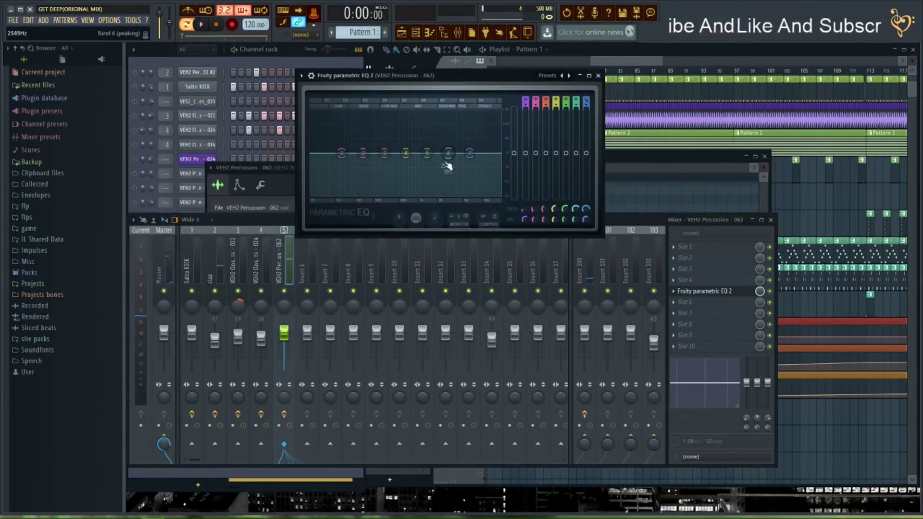
Dip the upper mids with band 6 and cut the lows with band 1 in the VEH2 Percussion - 062 equalizer, checking against the loop
left_click_drag(448, 153, 447, 163)
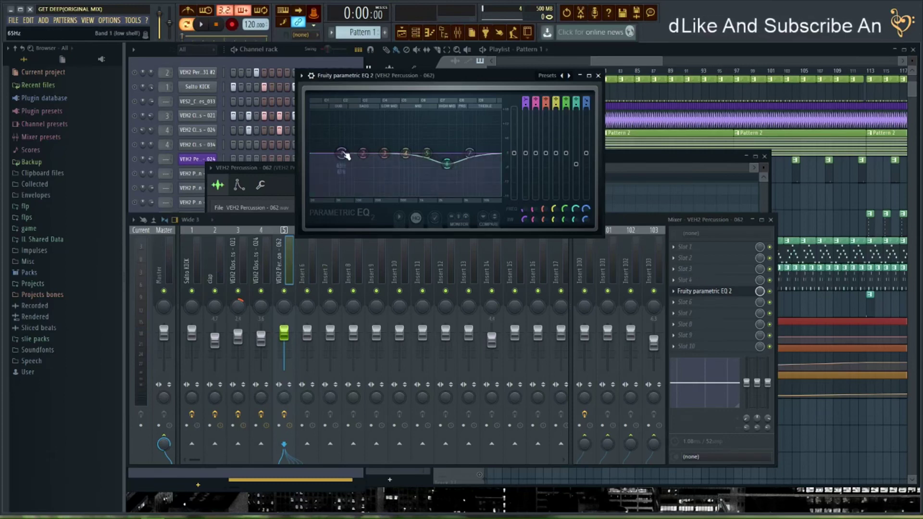
left_click_drag(342, 153, 380, 178)
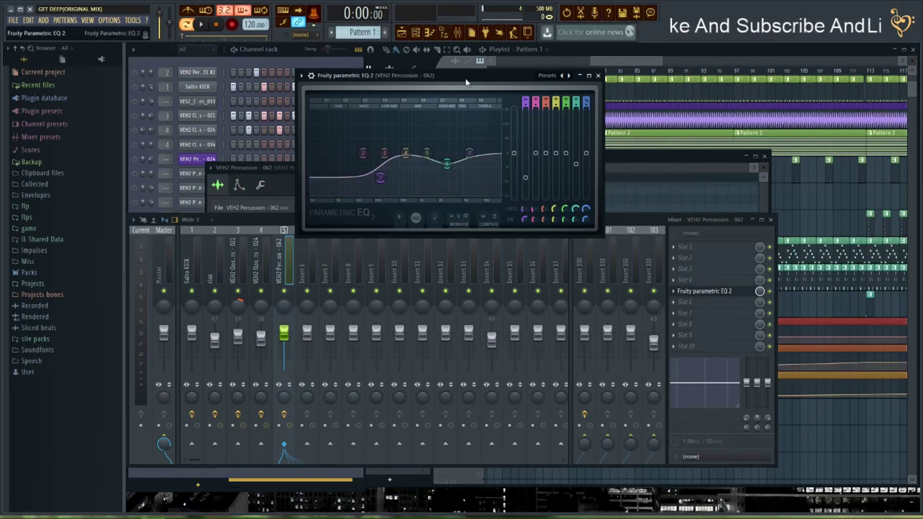
key("space")
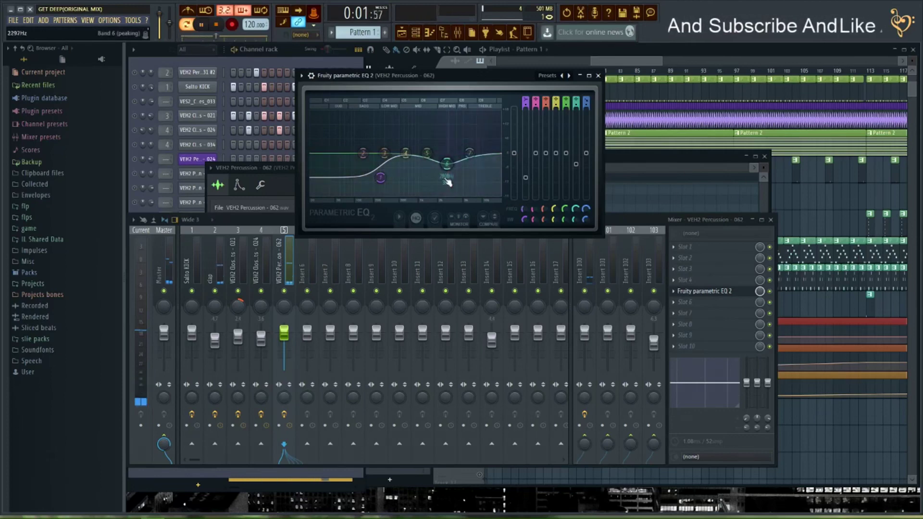
key("space")
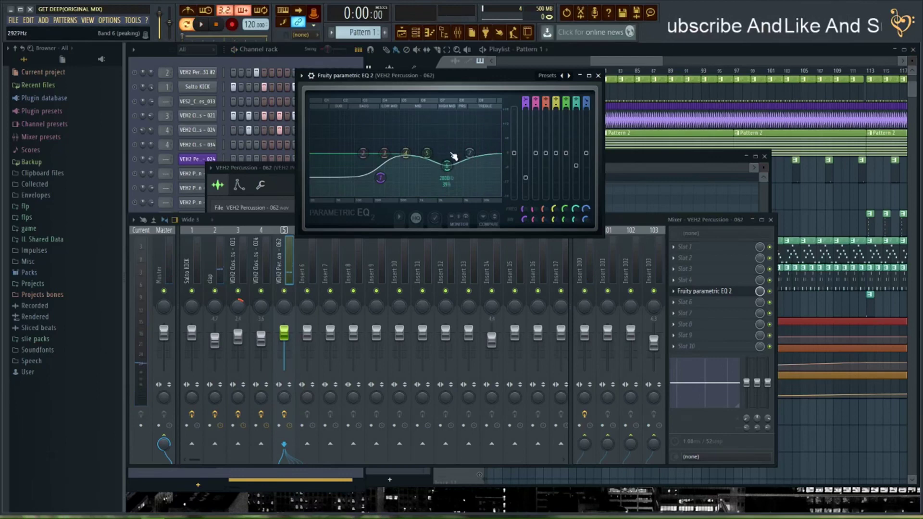
Close the percussion's channel window and the other equalizer window, and slightly deepen the band 6 cut in the VEH2 Percussion - 062 equalizer
left_click_drag(466, 76, 542, 221)
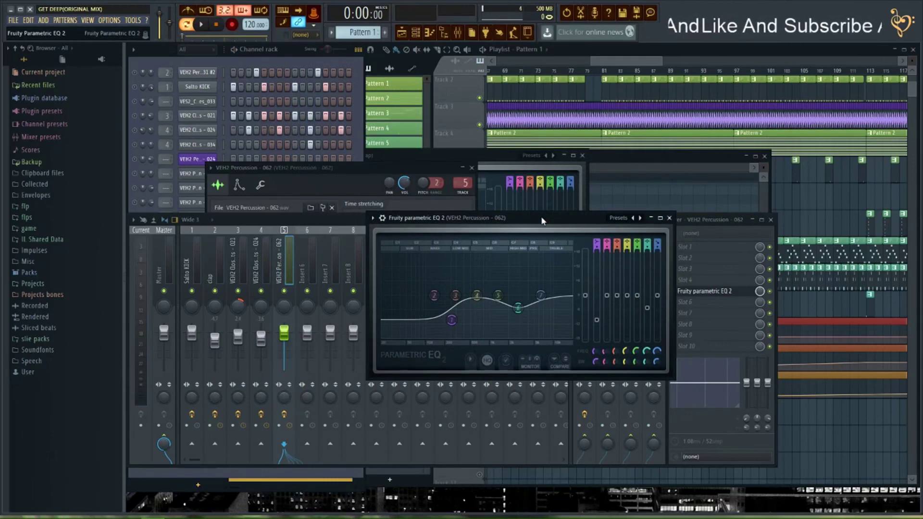
left_click(472, 167)
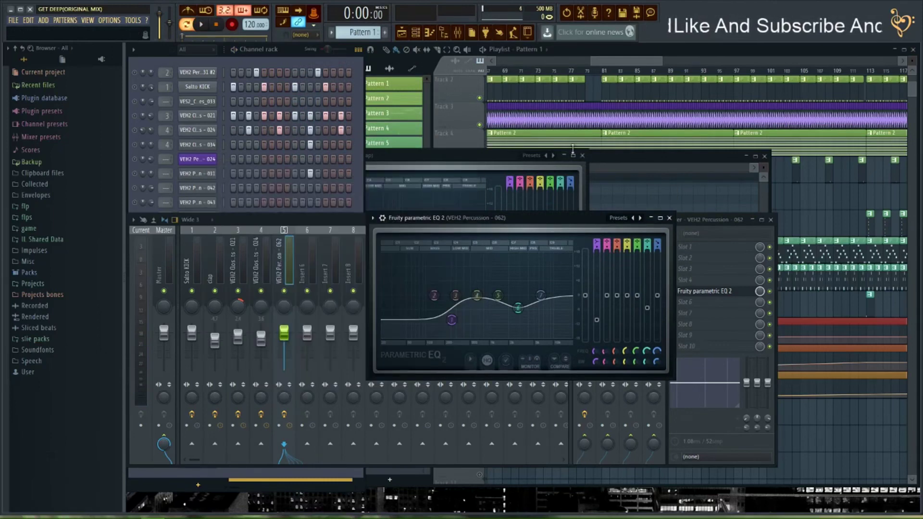
left_click(583, 156)
left_click_drag(538, 220, 492, 232)
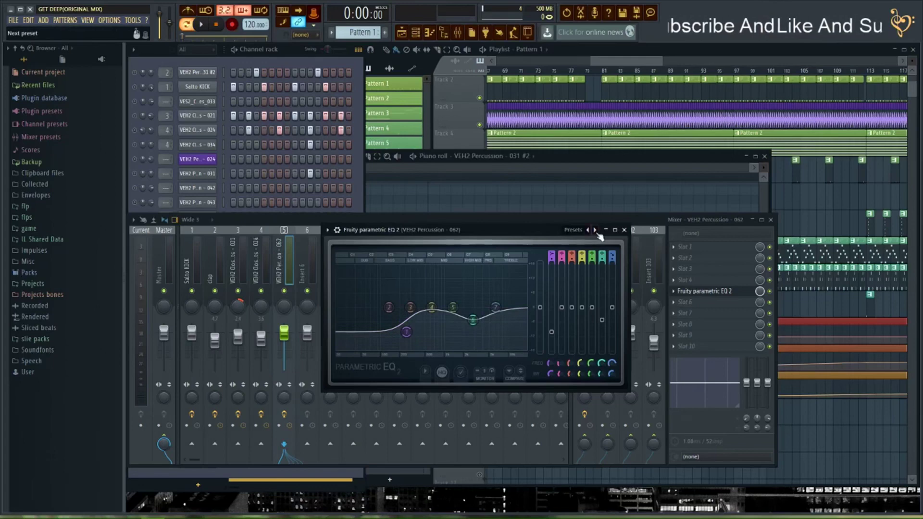
left_click_drag(473, 320, 476, 319)
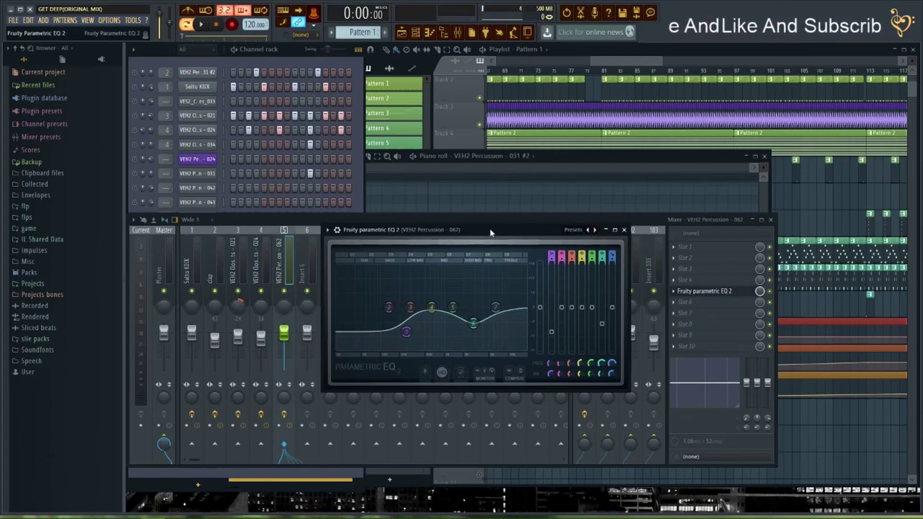
left_click_drag(545, 227, 526, 230)
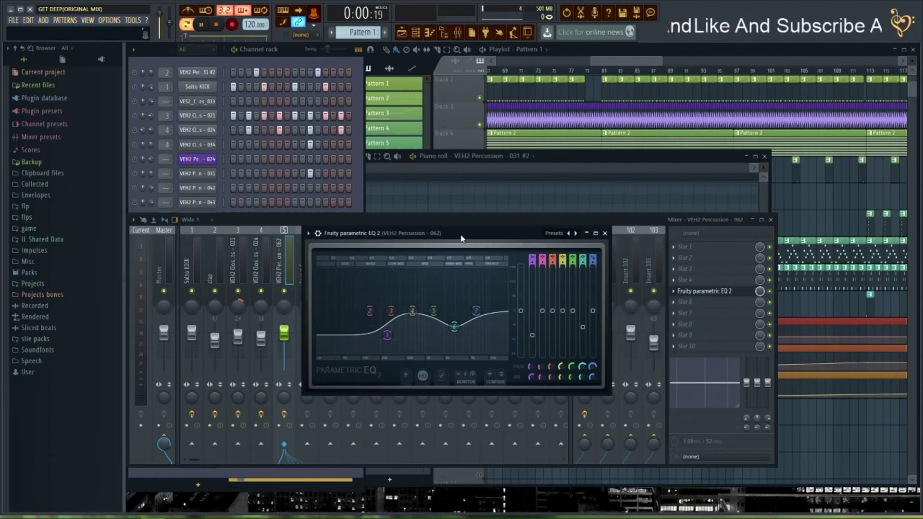
Unmute all channels in the channel rack, play the full drum loop and close the VEH2 Percussion - 062 equalizer
key("space")
left_click(157, 182)
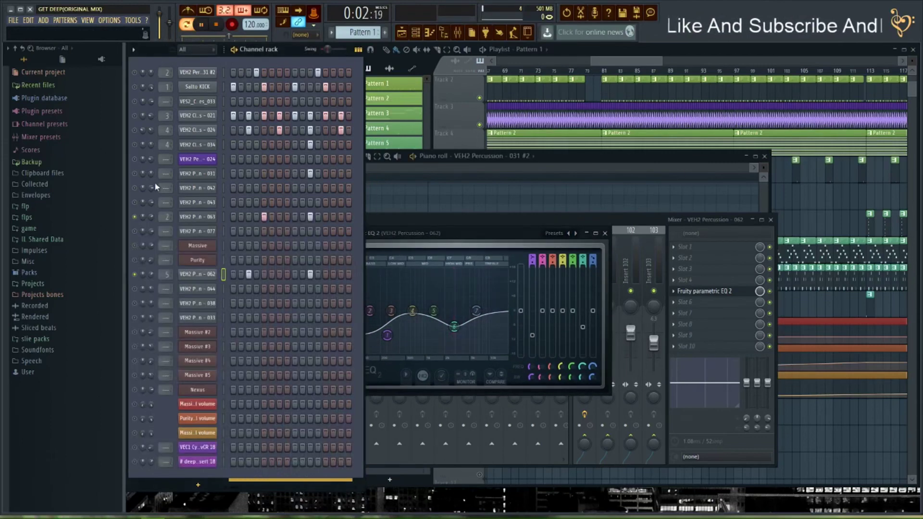
key("space")
right_click(136, 274)
left_click(137, 277)
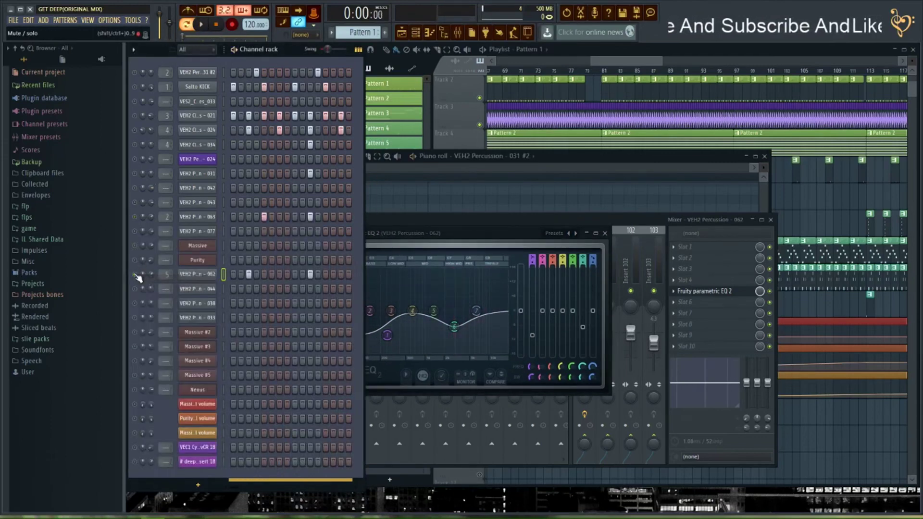
right_click(139, 222)
left_click(140, 225)
key("space")
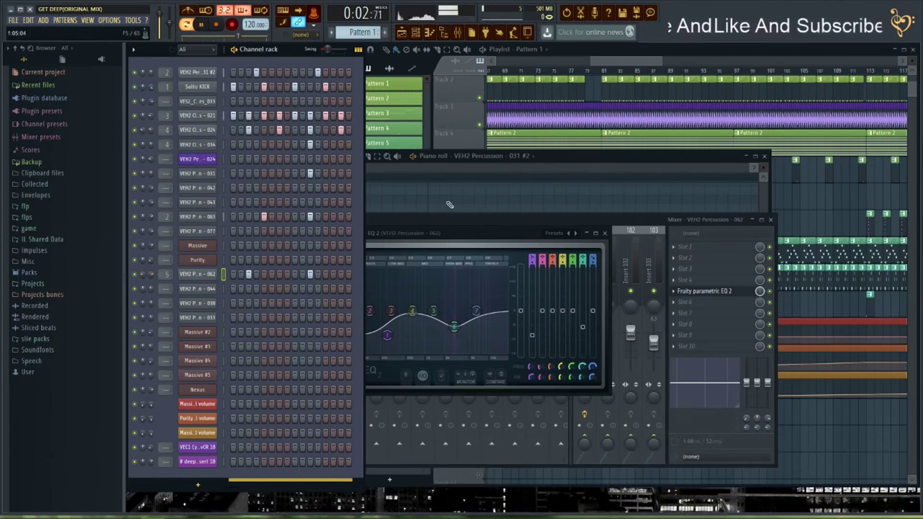
left_click(605, 233)
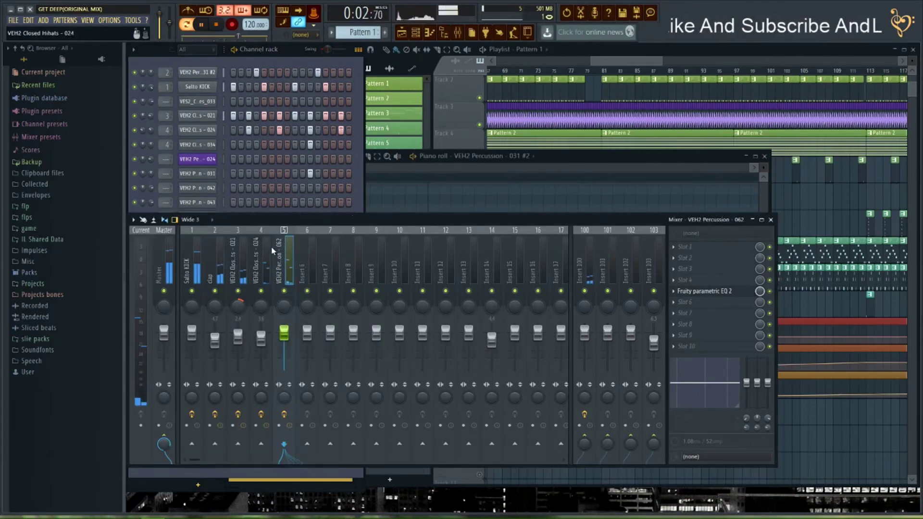
key("space")
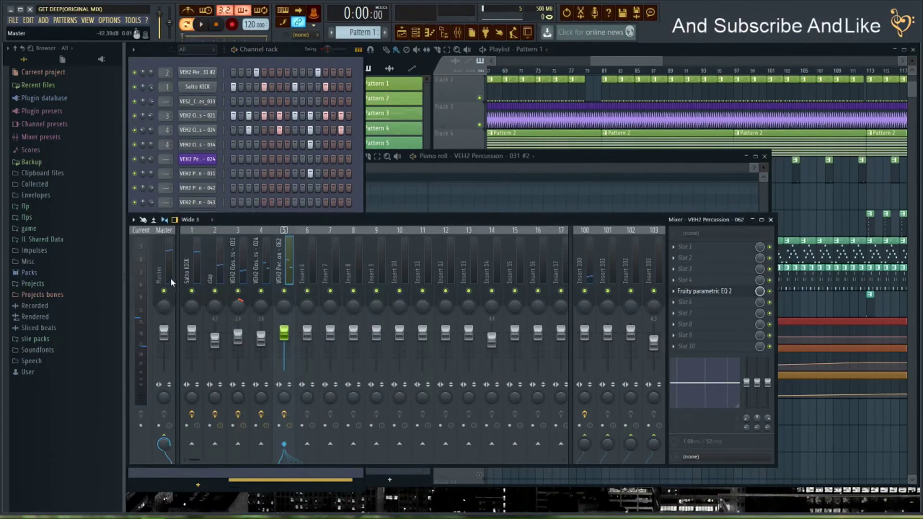
Route mixer tracks 1 to 5 into Insert 6 as a submix and name that track "drums master"
left_click(192, 270)
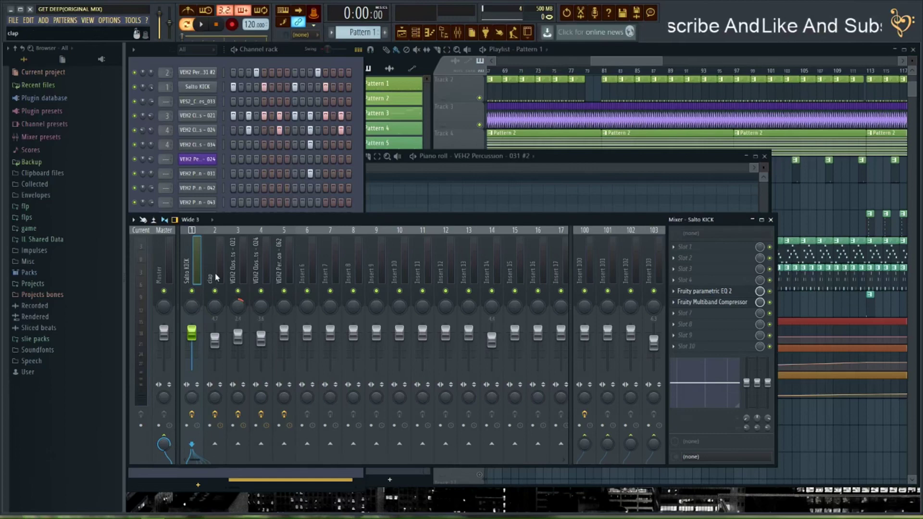
left_click_drag(216, 278, 332, 277)
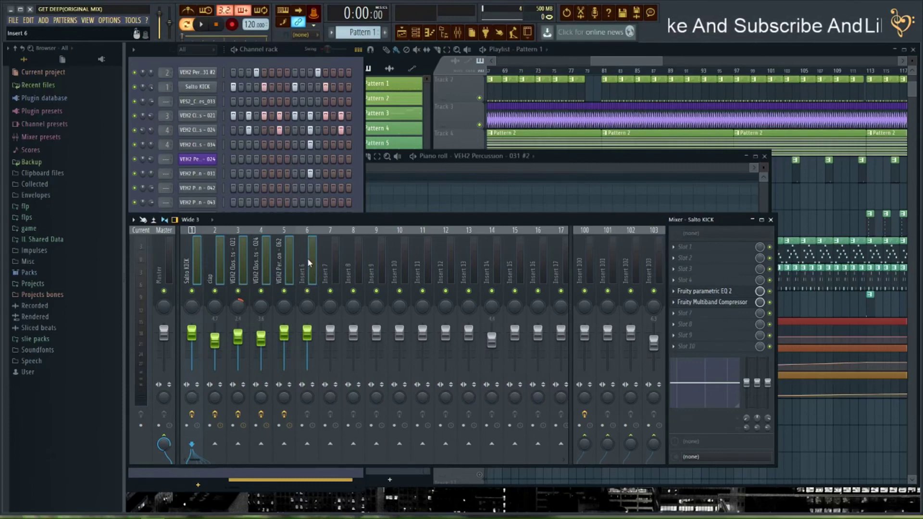
left_click(312, 267)
right_click(311, 267)
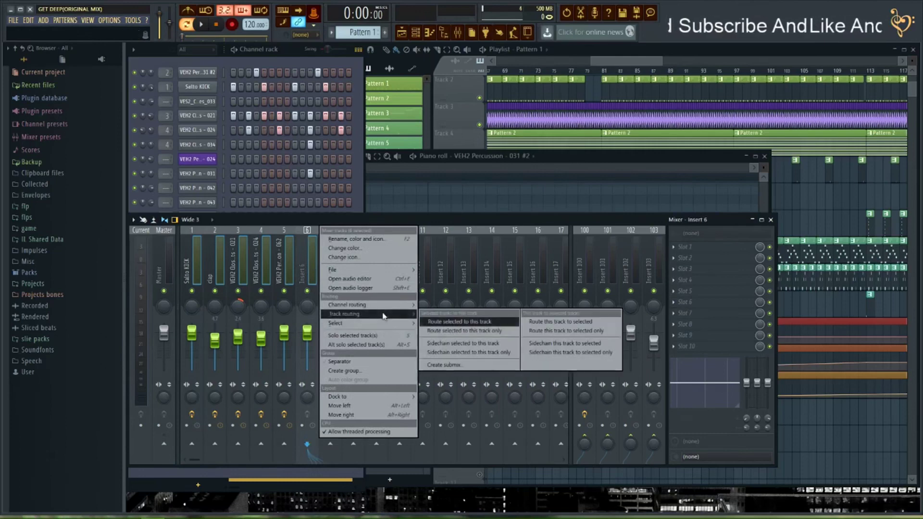
left_click(356, 239)
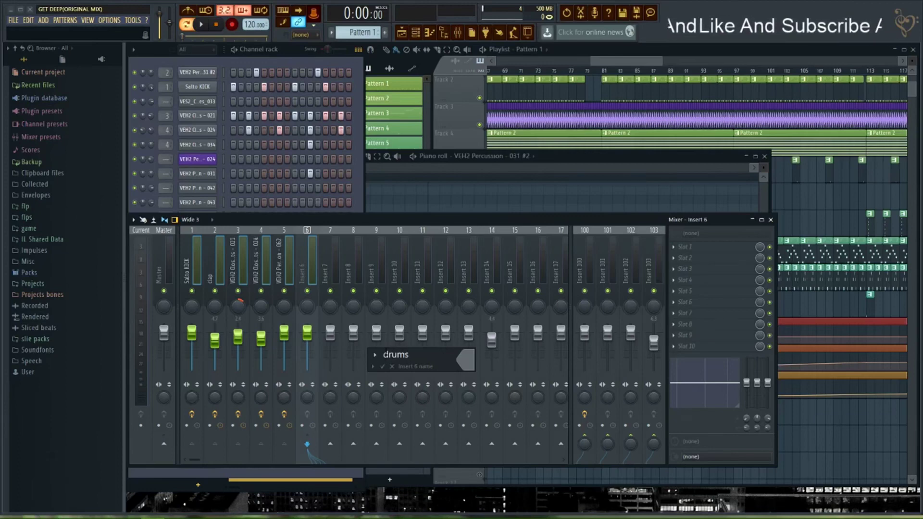
type("drums master")
key("Return")
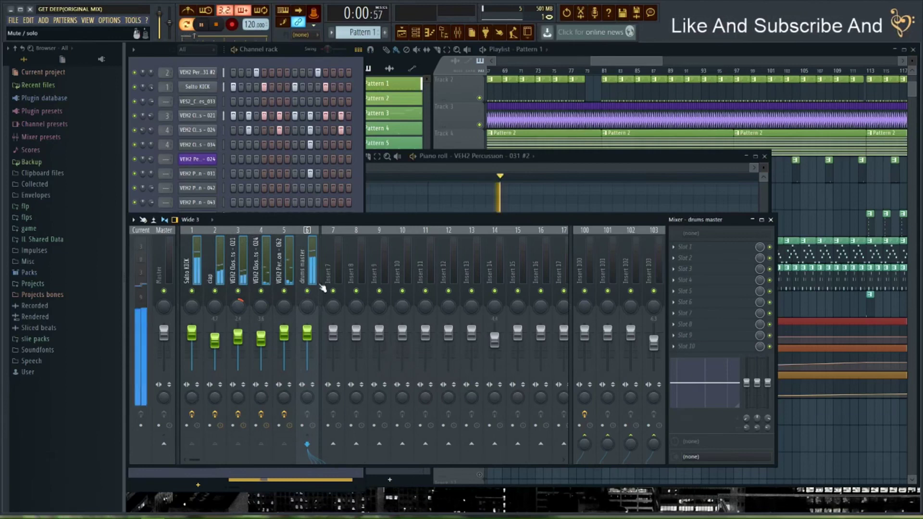
Colour the drums master mixer track blue
left_click(313, 269)
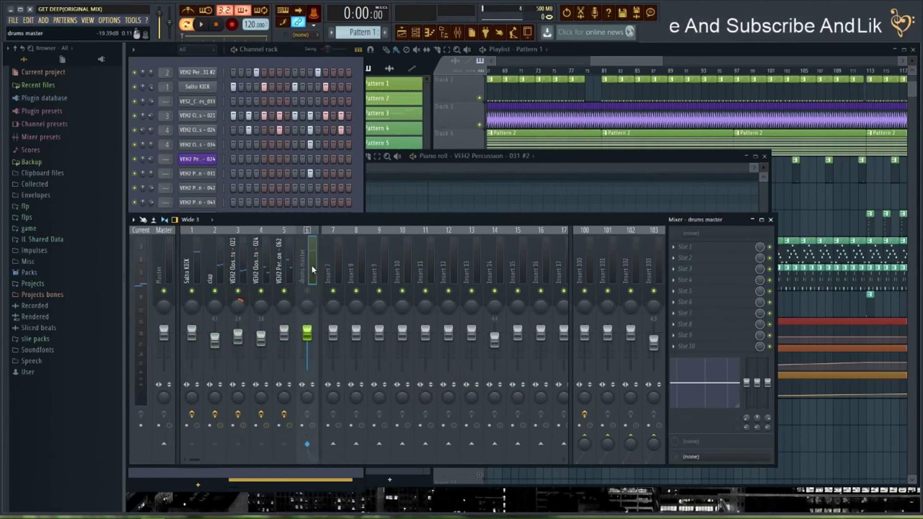
right_click(302, 271)
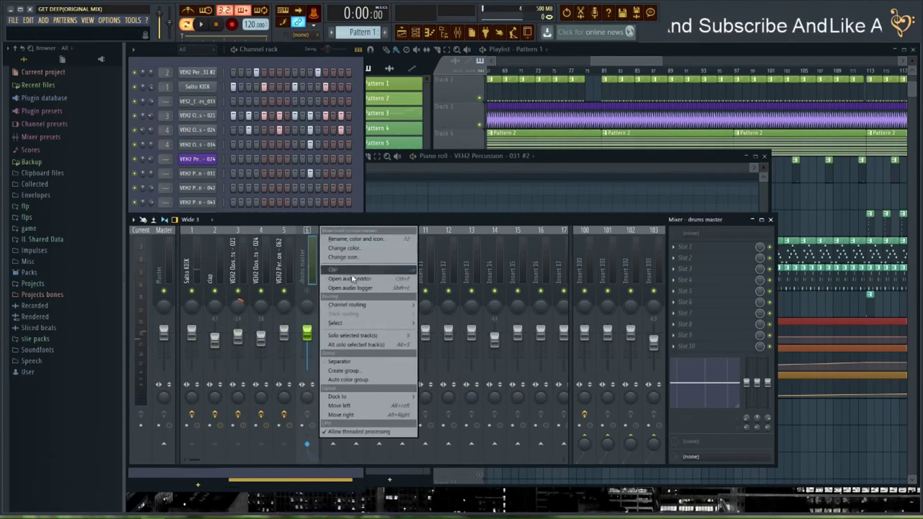
left_click(344, 249)
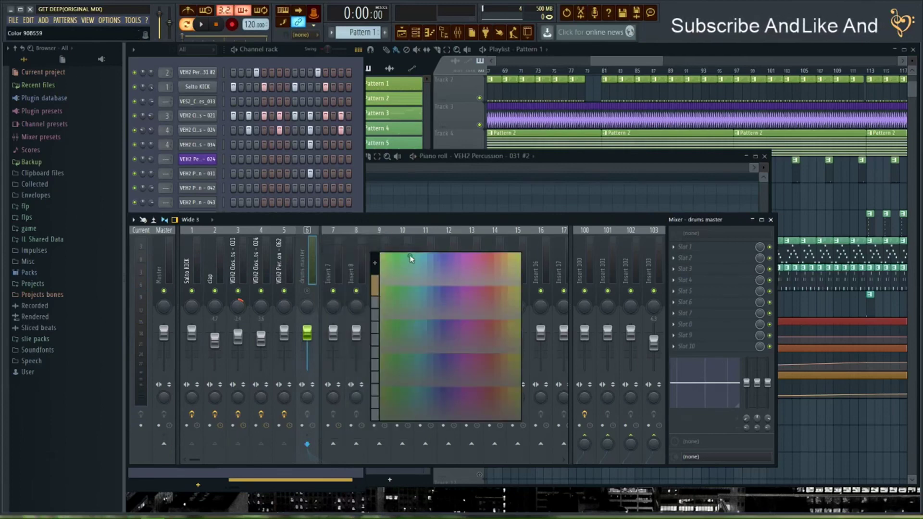
left_click(436, 263)
Play the loop and mute then unmute the drums master track to check the drum routing
key("space")
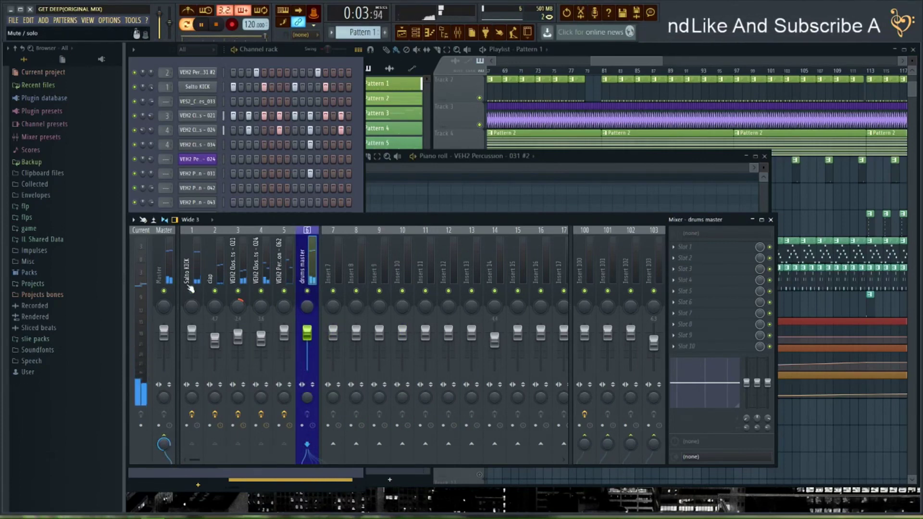
left_click(308, 291)
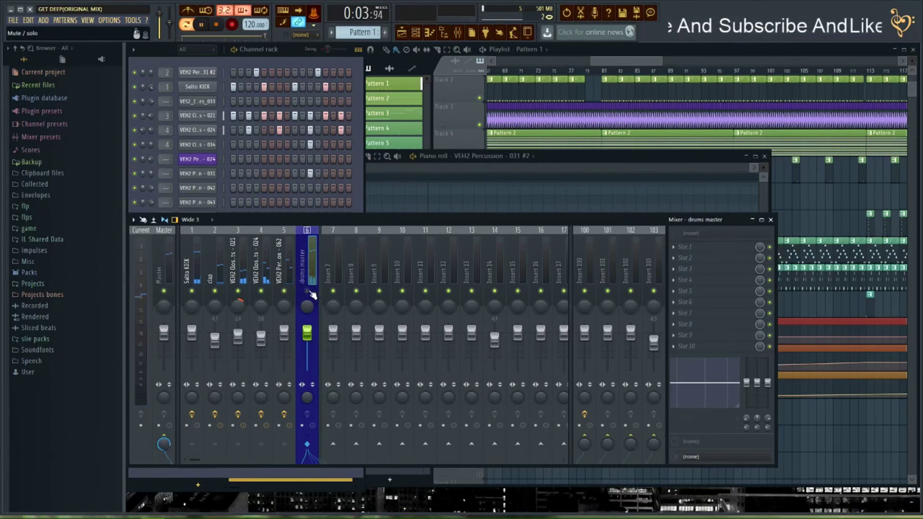
left_click(309, 291)
Lower the mixer window, widen the channel rack to show more steps and stop playback
left_click_drag(330, 219, 335, 244)
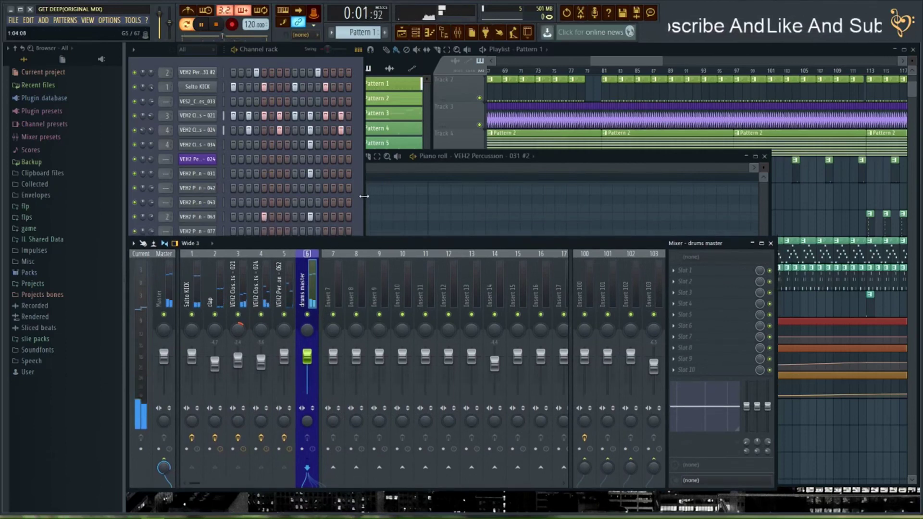
left_click_drag(364, 196, 501, 184)
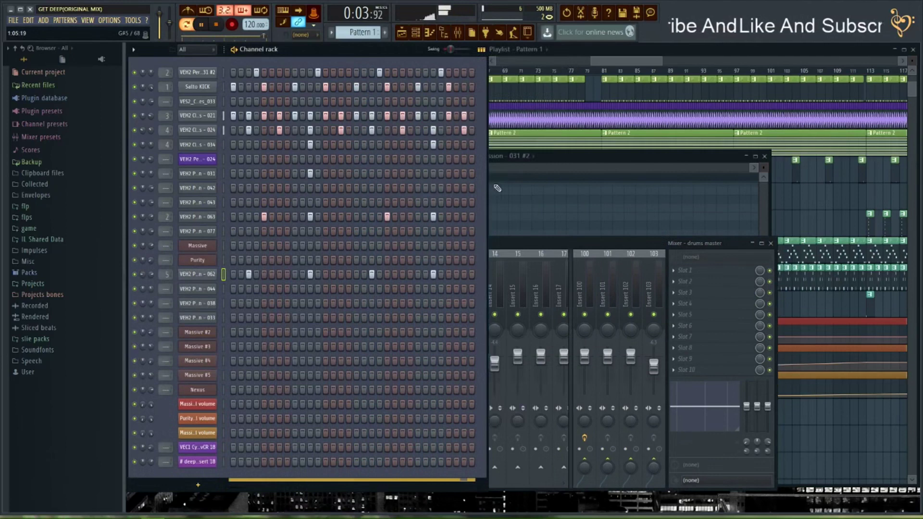
key("space")
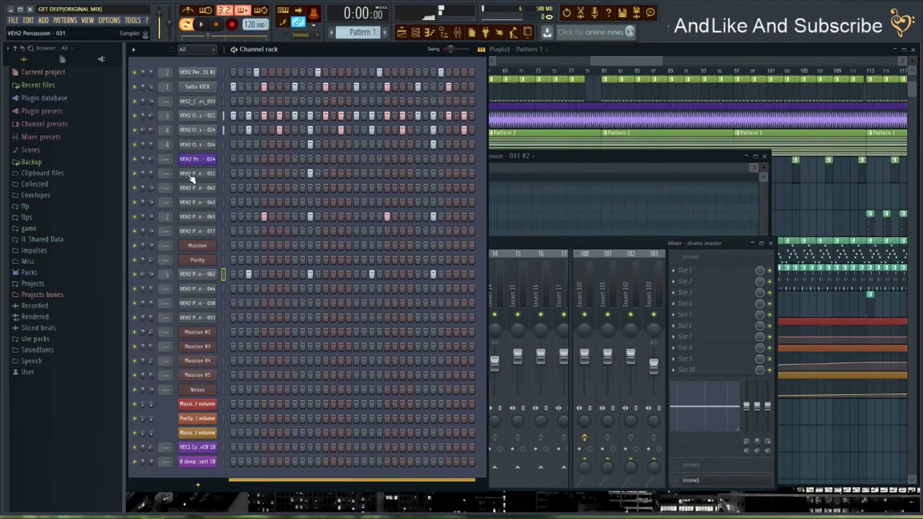
Route the VEH2 Percussion - 031 channel to mixer track 2, the clap track, and play the loop
left_click(553, 247)
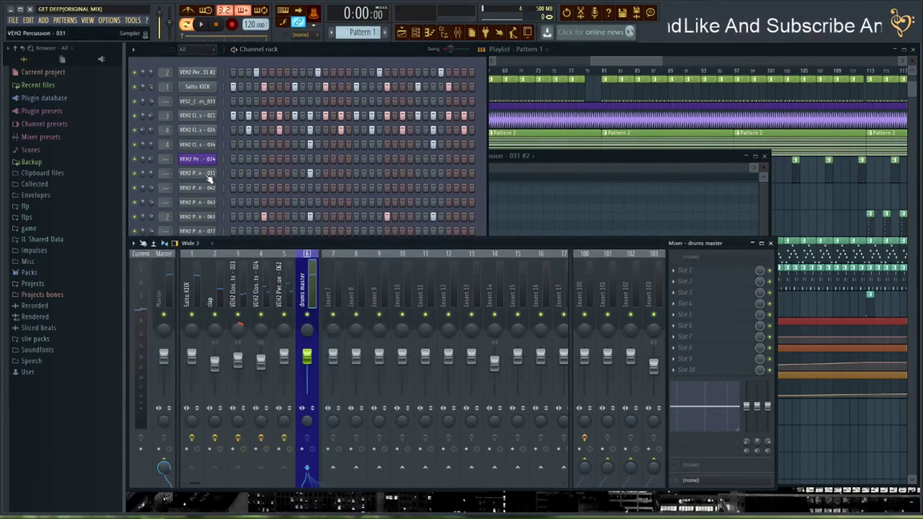
left_click(215, 288)
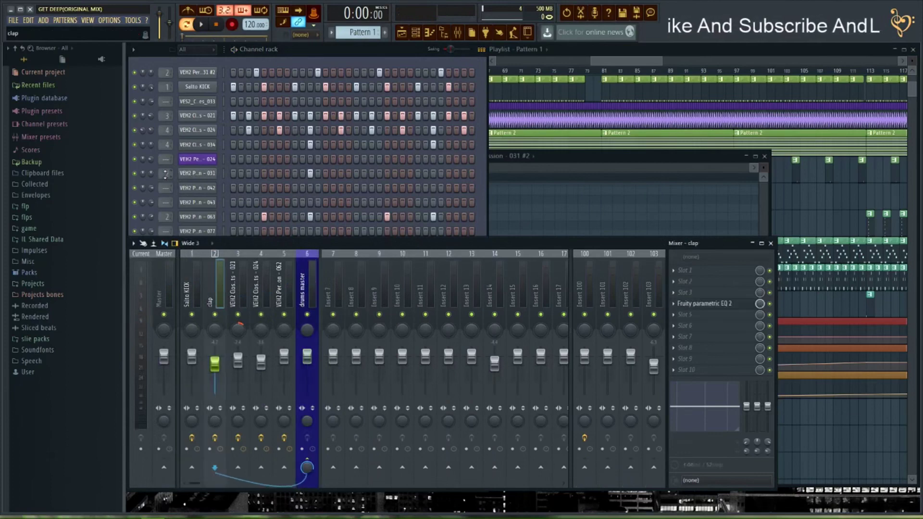
key("space")
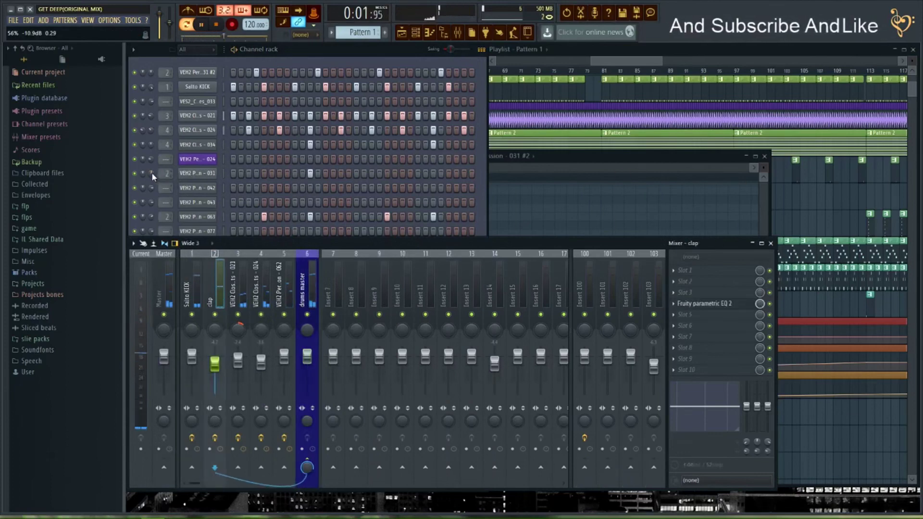
left_click(310, 291)
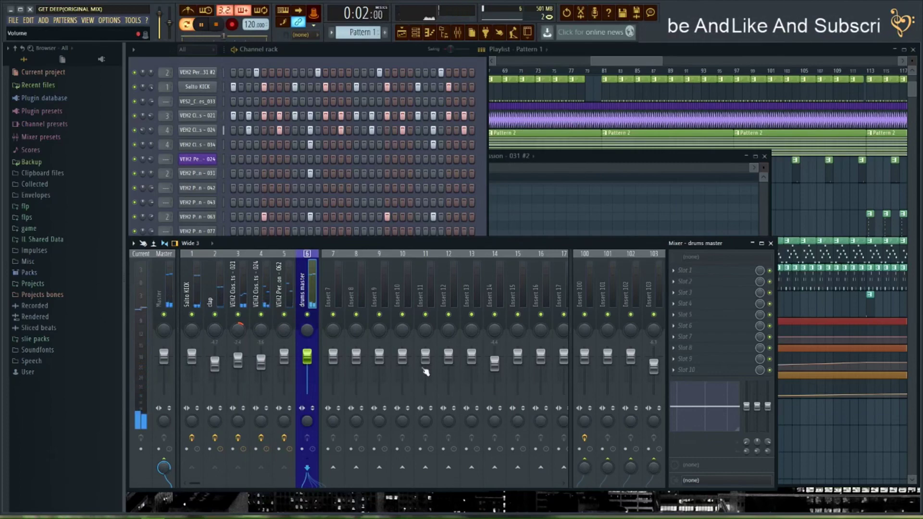
key("space")
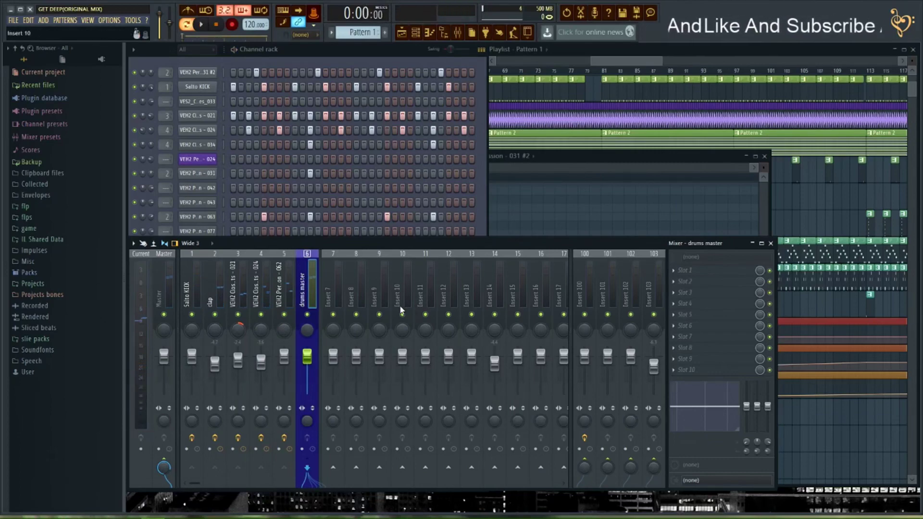
left_click(690, 309)
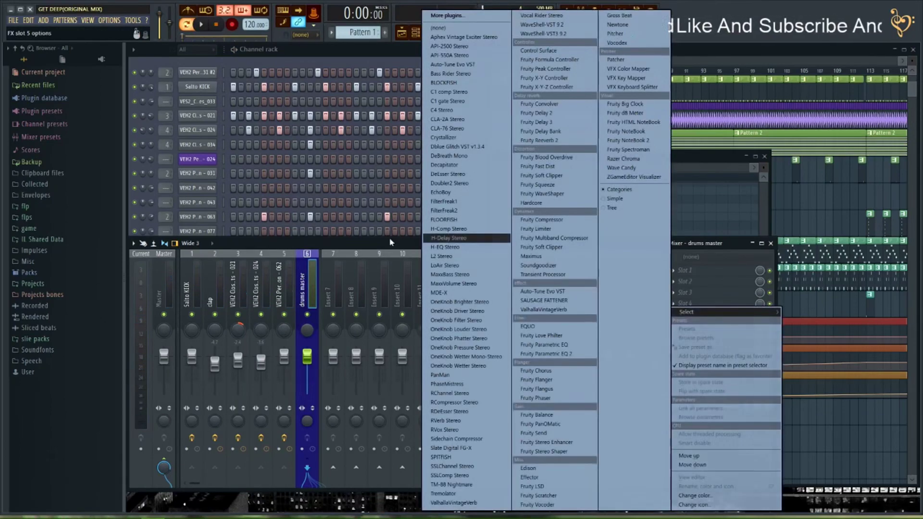
key("Escape")
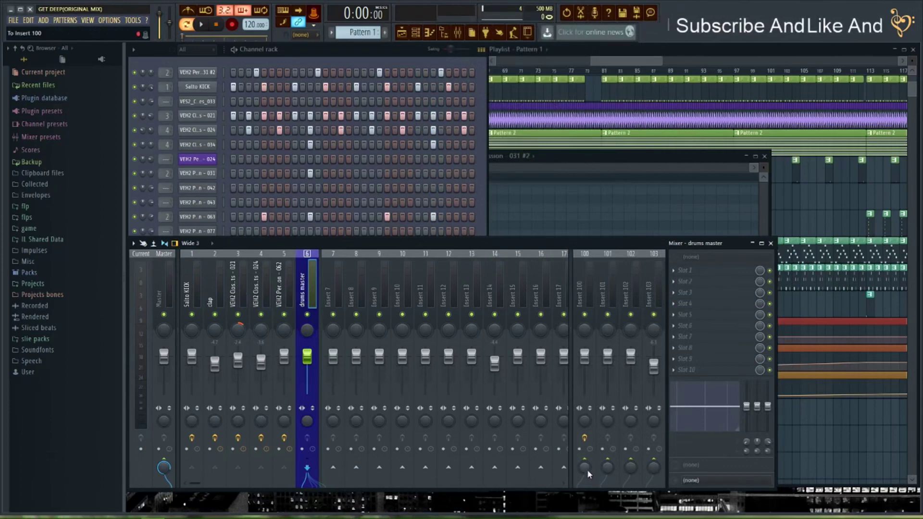
Play the drum loop, open the Fruity Reeverb 2 on mixer Insert 100, stop playback and reposition the reverb window
key("space")
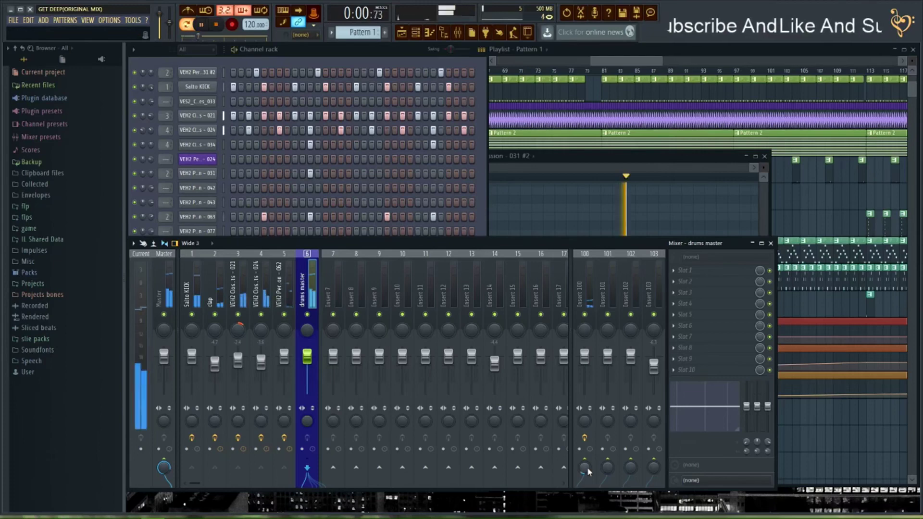
left_click(588, 276)
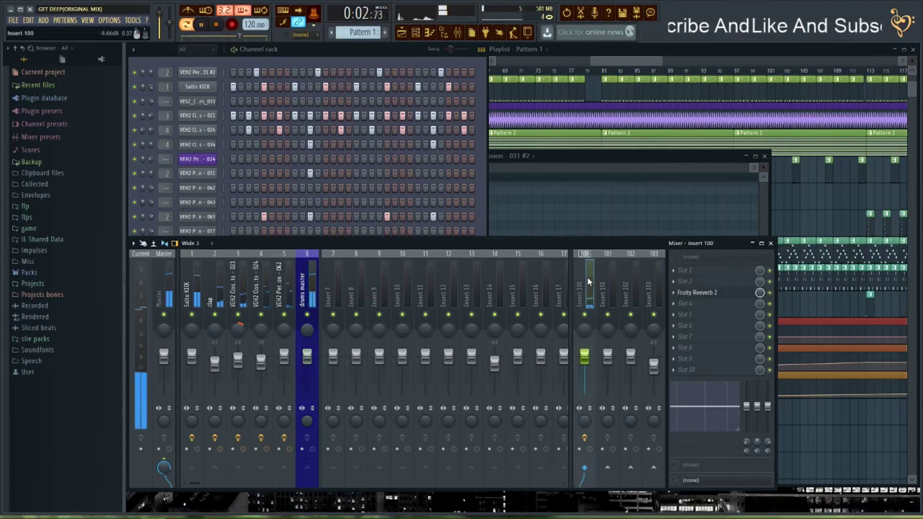
left_click(724, 294)
key("space")
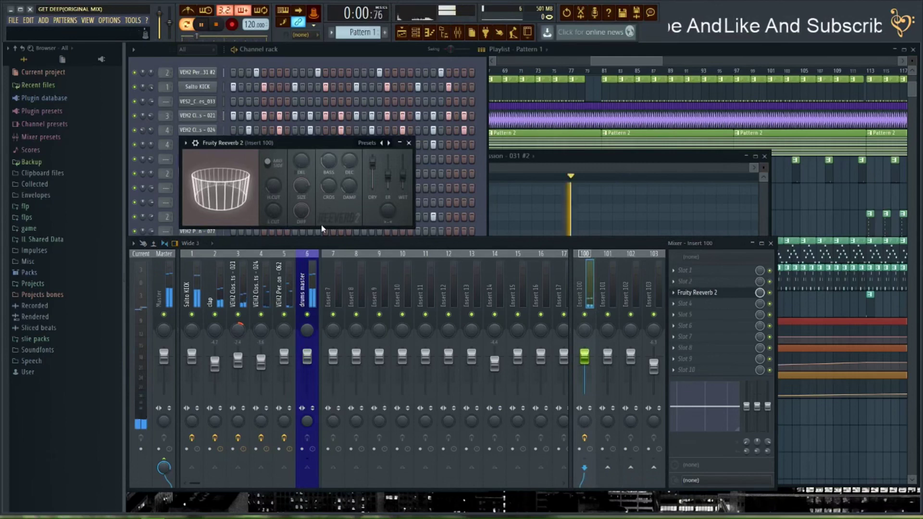
left_click_drag(298, 147, 304, 154)
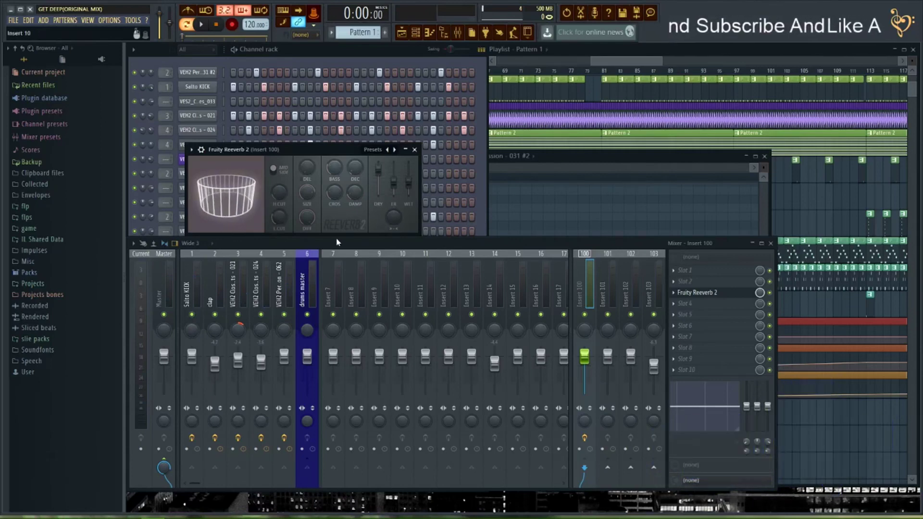
left_click_drag(326, 153, 345, 169)
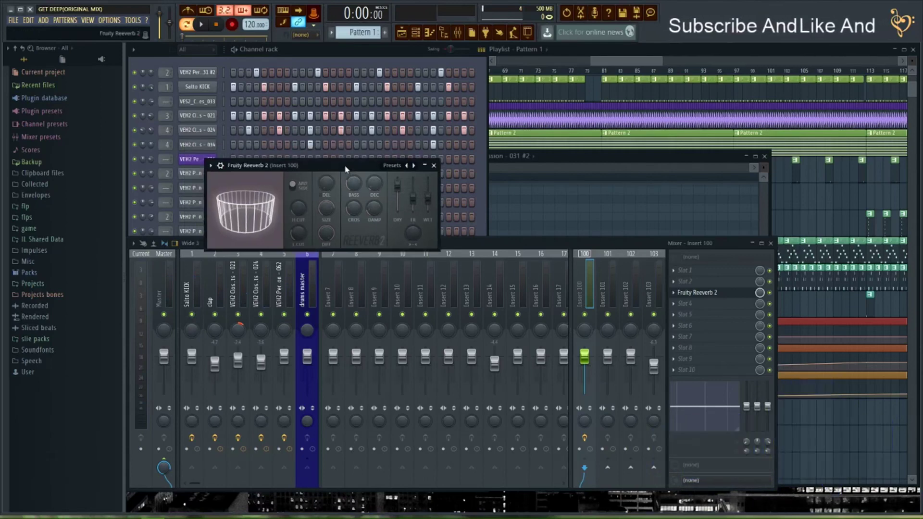
Adjust the Insert 100 reverb's low cut while auditioning the drum loop, trying about 809 Hz, and close the reverb
key("space")
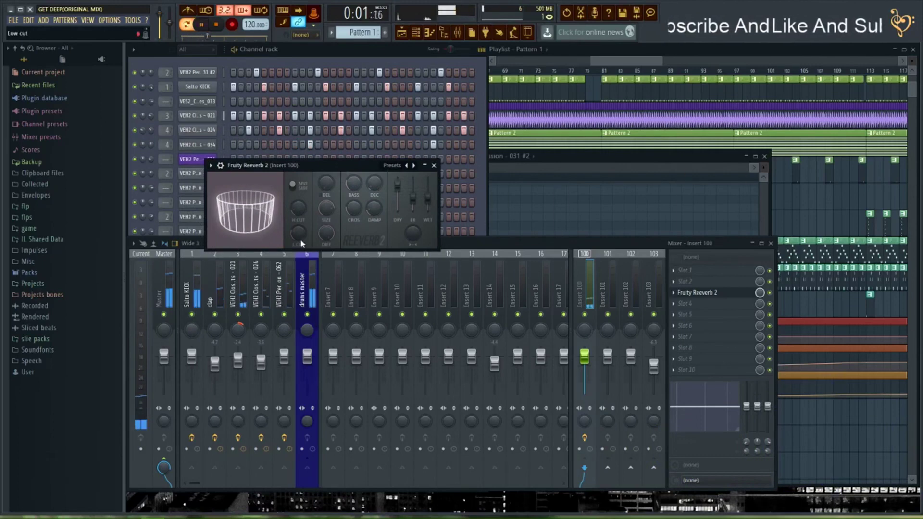
left_click_drag(299, 235, 298, 240)
key("space")
key("space")
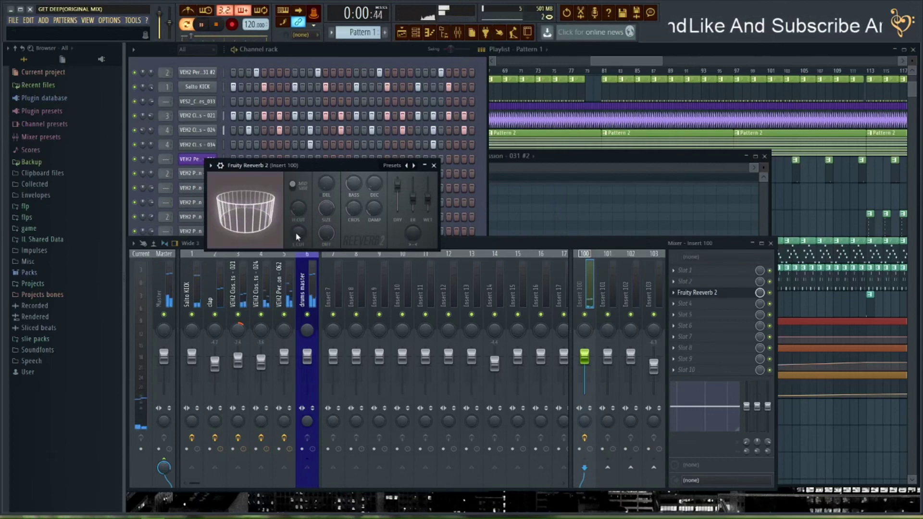
key("space")
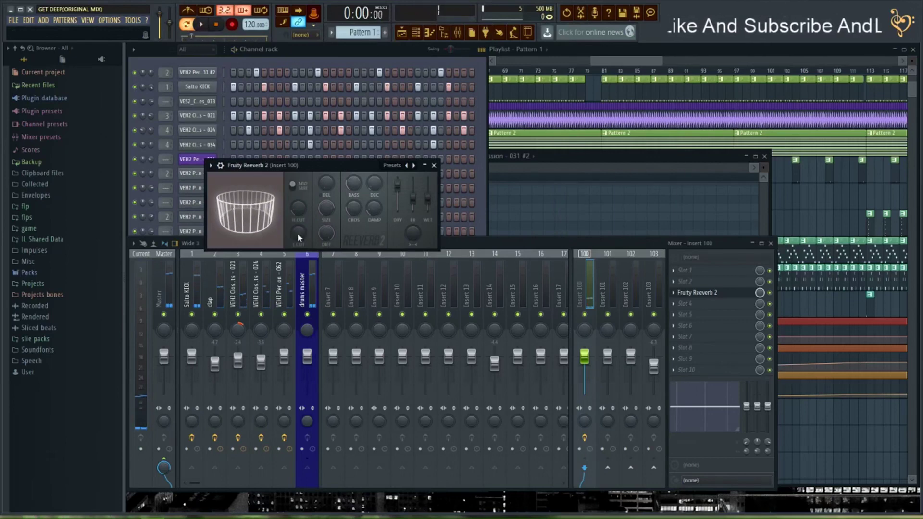
left_click_drag(299, 242, 300, 236)
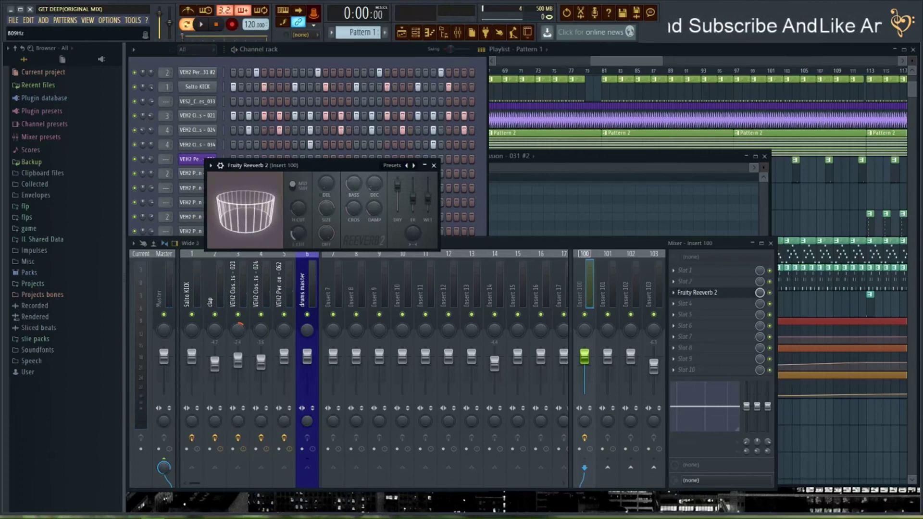
key("space")
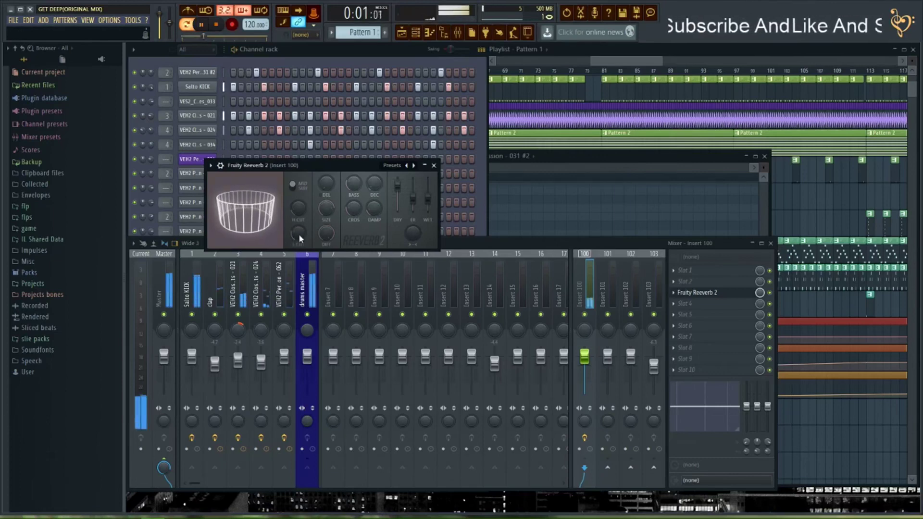
scroll(299, 233, "down", 1)
key("space")
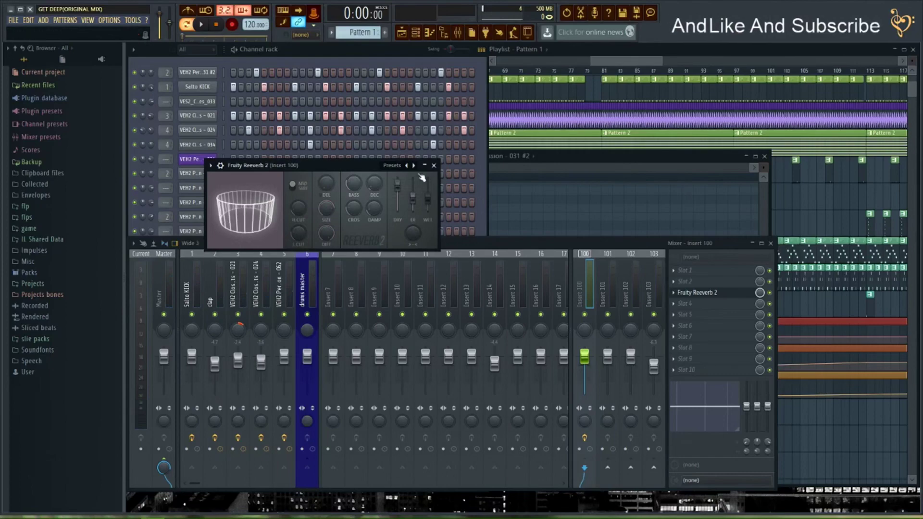
left_click(434, 165)
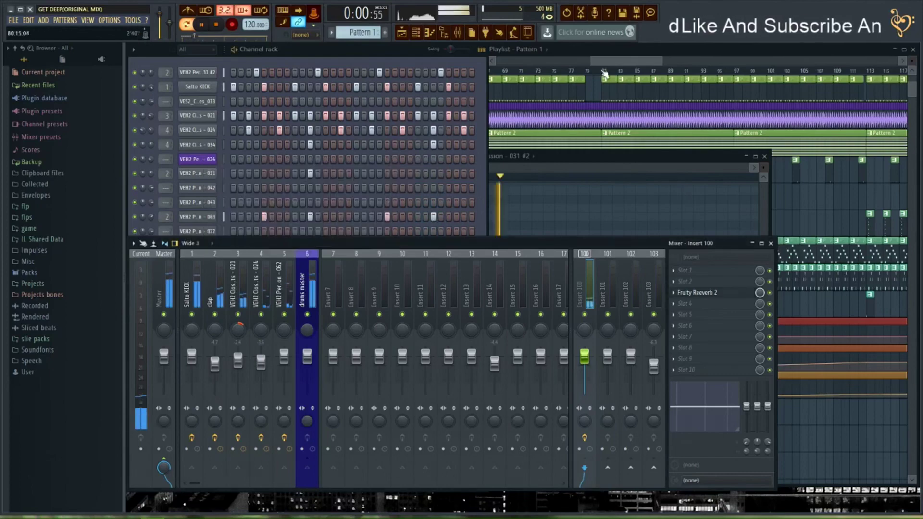
Open Pattern 2 from the playlist and route its Purity channel to mixer track 7
left_click(622, 86)
scroll(643, 72, "up", 3)
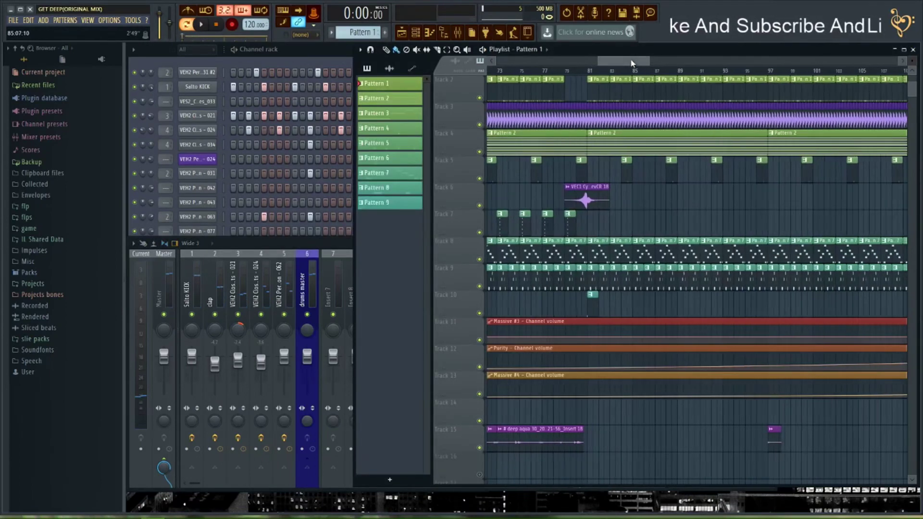
double_click(597, 131)
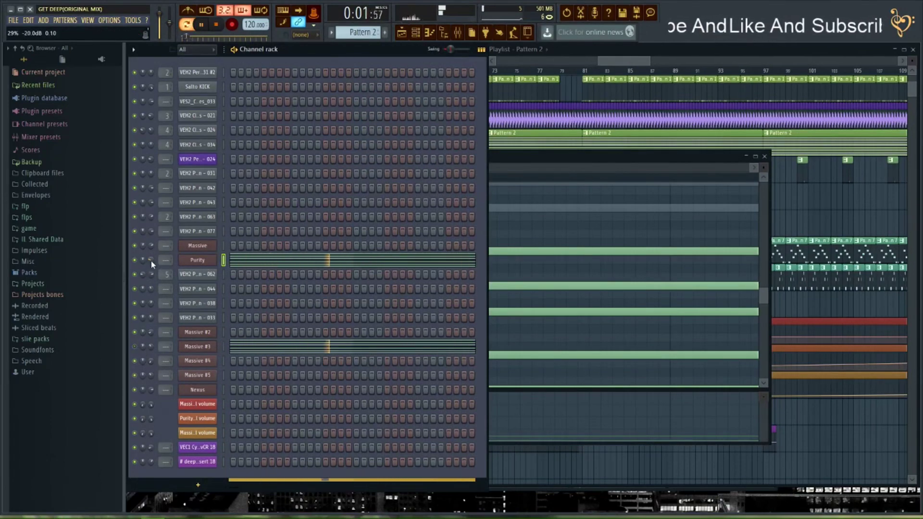
left_click(210, 260)
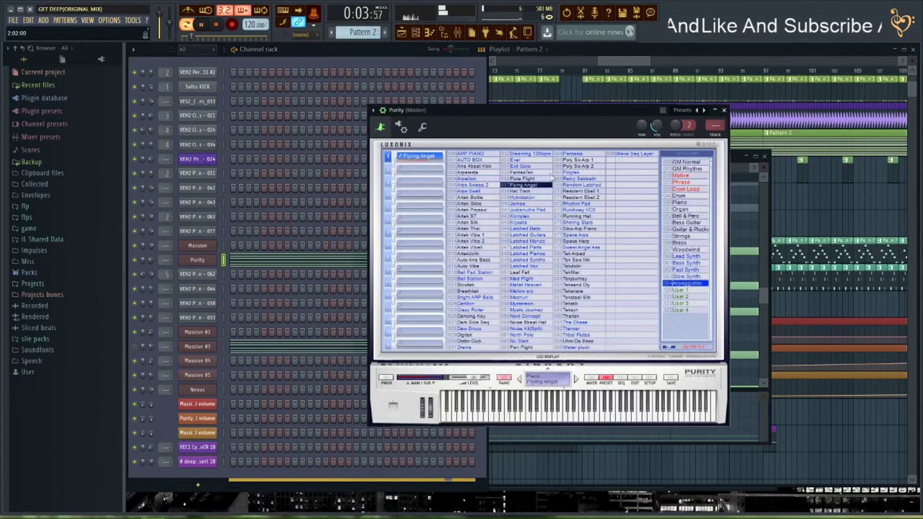
left_click(714, 136)
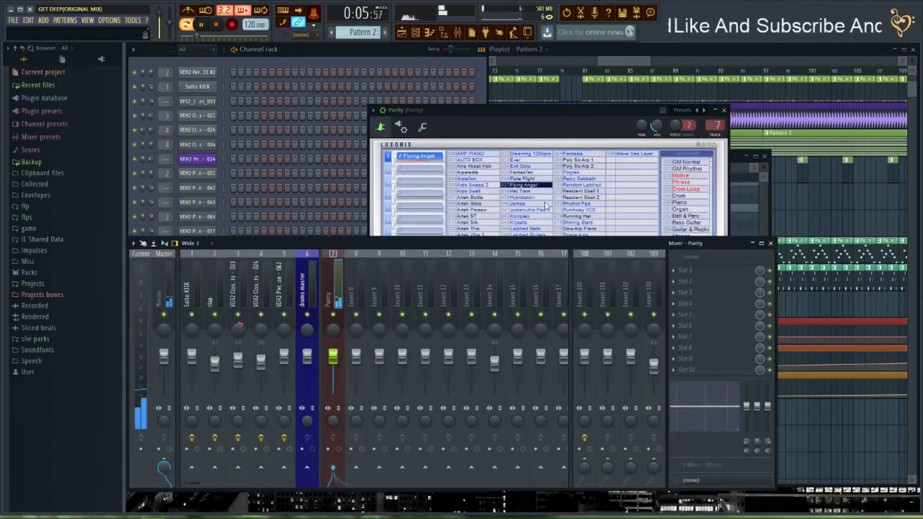
Add a Fruity Parametric EQ 2 in slot 4 of the Purity mixer track and reposition its window
left_click(732, 305)
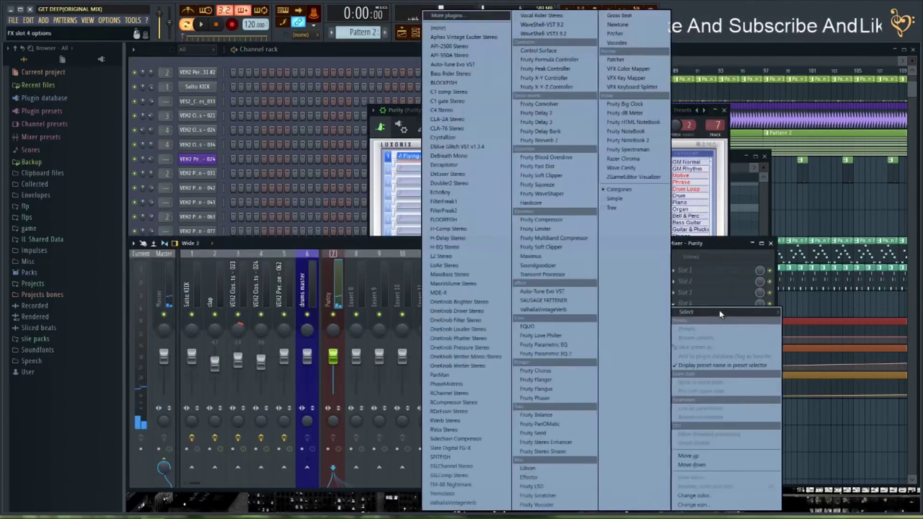
left_click(552, 354)
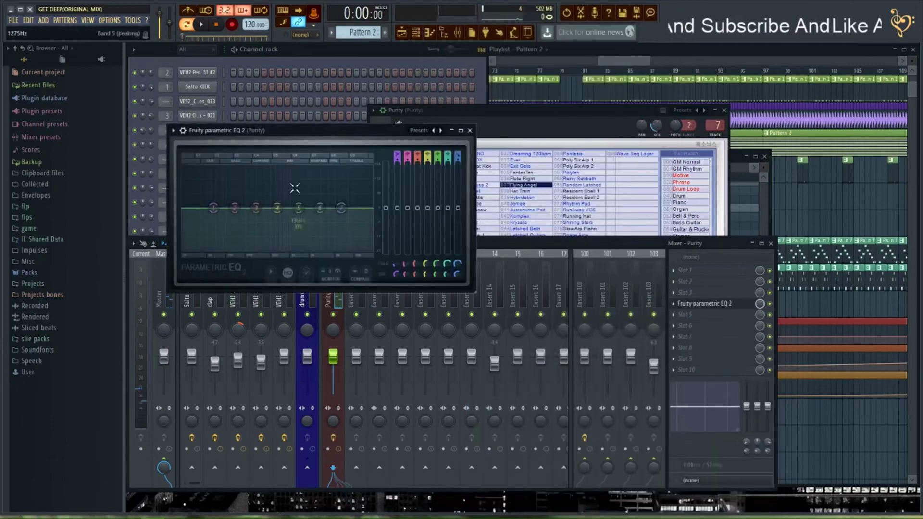
left_click_drag(331, 128, 476, 156)
Cut the lows with band 1 and dip band 4 by about 3.3 dB at 857 Hz in the Purity EQ, and close it
key("space")
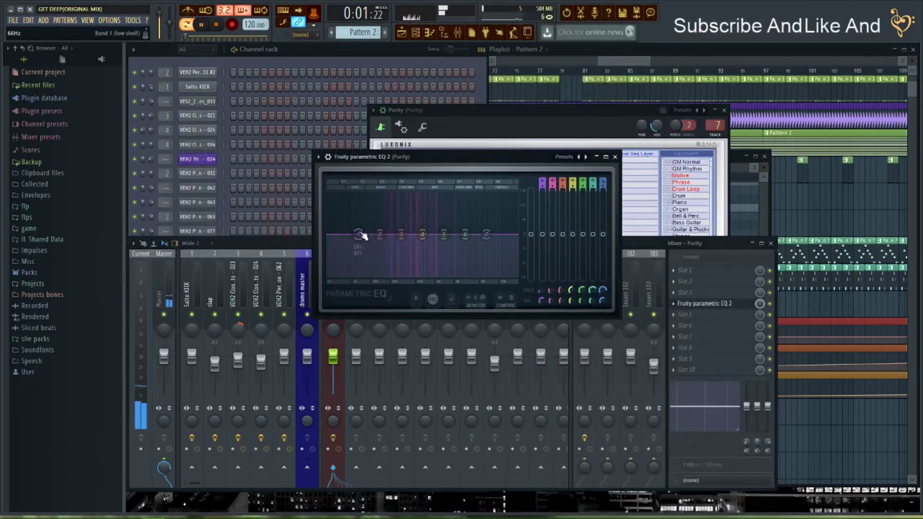
left_click_drag(363, 236, 379, 255)
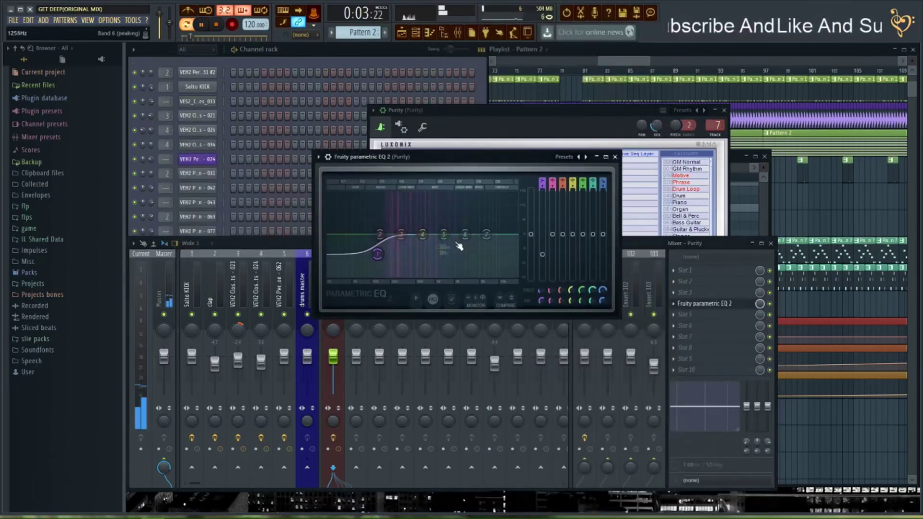
mouse_move(440, 243)
left_mouse_down()
mouse_move(422, 238)
mouse_move(431, 242)
left_mouse_up()
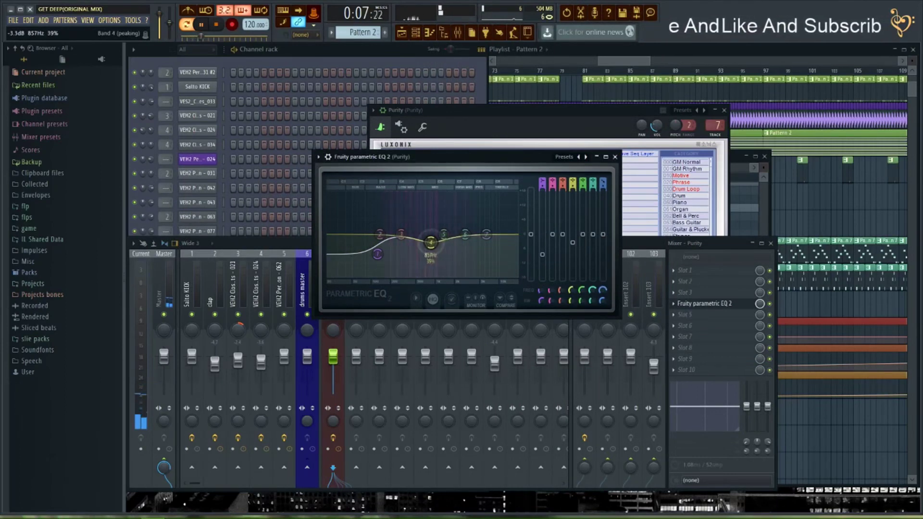
left_click(615, 157)
key("space")
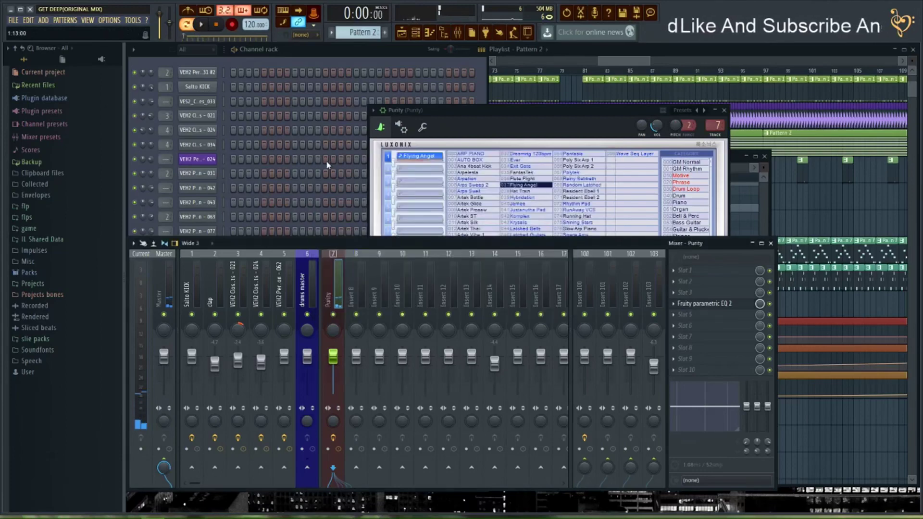
Route the Massive #3 channel to mixer track 8 and add a Fruity Parametric EQ 2 in its slot 5
left_click(320, 57)
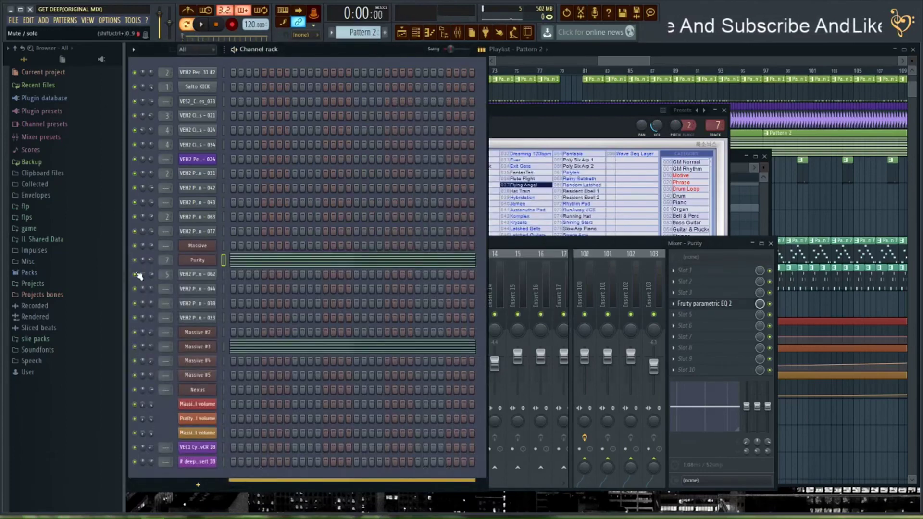
left_click(203, 350)
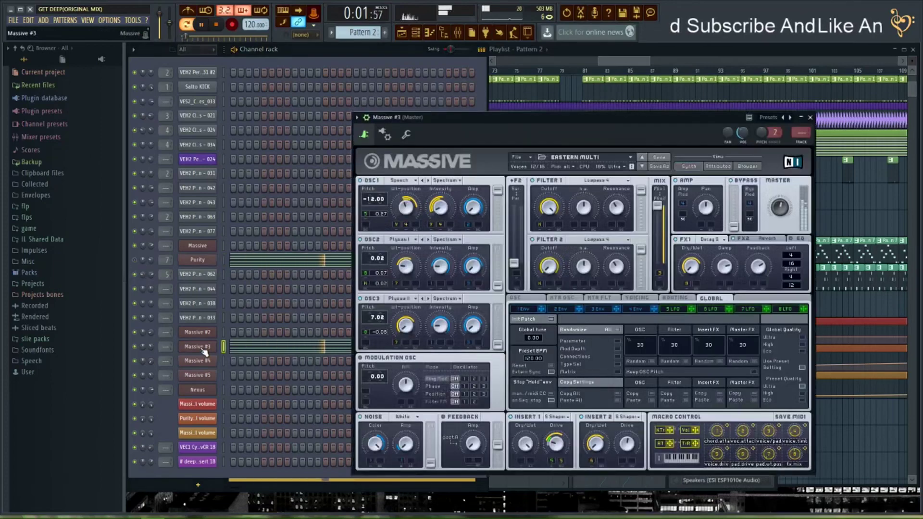
left_click(801, 135)
left_click(688, 312)
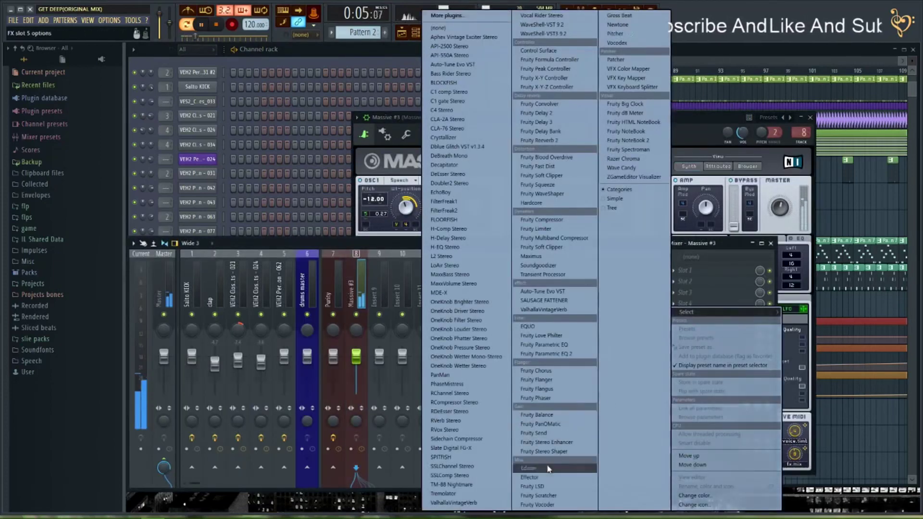
left_click(549, 354)
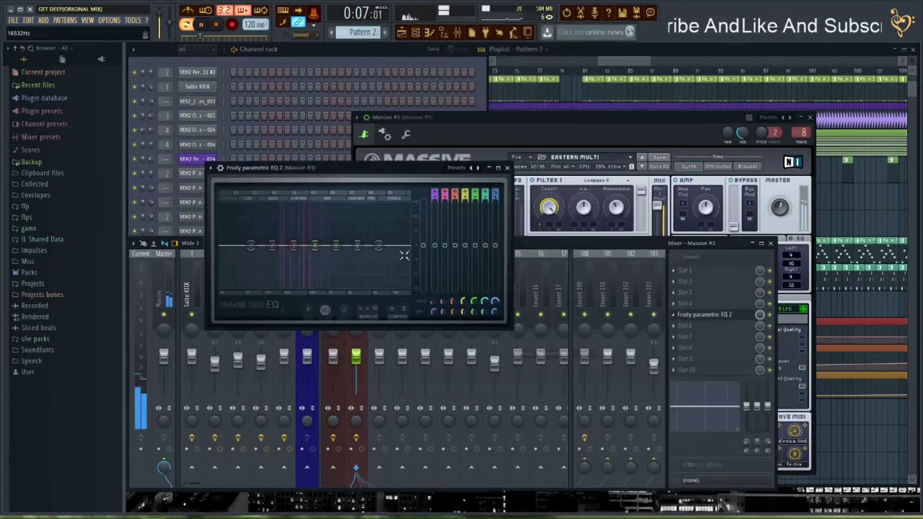
Shape the Massive #3 EQ by cutting bands 1 and 3 and boosting bands 2 and 4, and close it
left_click_drag(293, 255, 329, 283)
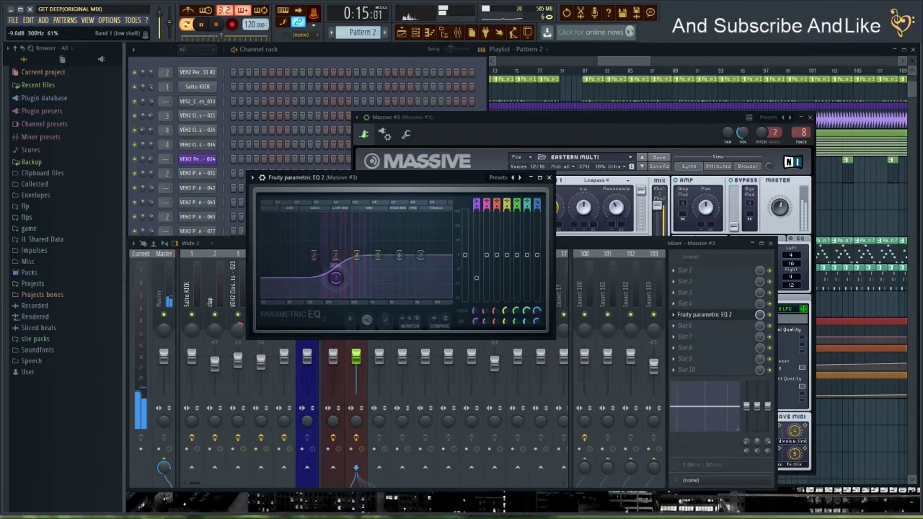
left_click_drag(336, 278, 302, 275)
mouse_move(356, 256)
left_mouse_down()
mouse_move(331, 264)
mouse_move(308, 247)
mouse_move(361, 250)
mouse_move(333, 275)
mouse_move(360, 247)
left_mouse_up()
key("space")
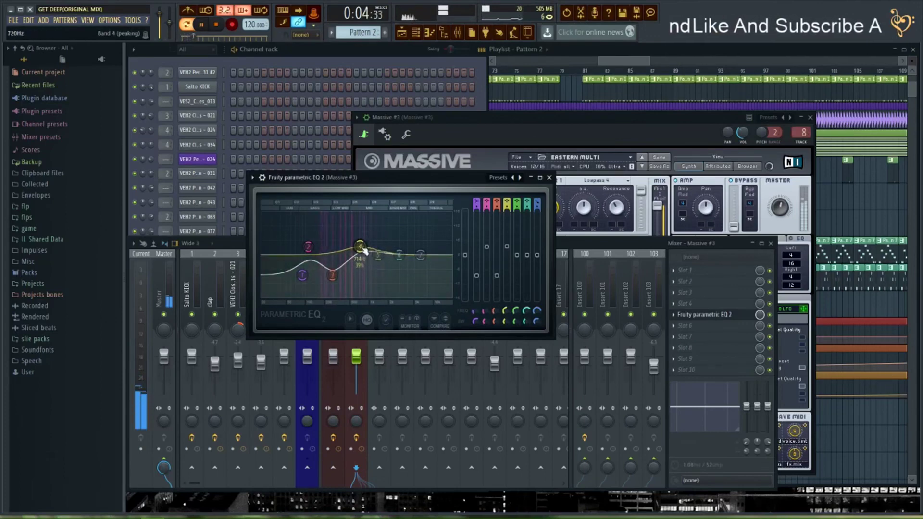
left_click(550, 178)
Open Pattern 7 from the playlist, play it, and bring the channel rack forward
left_click(321, 61)
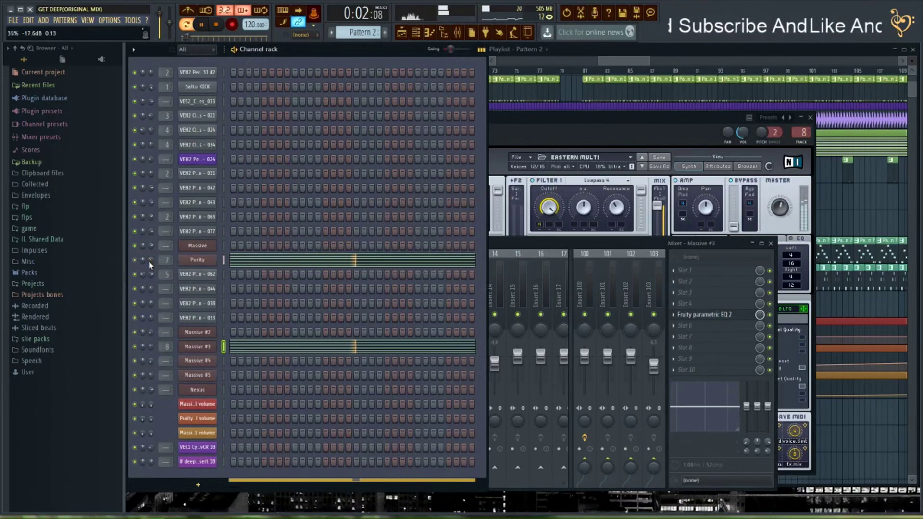
key("space")
left_click(701, 51)
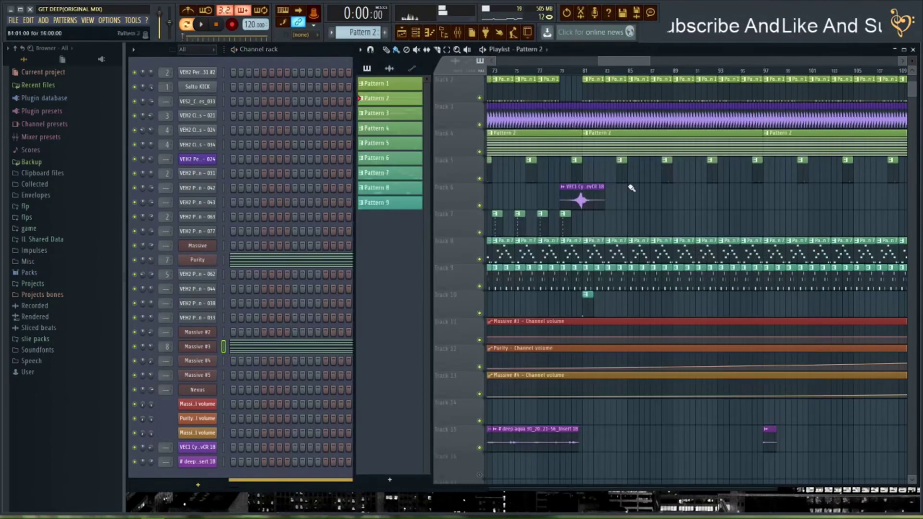
scroll(597, 192, "up", 3)
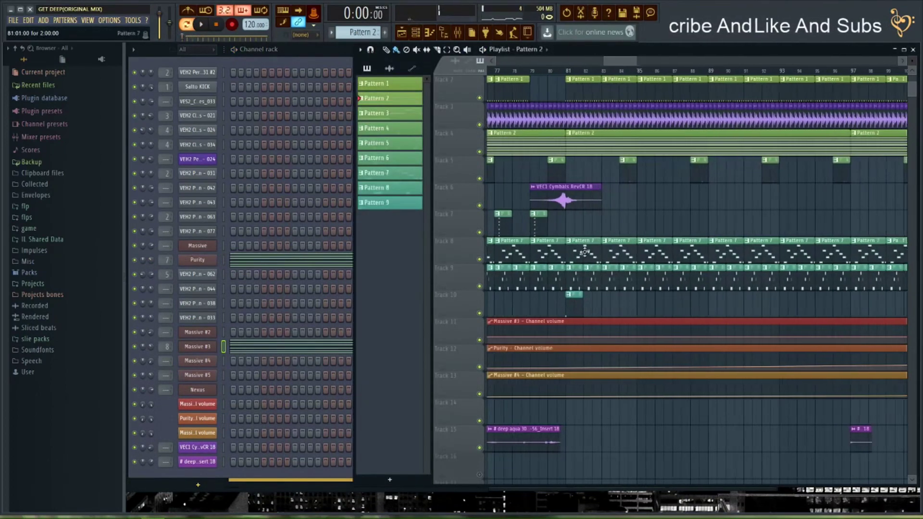
double_click(590, 249)
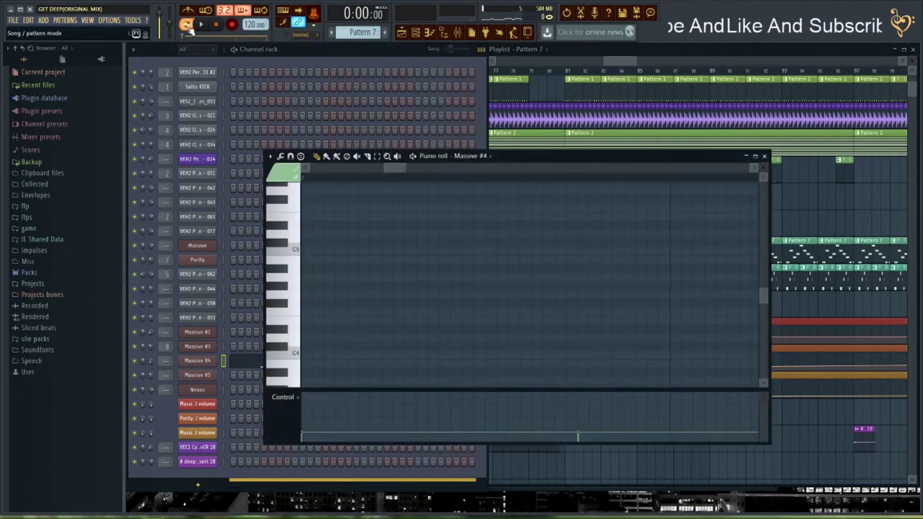
key("space")
left_click(329, 53)
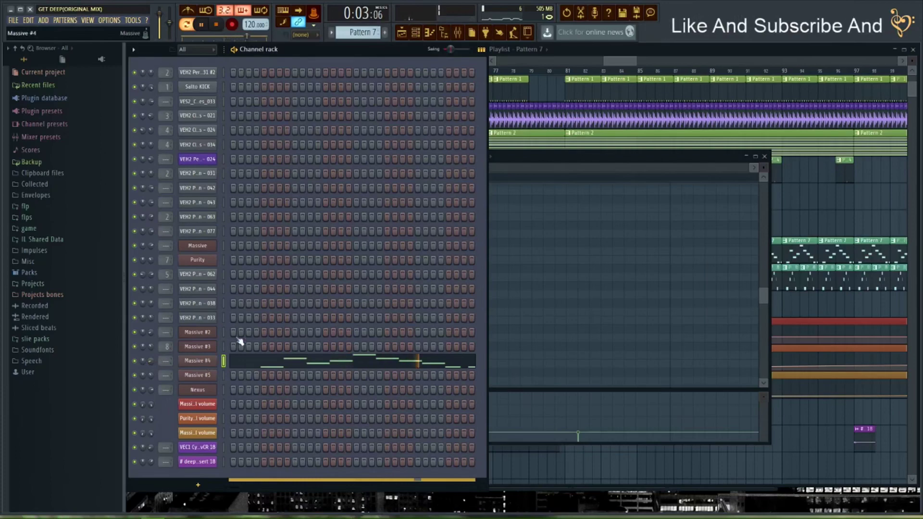
Route the Massive #4 channel to mixer track 9 and add a Fruity Parametric EQ 2 in its slot 4
left_click(812, 119)
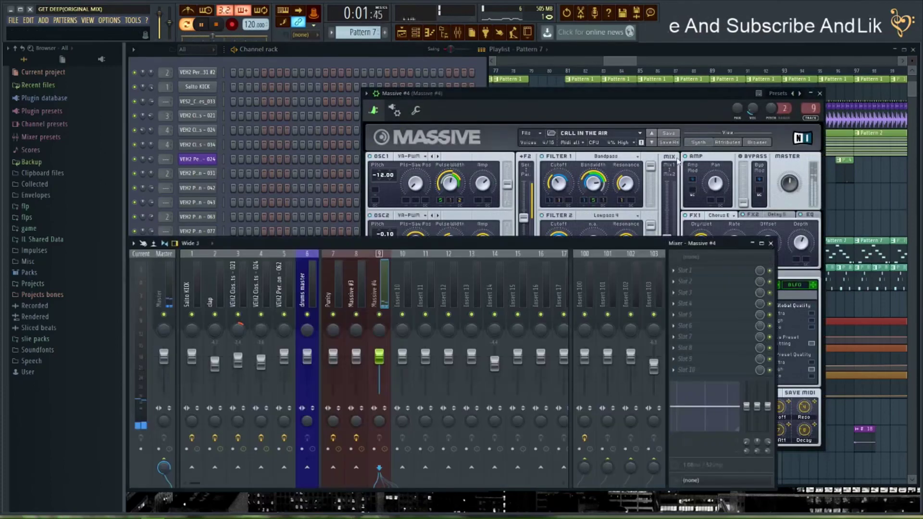
left_click(693, 303)
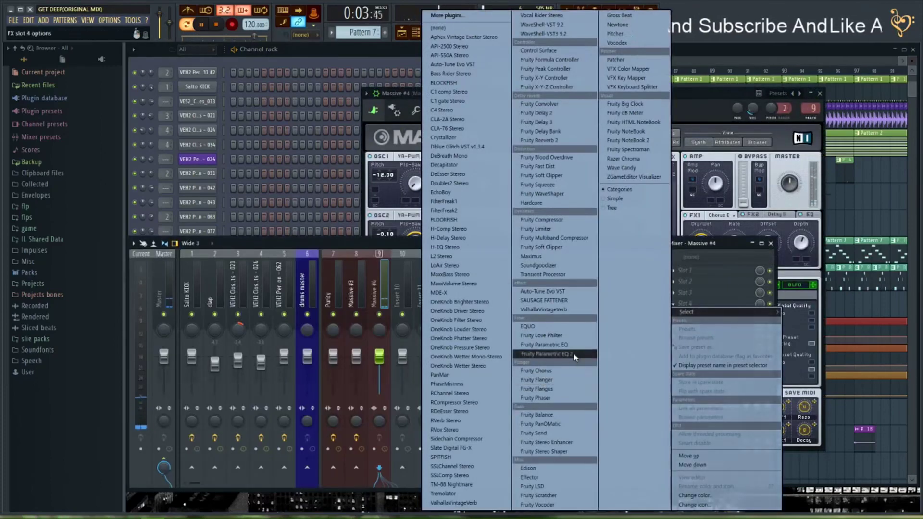
left_click(576, 355)
Shape the Massive #4 EQ by boosting band 5 in the high mids and cutting bands 1 and 2
left_click_drag(370, 258, 373, 241)
left_click_drag(284, 258, 322, 281)
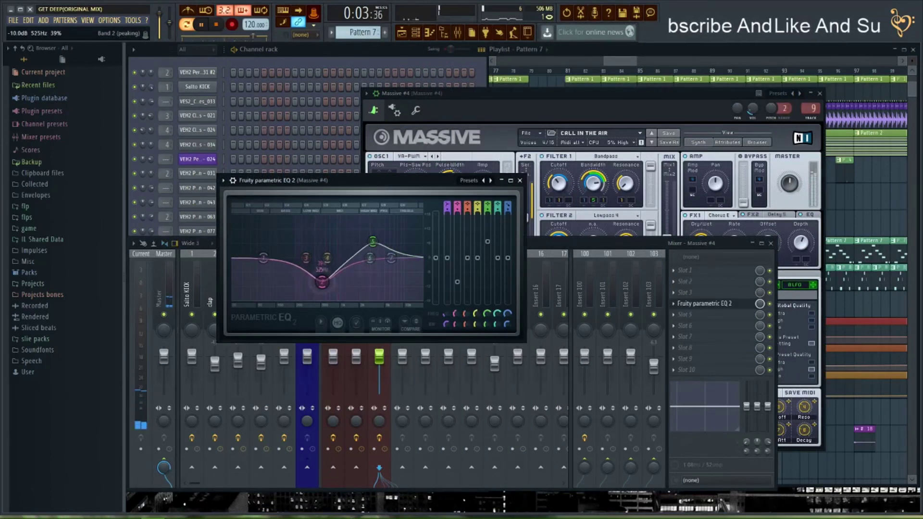
left_click_drag(263, 258, 325, 285)
left_click_drag(373, 242, 372, 237)
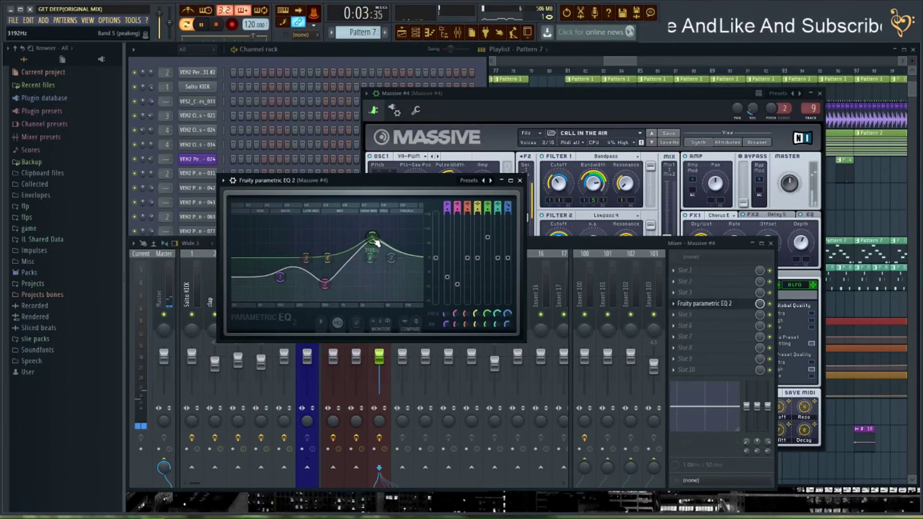
key("space")
left_click_drag(379, 180, 440, 161)
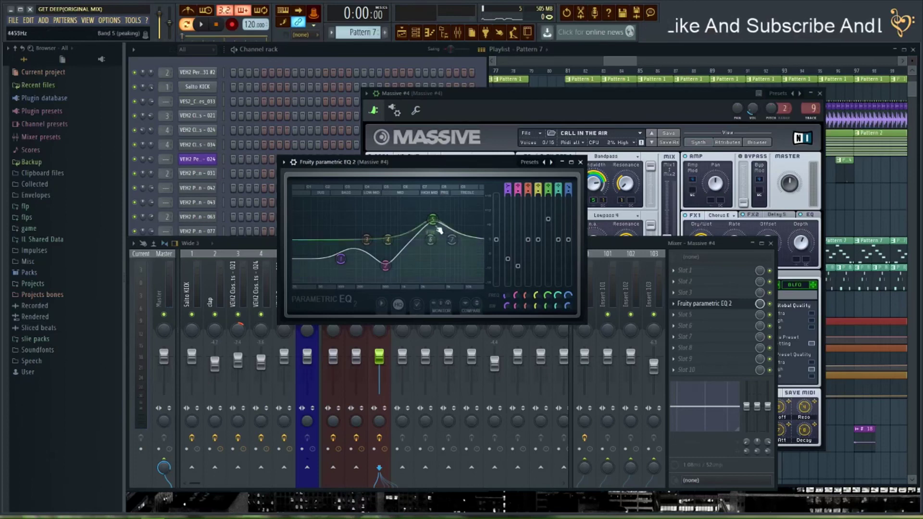
left_click_drag(386, 265, 340, 269)
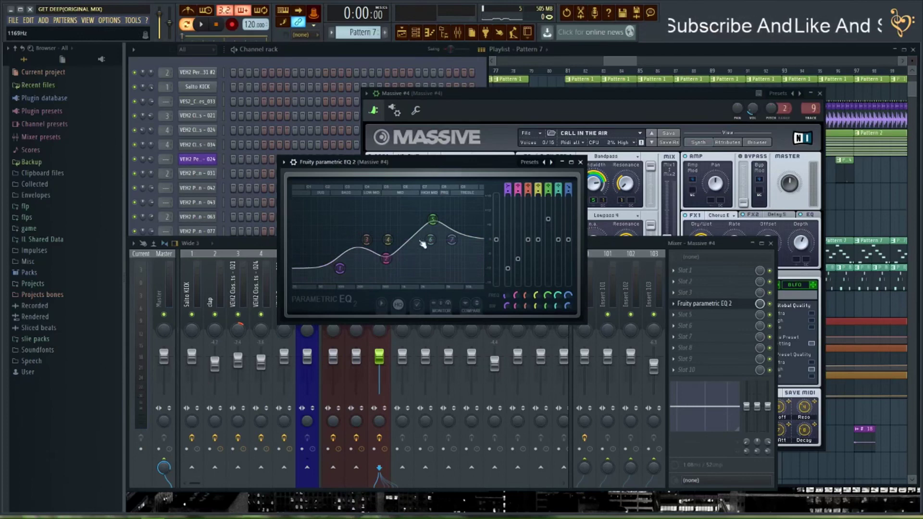
Add a Fruity Multiband Compressor with the Comp 6 preset in slot 5 of Massive #4, audition it, and close it
left_click(698, 318)
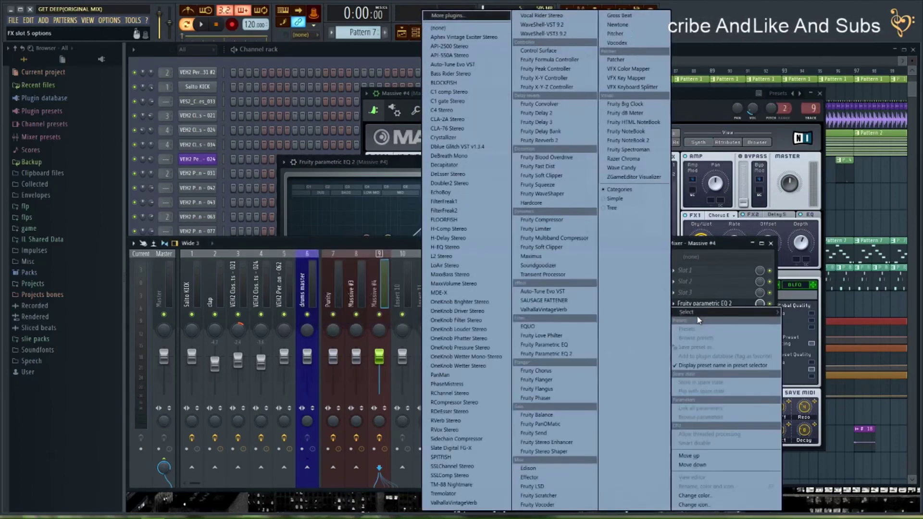
left_click(558, 238)
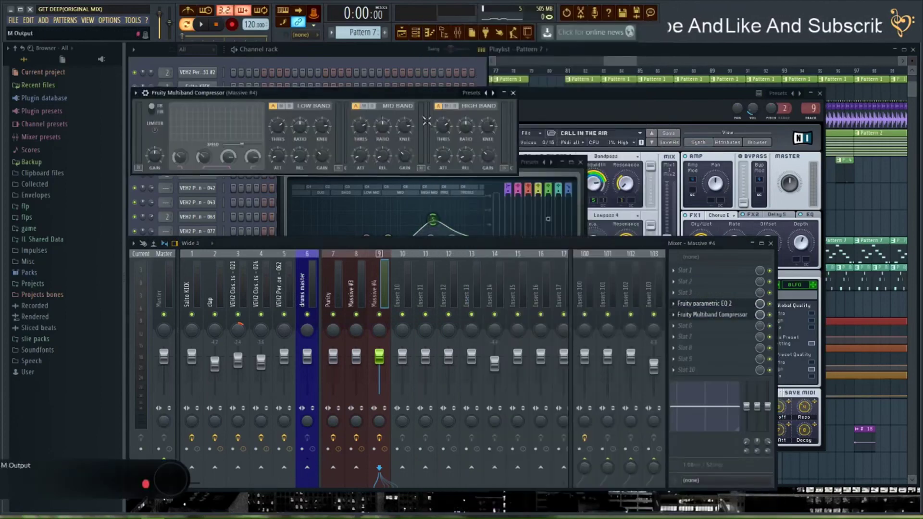
left_click(487, 93)
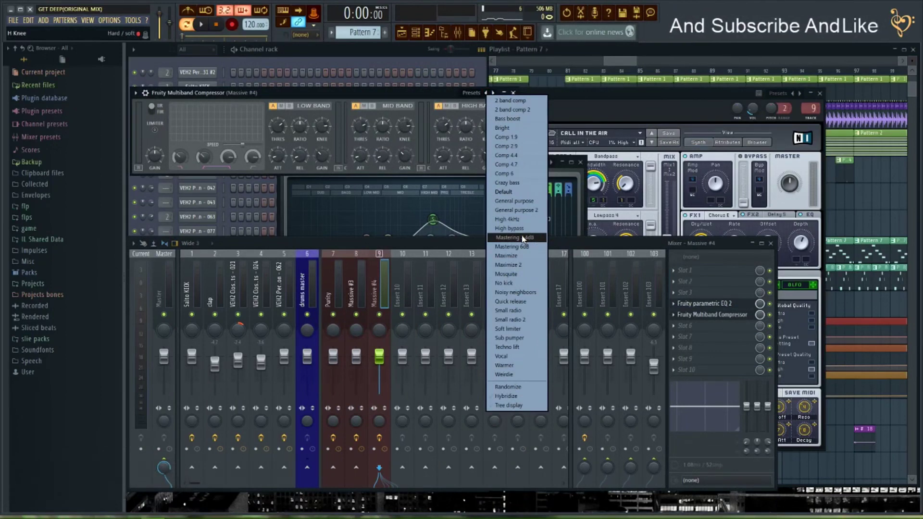
left_click(523, 179)
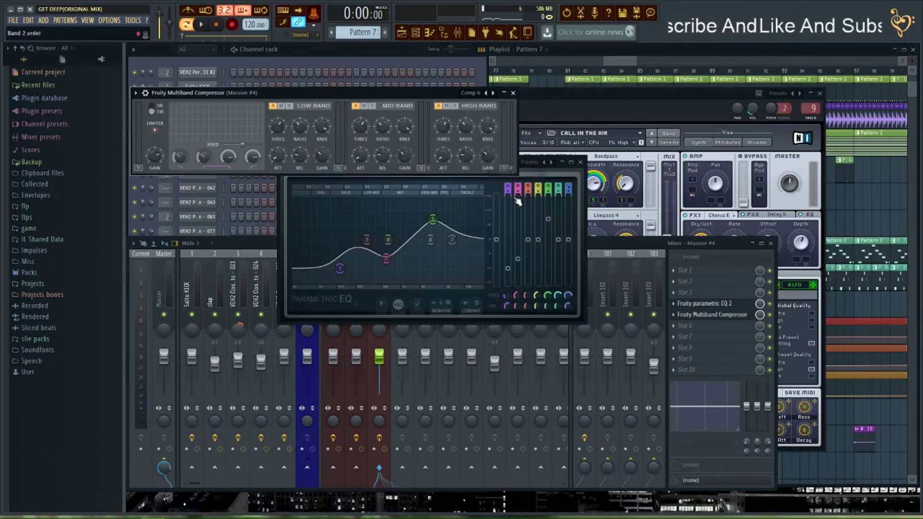
key("space")
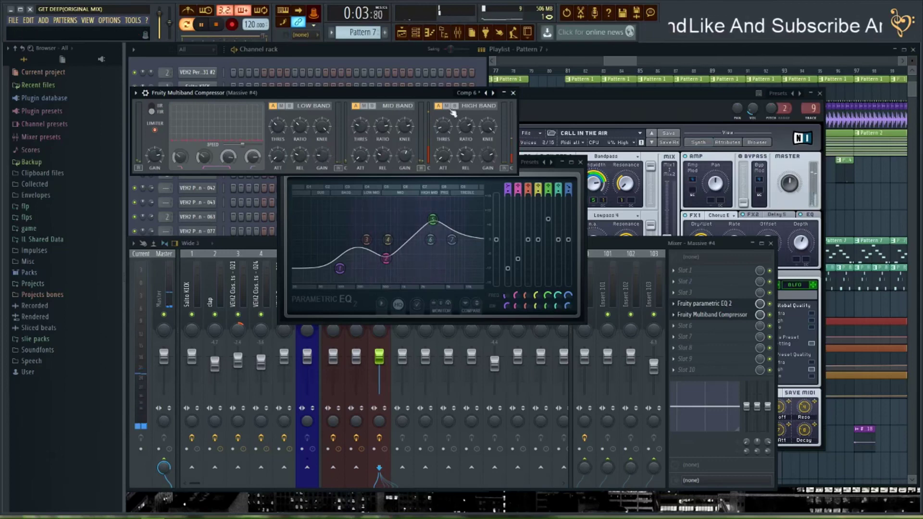
left_click(513, 94)
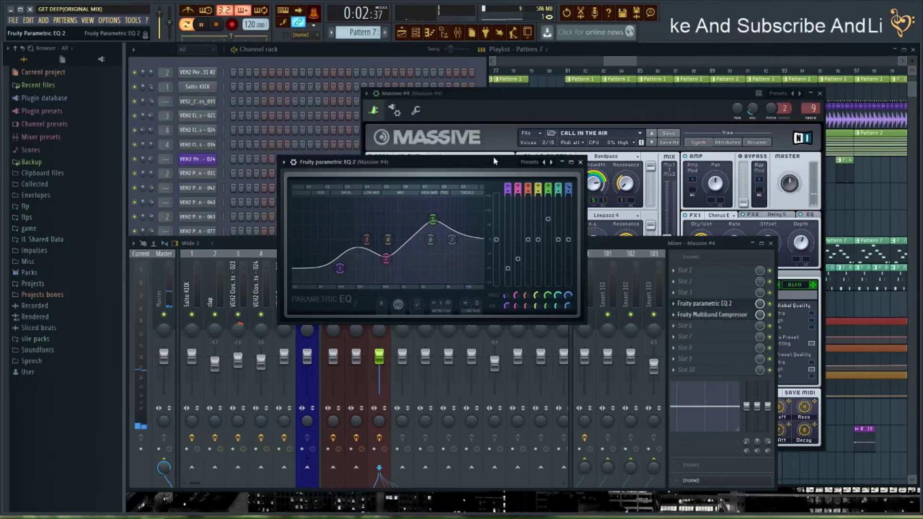
key("space")
Inspect the FX2 delay and EQ sections of Massive #4 during playback, and close the synth and its parametric EQ
left_click(609, 94)
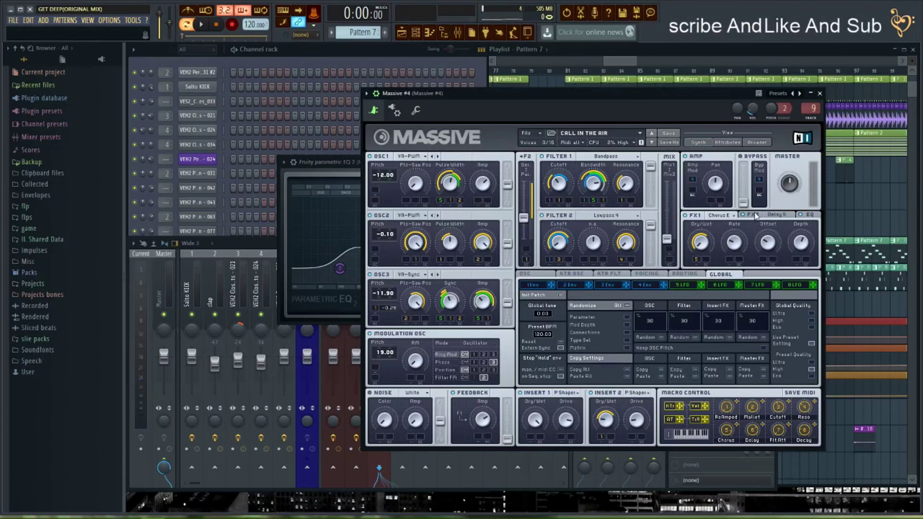
left_click(773, 216)
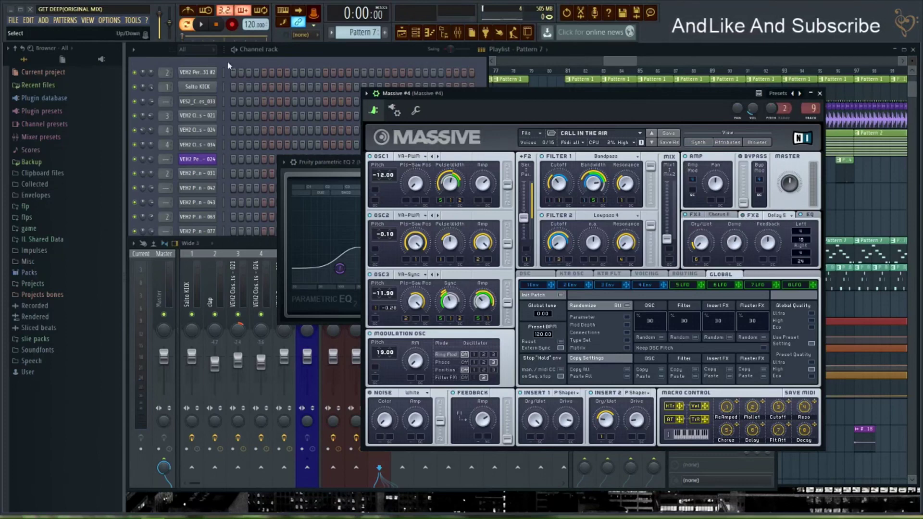
left_click(208, 25)
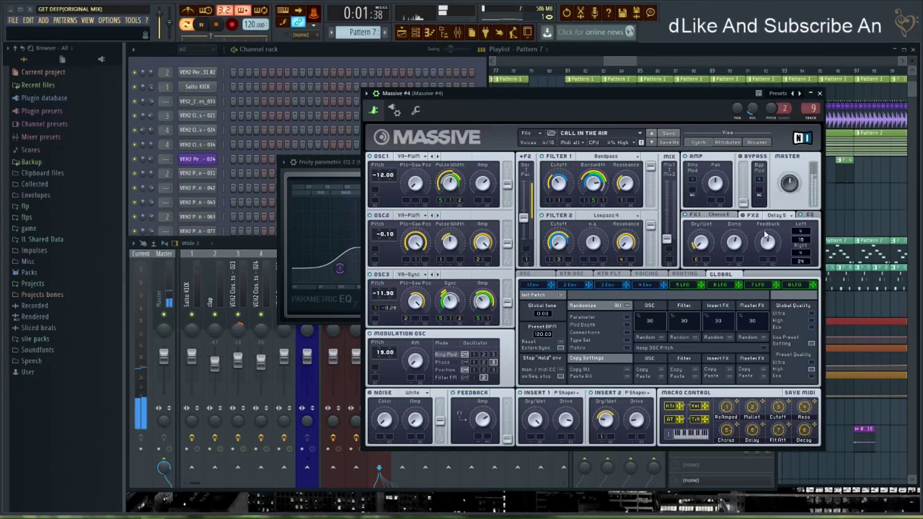
left_click(811, 216)
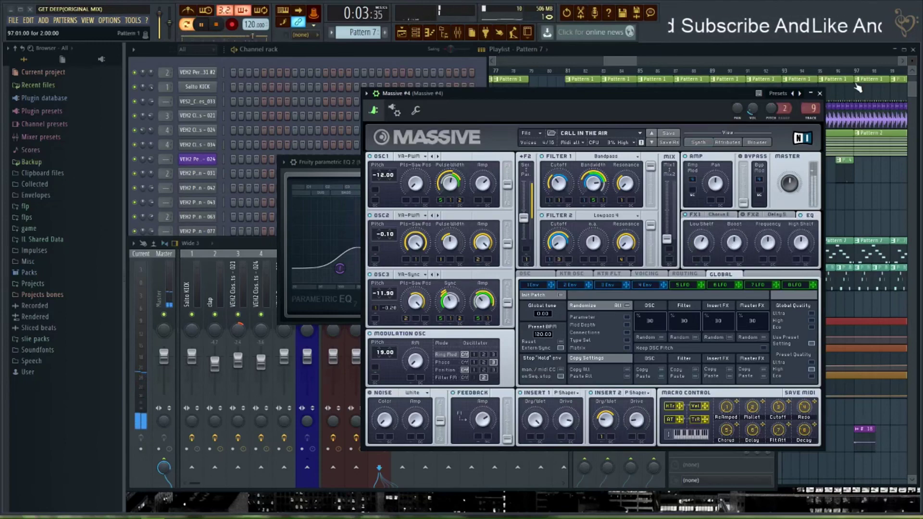
left_click(824, 93)
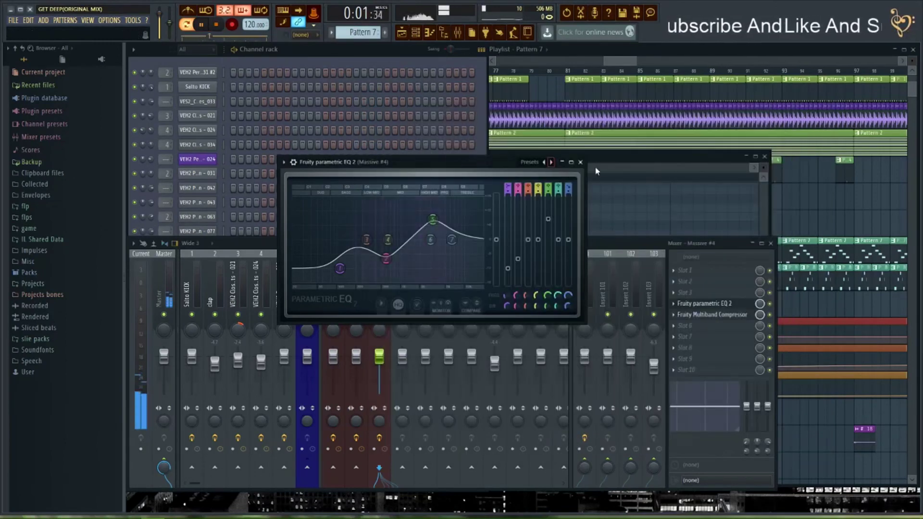
left_click(581, 162)
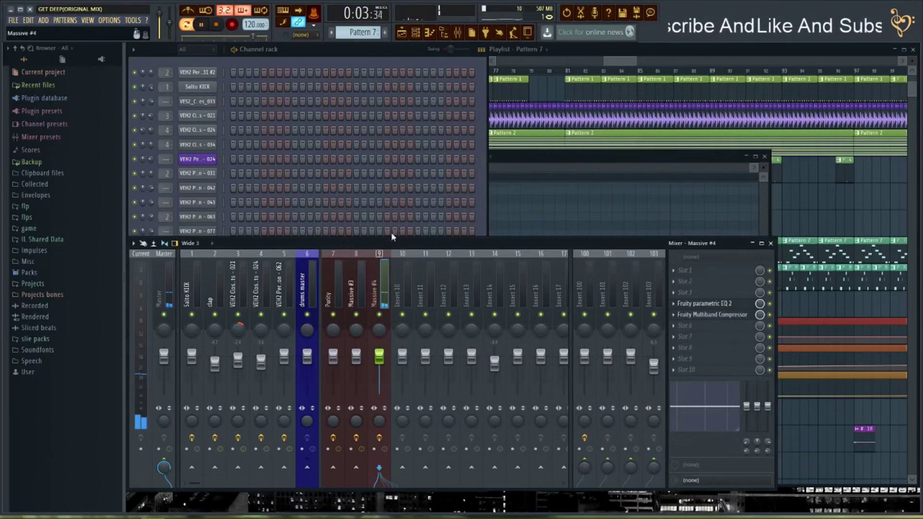
Open Pattern 8 from the playlist and play it with the channel rack in front
left_click(385, 54)
left_click(647, 53)
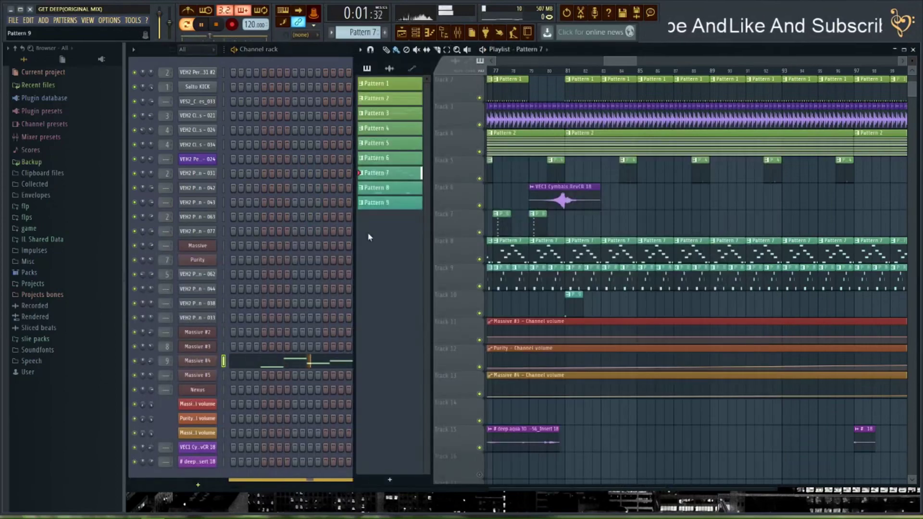
key("space")
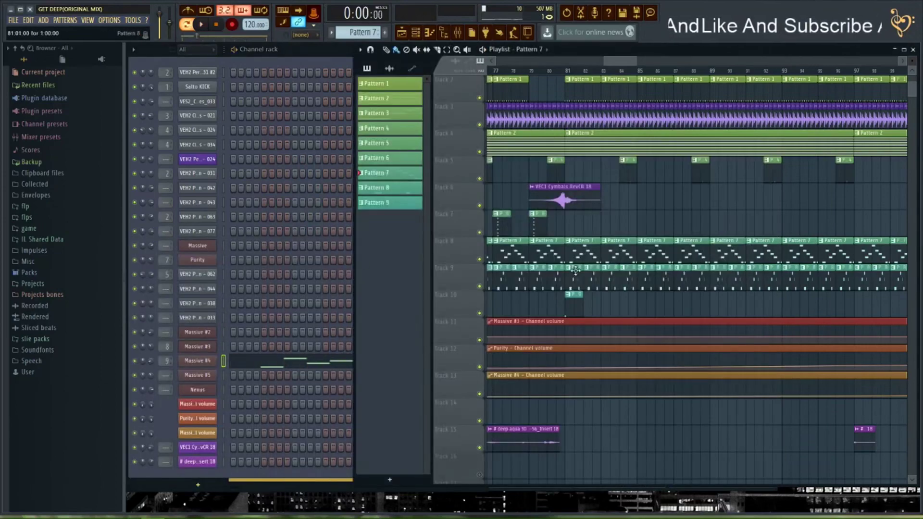
double_click(580, 269)
left_click(329, 64)
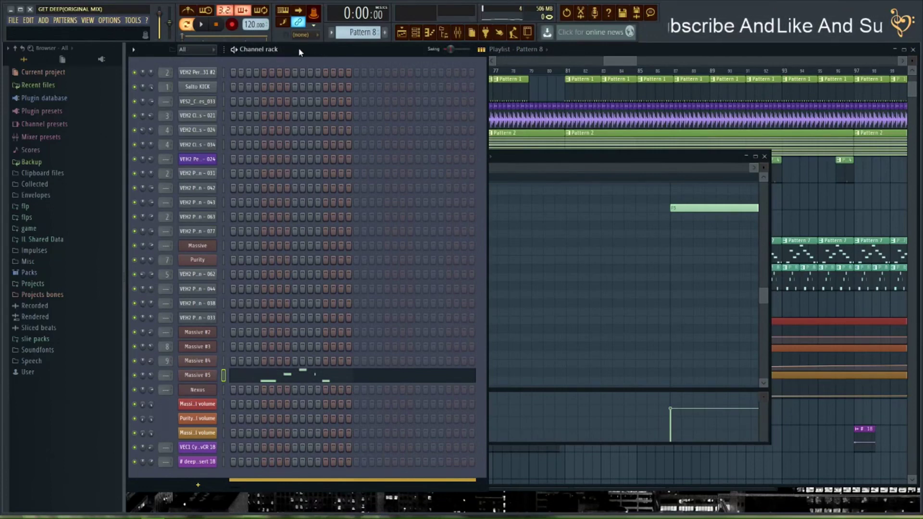
key("space")
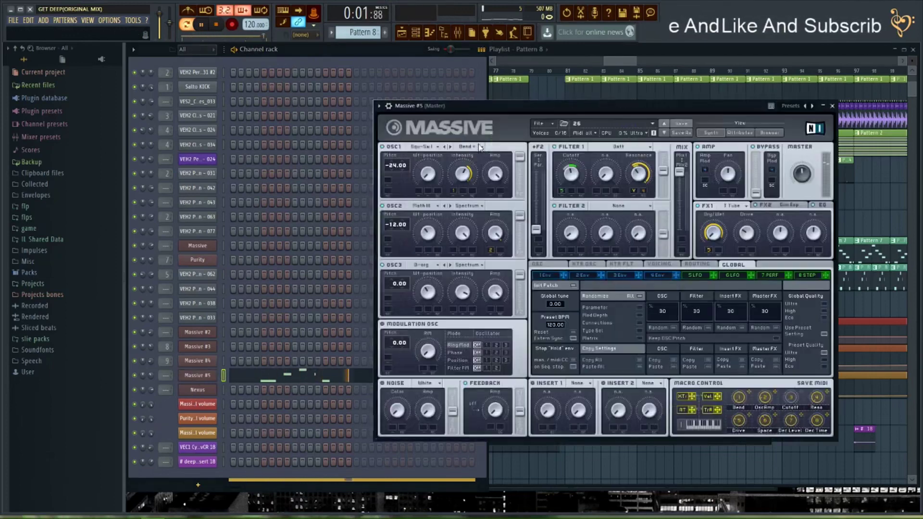
Route the Massive #5 channel to mixer track 10 and add a Fruity Parametric EQ 2 in its slot 3
left_click(197, 375)
key("space")
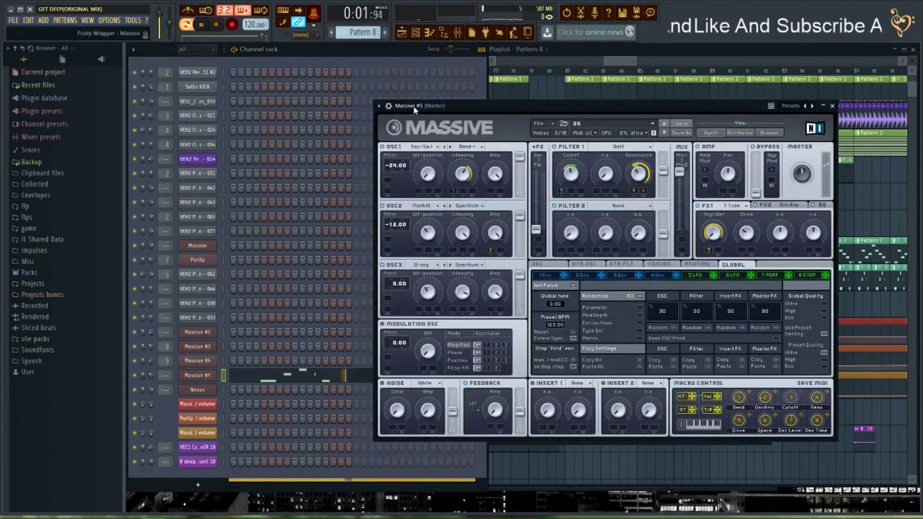
left_click(390, 106)
left_click(823, 131)
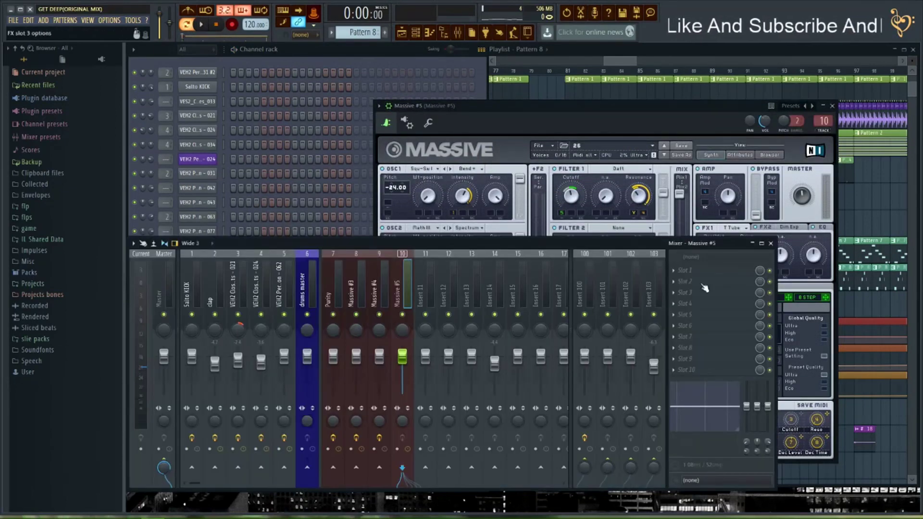
left_click(705, 287)
left_click(553, 355)
Shape the Massive #5 EQ during playback by cutting bands 1 and 4 and boosting bands 3 and 6
key("space")
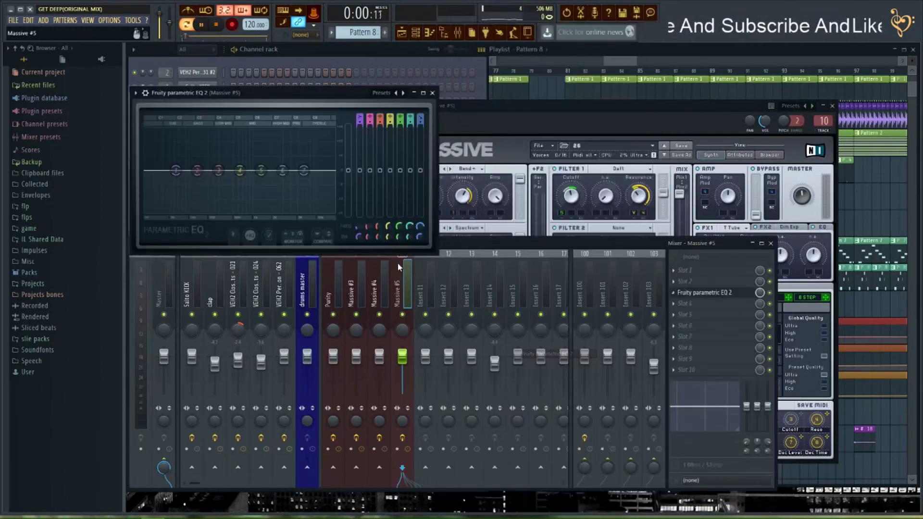
left_click_drag(216, 92, 382, 205)
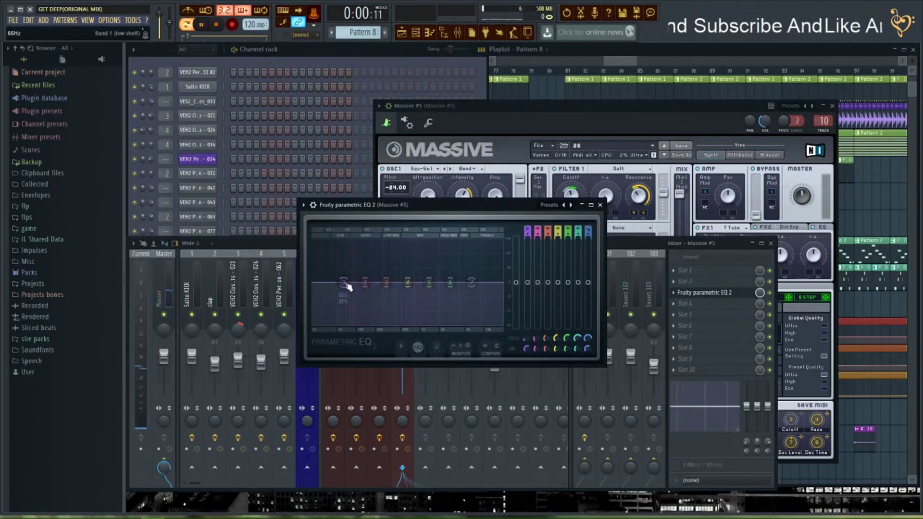
left_click_drag(343, 284, 352, 311)
left_click_drag(386, 282, 456, 277)
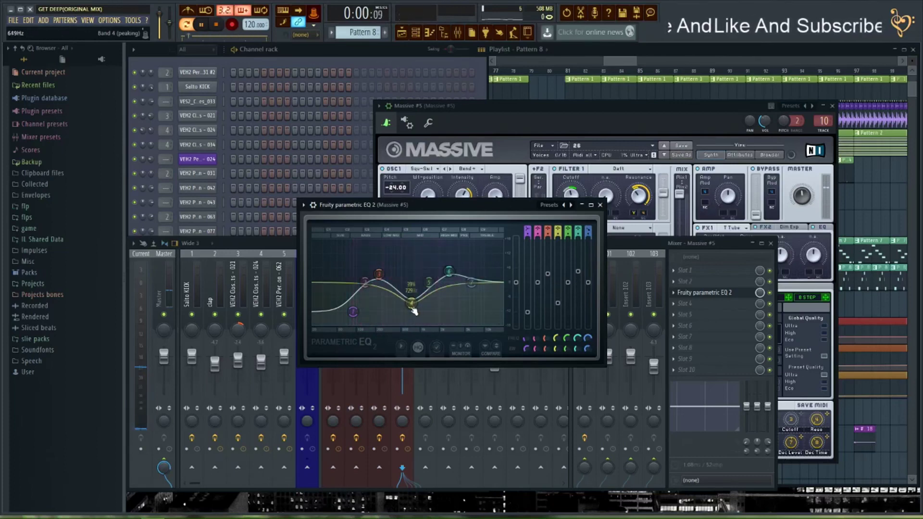
left_click_drag(413, 309, 406, 311)
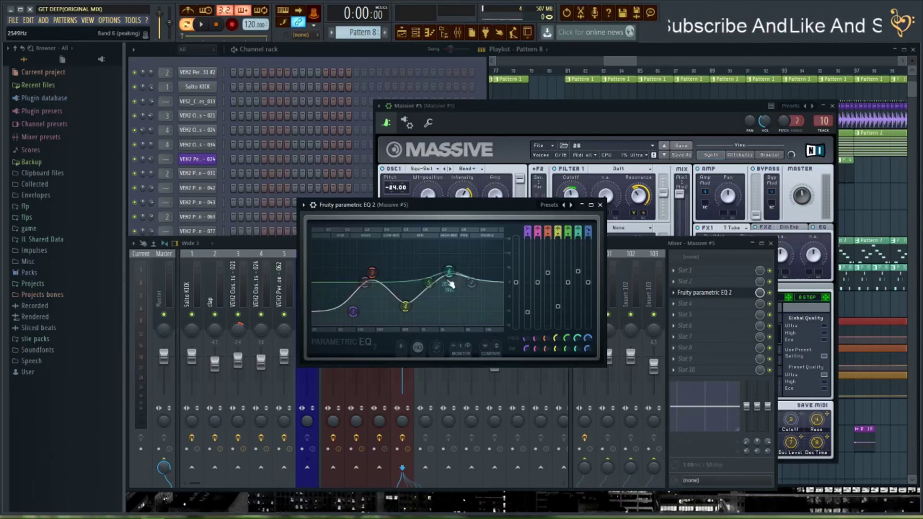
left_click_drag(450, 273, 453, 271)
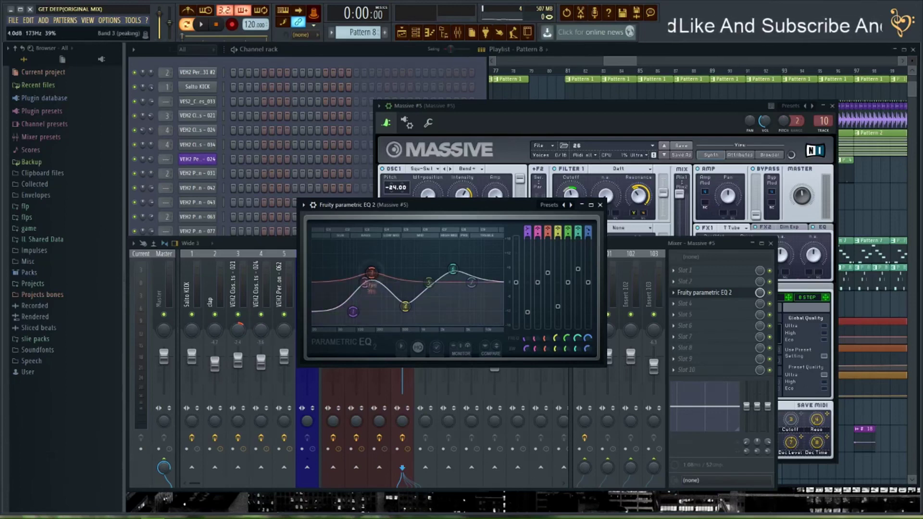
mouse_move(371, 274)
left_mouse_down()
mouse_move(356, 286)
mouse_move(376, 272)
left_mouse_up()
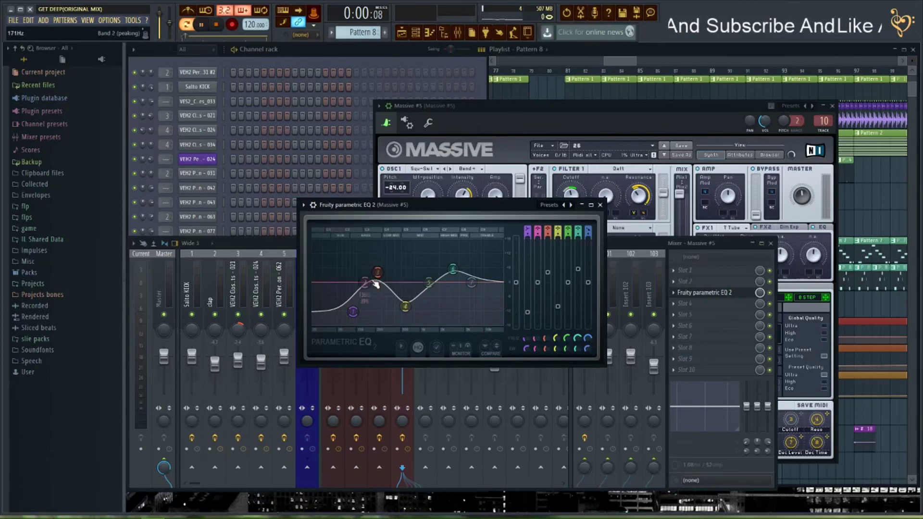
Stop playback, close the Massive #5 parametric EQ, and open Pattern 6 from the playlist
key("space")
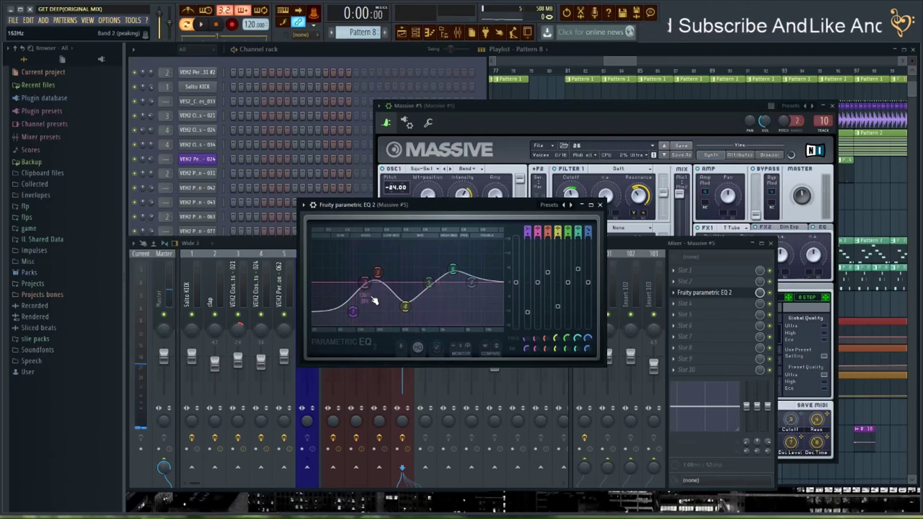
left_click(600, 205)
key("F5")
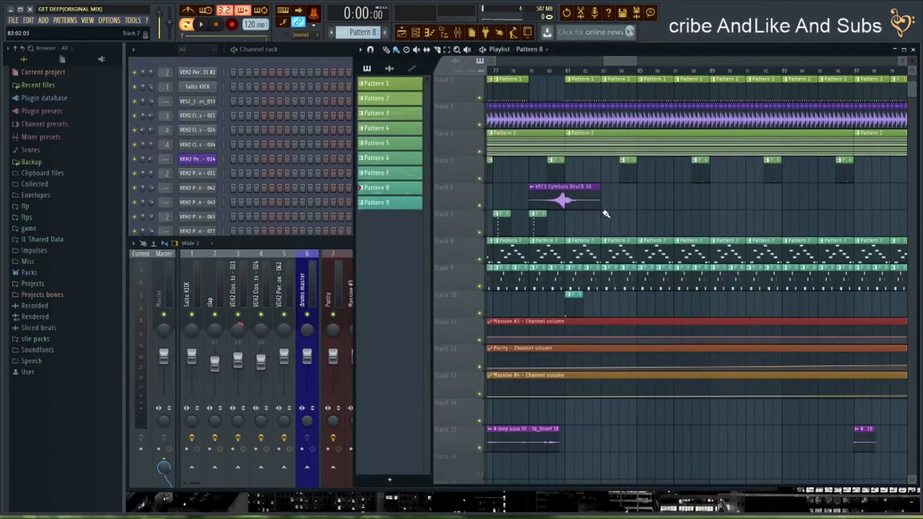
scroll(625, 74, "down", 8)
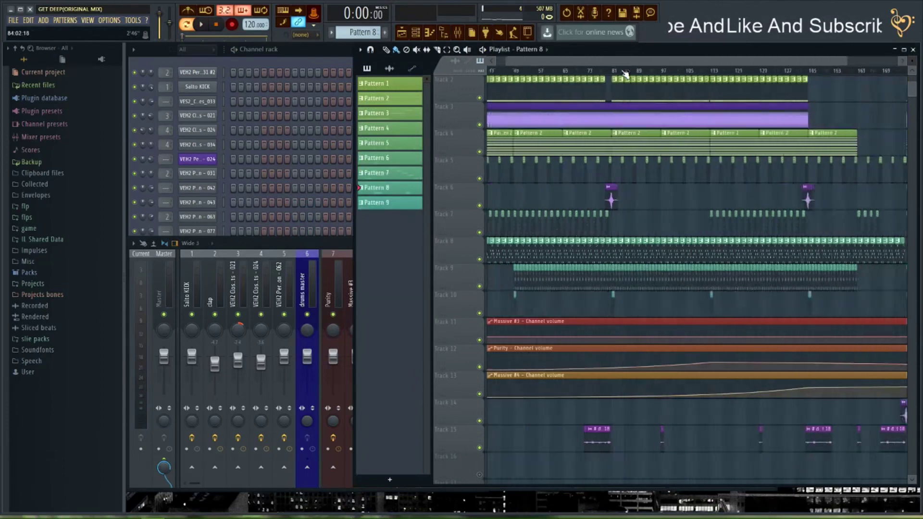
double_click(554, 227)
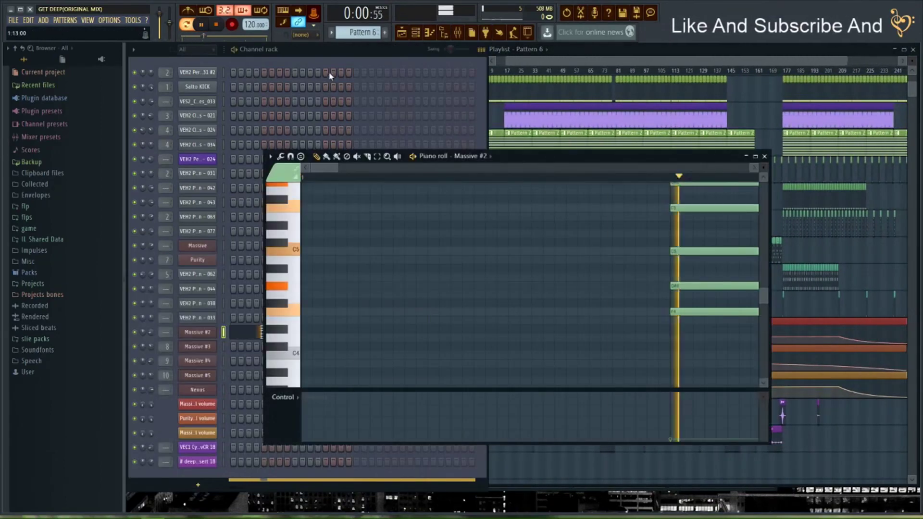
Play Pattern 6 while checking the channel rack and the mixer, and stop playback with the channel rack in front
left_click(355, 62)
left_click(458, 33)
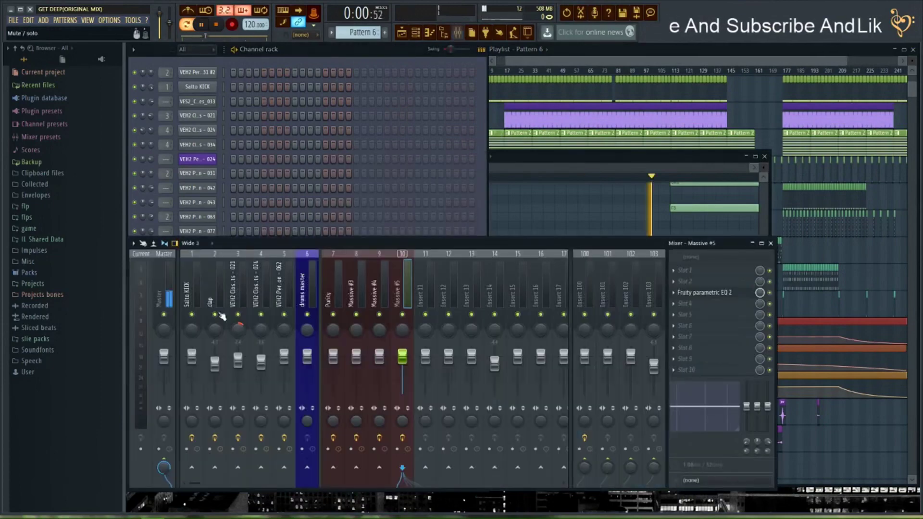
left_click(324, 73)
key("space")
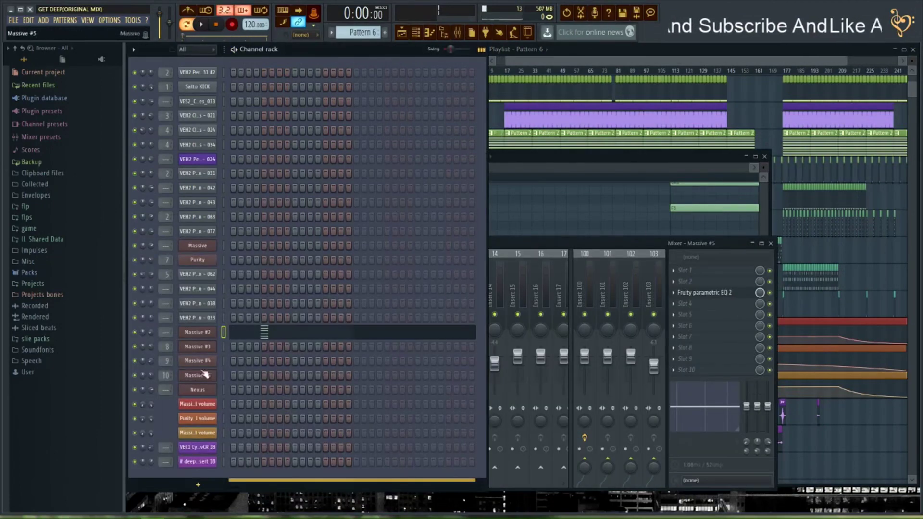
Route the Massive #2 channel to mixer track 11 and add a Fruity Parametric EQ 2 in its slot 4
left_click(208, 332)
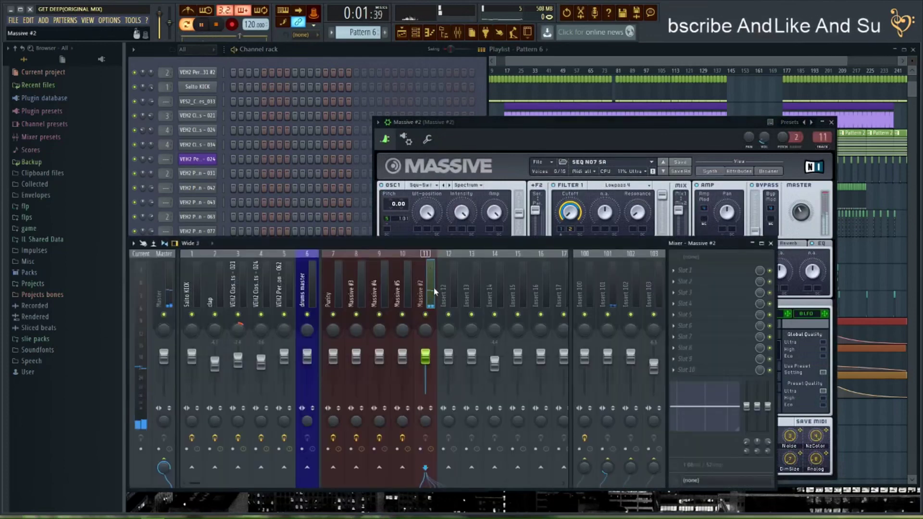
left_click(683, 304)
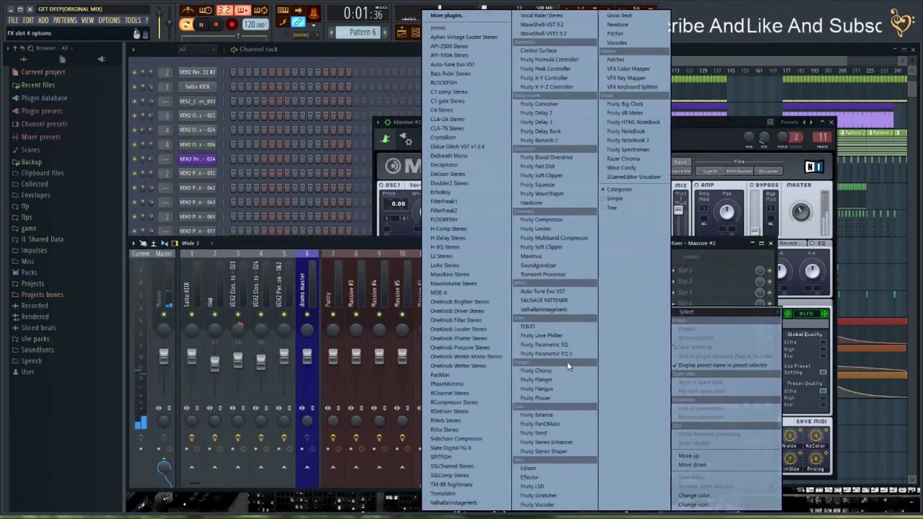
left_click(541, 354)
Cut band 1 of the Massive #2 EQ to remove the lows, close the EQ and stop playback
left_click_drag(248, 229, 240, 250)
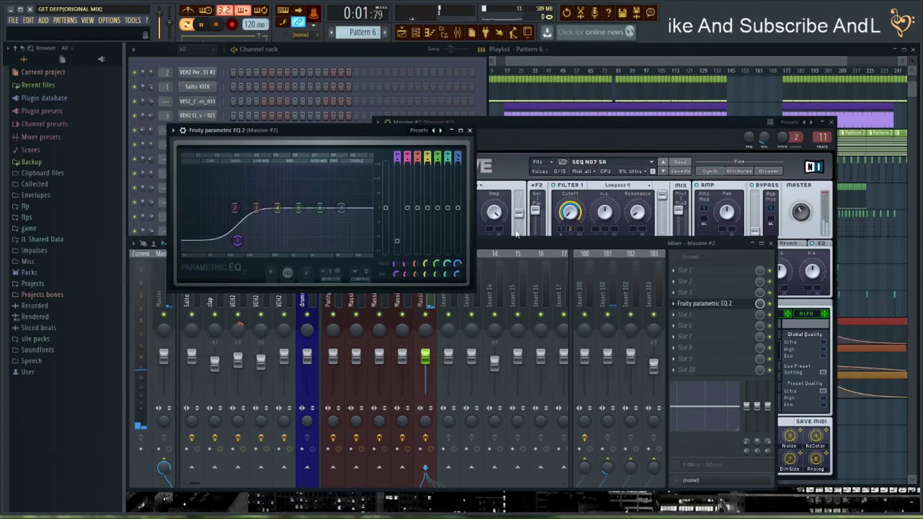
left_click(471, 131)
key("space")
Inspect the FX2 reverb section of Massive #2 during playback, close the synth and stop playback
left_click(708, 140)
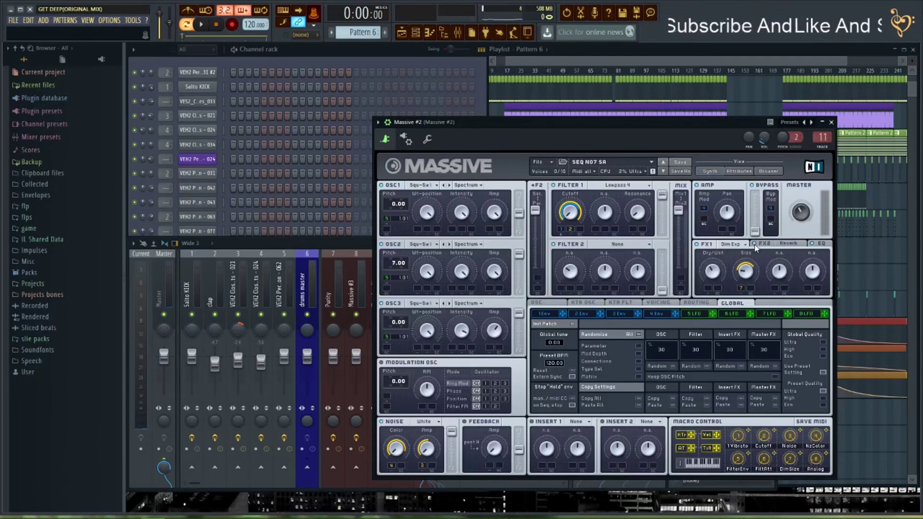
left_click(354, 249)
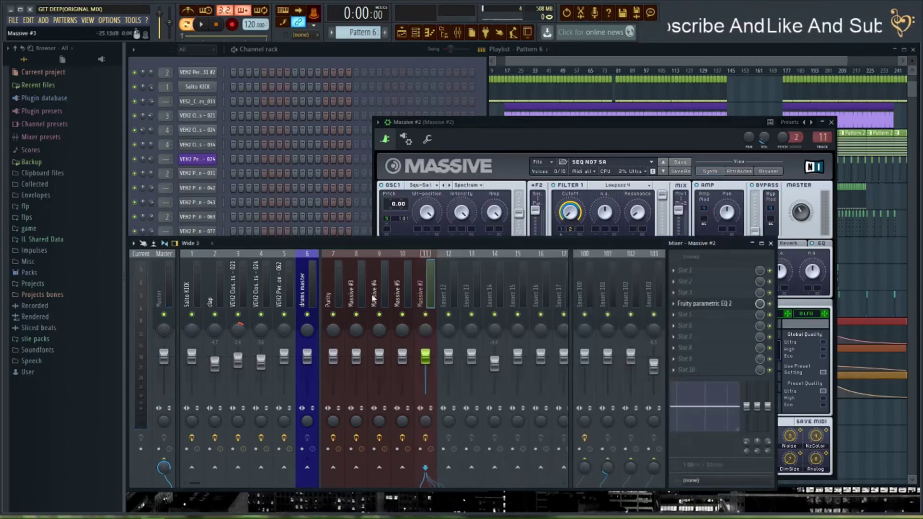
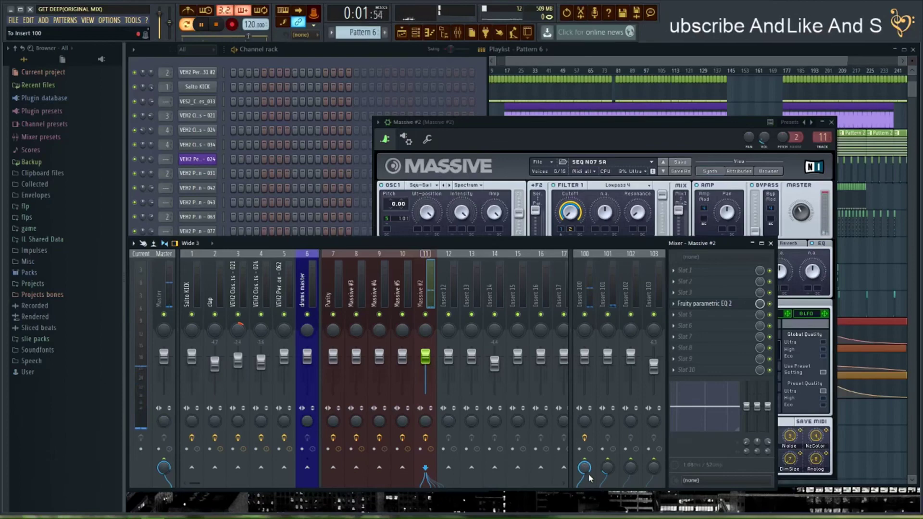
left_click_drag(714, 127, 670, 106)
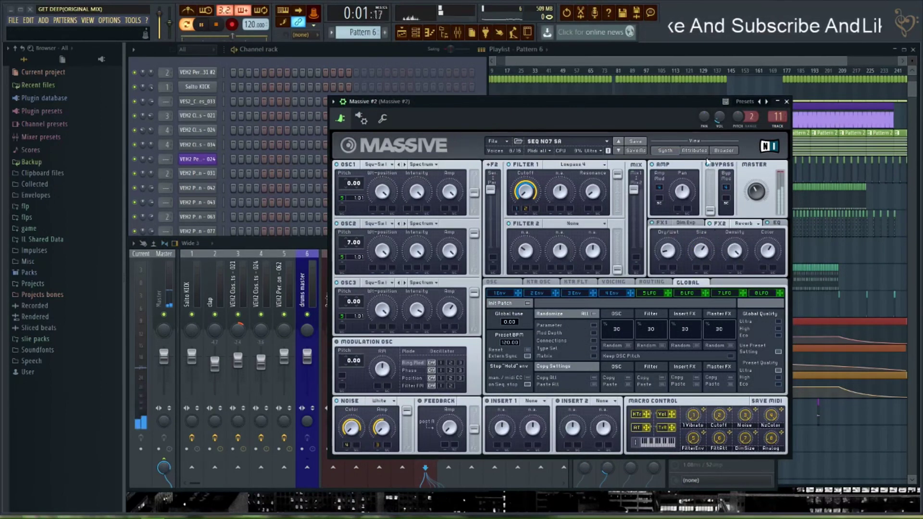
left_click(787, 102)
key("space")
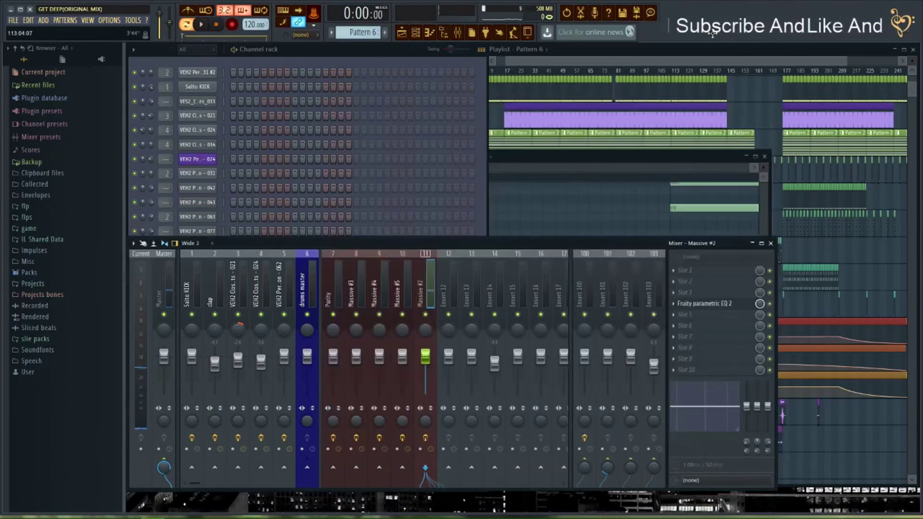
Open Pattern 4 from the playlist and play it with the channel rack in front
left_click(700, 97)
double_click(721, 104)
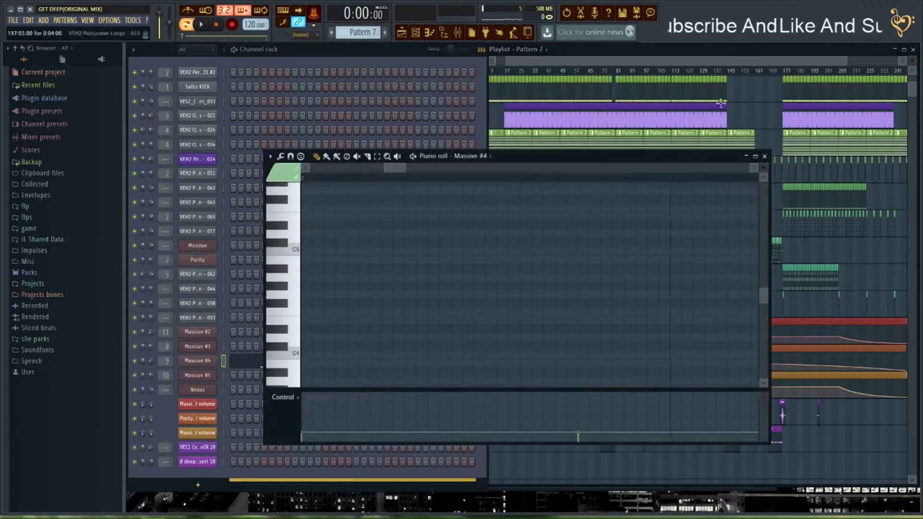
left_click(780, 59)
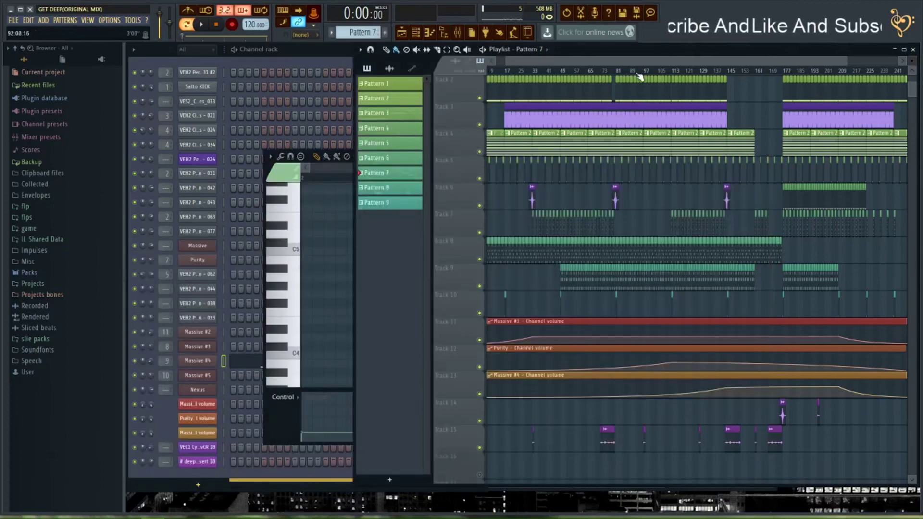
scroll(639, 77, "up", 8)
double_click(583, 173)
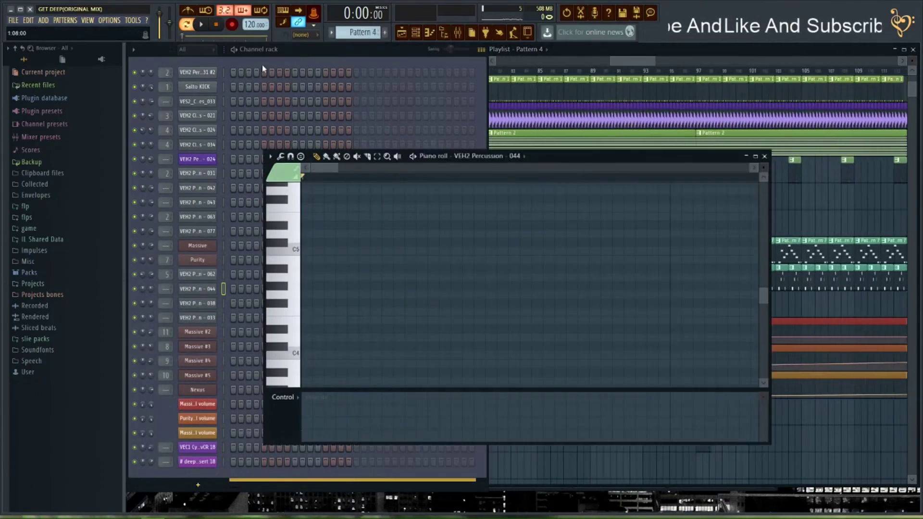
left_click(316, 51)
key("space")
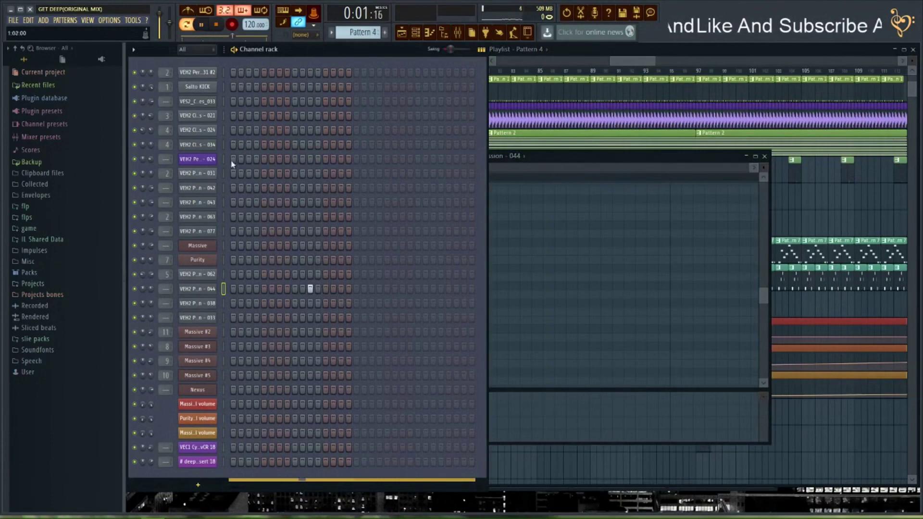
Route the VEH2 Percussion - 044 channel to mixer track 12, and send that track to drums master instead of the Master
left_click(199, 293)
key("space")
left_click(476, 198)
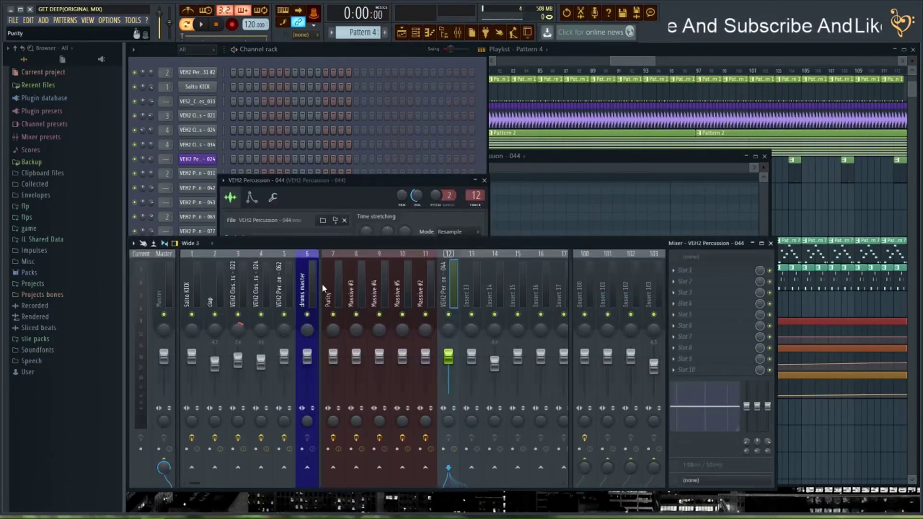
scroll(446, 297, "down", 4)
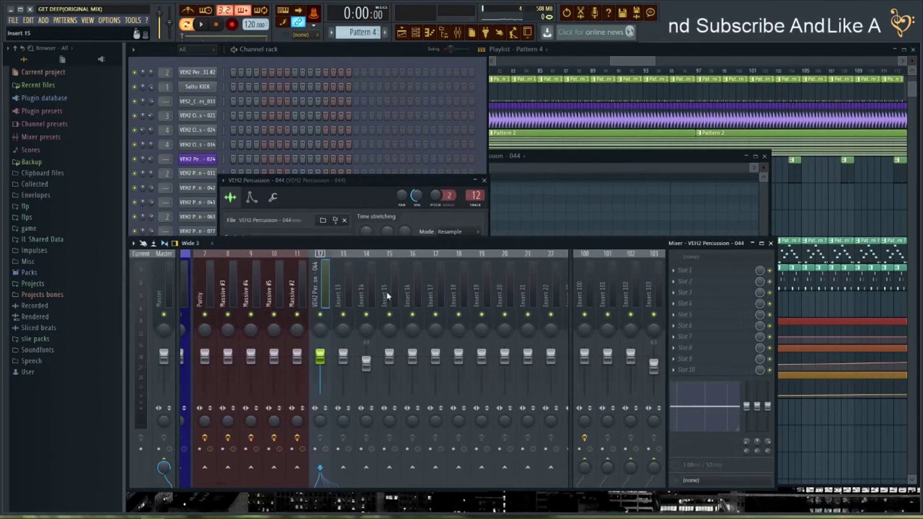
scroll(387, 294, "up", 4)
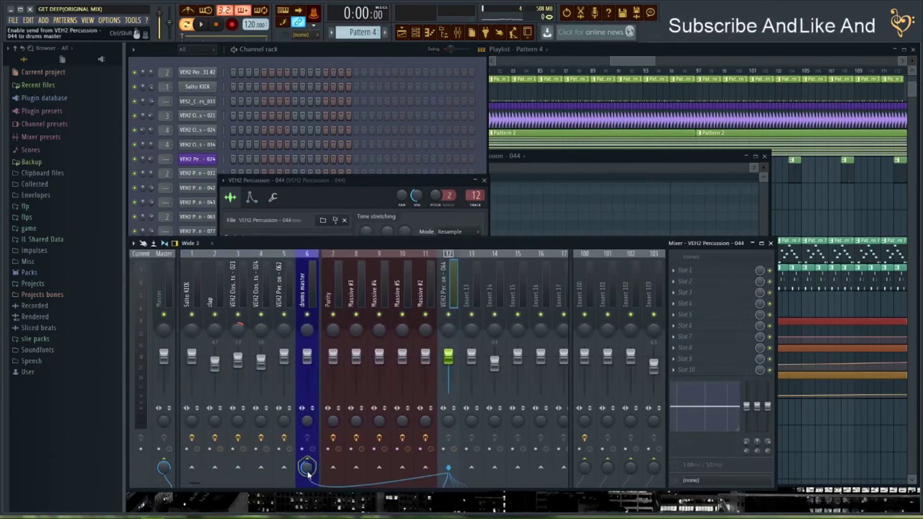
left_click(168, 465)
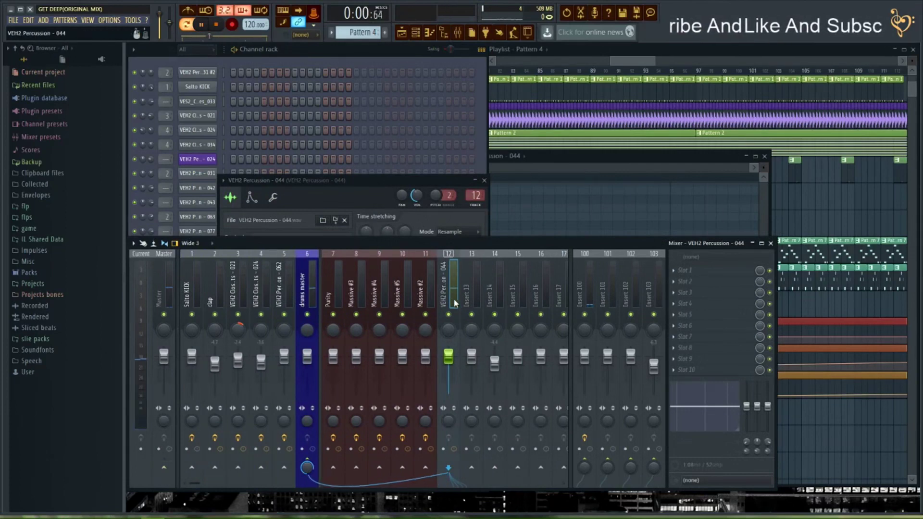
Set the snap to Cell and select bars 73 to 81 in the playlist timeline
left_click(407, 61)
left_click(631, 56)
left_click_drag(636, 63, 595, 73)
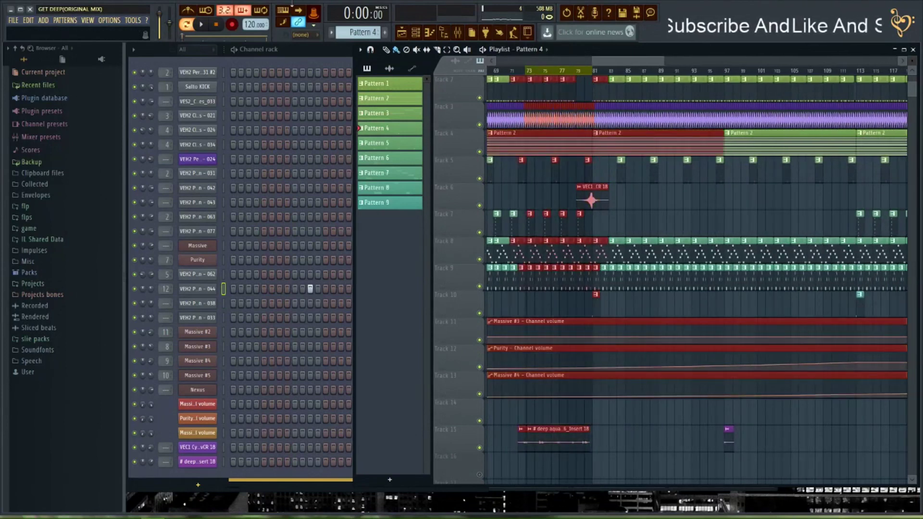
left_click(304, 34)
left_click(304, 54)
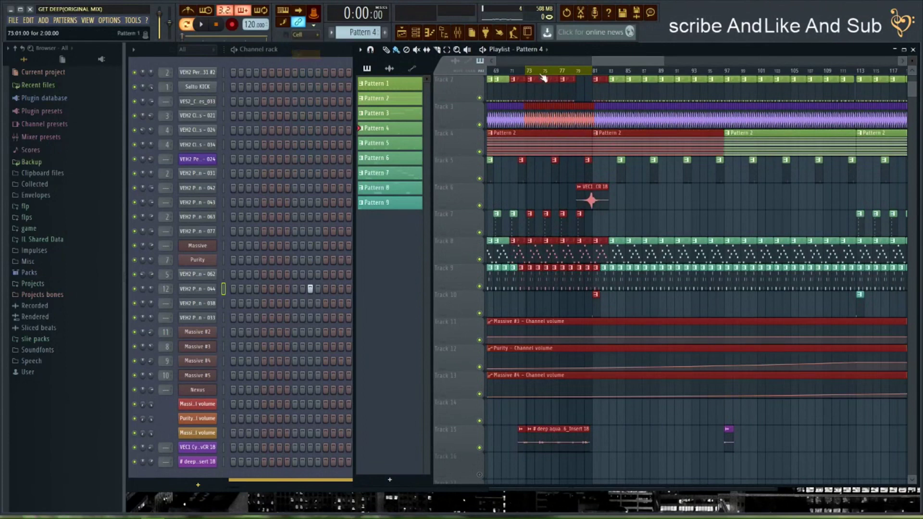
left_click(554, 71, "ctrl")
left_click_drag(529, 75, 592, 74)
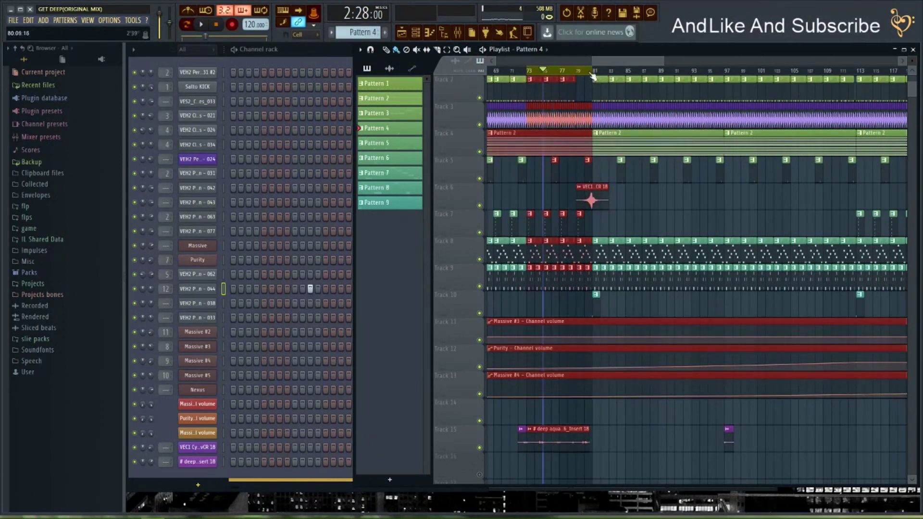
Solo playlist Track 15 and play the selected bars to audition the deep aqua 30 audio clip
right_click(480, 448)
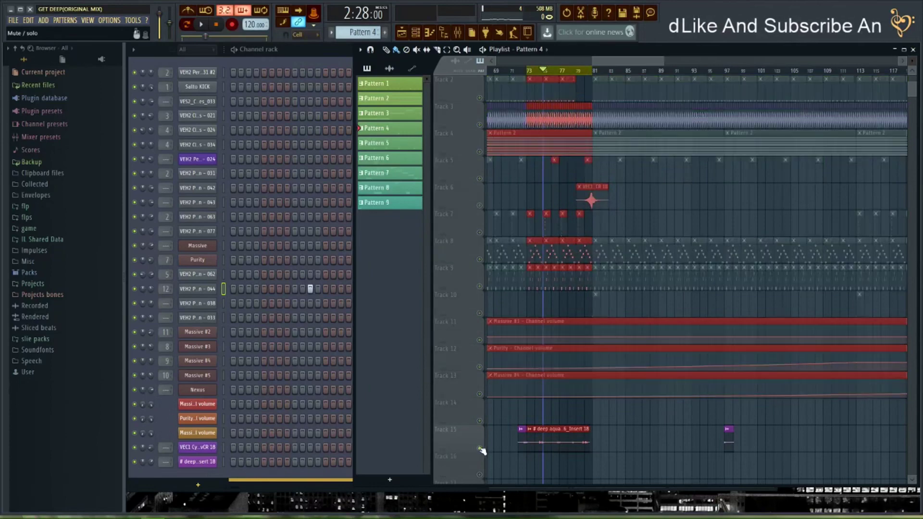
key("space")
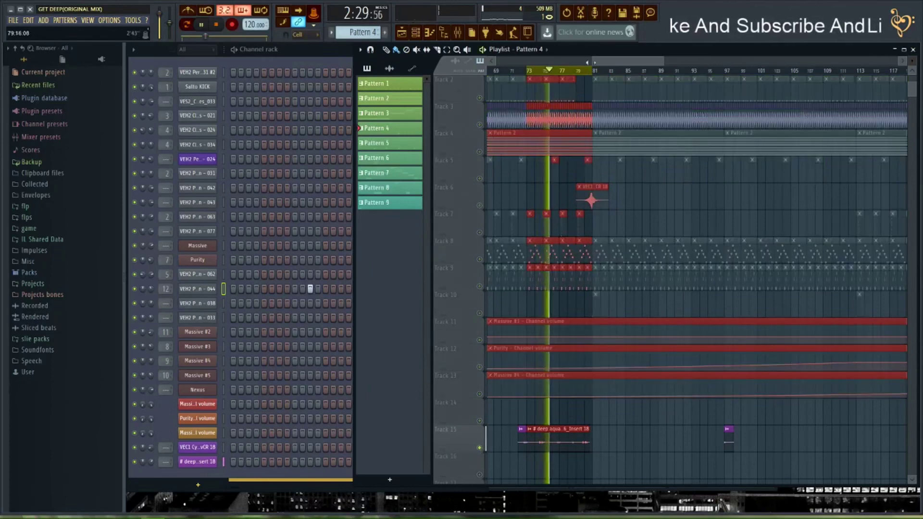
scroll(564, 73, "up", 3)
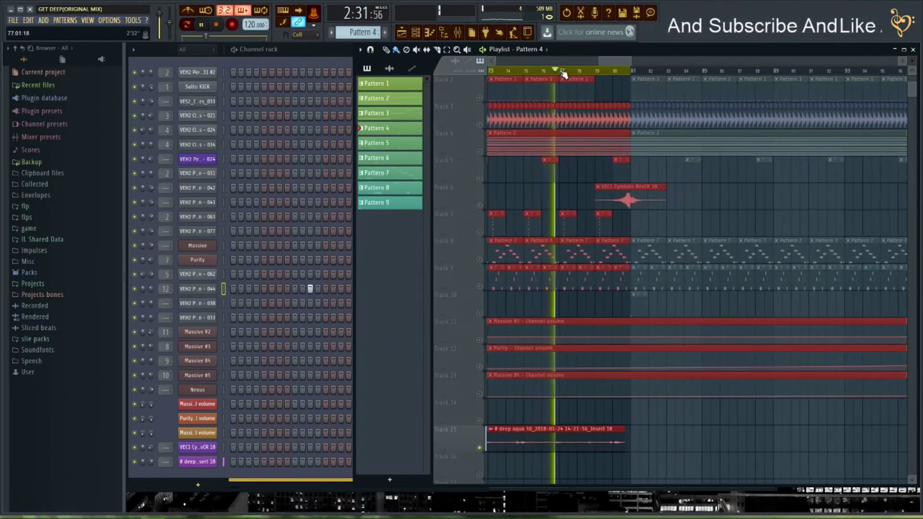
scroll(565, 75, "down", 1)
scroll(597, 73, "down", 1)
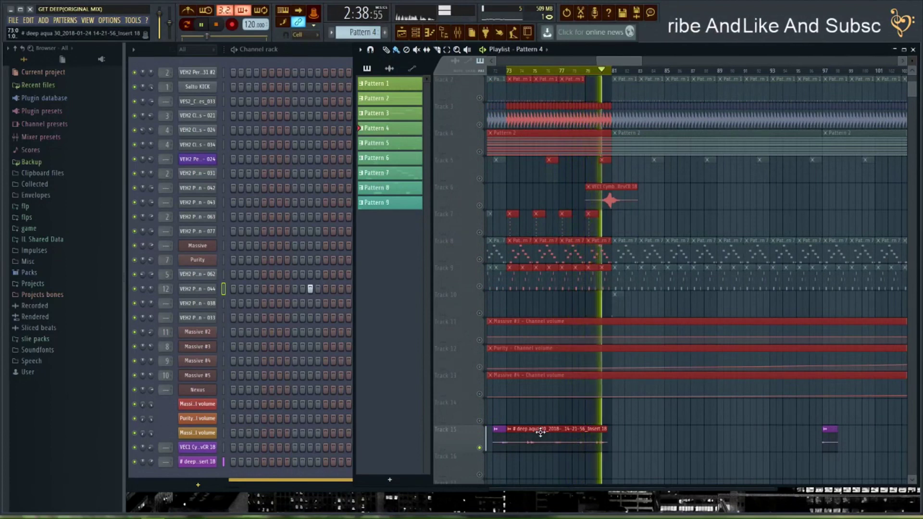
Stop playback, route the deep aqua 30 audio clip to mixer track 13, and close its channel settings
key("space")
double_click(541, 433)
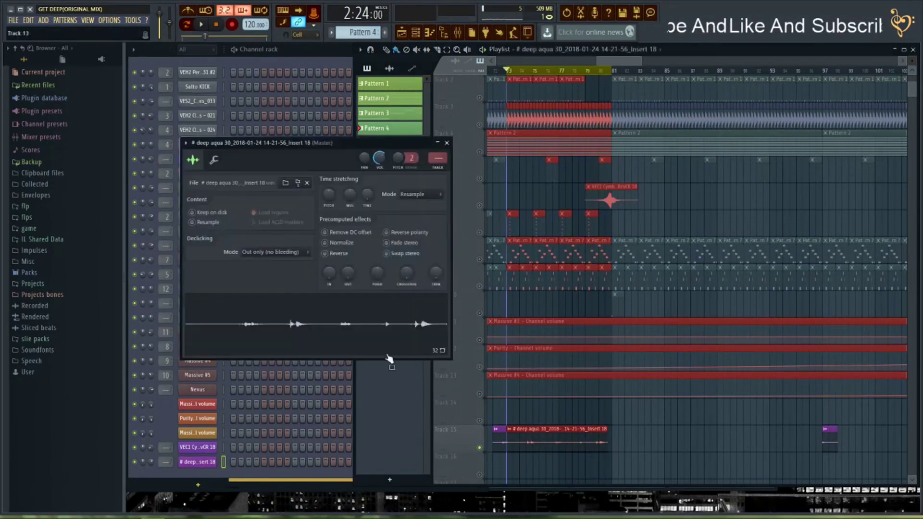
left_click(441, 169)
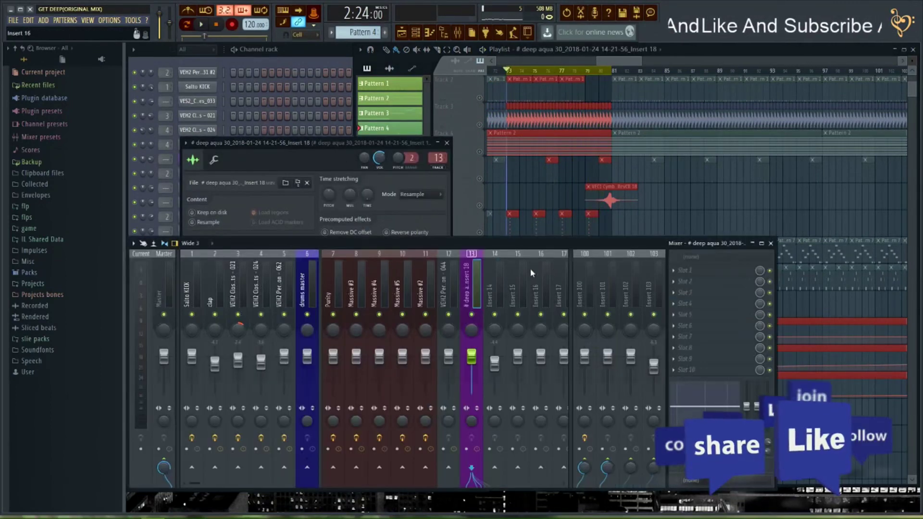
left_click(447, 142)
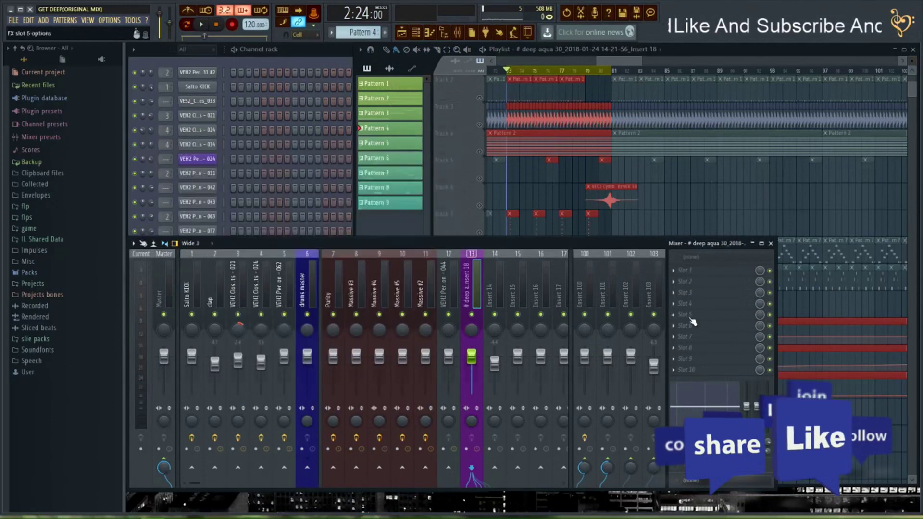
Add a Fruity Parametric EQ 2 in slot 4 of track 13, cutting bands 1 and 7 and slightly boosting band 2
left_click(685, 303)
mouse_move(688, 312)
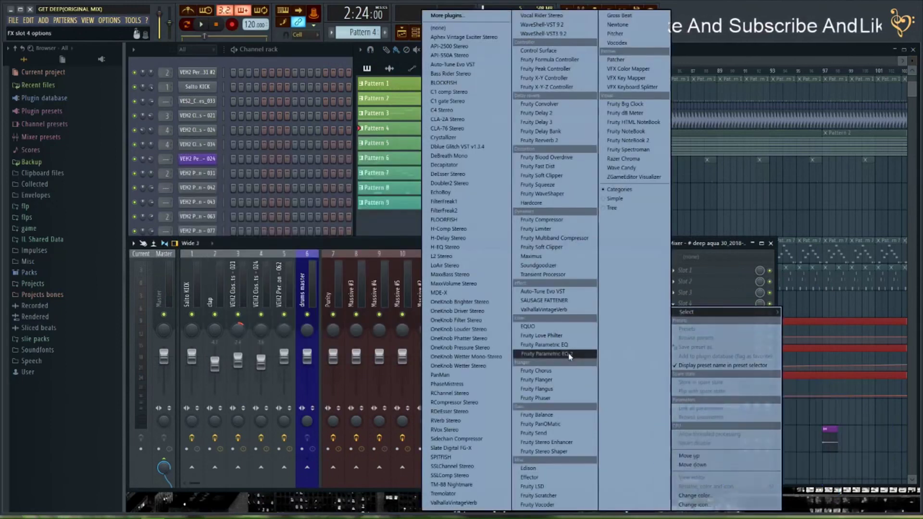
left_click(546, 354)
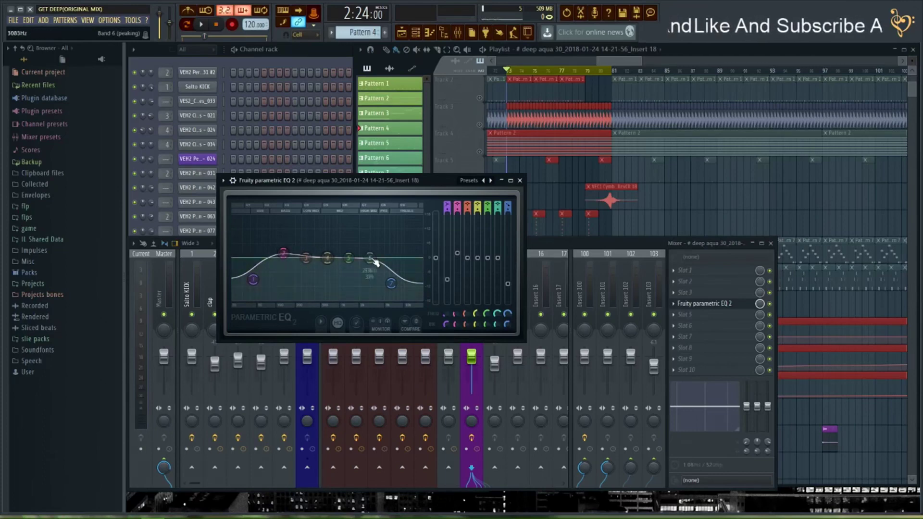
Add a Fruity Multiband Compressor with the Vocal preset in slot 6 of track 13 and slightly lower EQ band 7's frequency
left_click(717, 326)
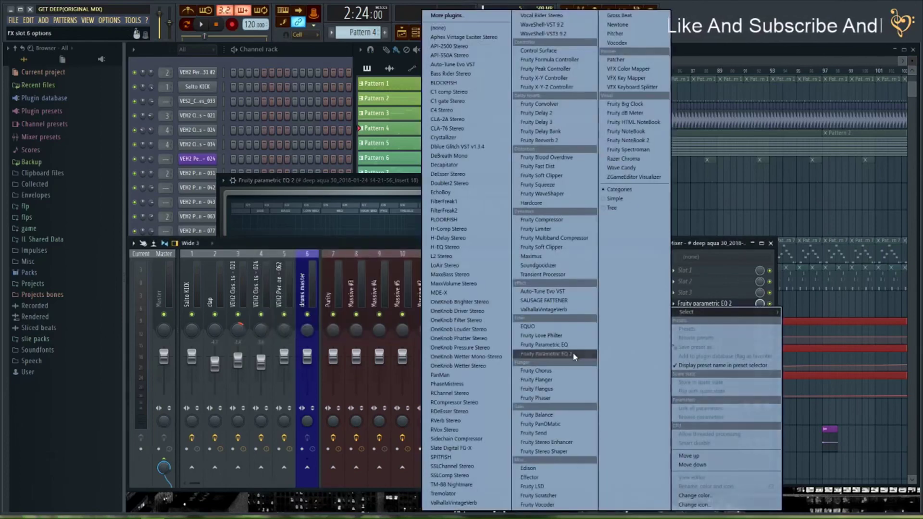
left_click(578, 245)
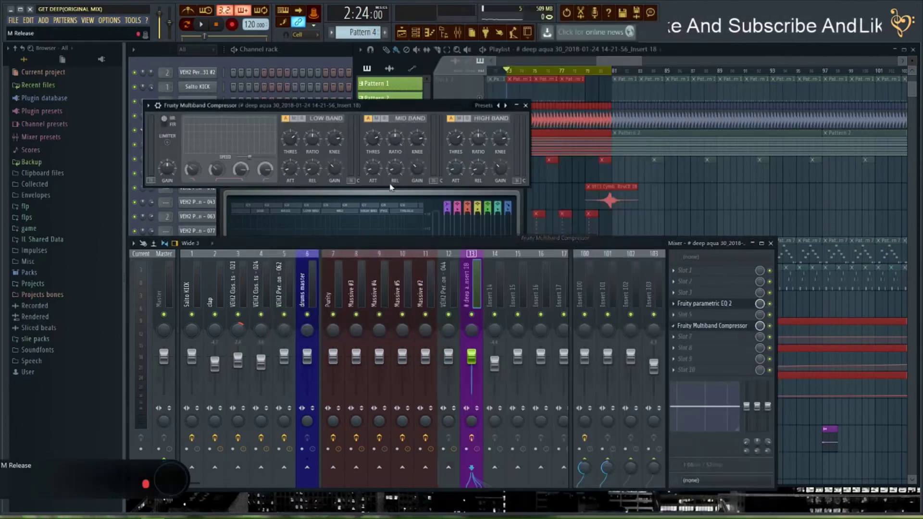
right_click(498, 106)
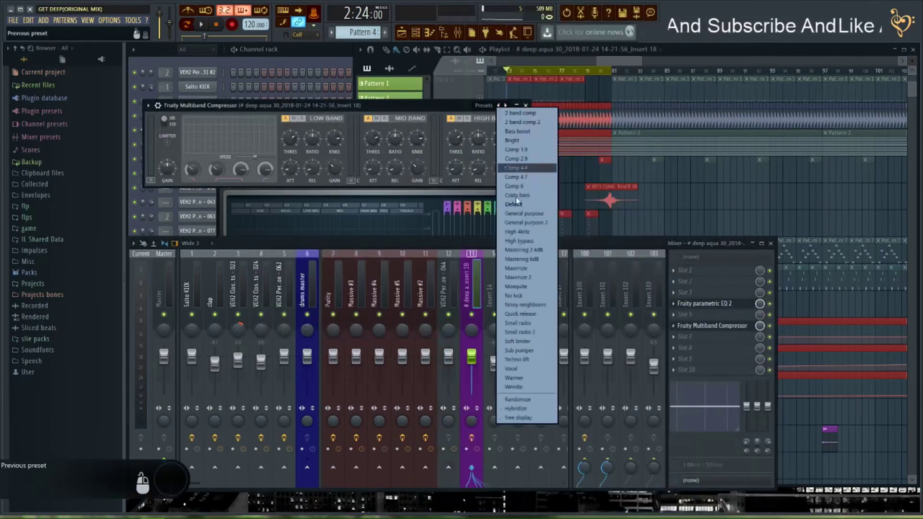
left_click(517, 377)
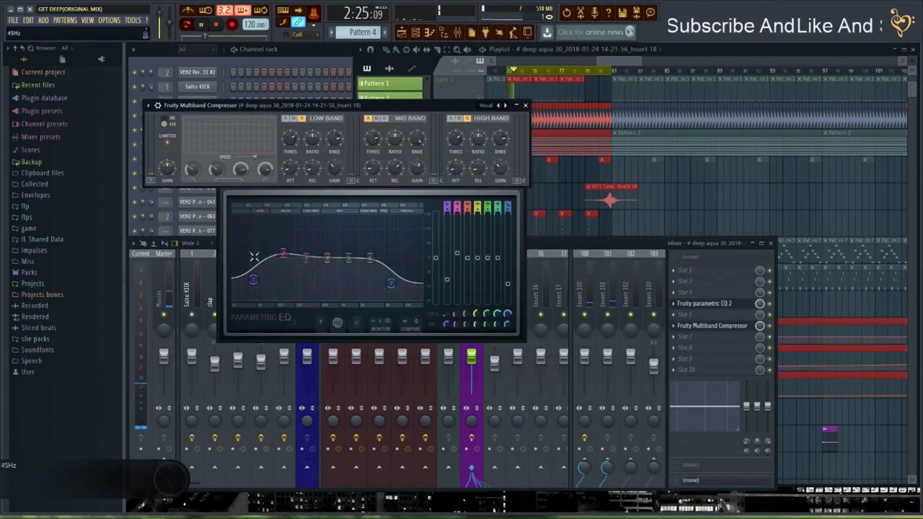
left_click_drag(391, 284, 388, 285)
Add Maximus with the Gate preset in slot 3 of track 13 and play the selected bars to audition it
left_click(721, 301)
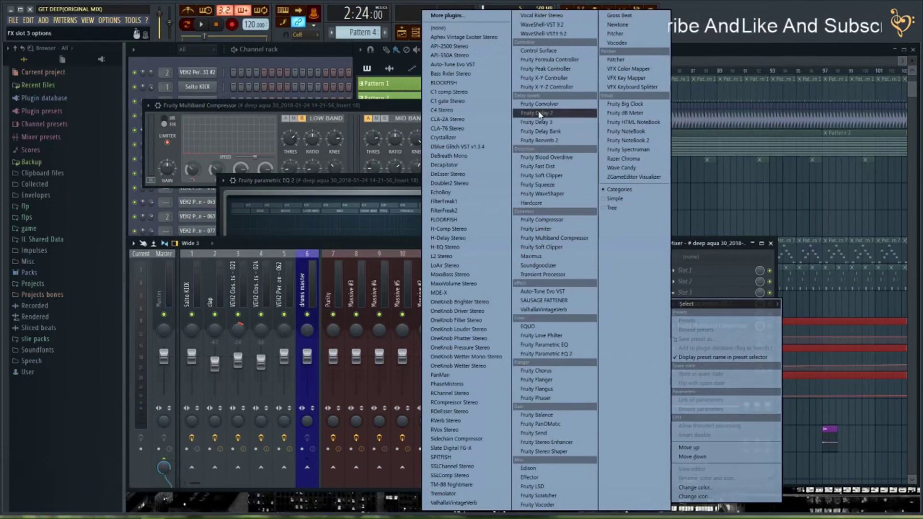
left_click(531, 257)
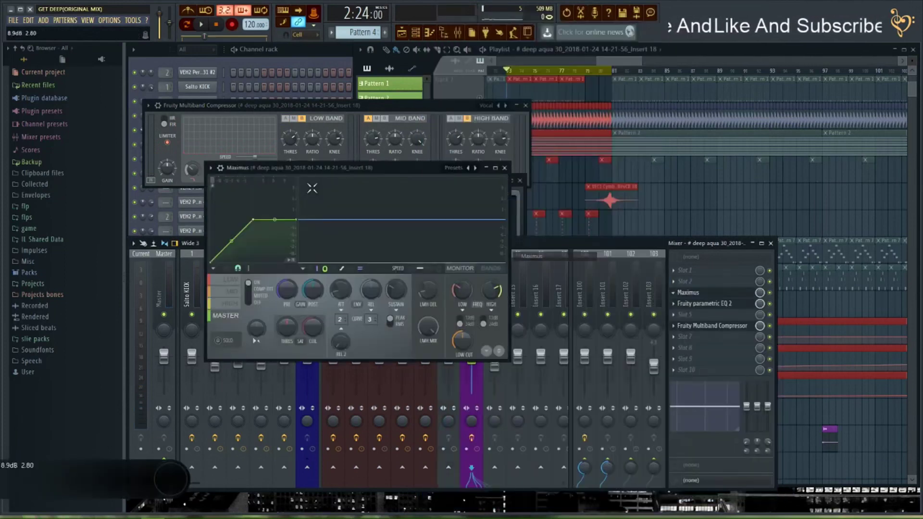
left_click(464, 168)
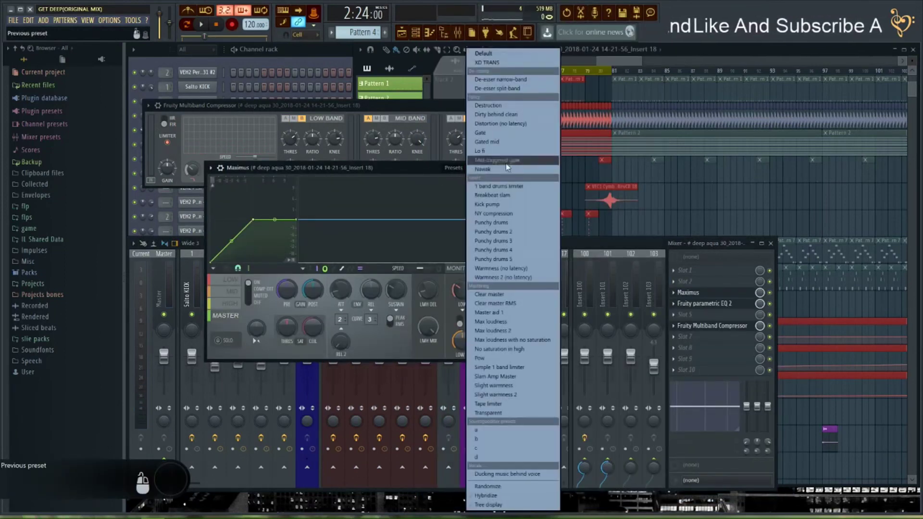
left_click(488, 140)
key("space")
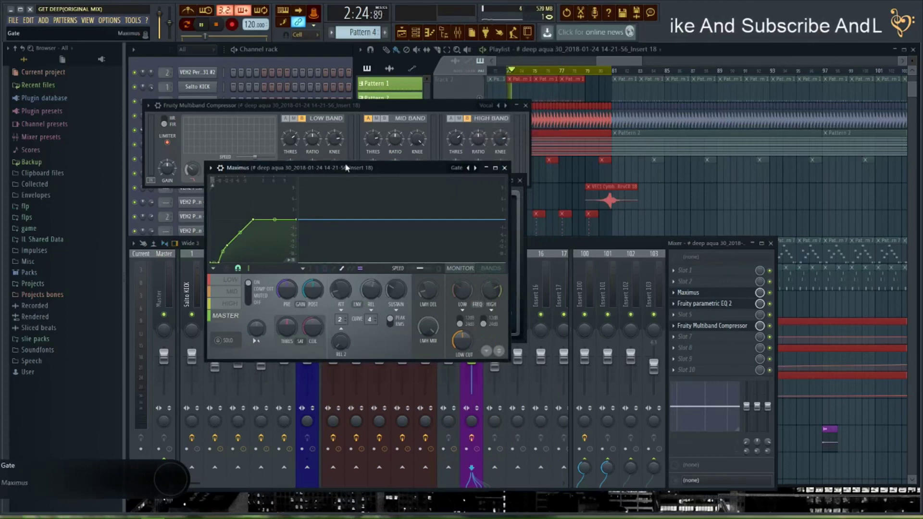
Position the Maximus window clear of Fruity parametric EQ 2 and raise the EQ's main level
left_click_drag(391, 172, 434, 193)
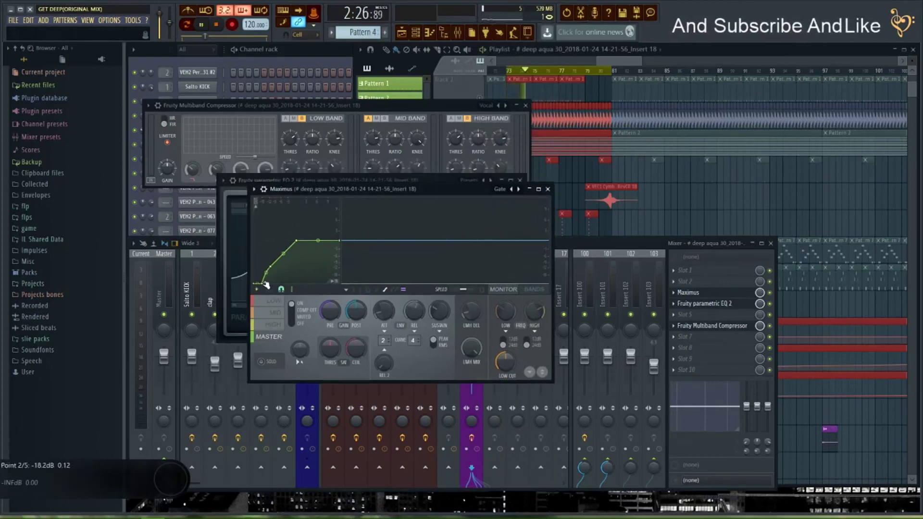
left_click_drag(421, 193, 481, 321)
left_click_drag(436, 257, 436, 246)
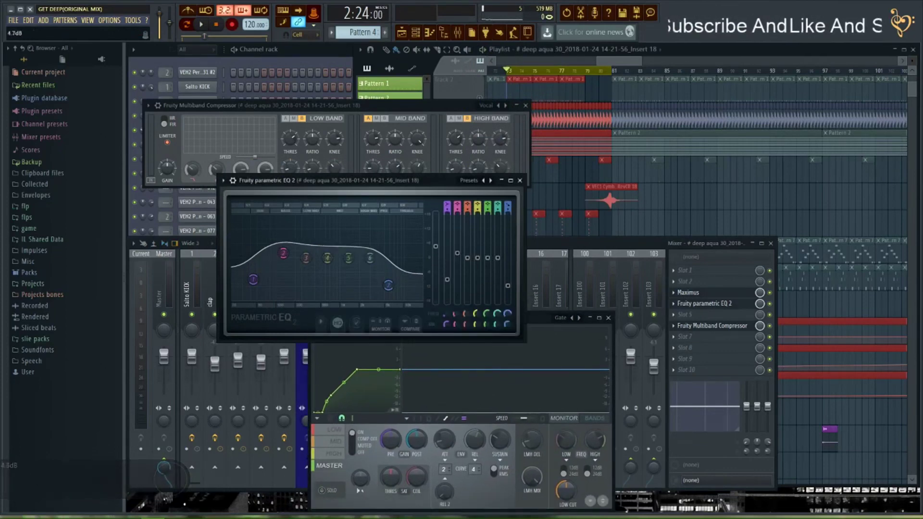
left_click_drag(545, 316, 529, 290)
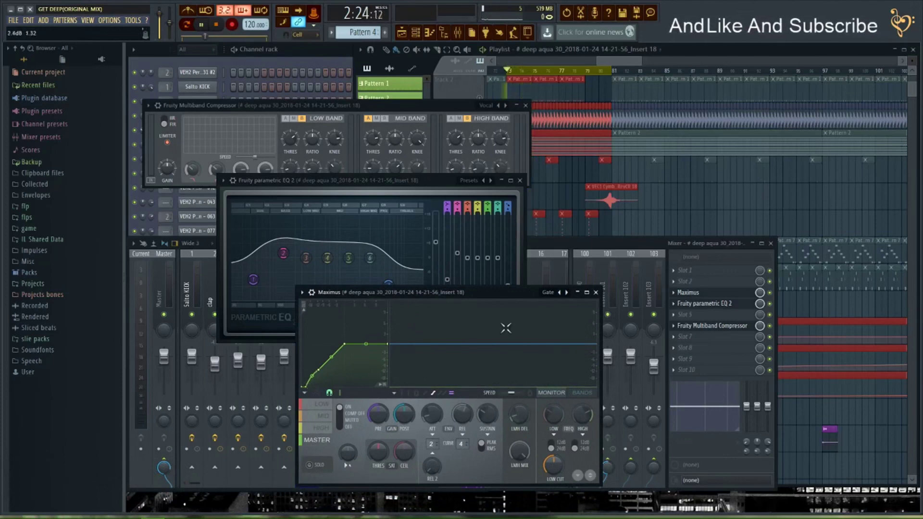
Move the Fruity Multiband Compressor window above the EQ and audition the looped vocal section
scroll(597, 180, "down", 7)
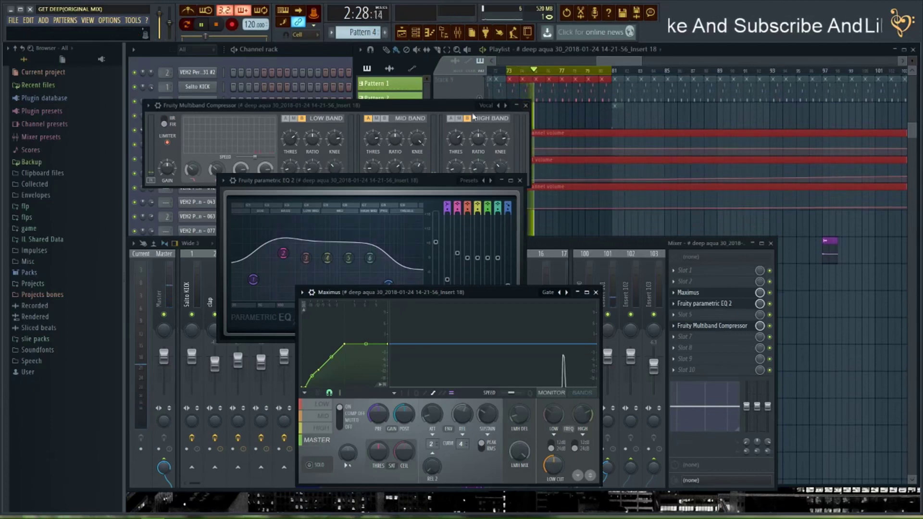
left_click_drag(364, 128, 347, 113)
key("space")
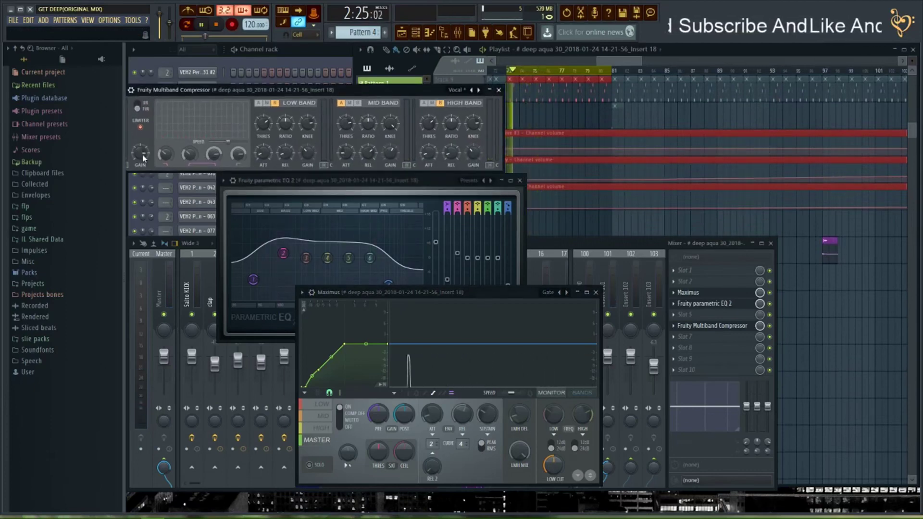
left_click_drag(370, 87, 422, 87)
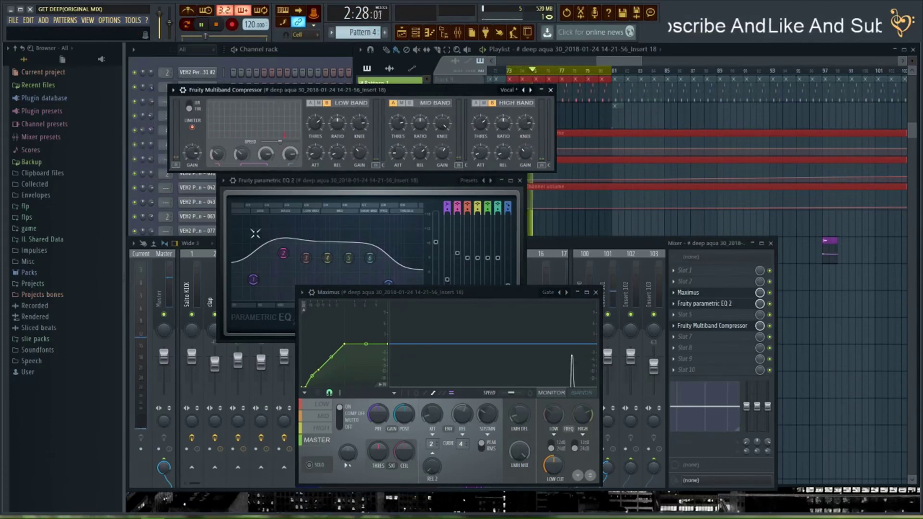
Lower the second point of the Maximus gate curve and move Fruity Multiband Compressor ahead of Fruity parametric EQ 2 in the effects chain
key("space")
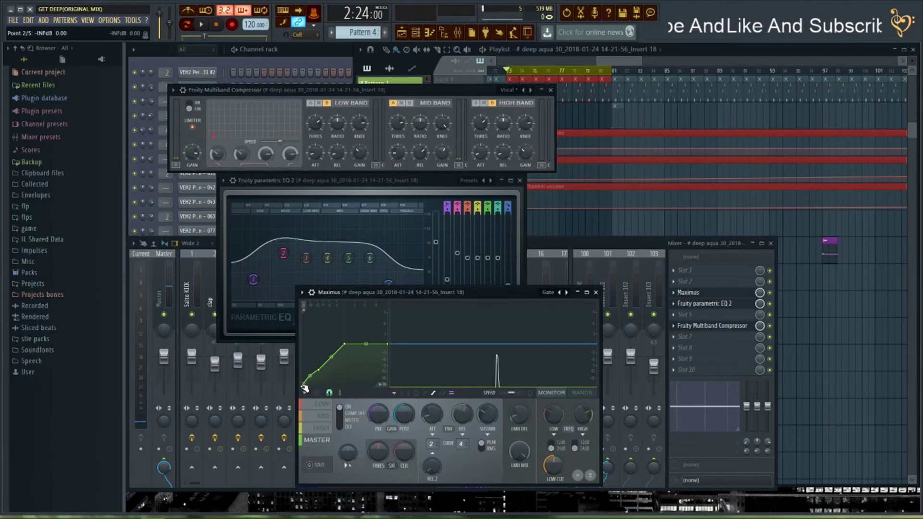
key("space")
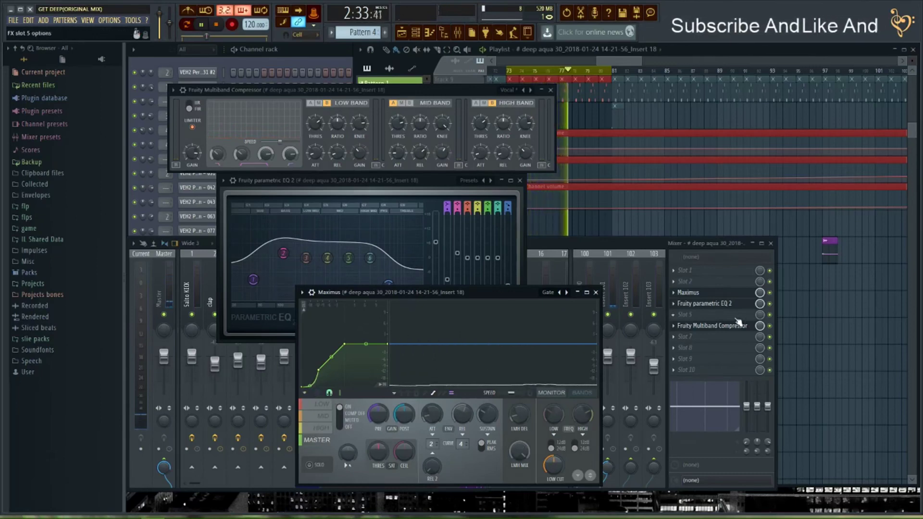
scroll(723, 328, "up", 2)
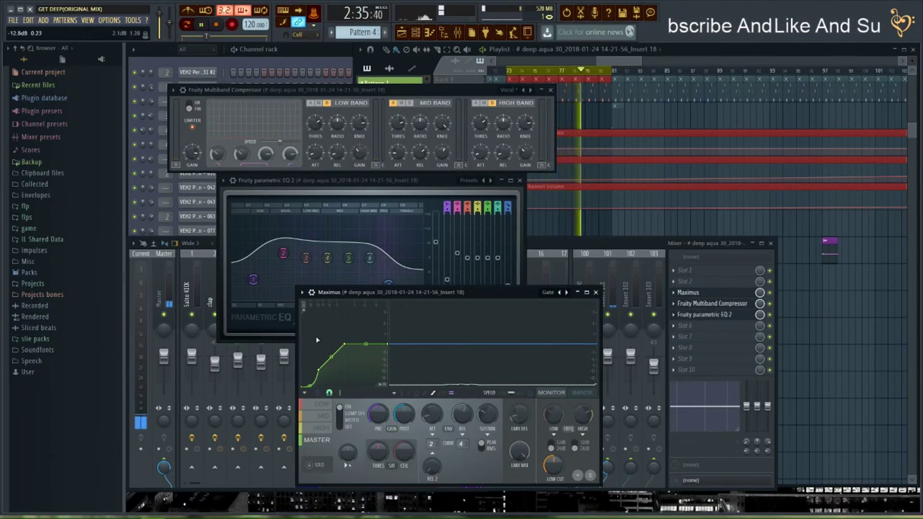
Raise the main level of Fruity parametric EQ 2 and pull bands 7 and 1 down and inward
left_click_drag(444, 245, 418, 226)
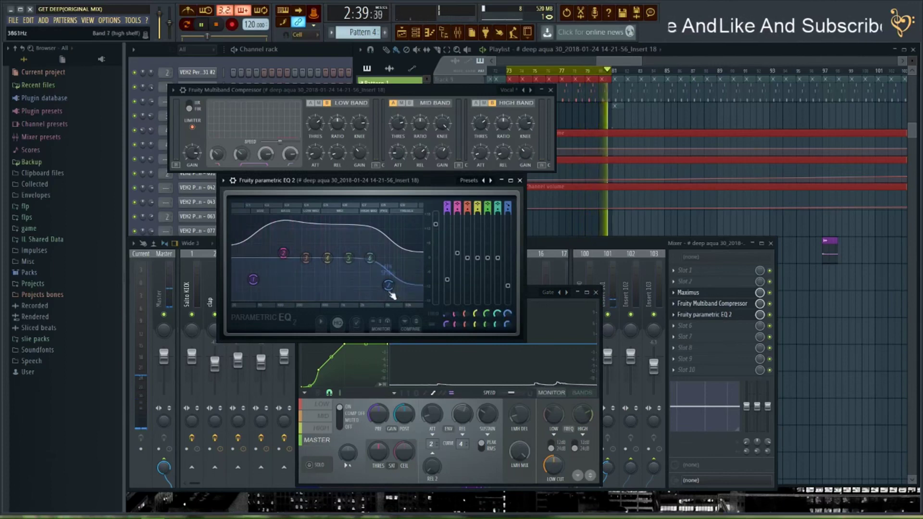
left_click_drag(389, 286, 376, 299)
left_click_drag(251, 272, 259, 289)
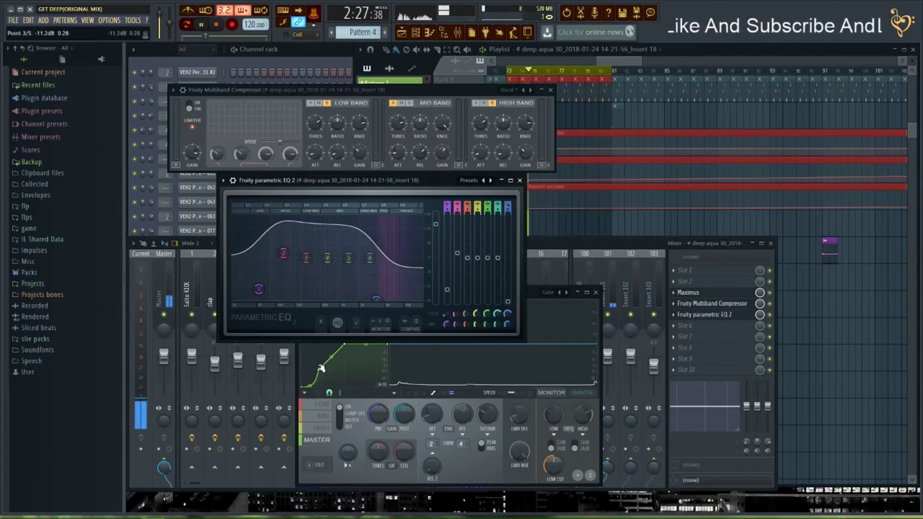
Move the third point of the Maximus gate curve down and to higher input levels, making the gate steeper
left_click_drag(318, 370, 330, 376)
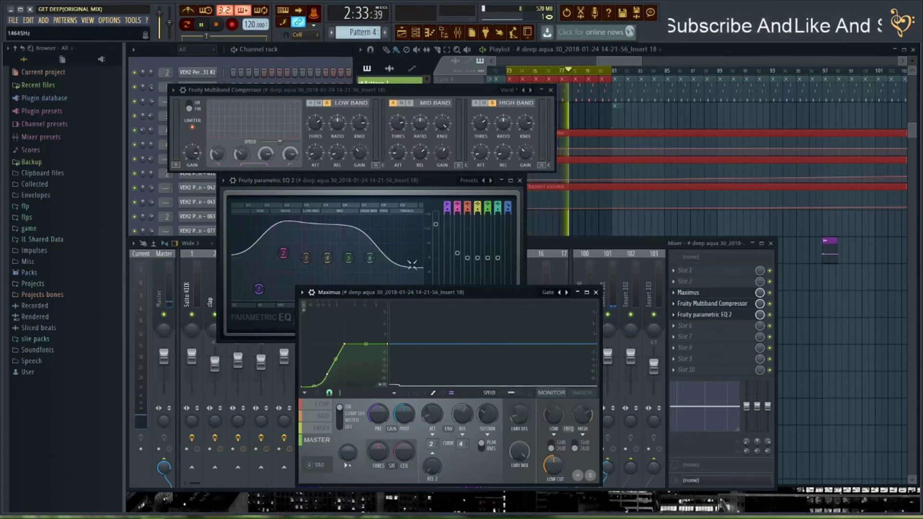
key("space")
Load Fruity Limiter into effect slot 6 and raise its gain during playback
left_click(695, 325)
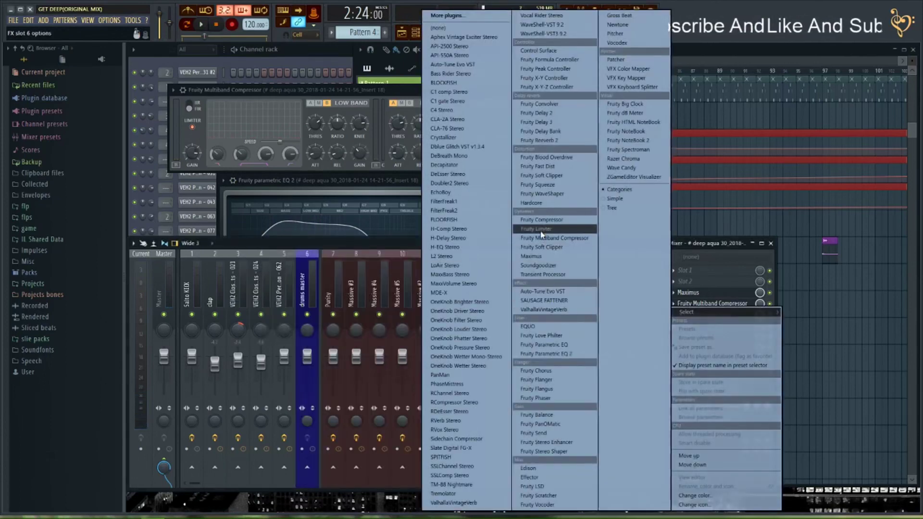
left_click(555, 236)
key("space")
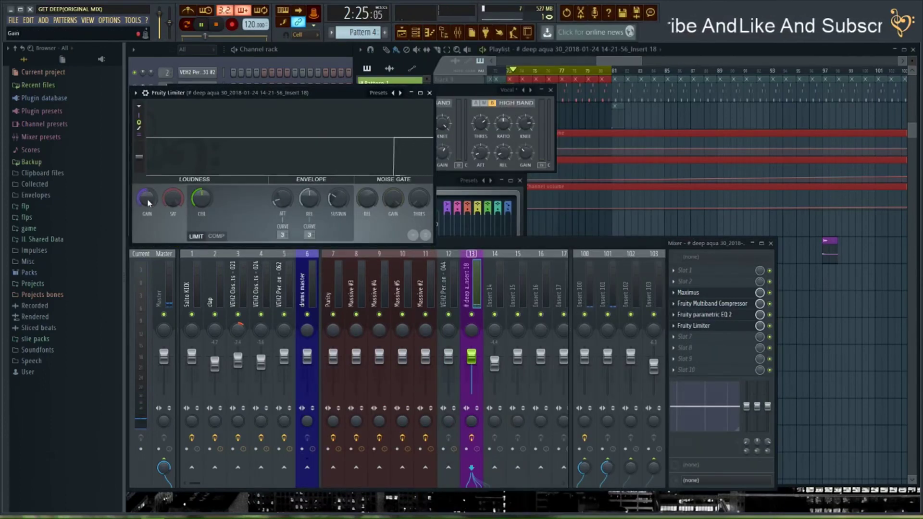
left_click_drag(148, 202, 147, 181)
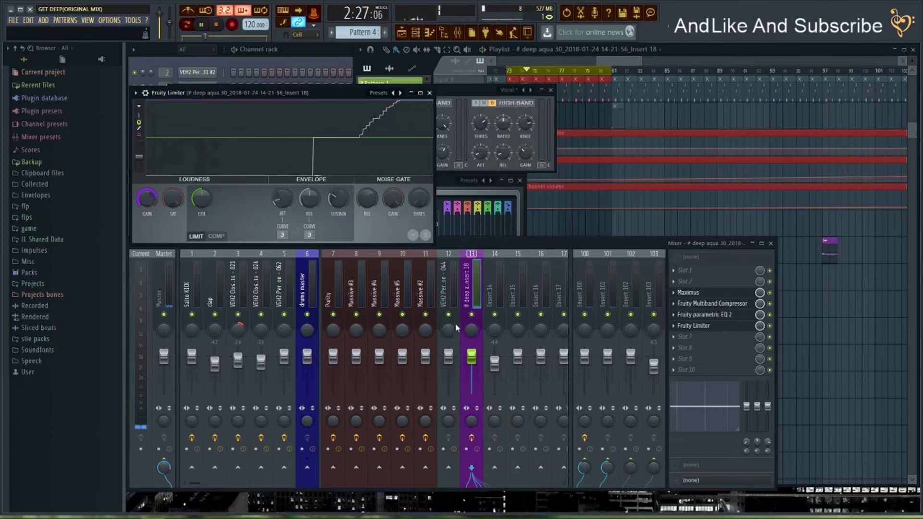
Reorder the effects chain so Maximus sits after Fruity Multiband Compressor, Fruity parametric EQ 2 and Fruity Limiter, auditioning the result
left_click(457, 185)
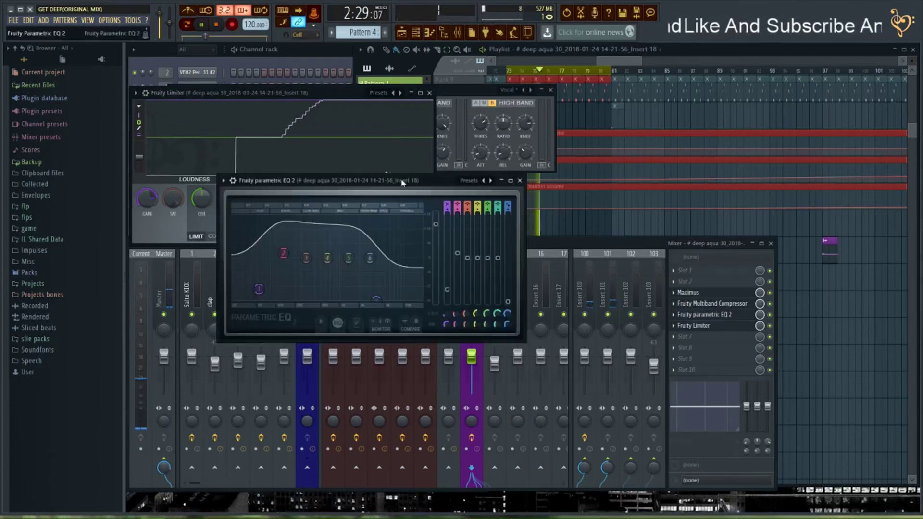
left_click(717, 304)
key("space")
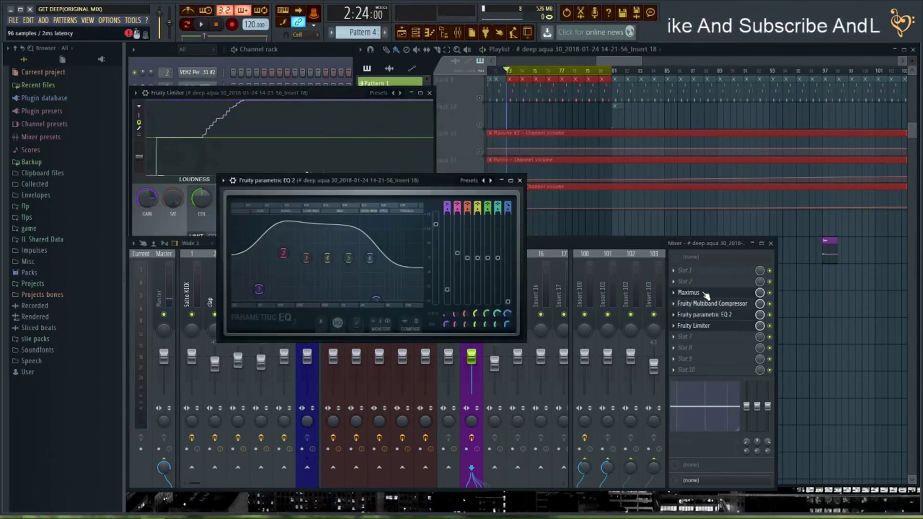
key("space")
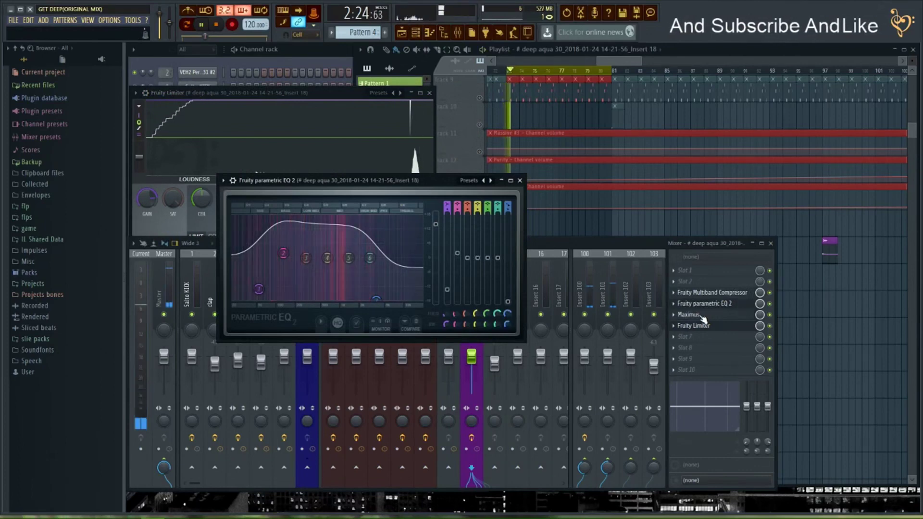
left_click_drag(699, 326, 697, 314)
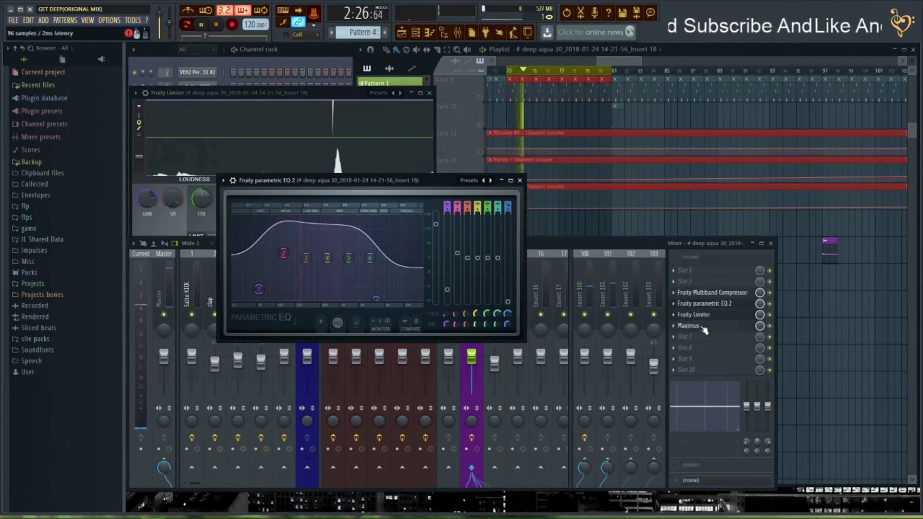
key("space")
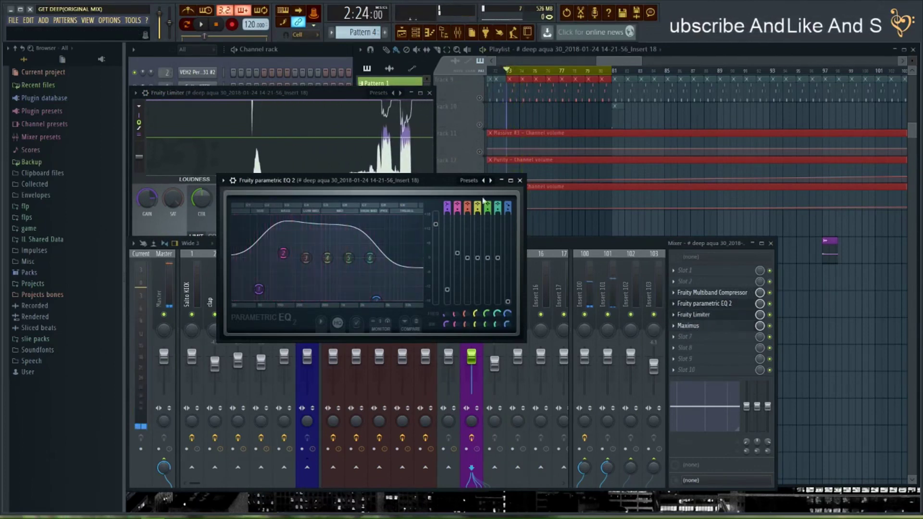
Close the EQ window, add a point near the bottom of the Maximus master curve and change its curve mode
left_click(520, 181)
left_click(693, 326)
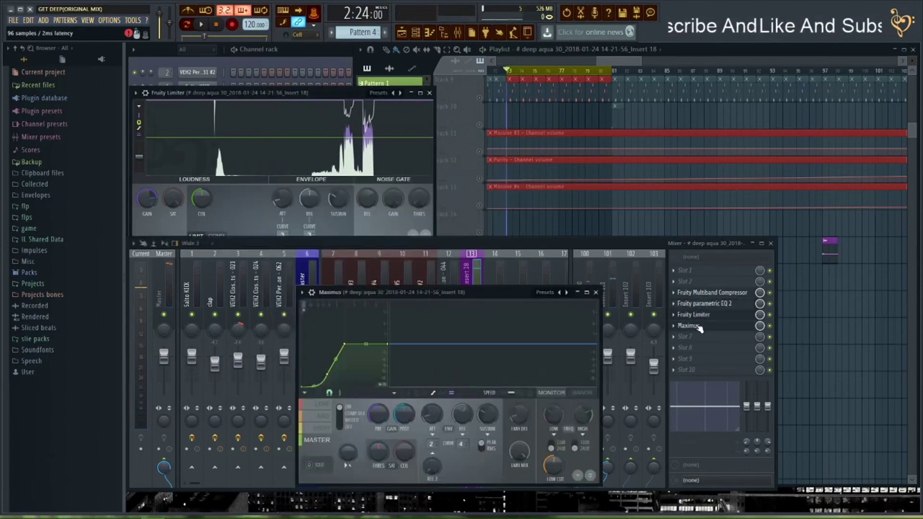
left_click(693, 326)
left_click(692, 326)
key("space")
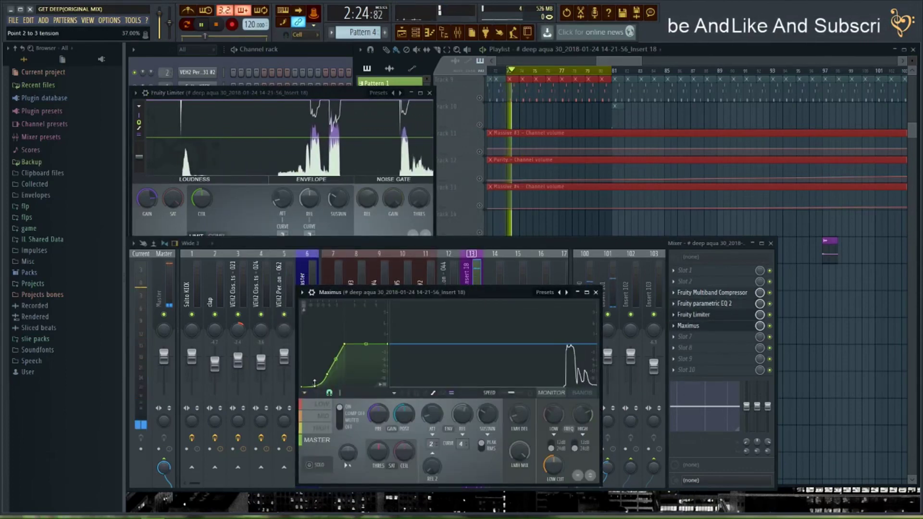
right_click(320, 386)
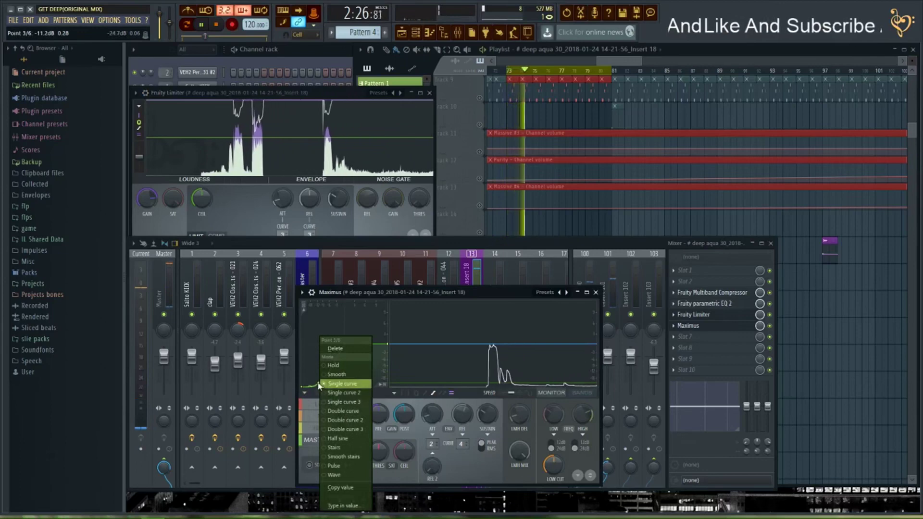
left_click(329, 407)
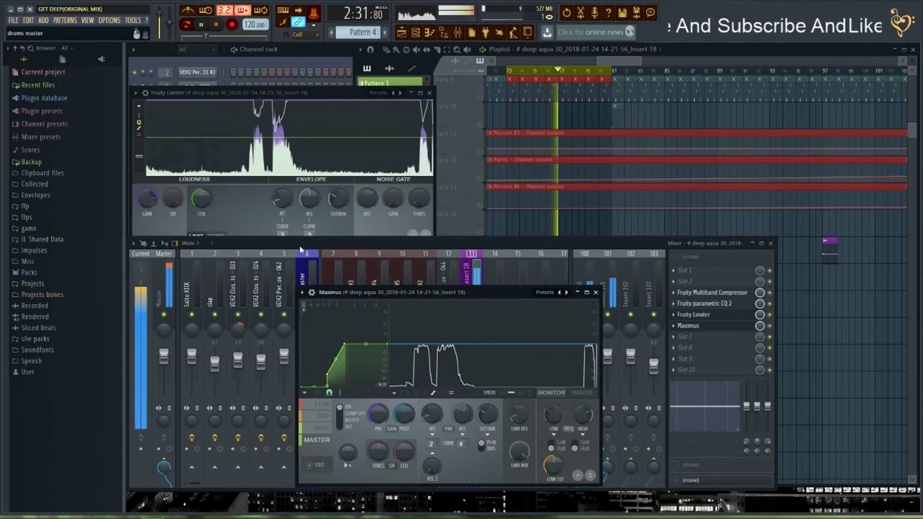
Reduce the Fruity Limiter's gain and reshape the lower points of the Maximus curve during playback
key("space")
key("space")
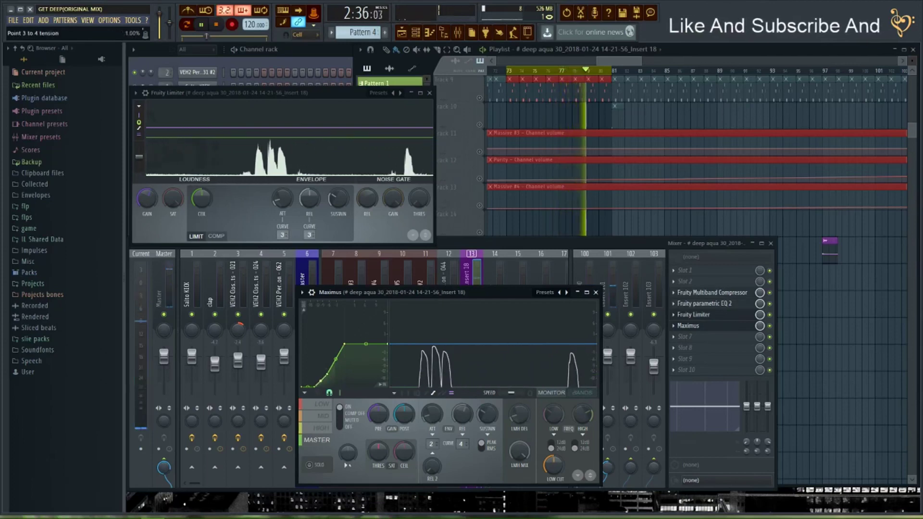
left_click_drag(327, 374, 321, 372)
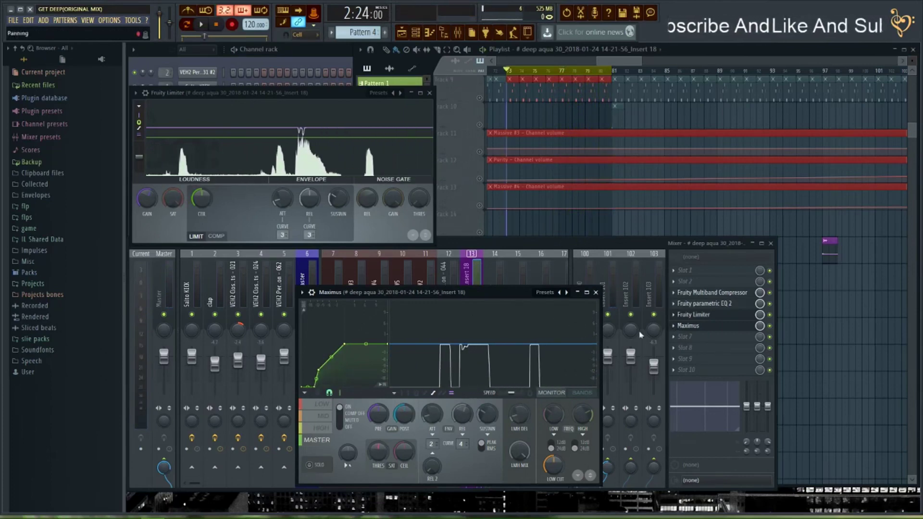
Lower the main level of Fruity parametric EQ 2, audition the vocal and close the EQ window
left_click(723, 304)
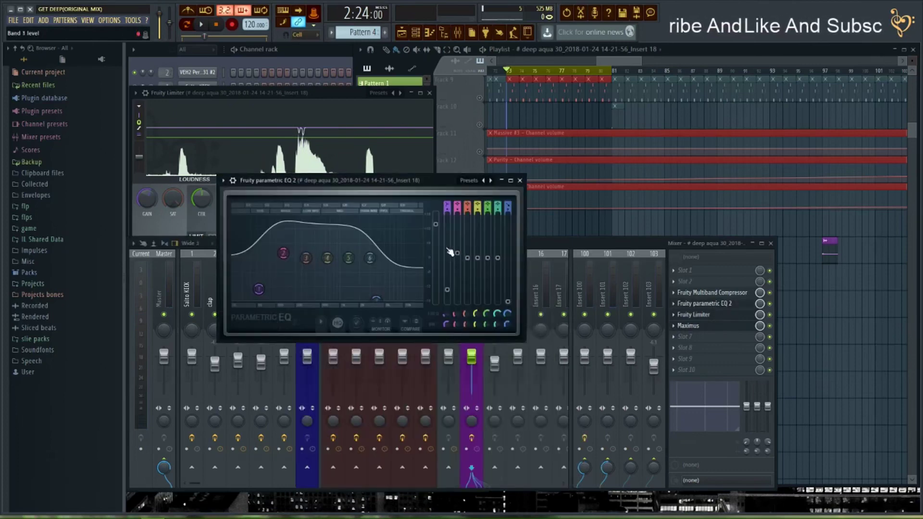
left_click_drag(436, 224, 436, 237)
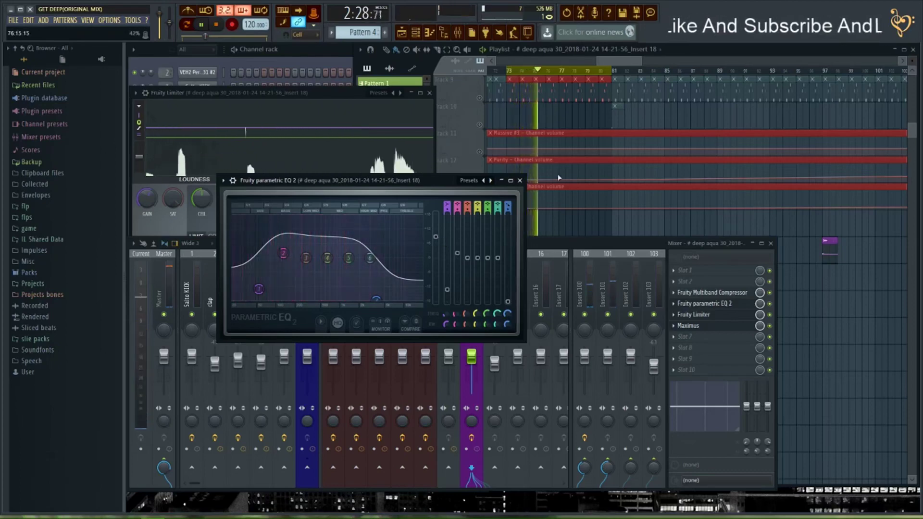
left_click(520, 180)
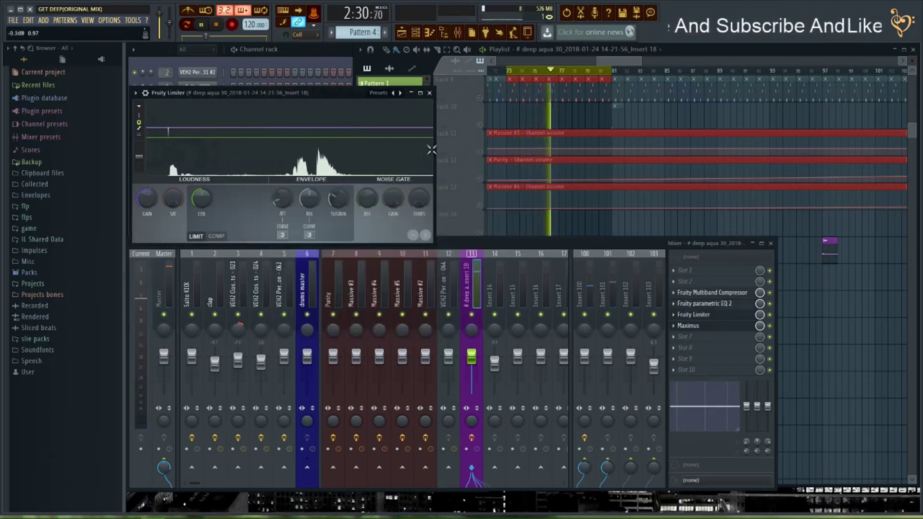
key("space")
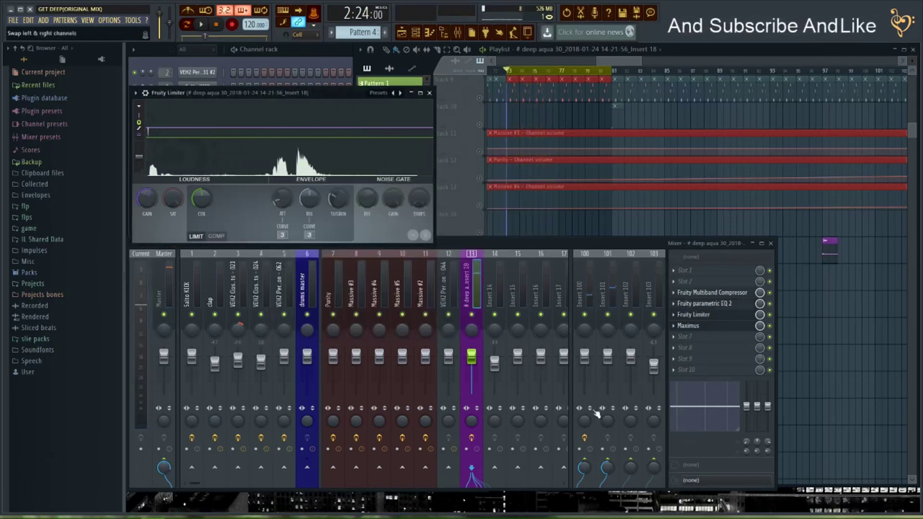
Load Fruity Reeverb 2 in slot 7 of the vocal track with a raised low cut, larger room size and about 3.7 sec decay
left_click(711, 344)
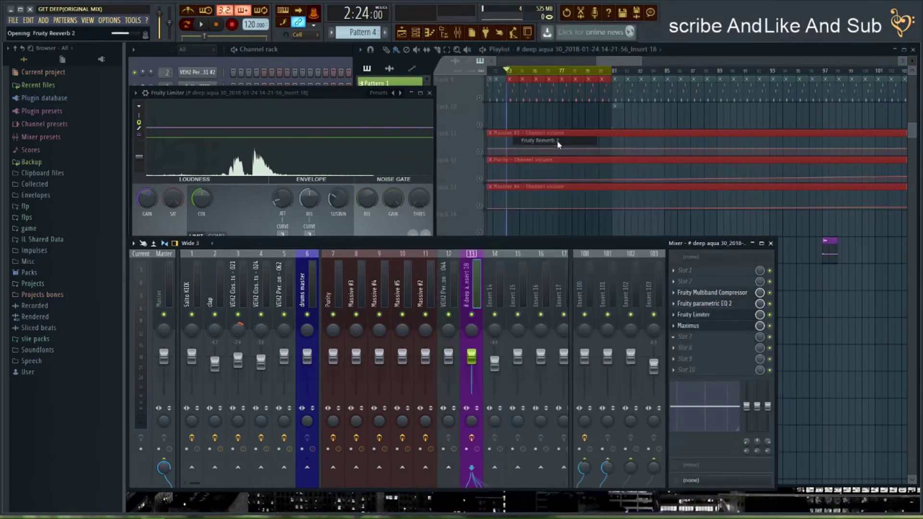
left_click(540, 140)
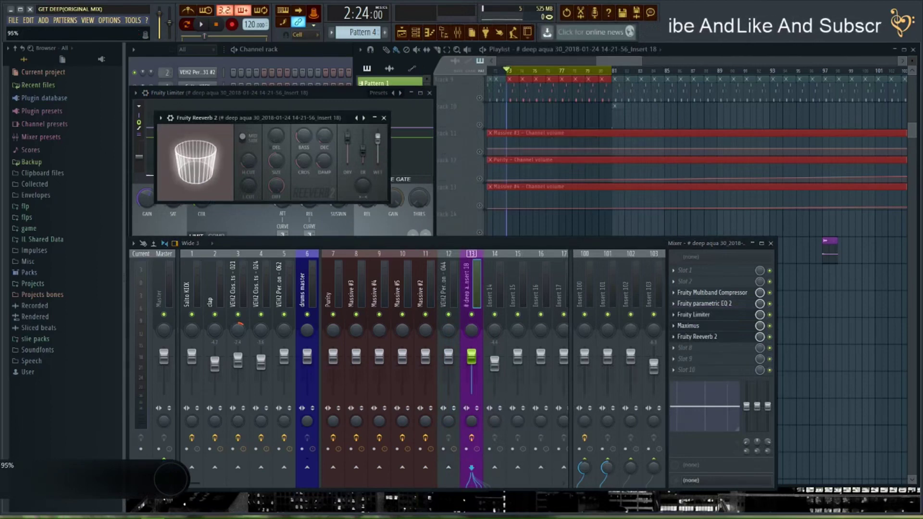
key("space")
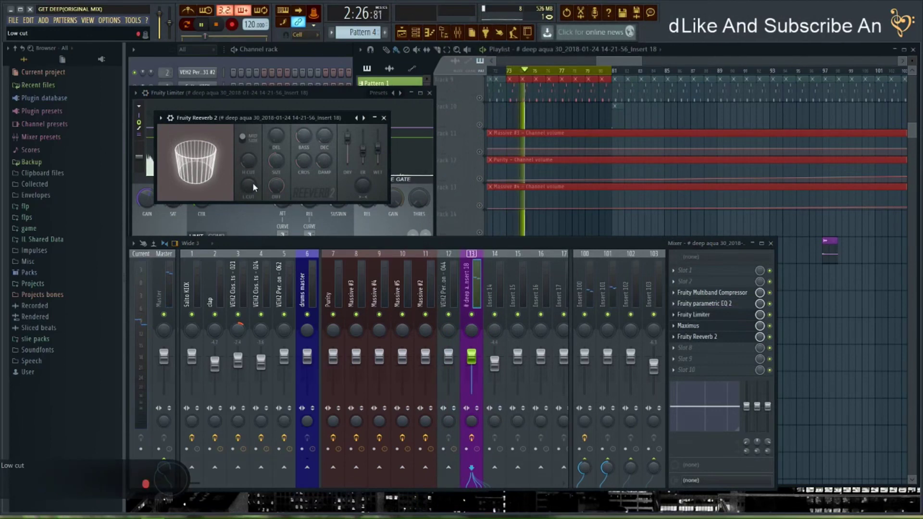
key("space")
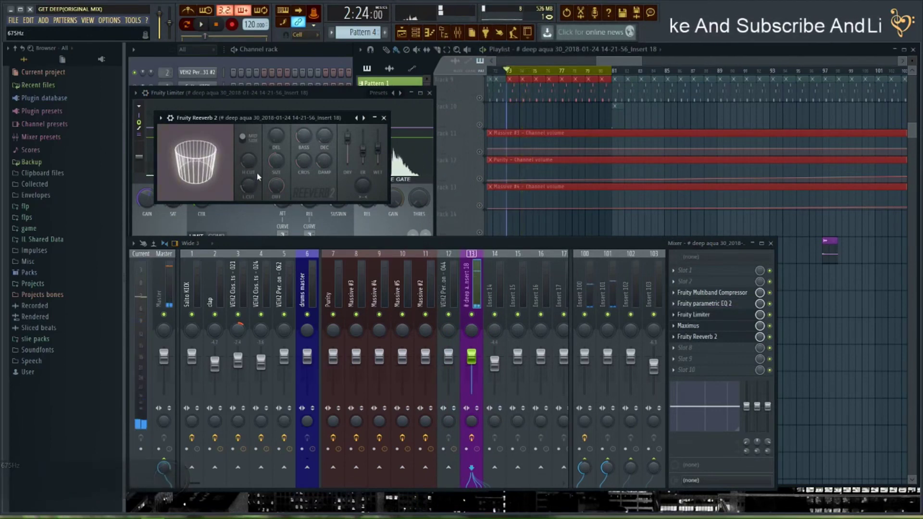
left_click_drag(272, 175, 289, 151)
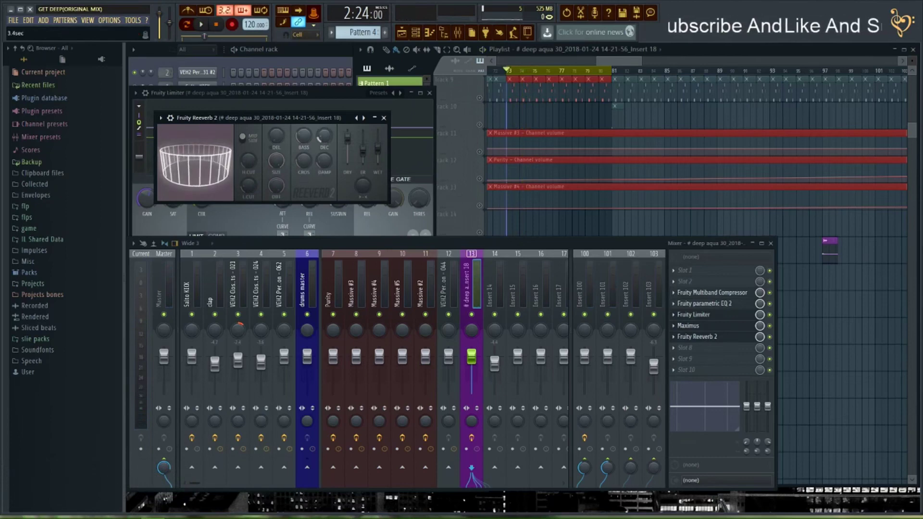
key("space")
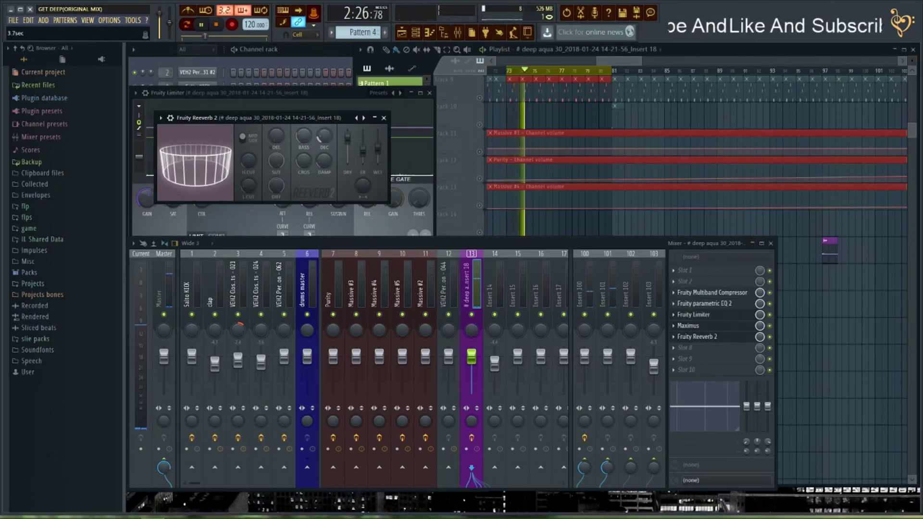
left_click(387, 120)
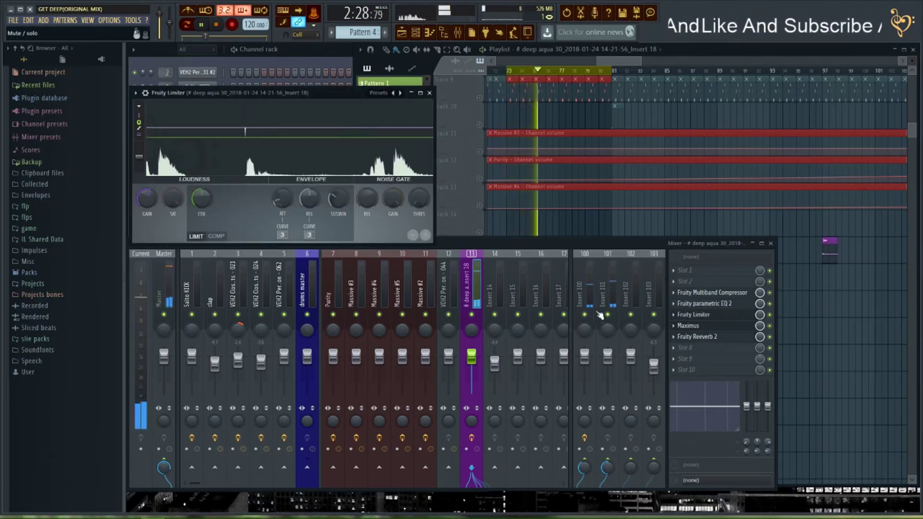
key("space")
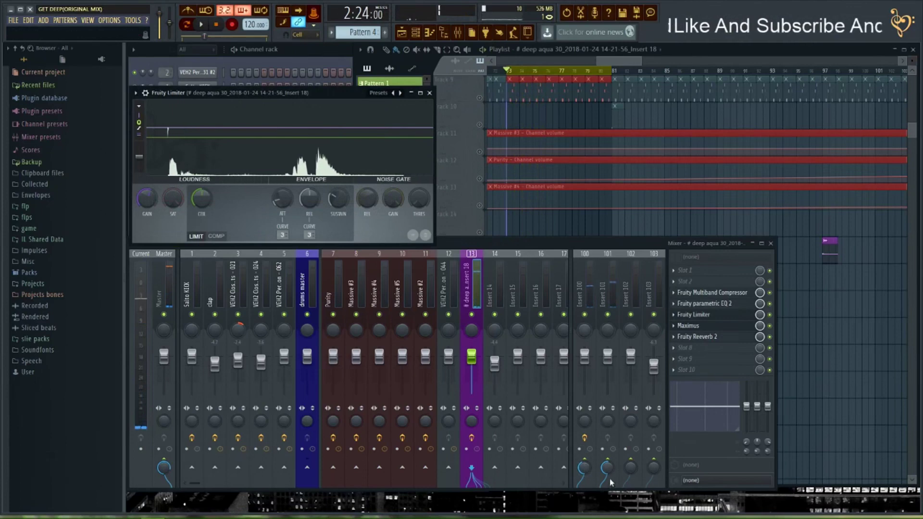
Rename mixer insert 100 as "rev" and insert 101 as "dlay"
left_click(585, 293)
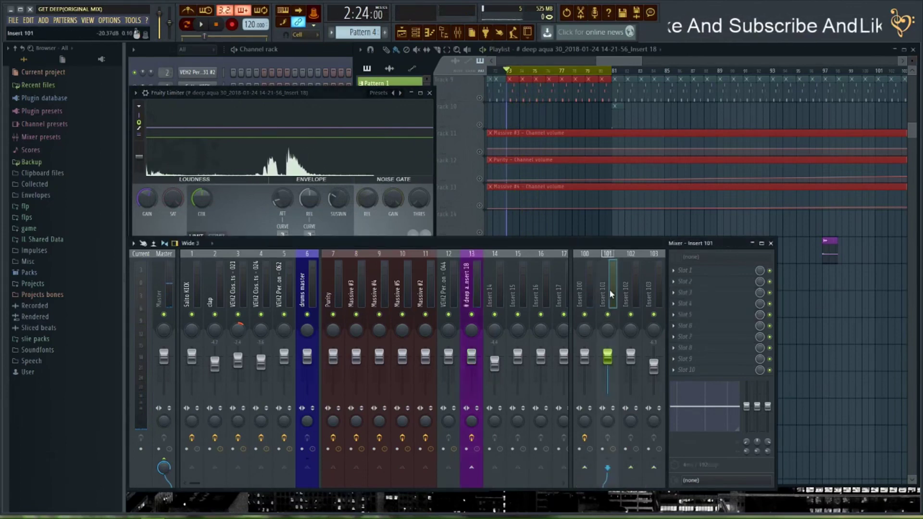
key("F2")
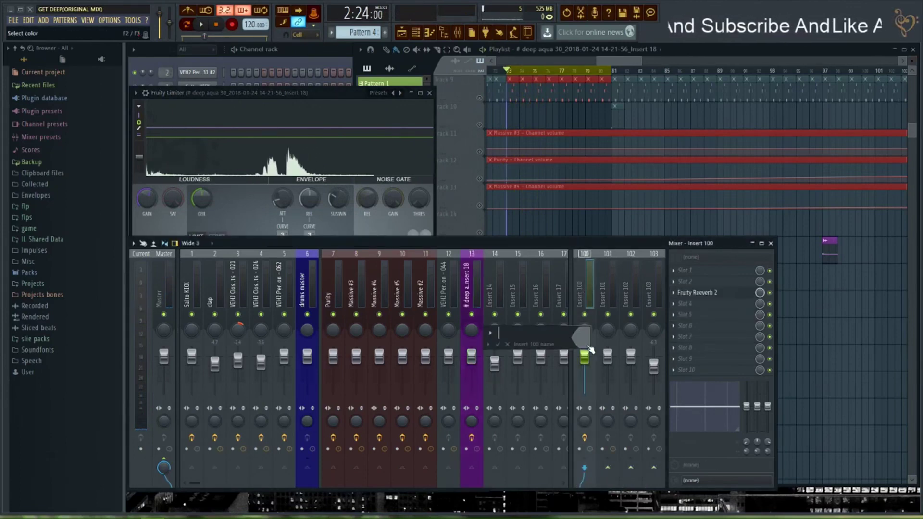
type("rev")
key("Return")
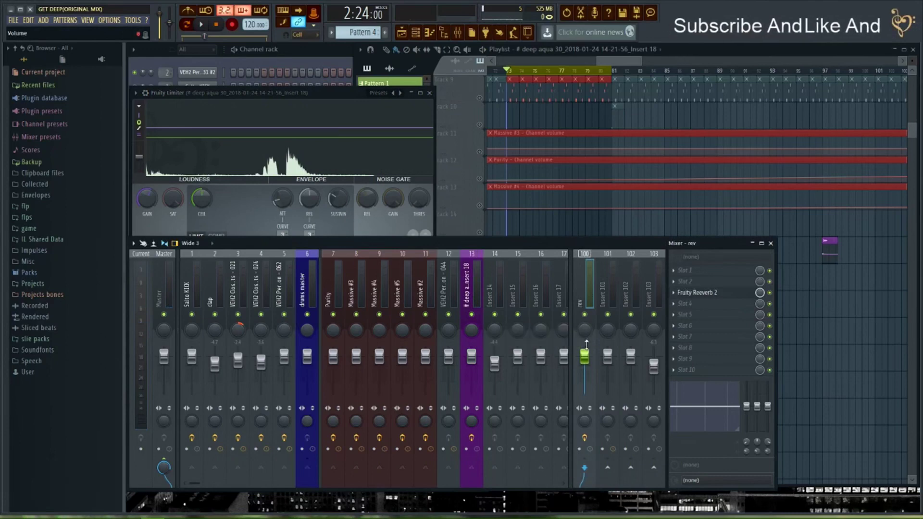
left_click(610, 304)
key("F2")
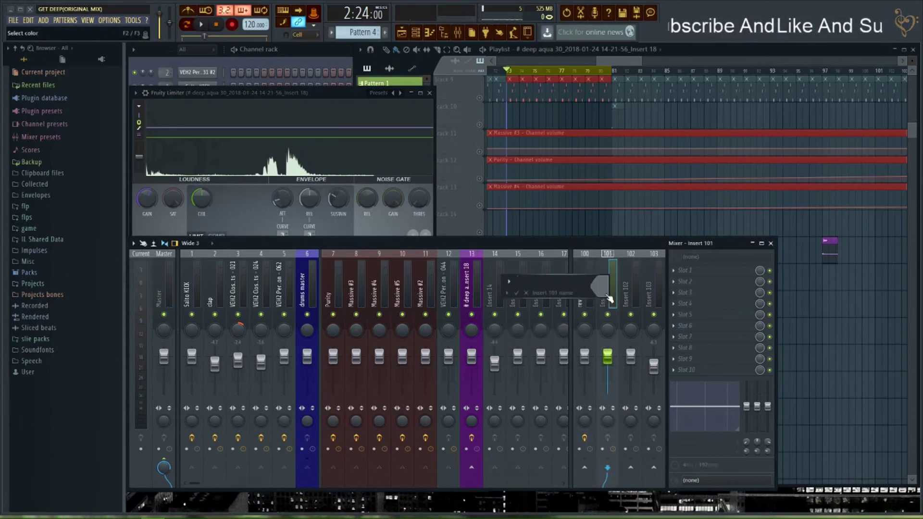
type("dlay")
key("Return")
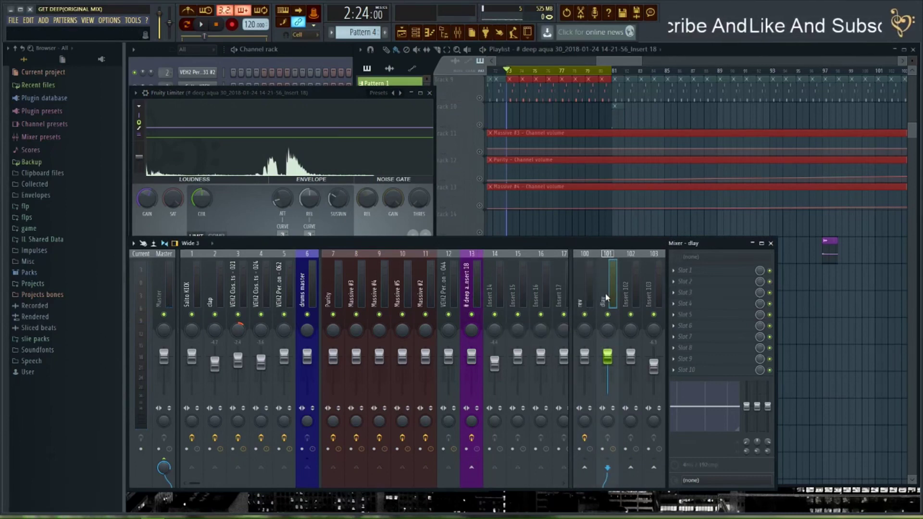
Load Fruity Delay 3 in slot 4 of the dlay track and send the vocal track to it
left_click(685, 303)
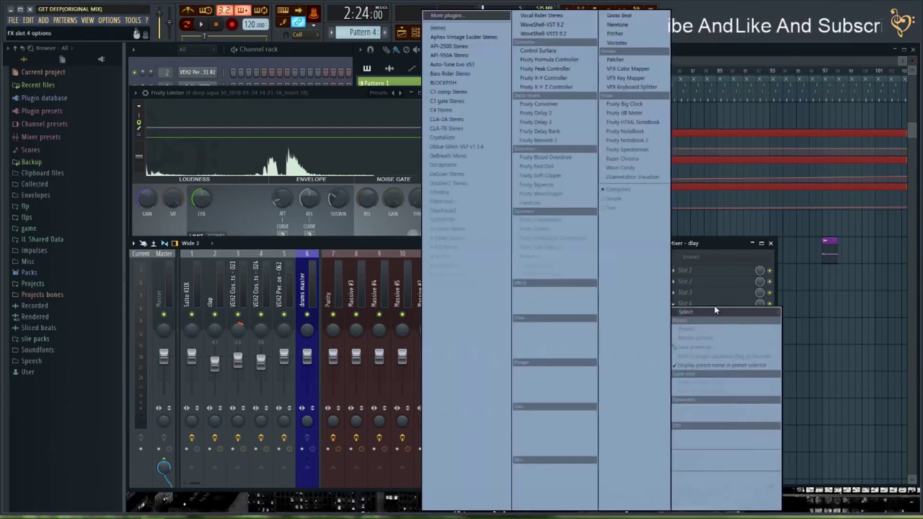
left_click(572, 122)
key("space")
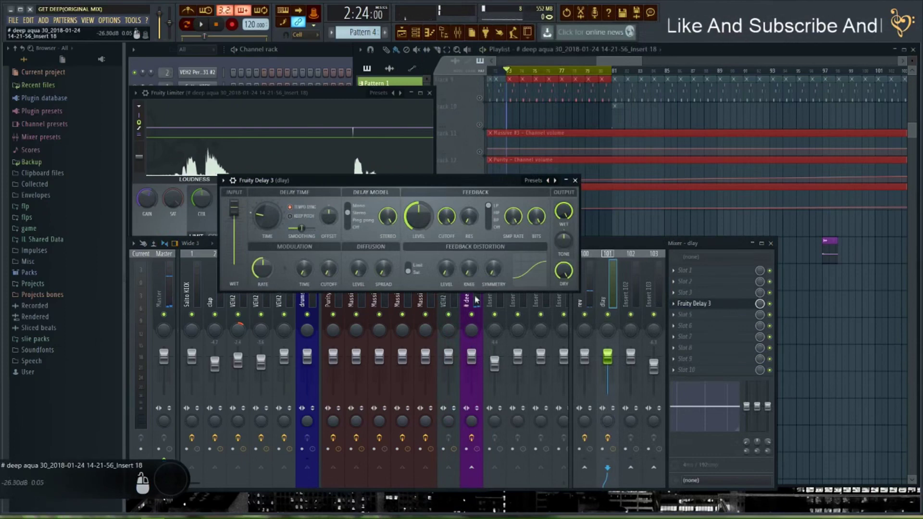
key("space")
left_click(479, 325)
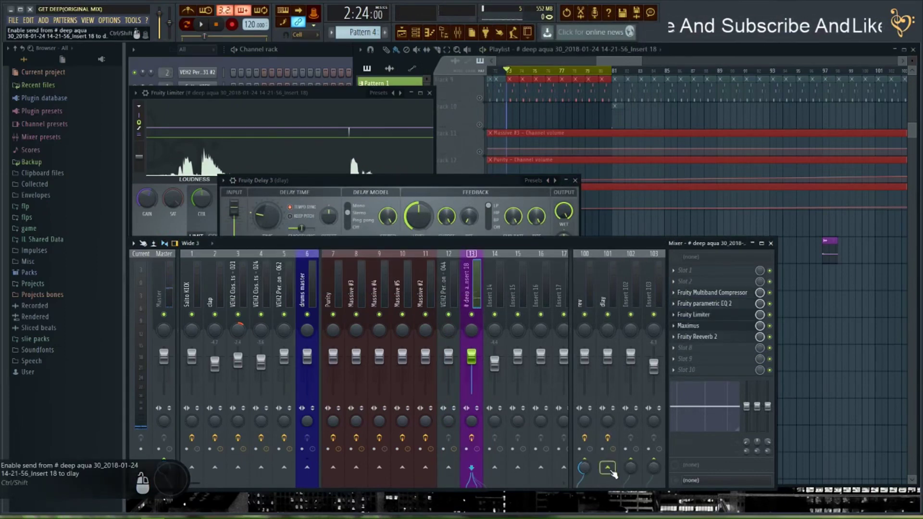
left_click(611, 471)
key("space")
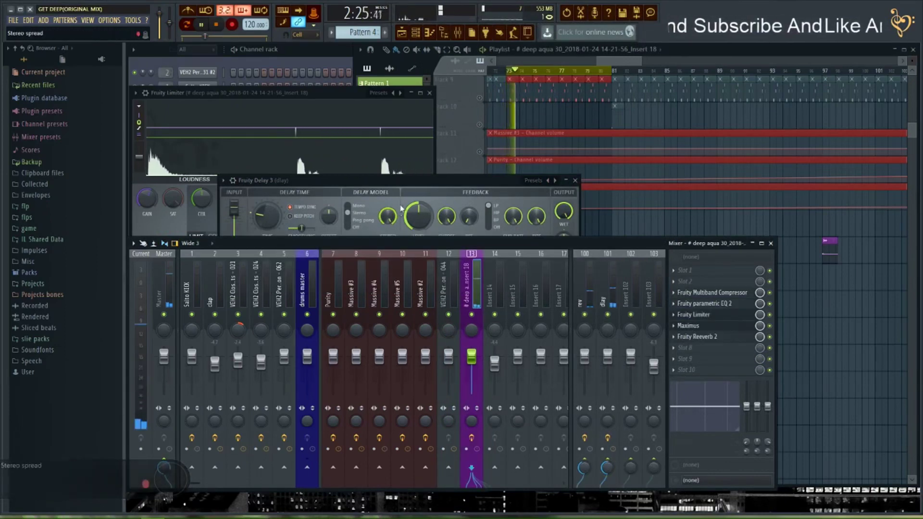
Set Fruity Delay 3 to the Ping pong model with a delay time of 2.0, more feedback and the HP filter mode
left_click(403, 183)
left_click(350, 220)
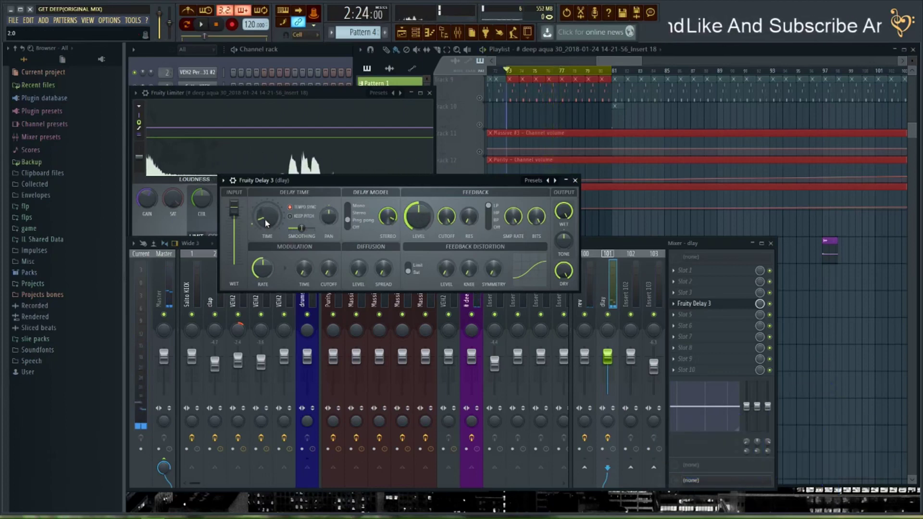
key("space")
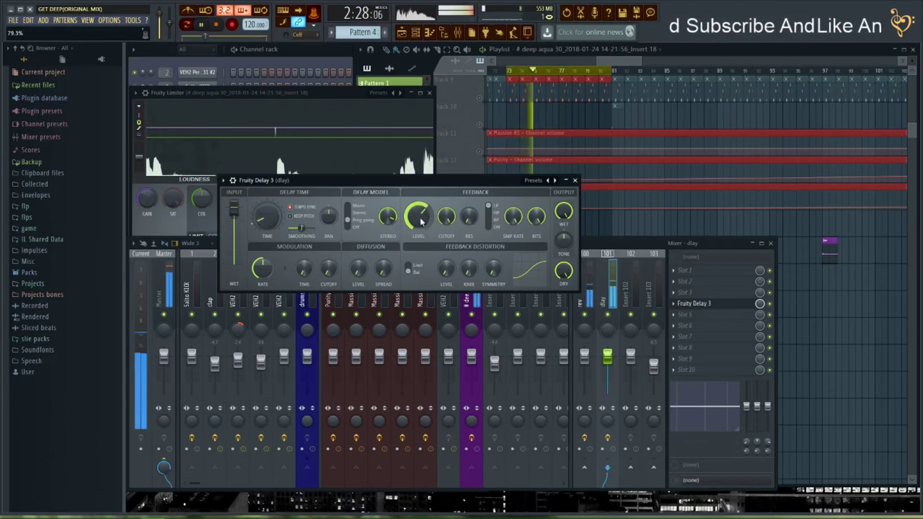
left_click(494, 222)
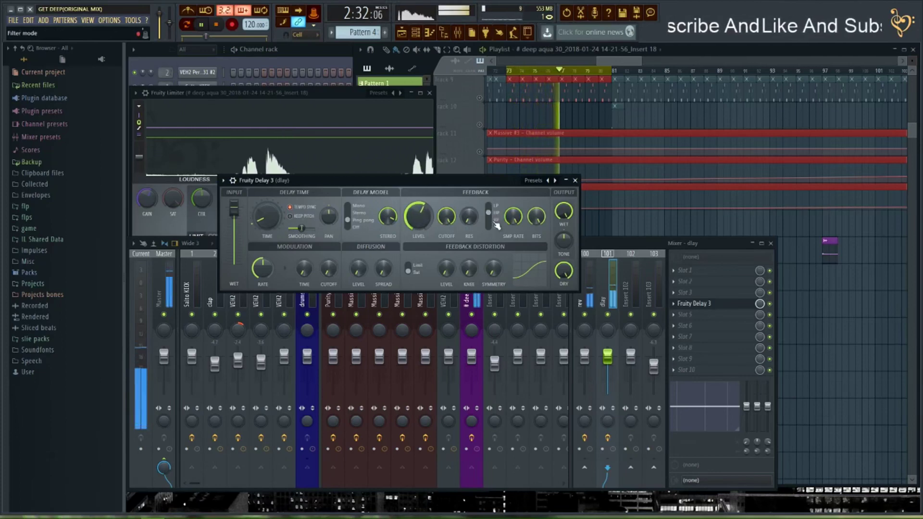
key("space")
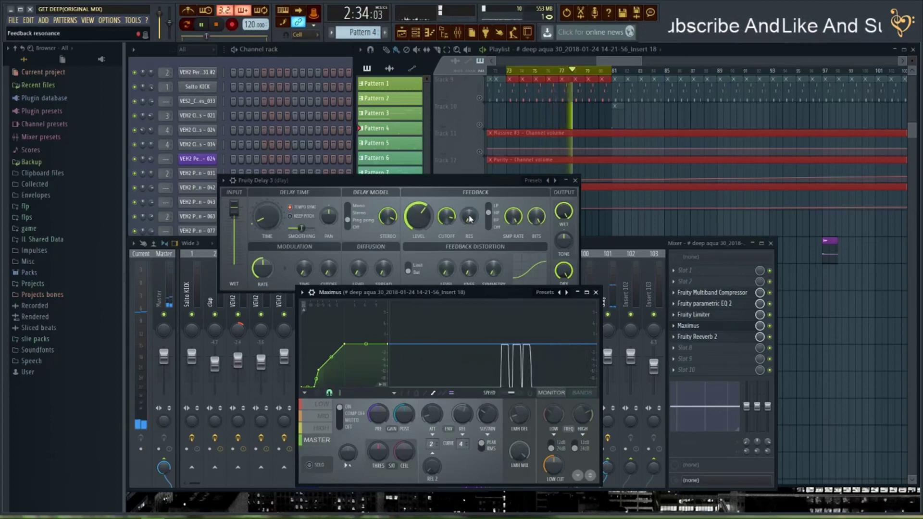
Adjust the delay's feedback level and cutoff while auditioning the vocal, and switch its filter mode to LP
left_click(453, 220)
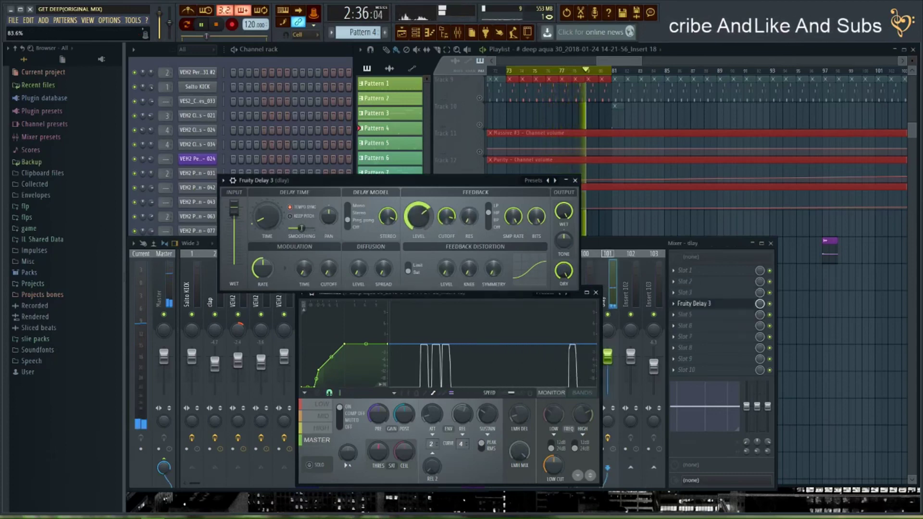
left_click_drag(454, 220, 454, 217)
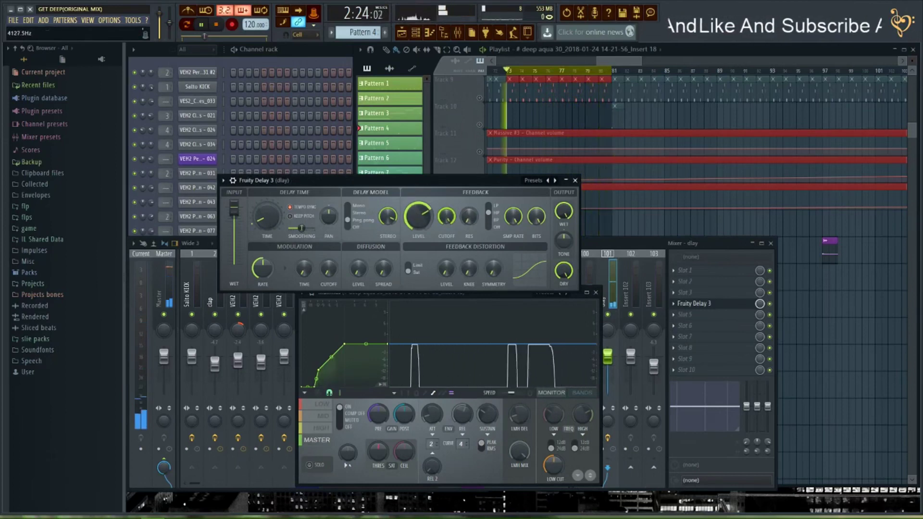
left_click_drag(450, 221, 450, 218)
key("space")
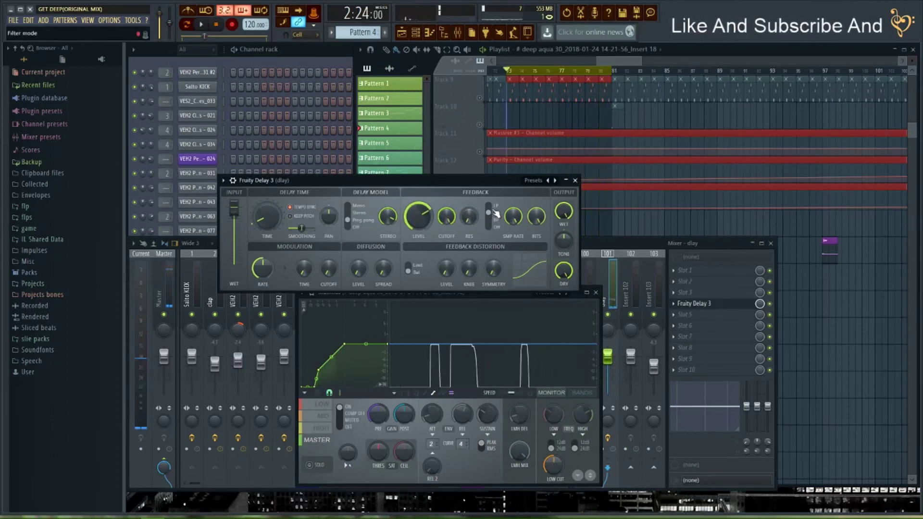
key("space")
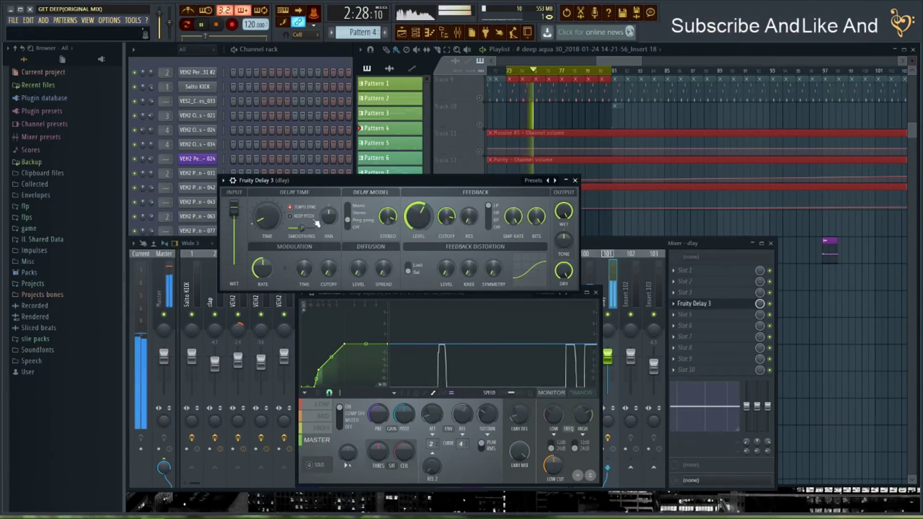
key("space")
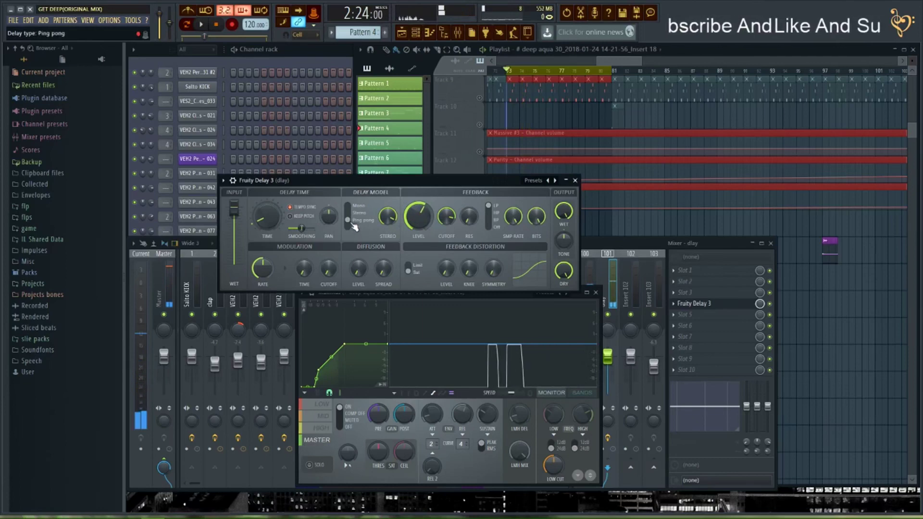
Close the Maximus window, pan the vocal track right during playback and switch the delay model to Stereo
left_click(597, 293)
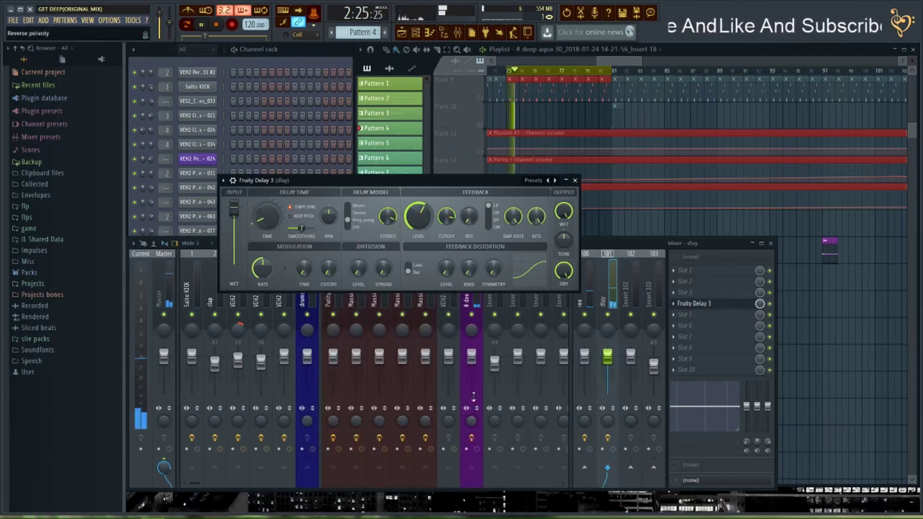
left_click(471, 330)
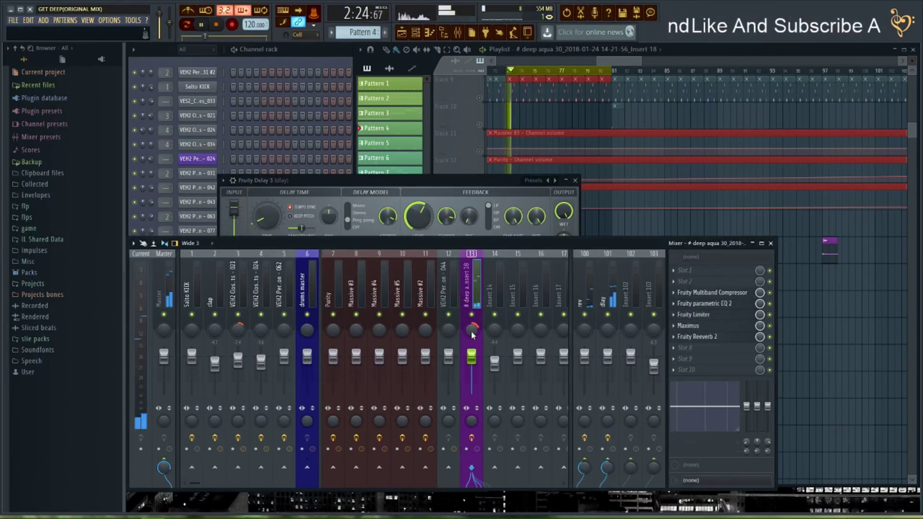
left_click(436, 187)
left_click(474, 332)
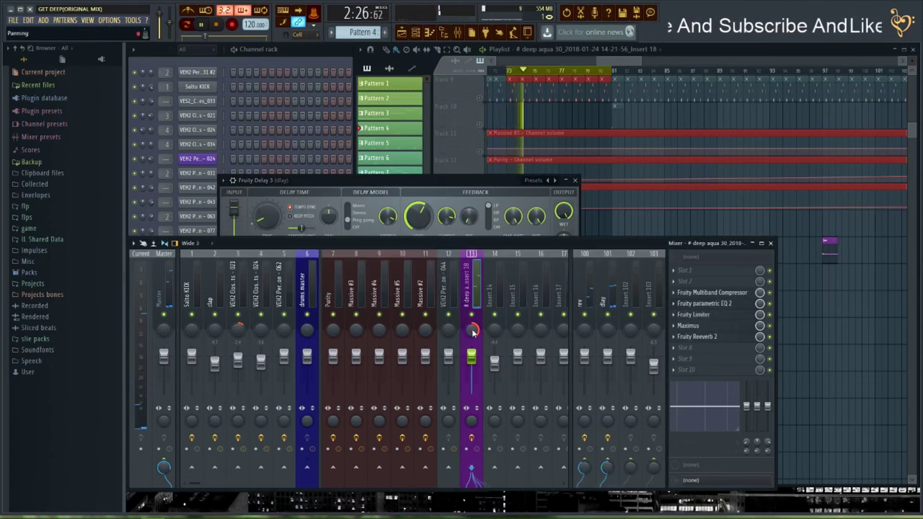
left_click(456, 186)
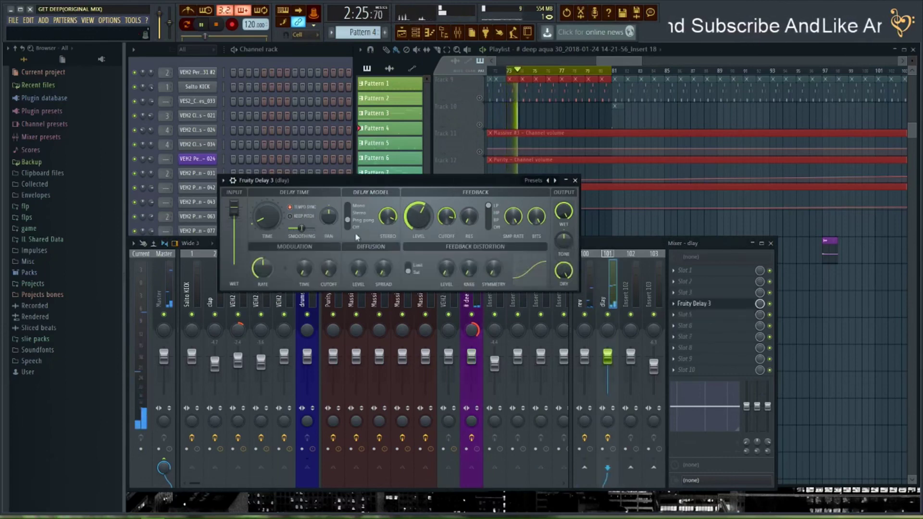
Recenter the vocal track's panning, close the Fruity Delay 3 window and stop playback
left_click(471, 330)
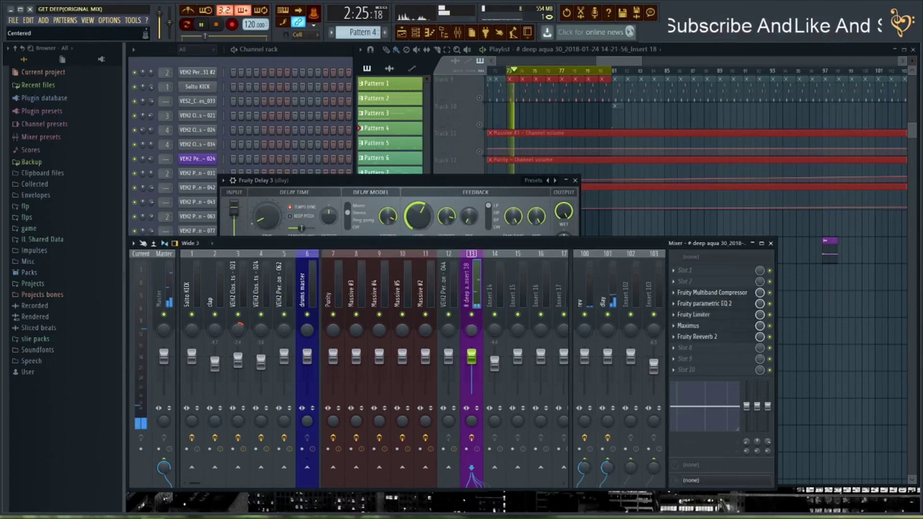
left_click(380, 182)
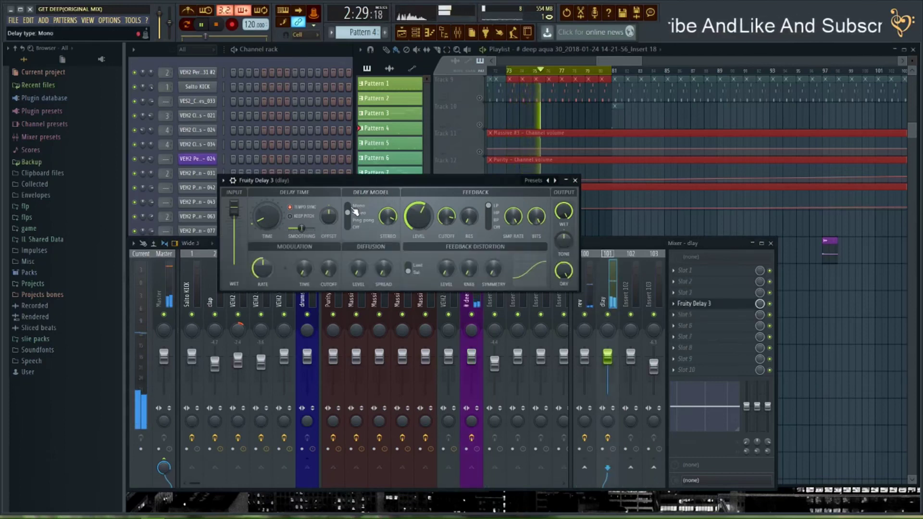
left_click(575, 181)
key("space")
Clear the playlist's time selection over bars 73 to 81 and show more of the arrangement
left_click(638, 59)
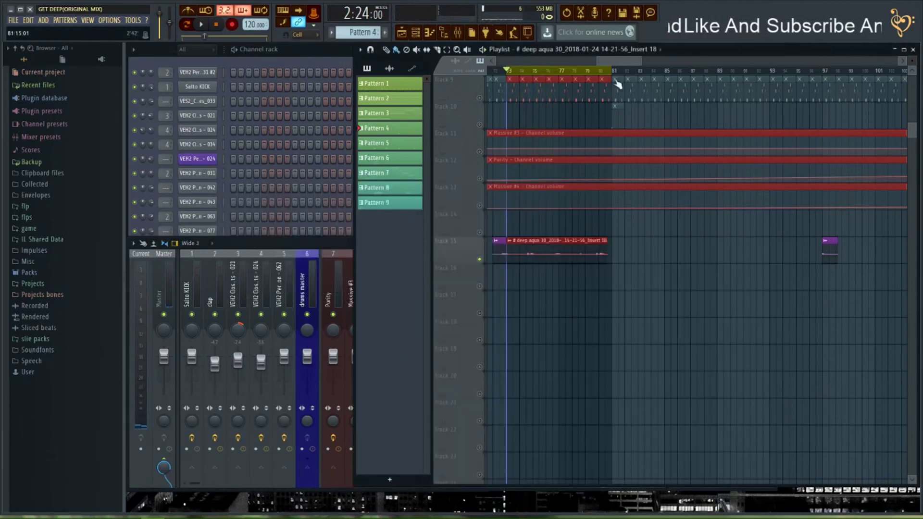
scroll(576, 76, "down", 3)
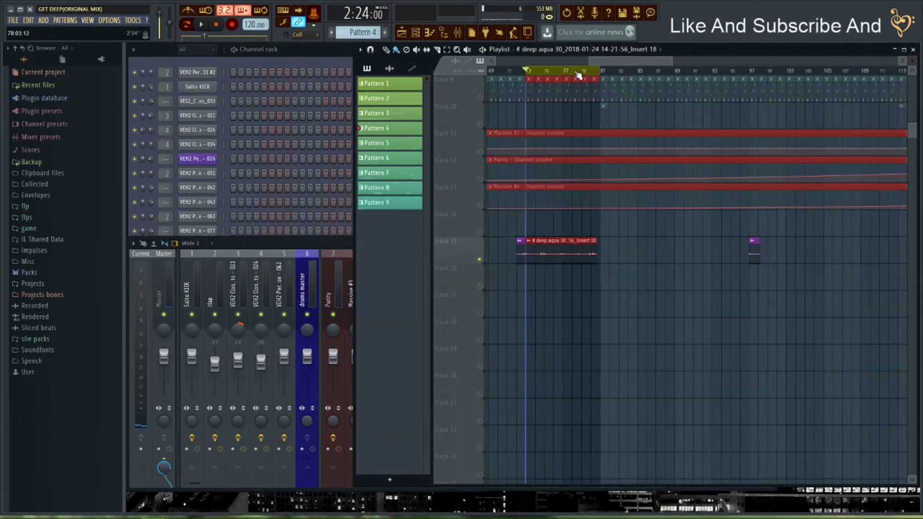
left_click(544, 76, "ctrl")
scroll(566, 72, "down", 3)
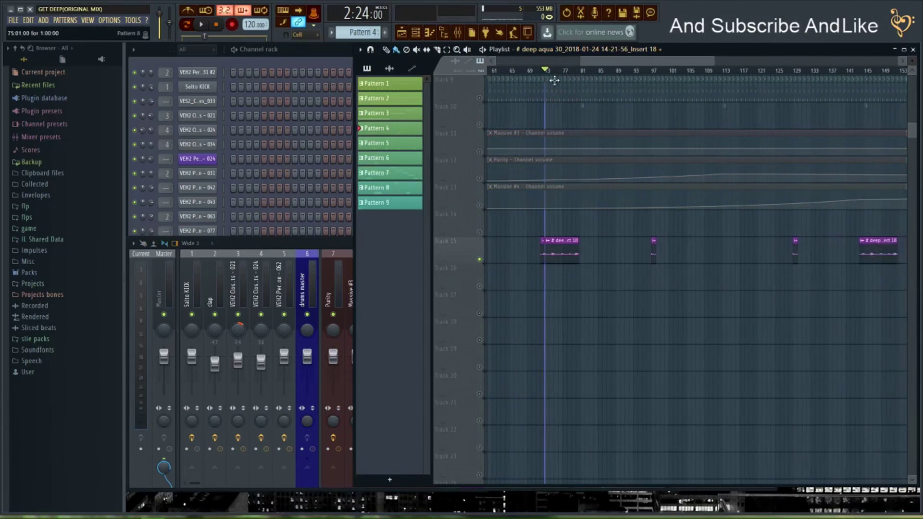
Unsolo the vocal track in the playlist and start playing the arrangement with all tracks
scroll(548, 78, "up", 3)
left_click(532, 72)
key("space")
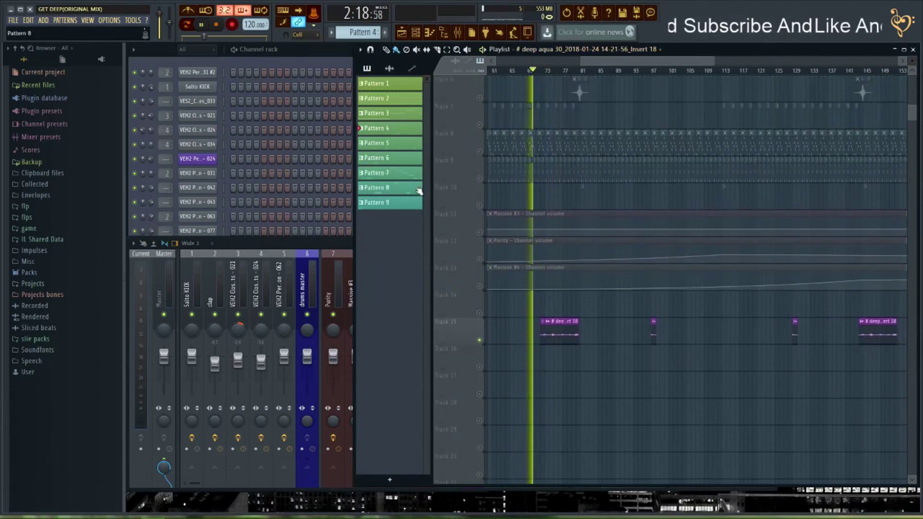
key("space")
left_click(480, 340)
key("space")
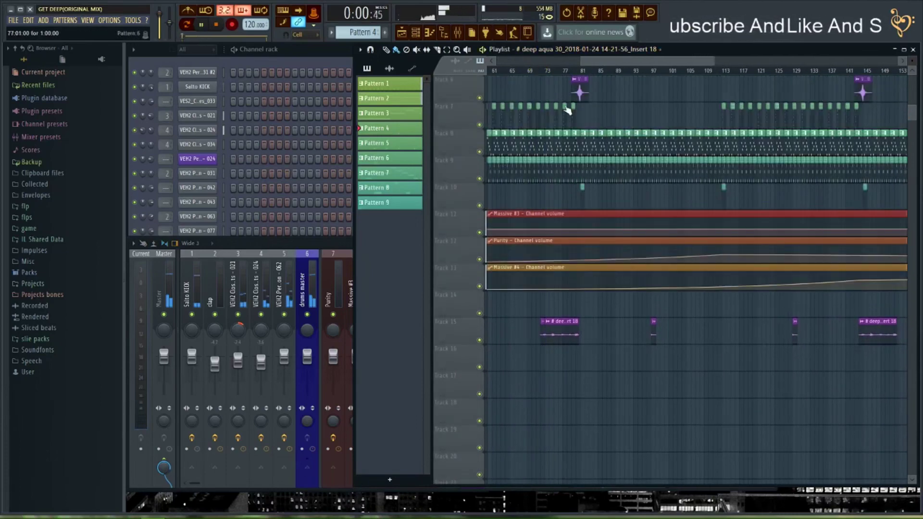
Play the full arrangement from bar 71, just before the vocal phrase
scroll(607, 73, "down", 3)
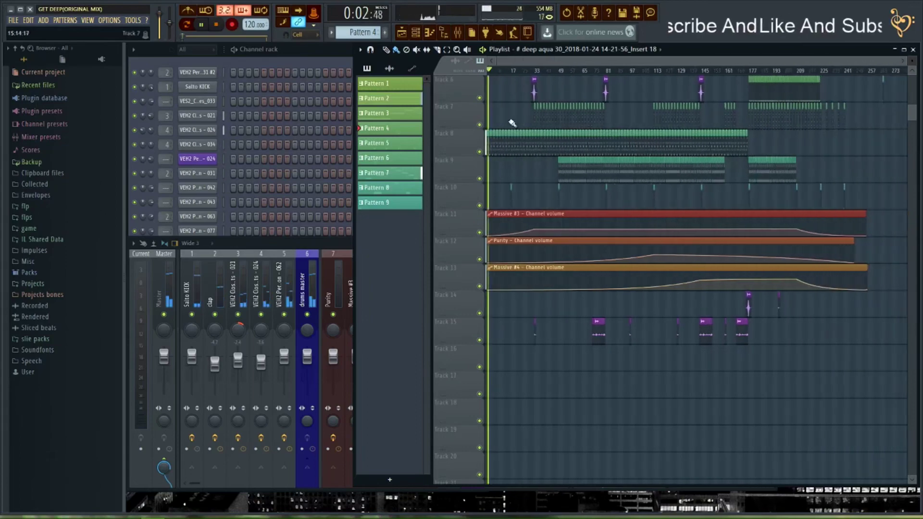
scroll(509, 126, "up", 5)
scroll(511, 130, "down", 2)
scroll(511, 130, "up", 1)
left_click(591, 71)
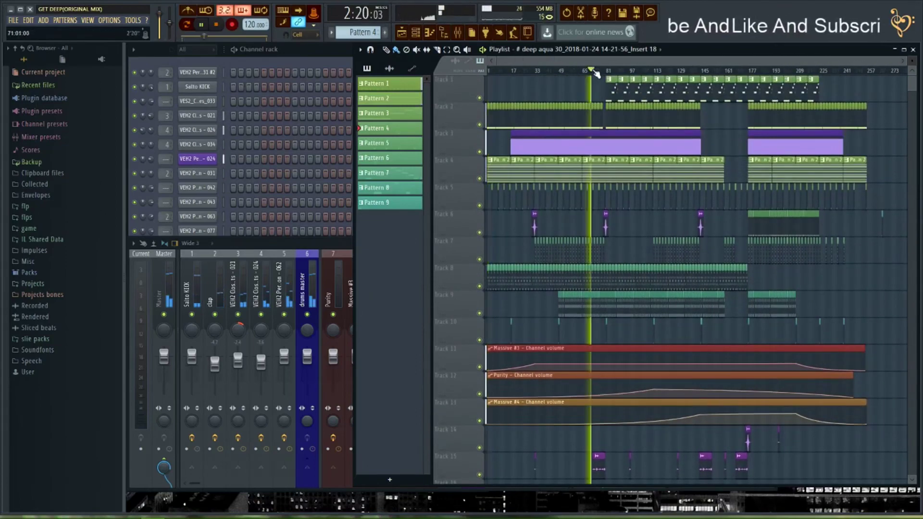
scroll(610, 72, "up", 4)
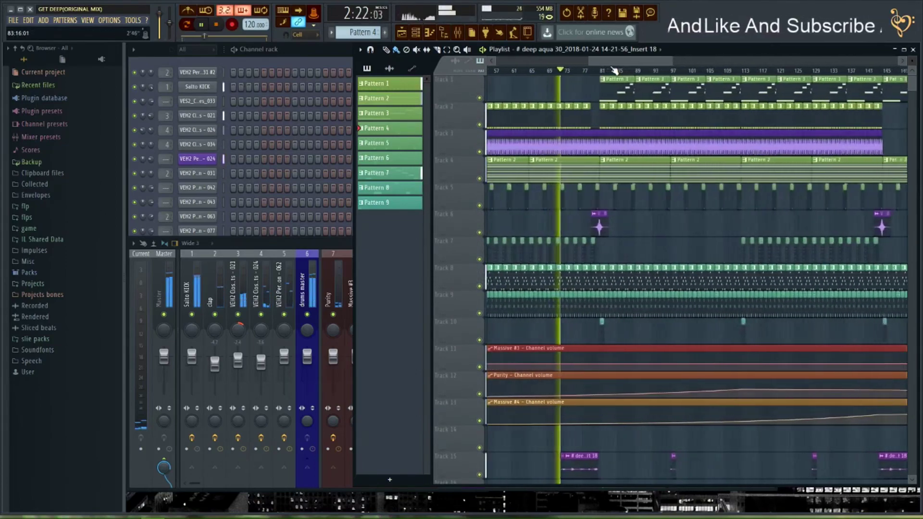
Open the channel settings of the VEH2 Percussive Loops - 024 clip, solo Track 3 and play it from around bar 76
double_click(557, 141)
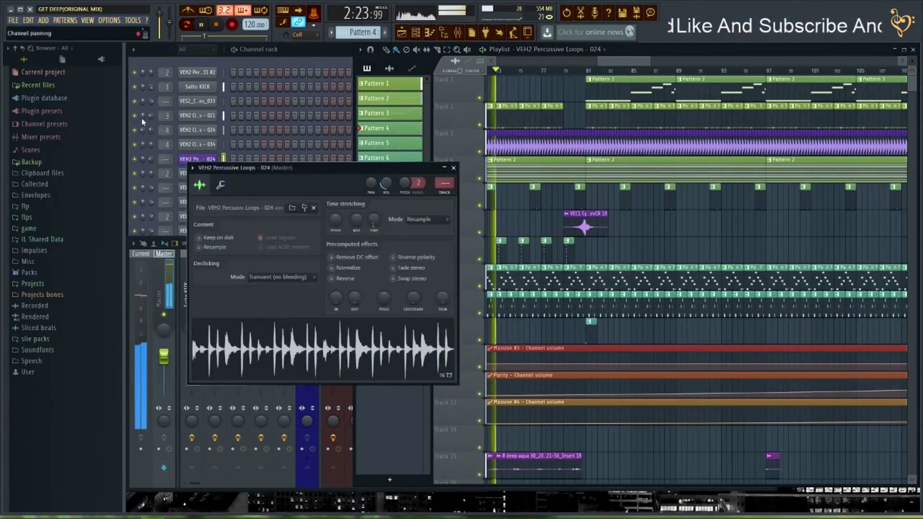
key("space")
left_click(275, 66)
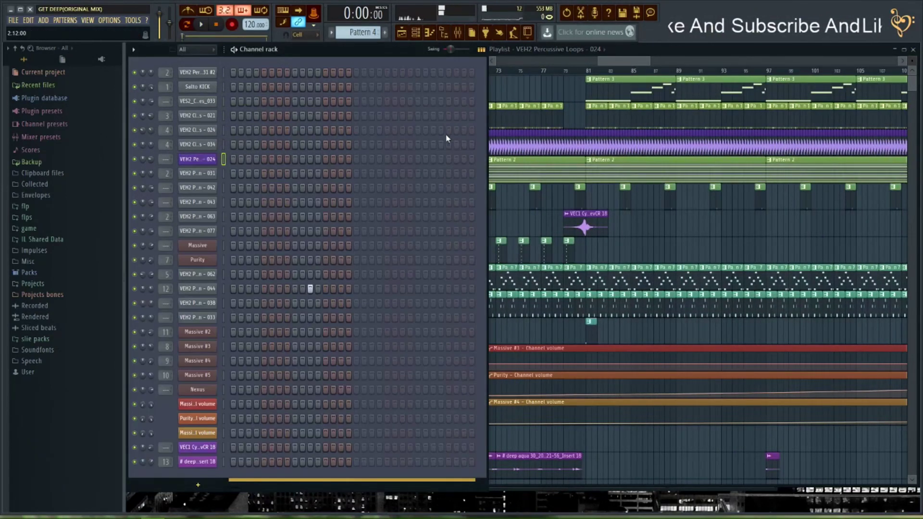
double_click(555, 140)
left_click(507, 128)
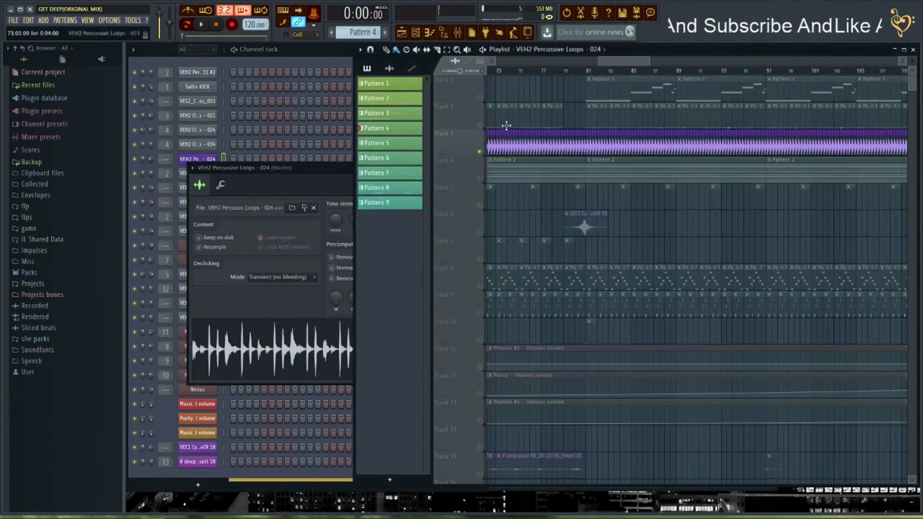
left_click(538, 74)
key("space")
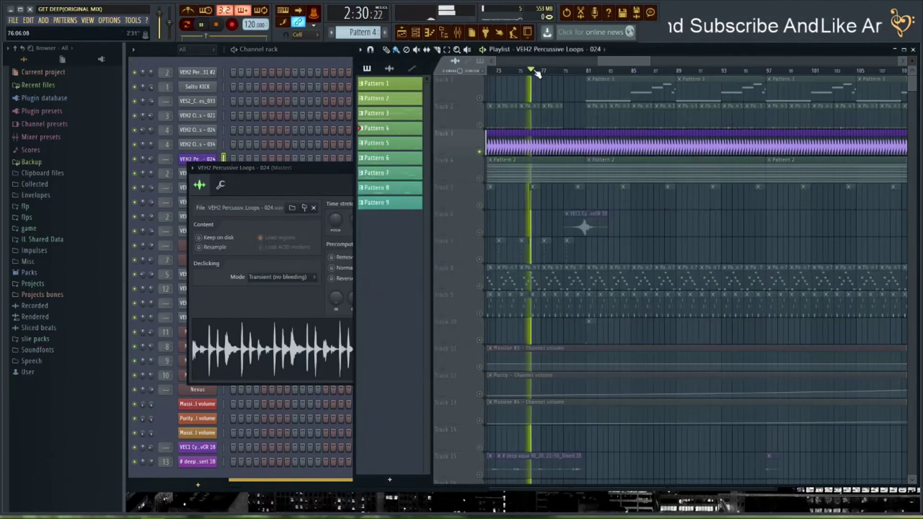
Route the percussive loop through free mixer track 15 into drums master instead of the Master, and lower its level slightly
left_click(329, 182)
key("ctrl+l")
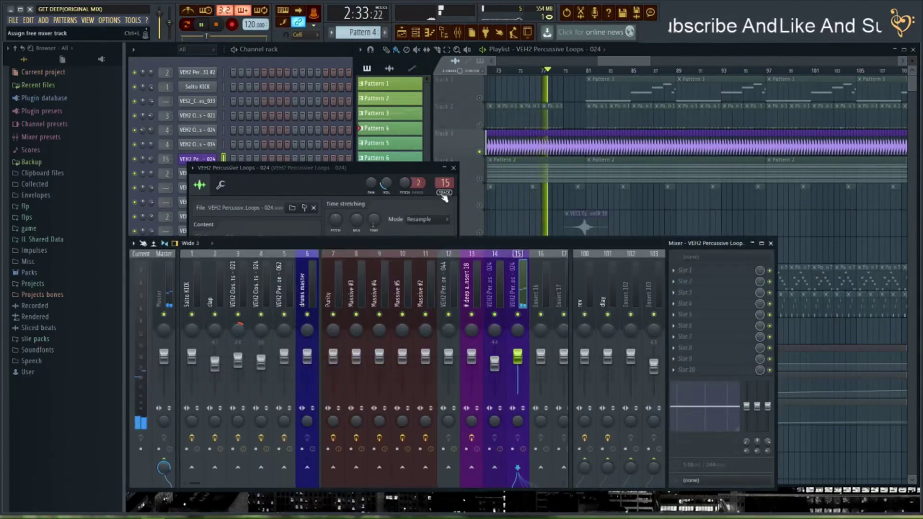
left_click(307, 466)
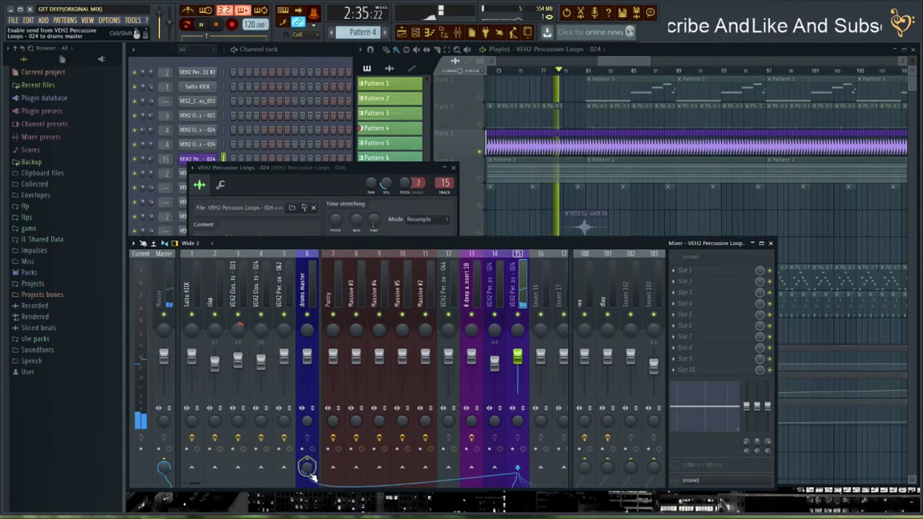
left_click(162, 463)
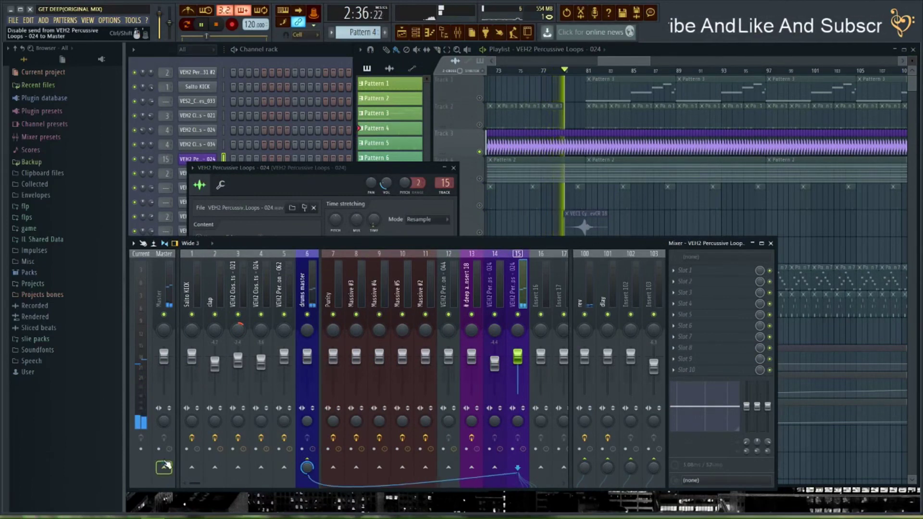
left_click(310, 298)
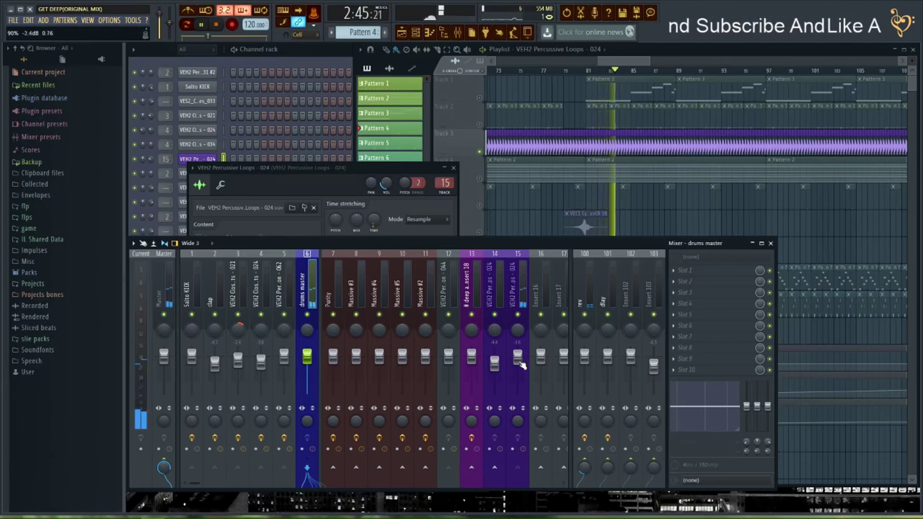
Unsolo Track 3 and audition the full arrangement from bar 81 and again from bar 75
key("space")
right_click(476, 131)
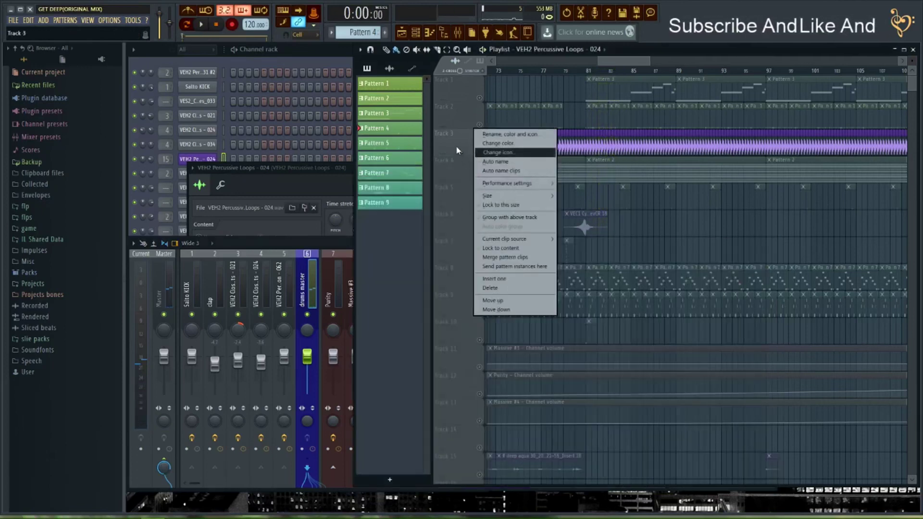
left_click(457, 150)
right_click(480, 151)
left_click(596, 73)
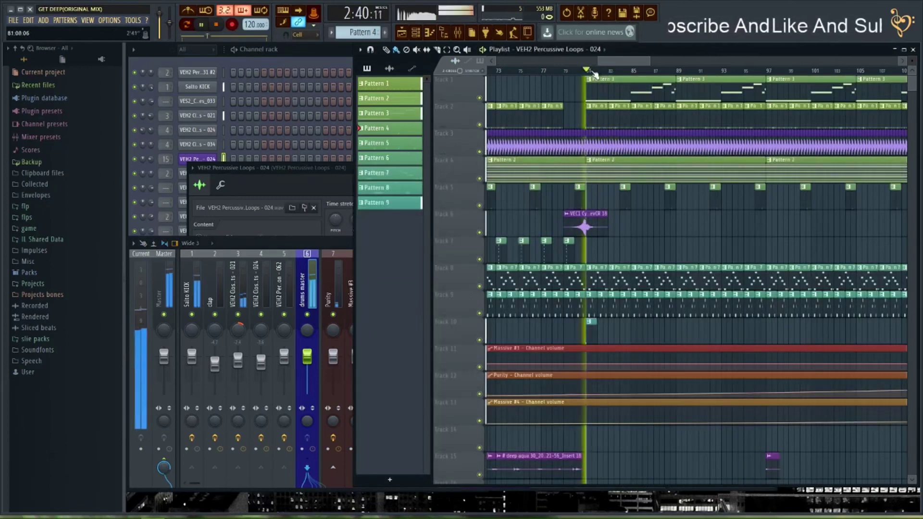
scroll(591, 73, "down", 3)
left_click(564, 72)
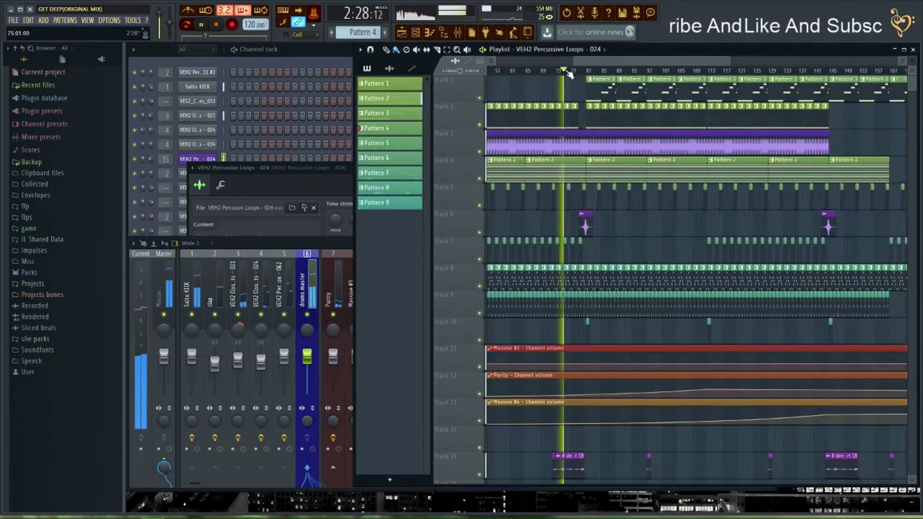
scroll(566, 73, "up", 2)
Lower the vocal's mixer track 13 to about -11 dB during playback
left_click(333, 252)
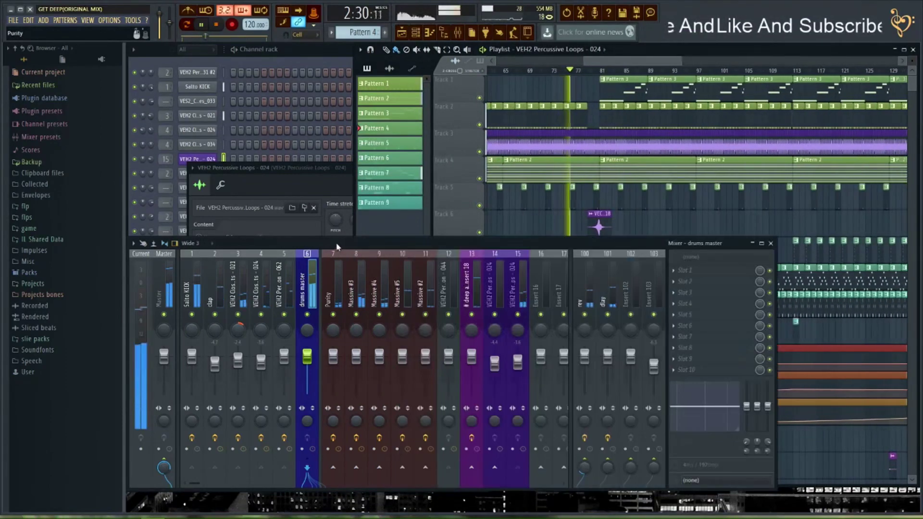
left_click(526, 368)
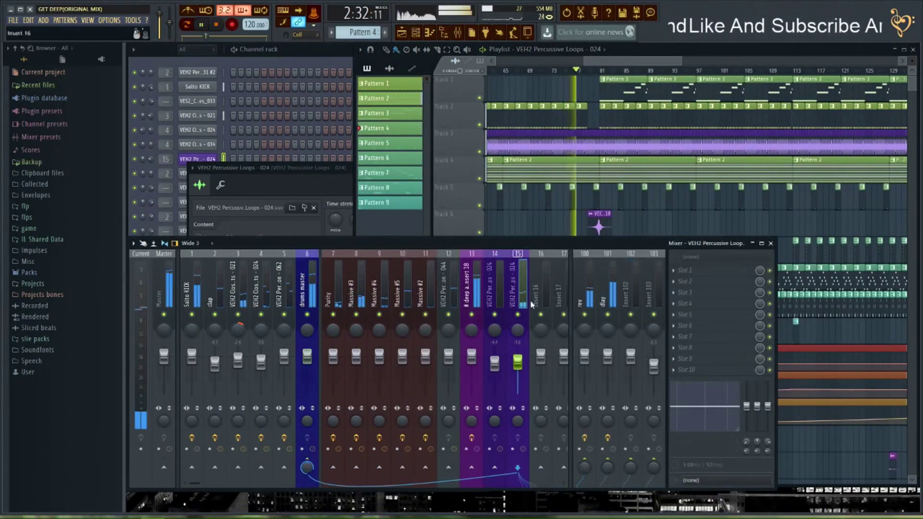
scroll(377, 284, "down", 3)
left_click(395, 341)
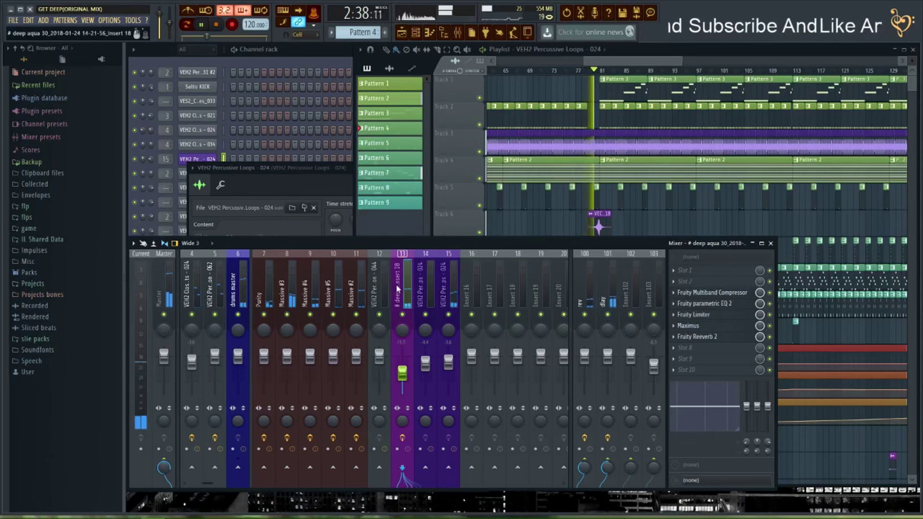
scroll(398, 288, "up", 3)
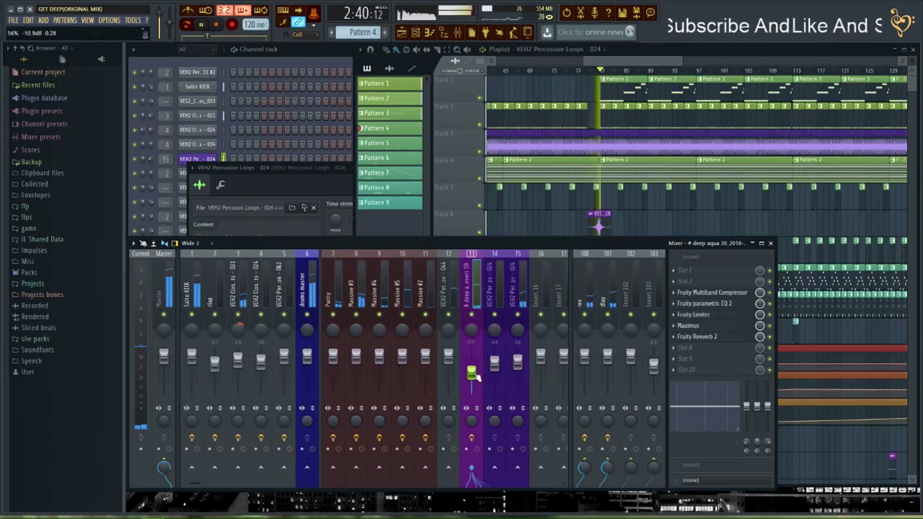
Open Pattern 7's notes from the playlist, close the piano roll and adjust the Massive #4 channel volume
left_click(641, 57)
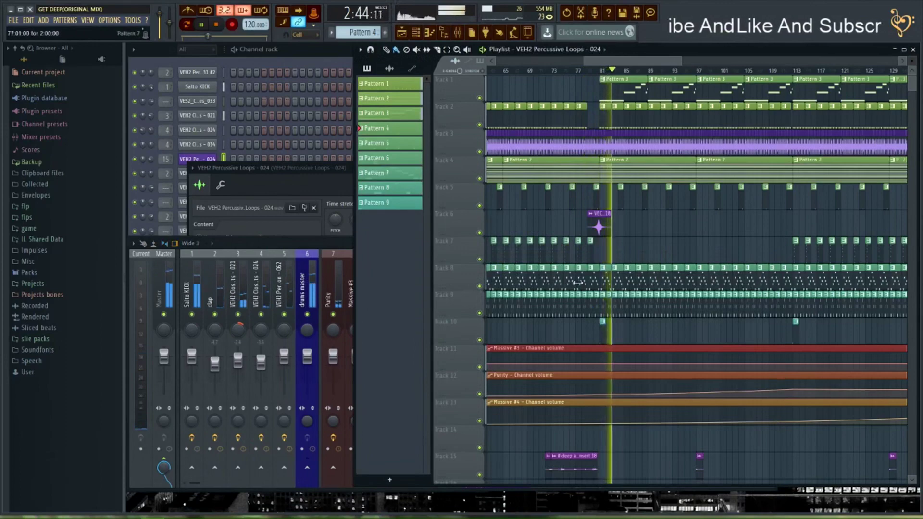
double_click(560, 287)
key("F7")
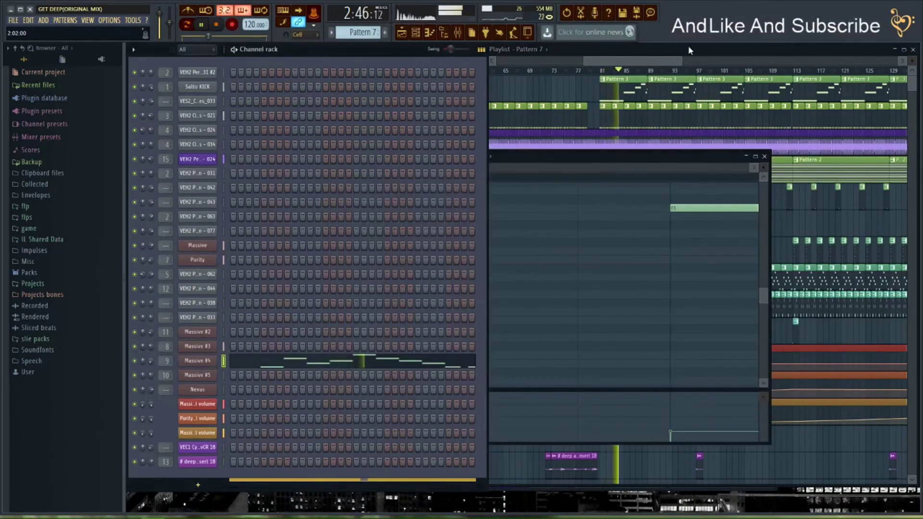
left_click(687, 46)
left_click(152, 366)
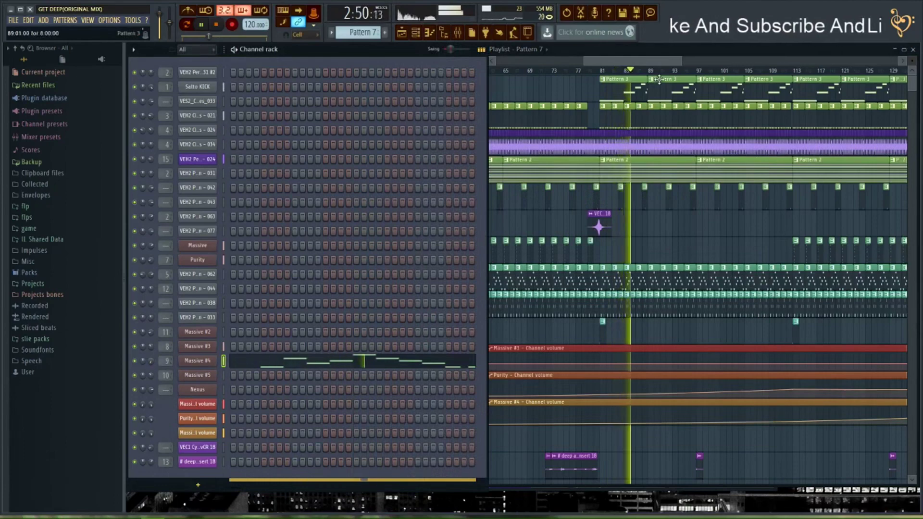
Open Pattern 3 from the playlist, play it in pattern mode and assign its Massive bass channel to mixer track 16
scroll(671, 71, "down", 4)
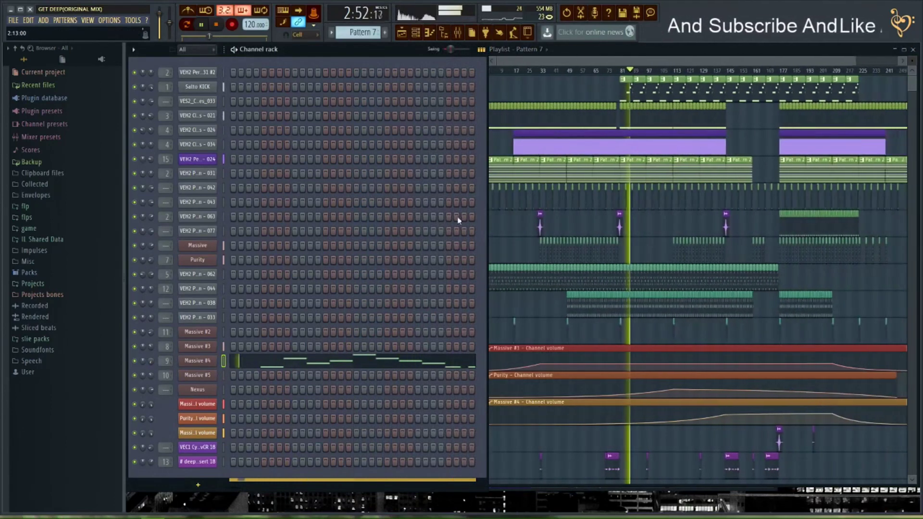
key("space")
double_click(642, 90)
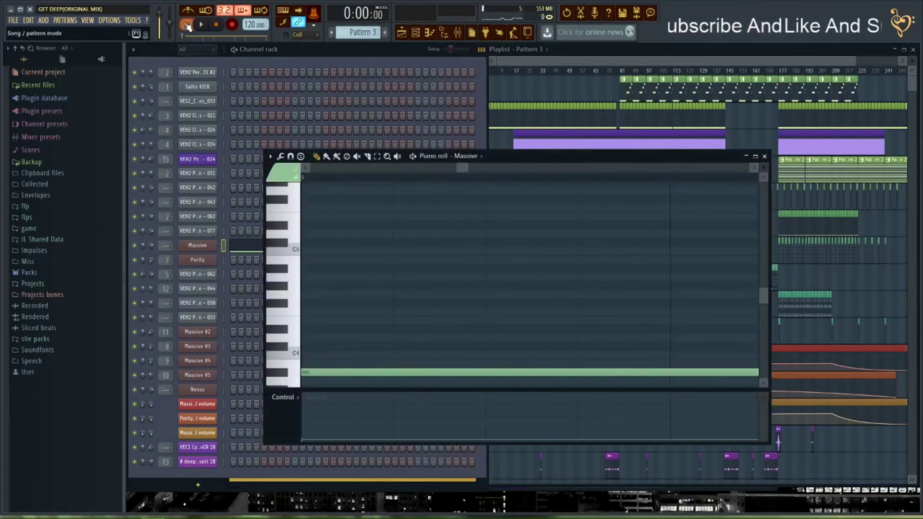
left_click(182, 249)
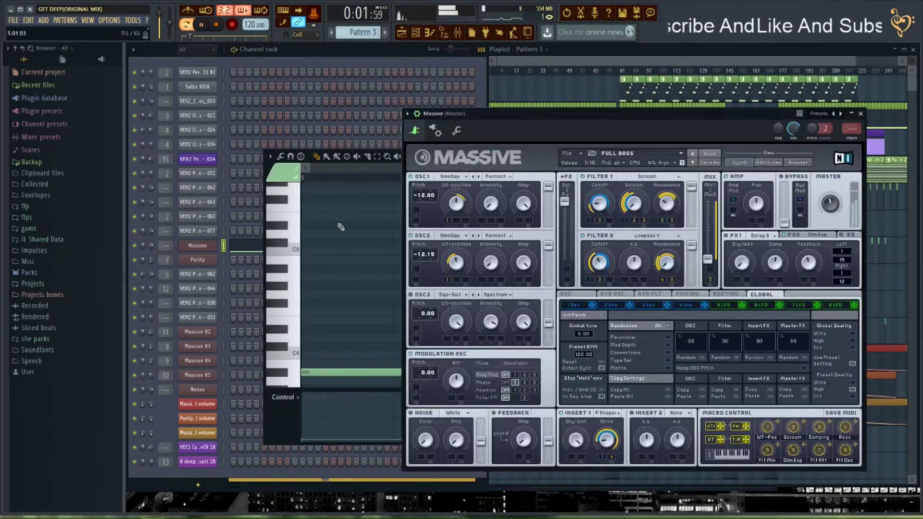
key("F9")
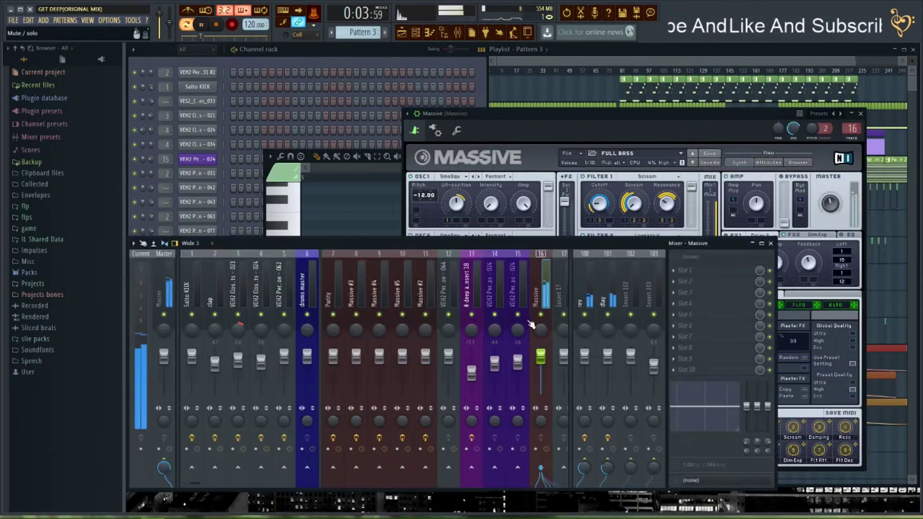
Add Fruity Parametric EQ 2 in slot 5 of Massive's mixer track and disable its sends to the rev and dlay tracks
left_click(731, 315)
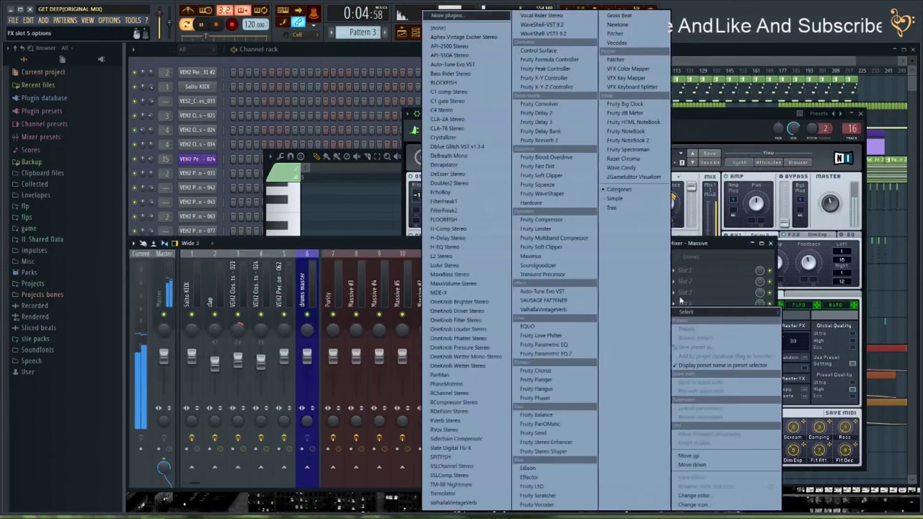
left_click(553, 355)
left_click_drag(323, 172, 449, 170)
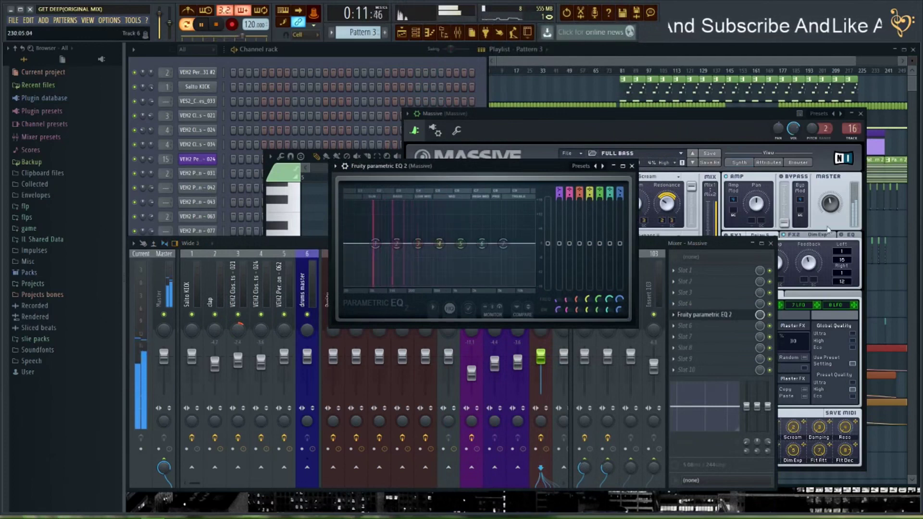
left_click_drag(722, 241, 735, 267)
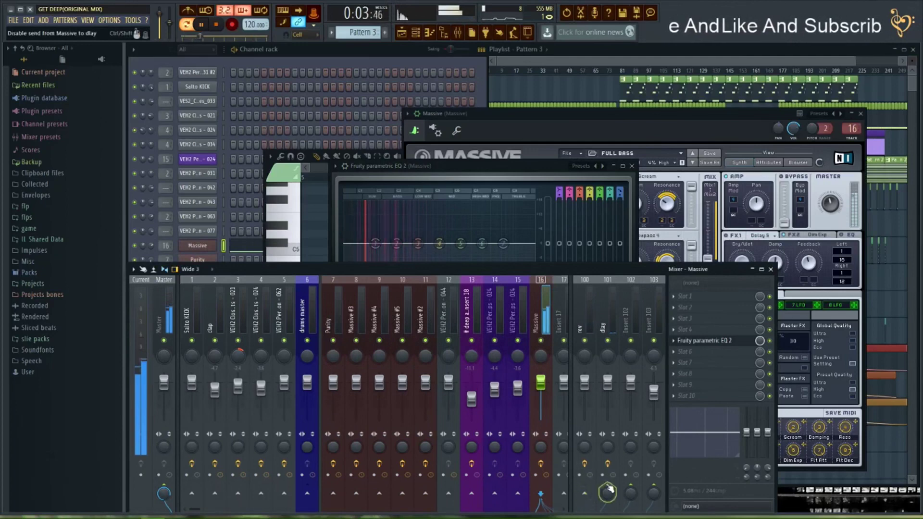
left_click_drag(528, 167, 510, 153)
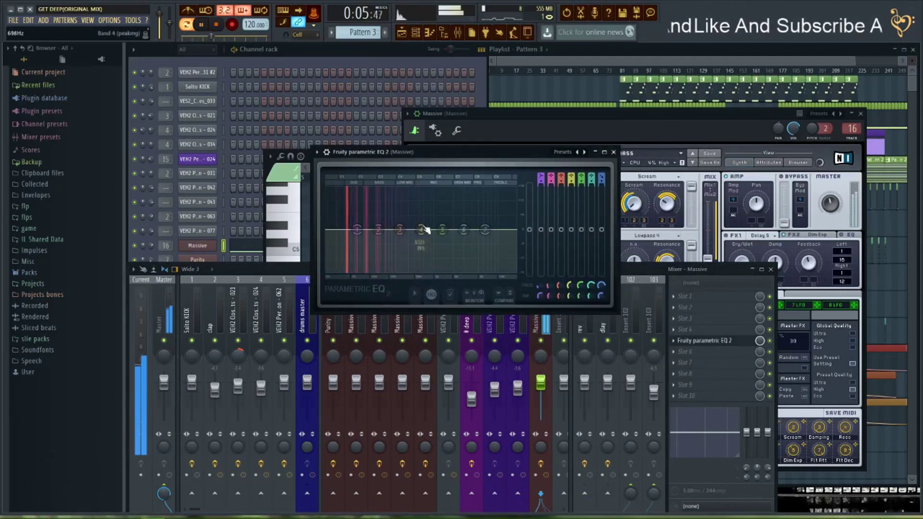
Add Fruity Multiband Compressor in slot 7 of Massive's mixer track, load its Warmer preset and play the pattern
left_click(719, 364)
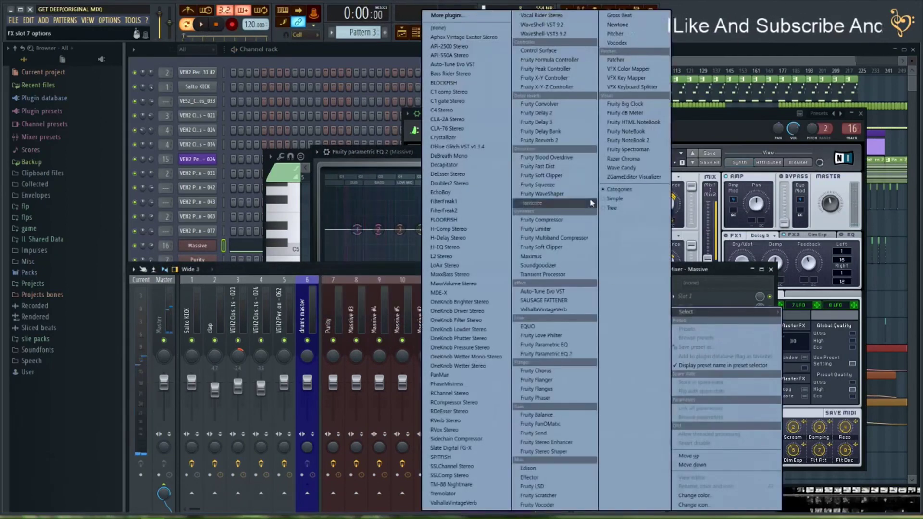
left_click(553, 238)
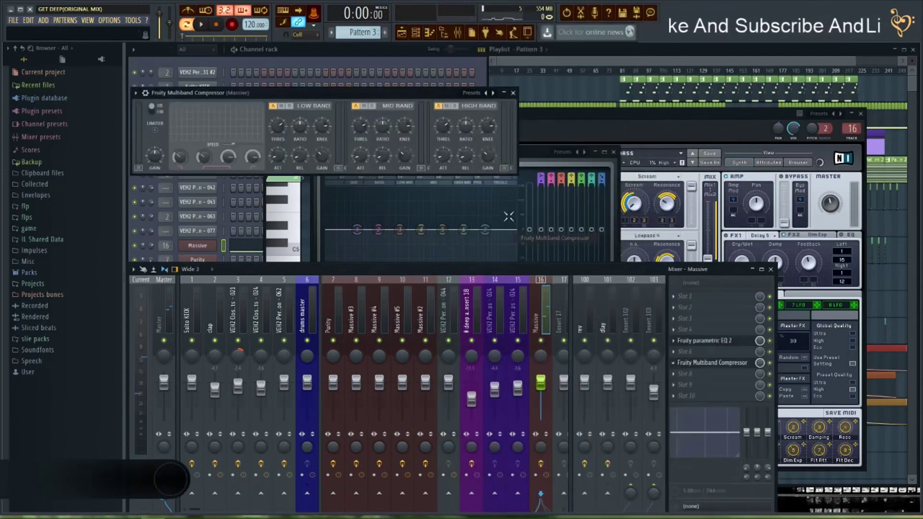
left_click(479, 93)
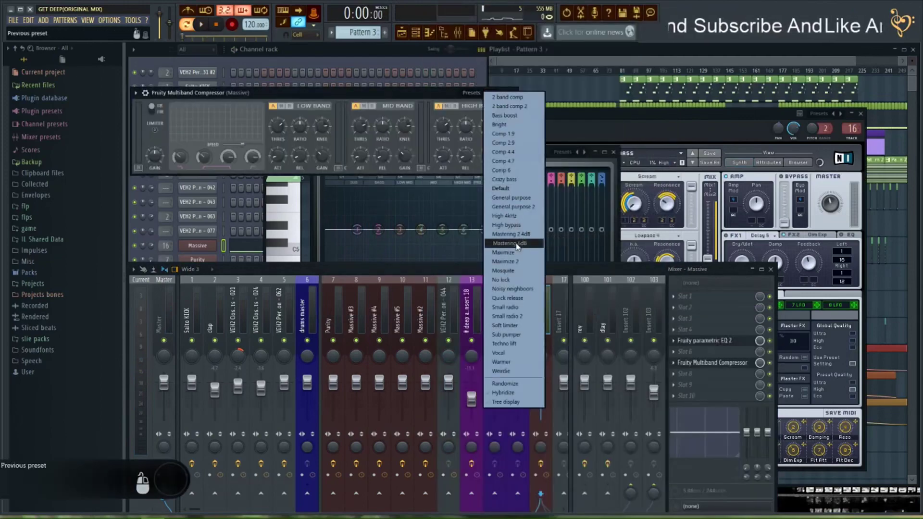
left_click(503, 371)
key("space")
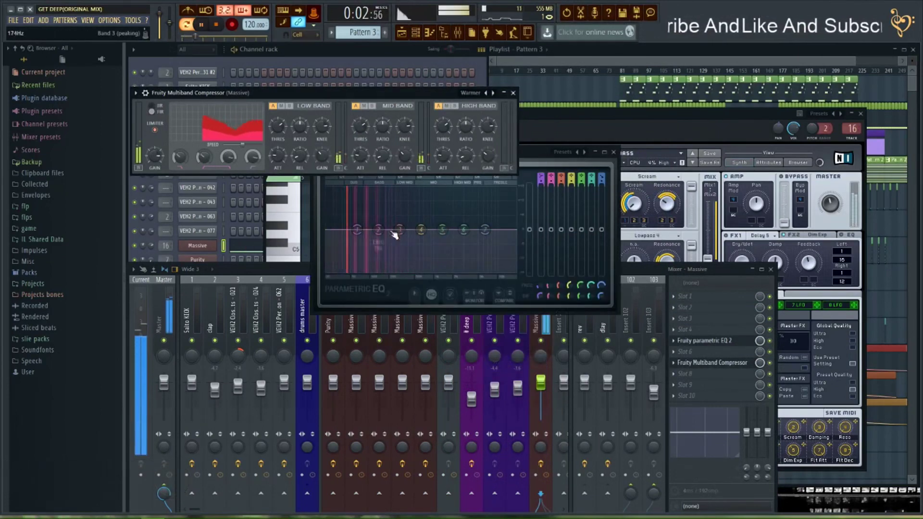
Stop playback and close the Parametric EQ 2 and Multiband Compressor windows of the Massive bass track
left_click_drag(535, 156, 574, 160)
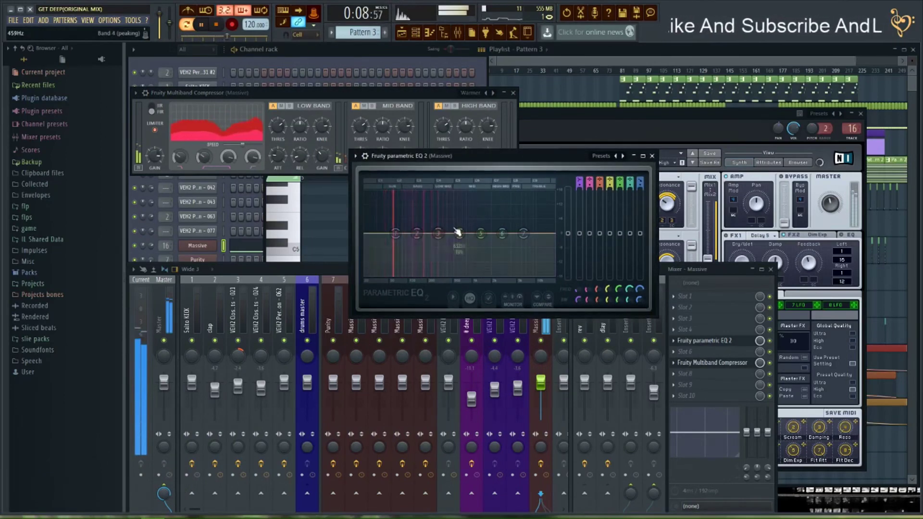
key("space")
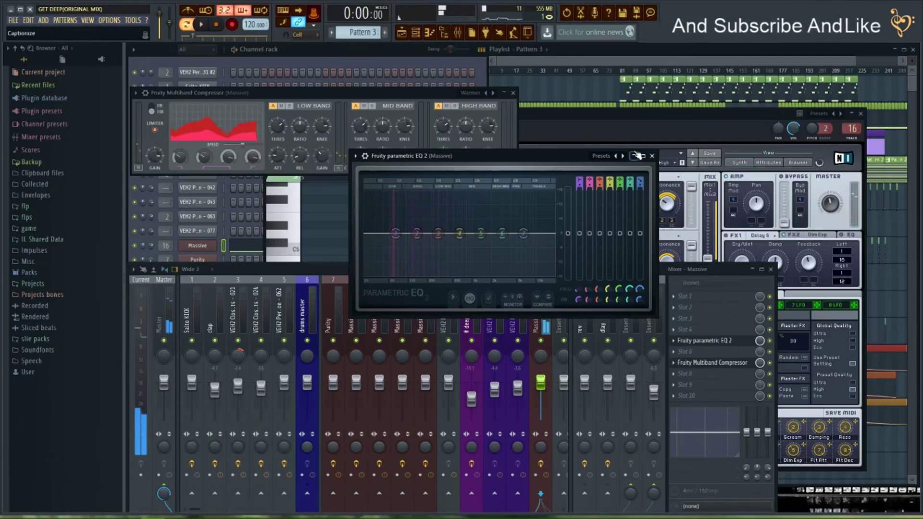
left_click(652, 156)
left_click(513, 92)
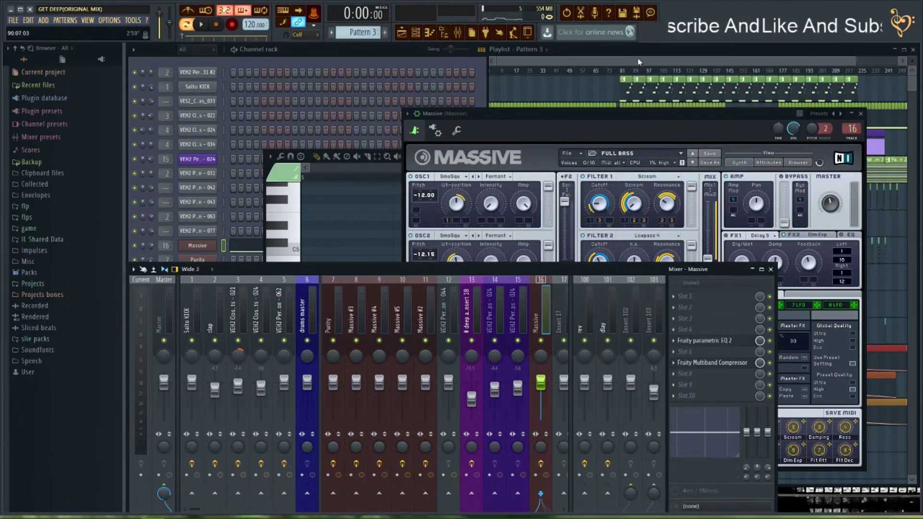
Play the song from about bar 81 and lower the Massive bass fader on mixer track 16
key("space")
left_click(627, 73)
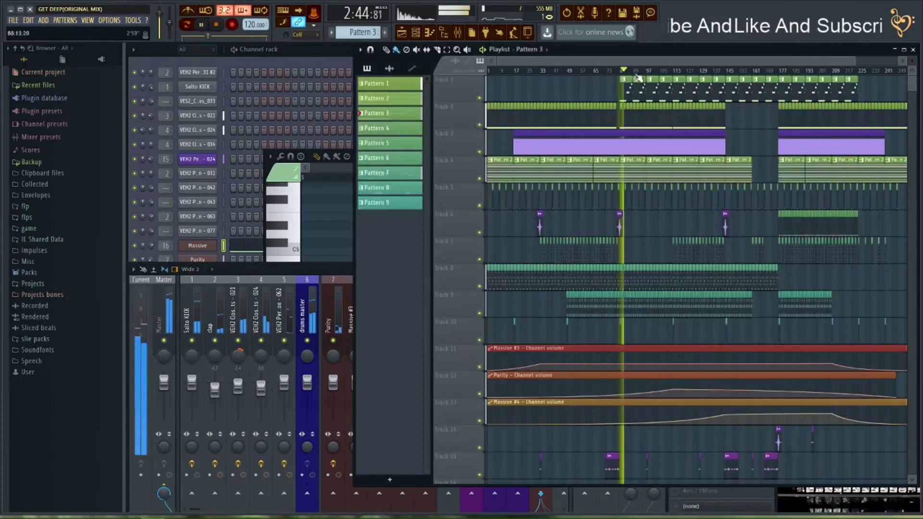
scroll(638, 77, "up", 3)
left_click(336, 272)
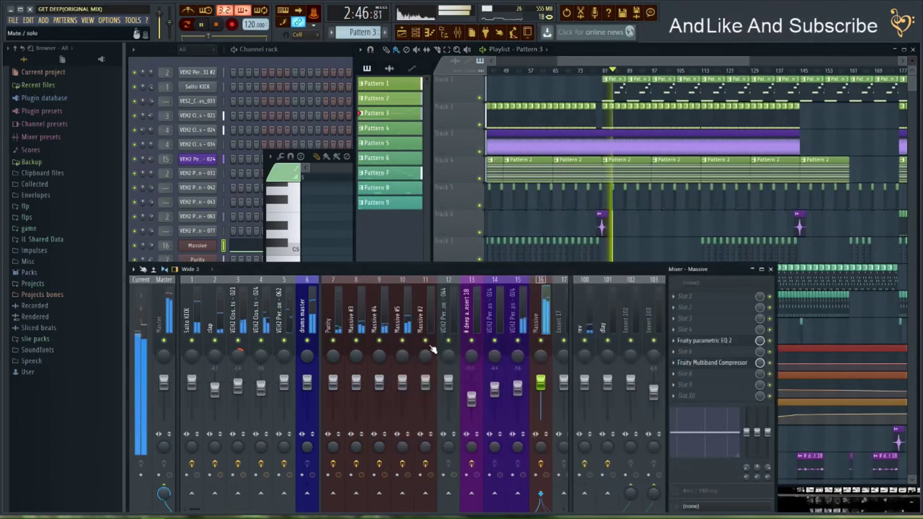
scroll(547, 388, "down", 4)
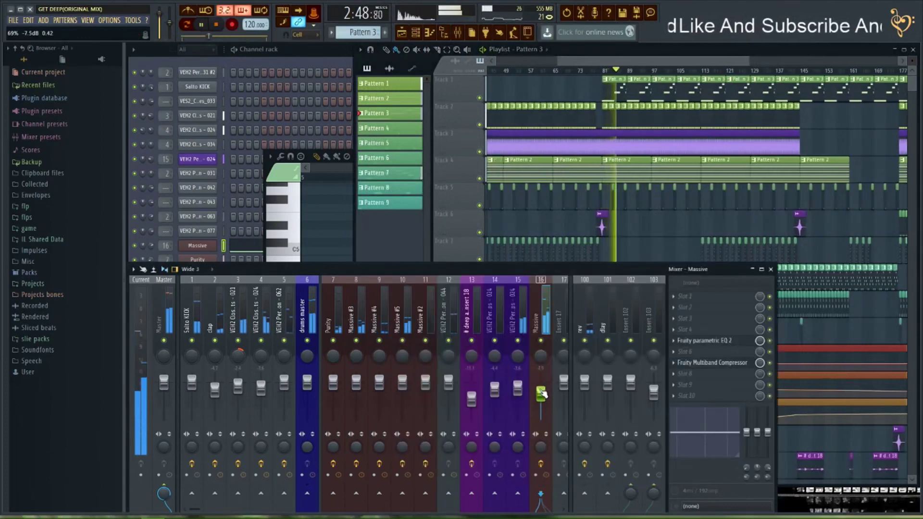
Restart the song from about bar 73 and lower the vocal's fader on mixer track 13 to about -14.2 dB
key("space")
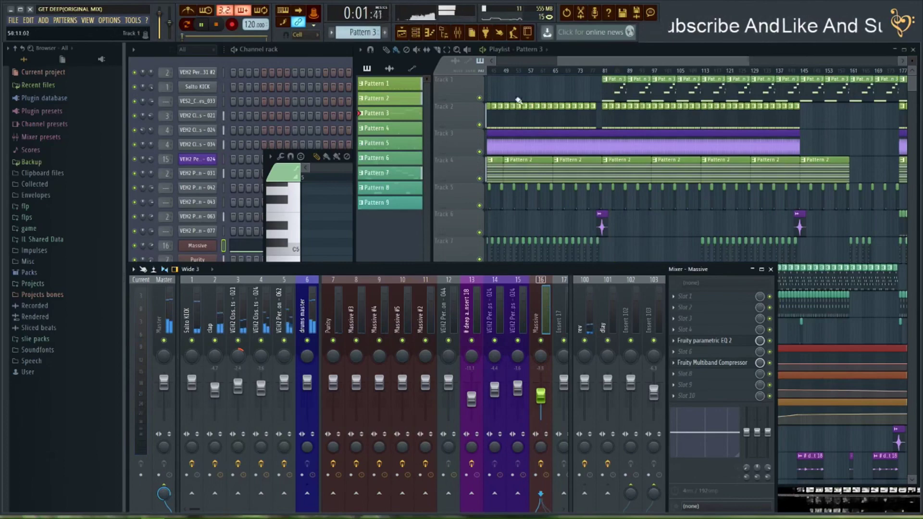
left_click(581, 71)
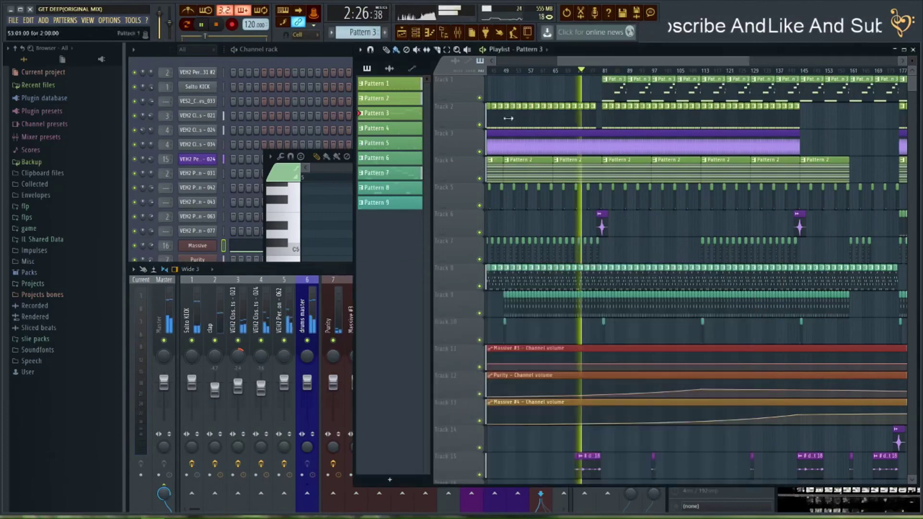
left_click(167, 317)
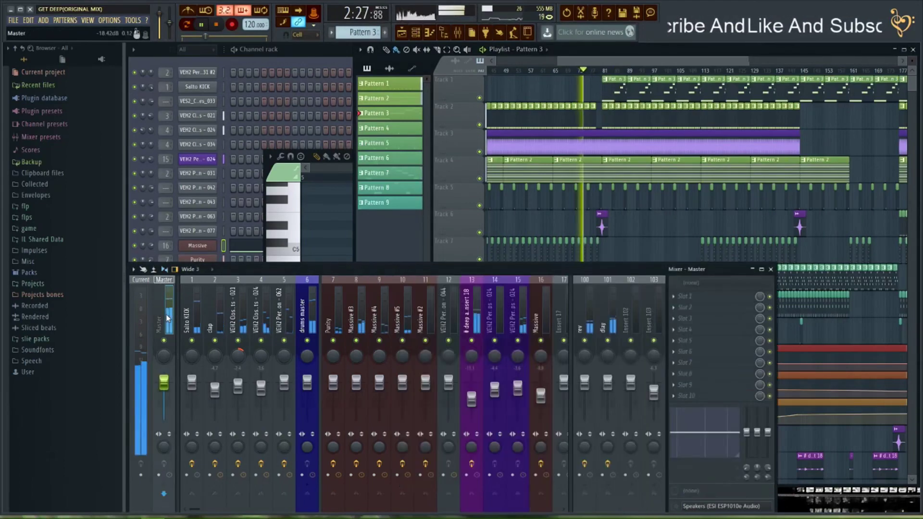
scroll(615, 78, "up", 3)
left_click(617, 76)
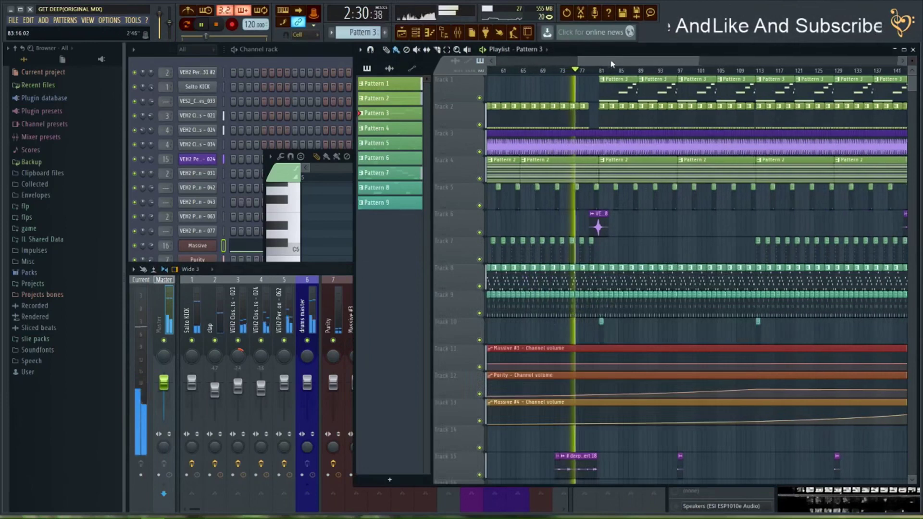
left_click(352, 304)
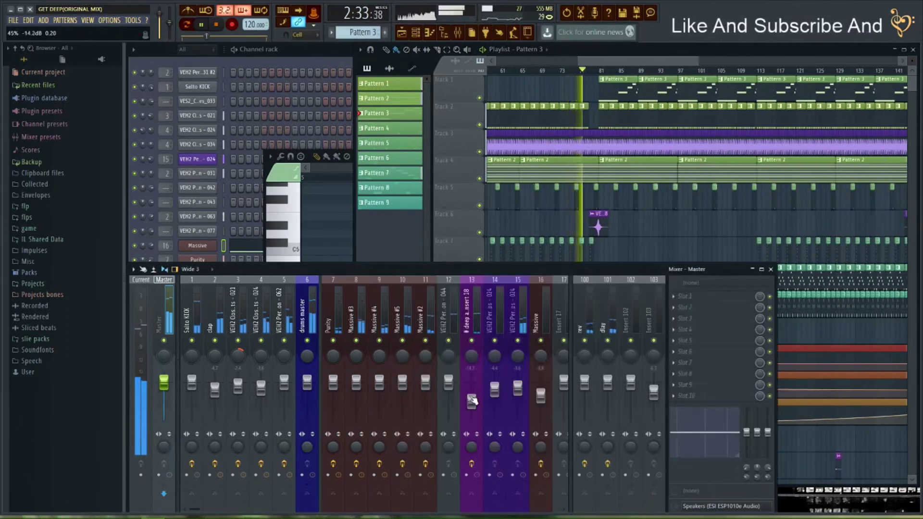
left_click(475, 292)
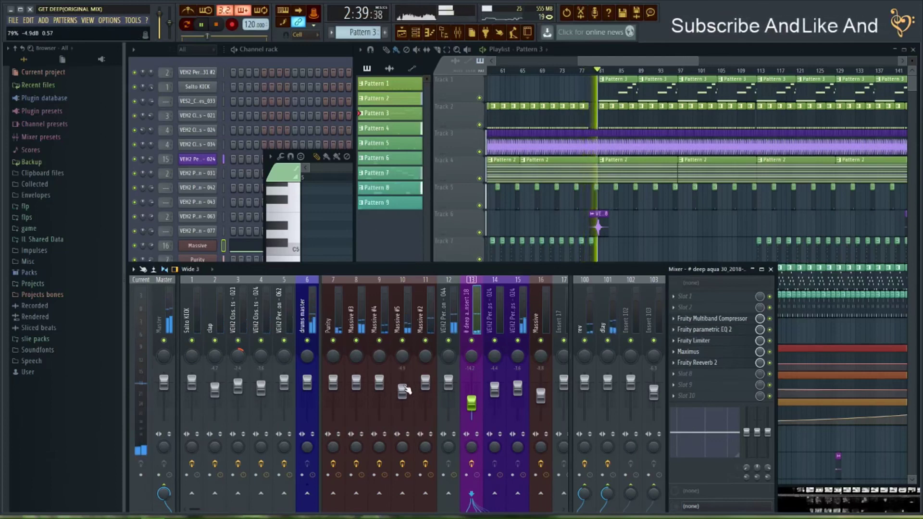
Solo the Massive #5 mixer track, play from about bar 80, lower its fader and unsolo it
left_click(405, 328)
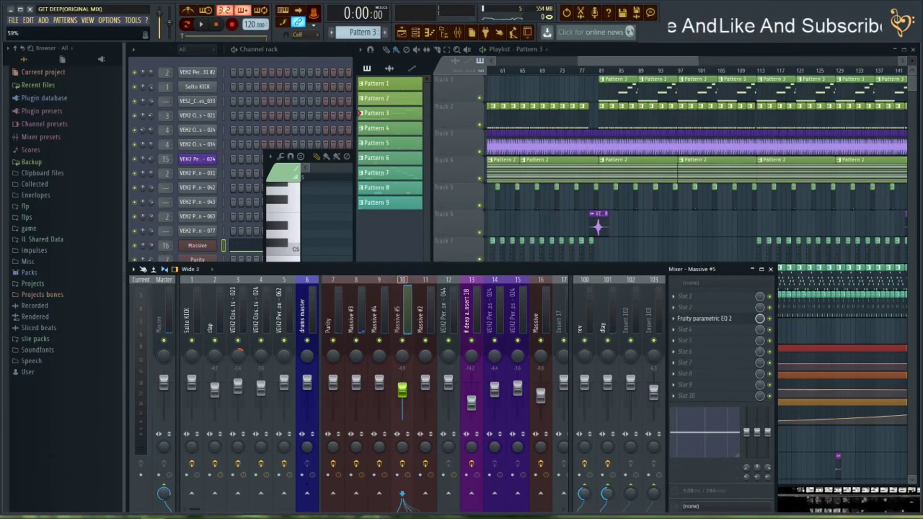
right_click(409, 343)
key("space")
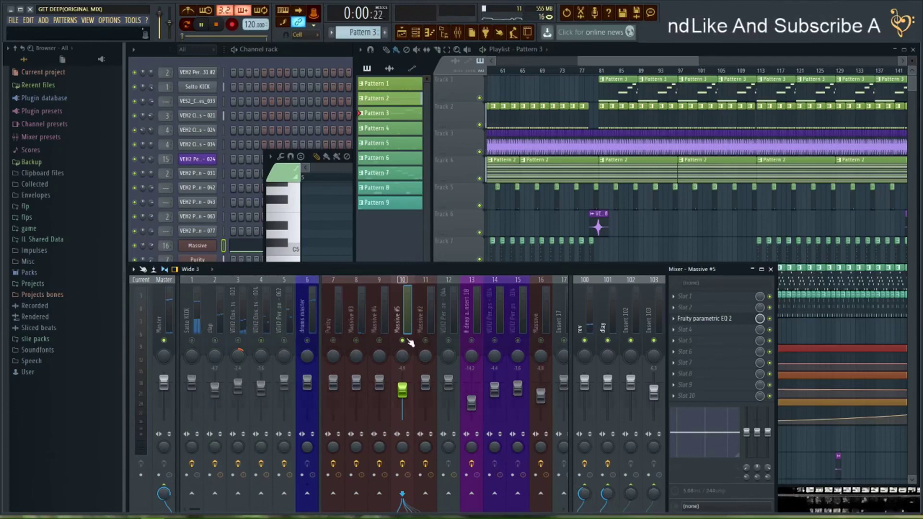
left_click(596, 71)
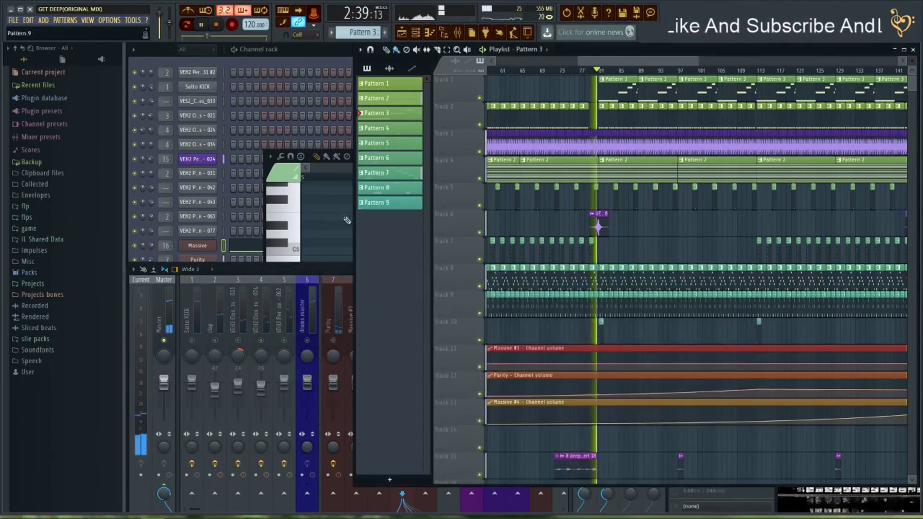
left_click(308, 274)
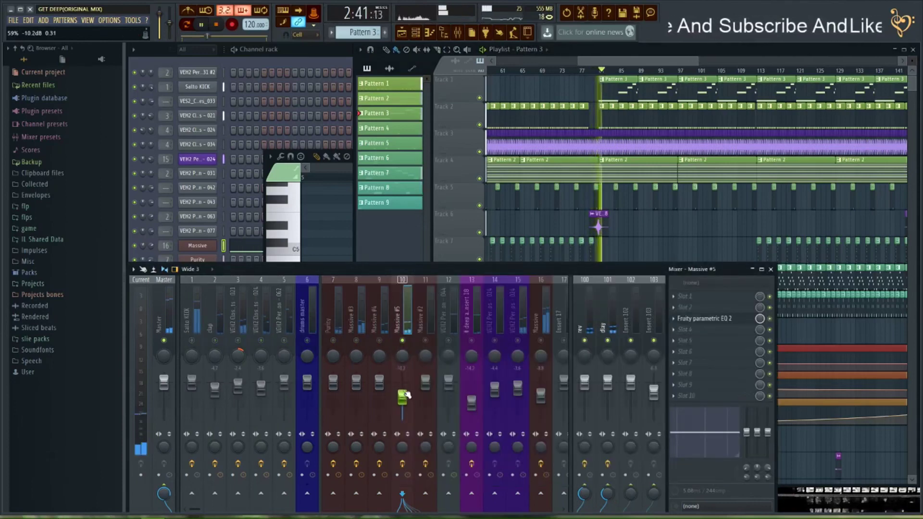
right_click(412, 339)
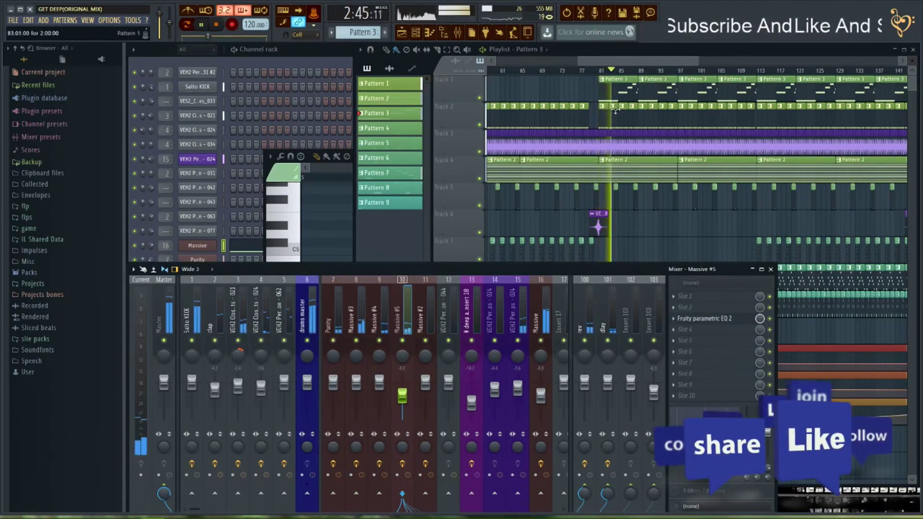
Open the VEC1 Cymbals RevCR 18 channel from the playlist and lower its volume to about 14% during playback
left_click(614, 71)
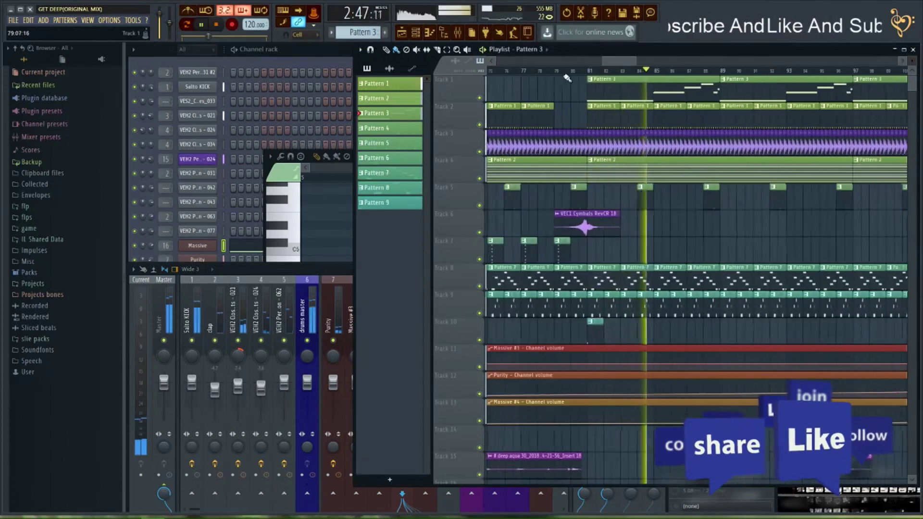
key("space")
scroll(583, 220, "up", 3)
double_click(582, 220)
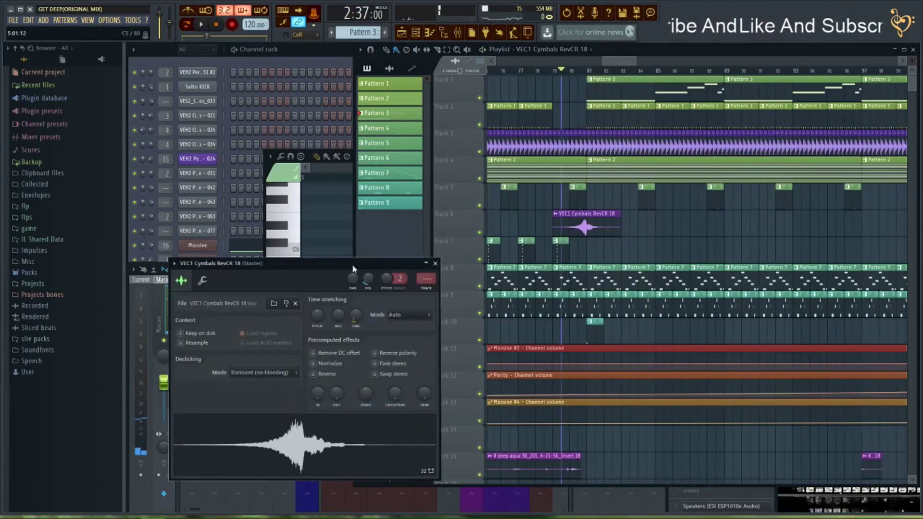
key("space")
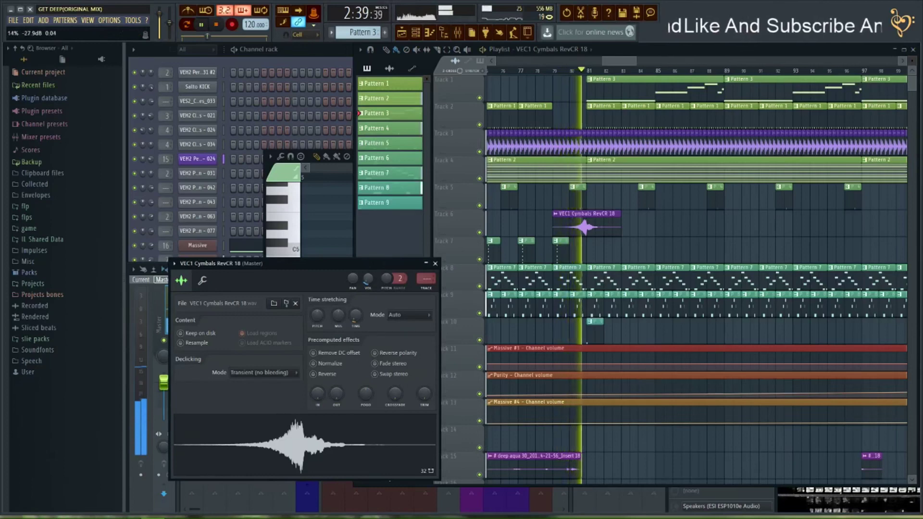
Open Pattern 9 from the playlist, play it in pattern mode and lower the Nexus channel volume to about 38%
left_click(589, 333)
double_click(590, 333)
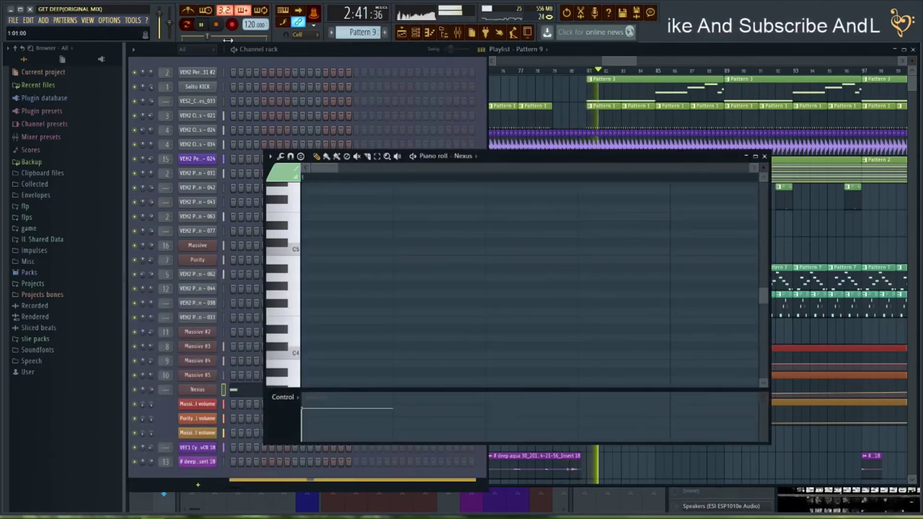
key("space")
left_click(324, 52)
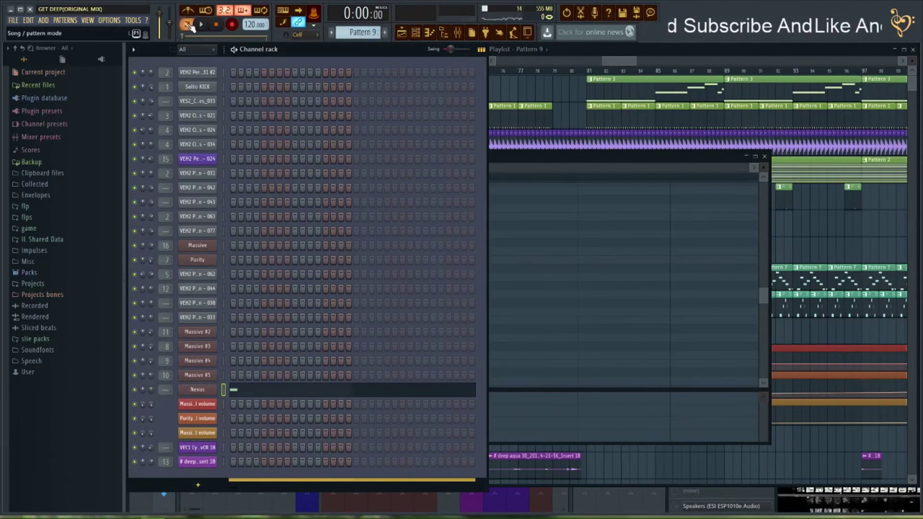
key("space")
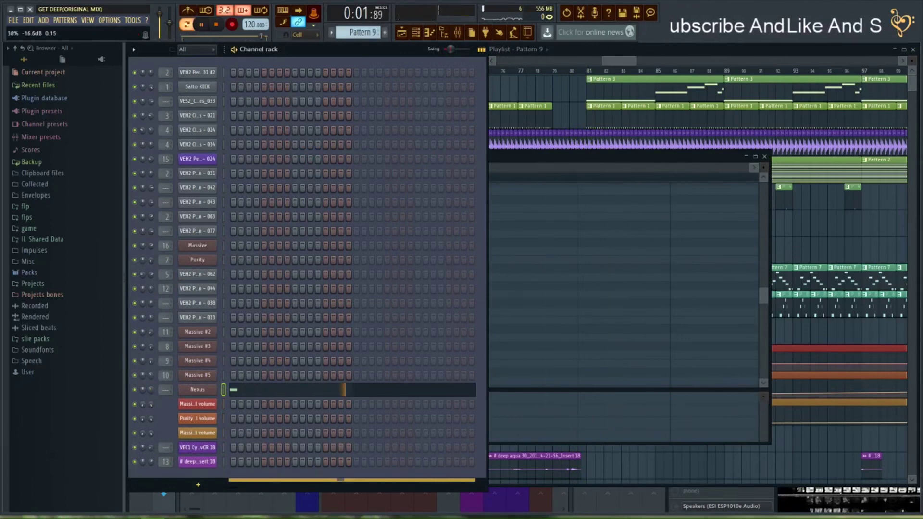
Play the arrangement in song mode around bar 81 and from about bar 111 to check the balance
left_click(705, 59)
key("space")
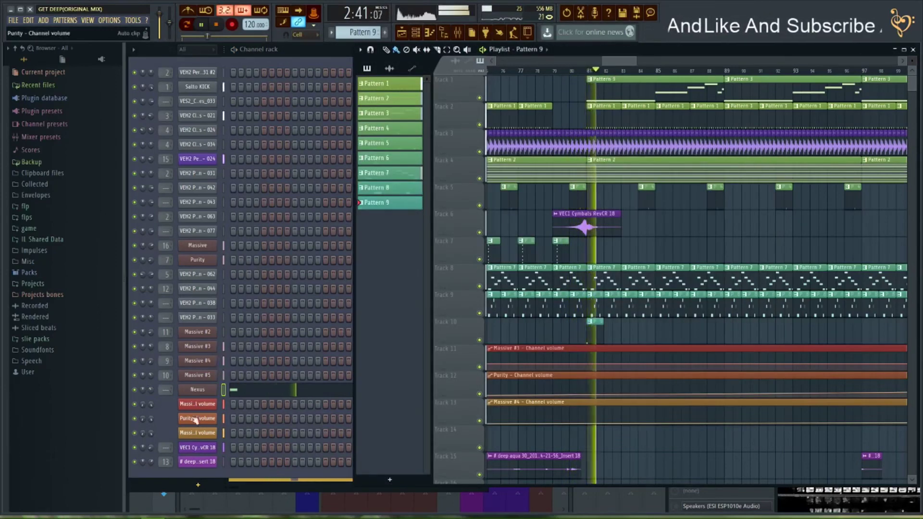
scroll(621, 258, "down", 1)
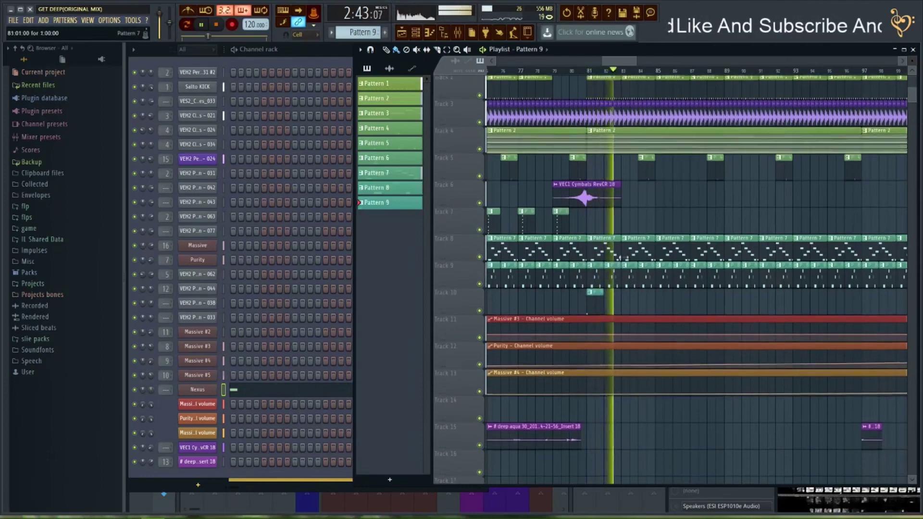
scroll(621, 259, "down", 1)
scroll(668, 72, "down", 4)
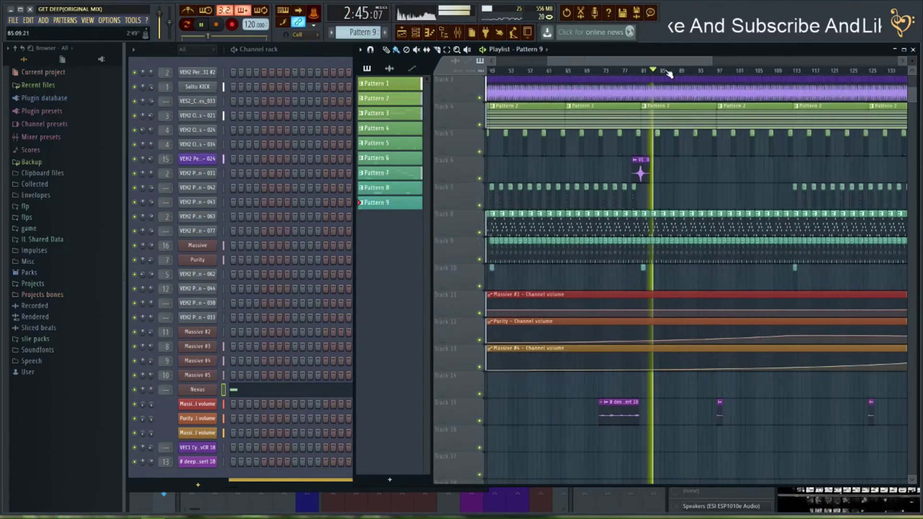
left_click(756, 72)
scroll(707, 65, "down", 2)
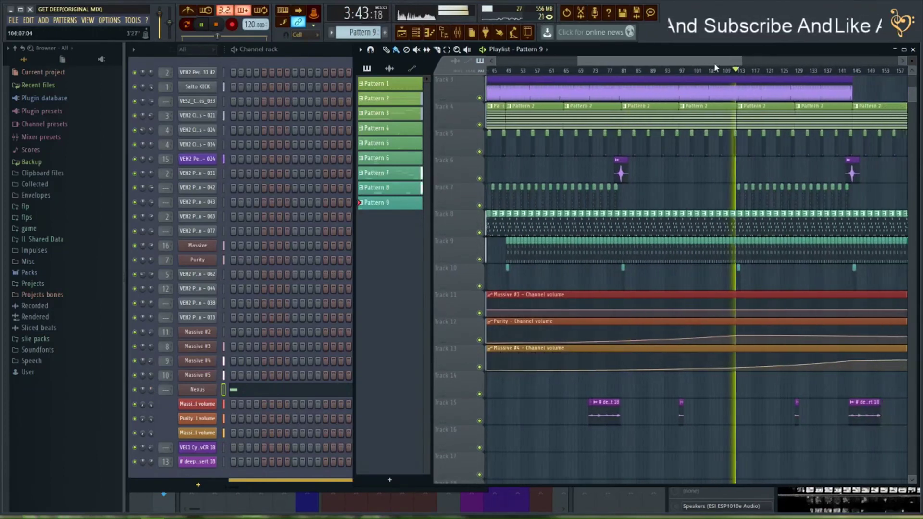
scroll(717, 70, "up", 3)
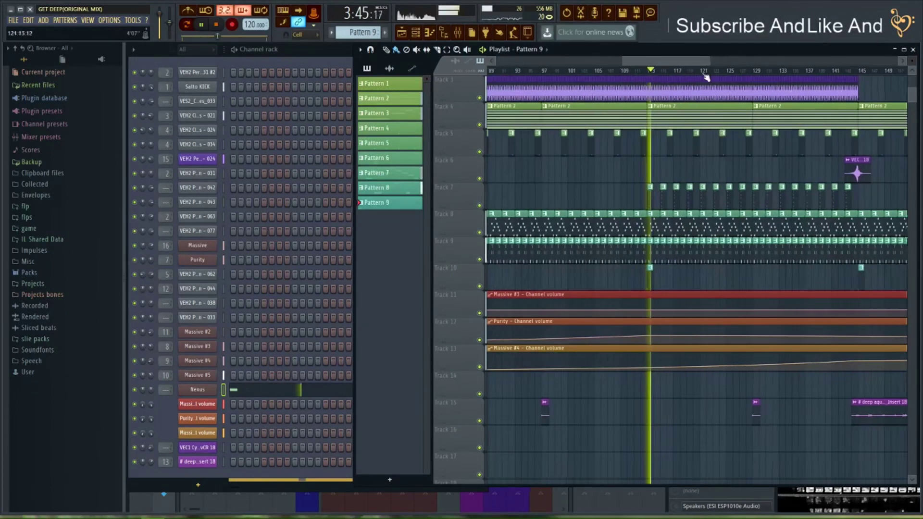
scroll(706, 73, "up", 2)
Open Pattern 6 from the playlist, its Massive #2 plugin and the linked mixer track 11
double_click(635, 193)
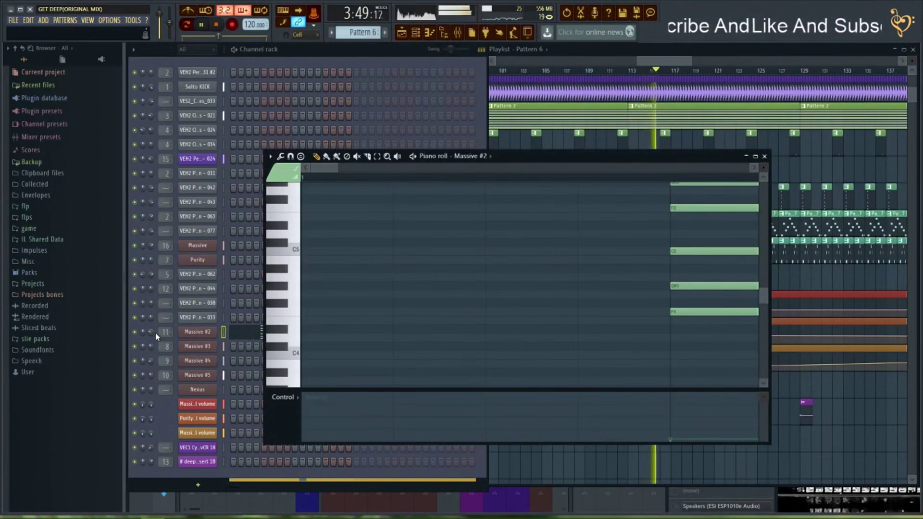
left_click(193, 332)
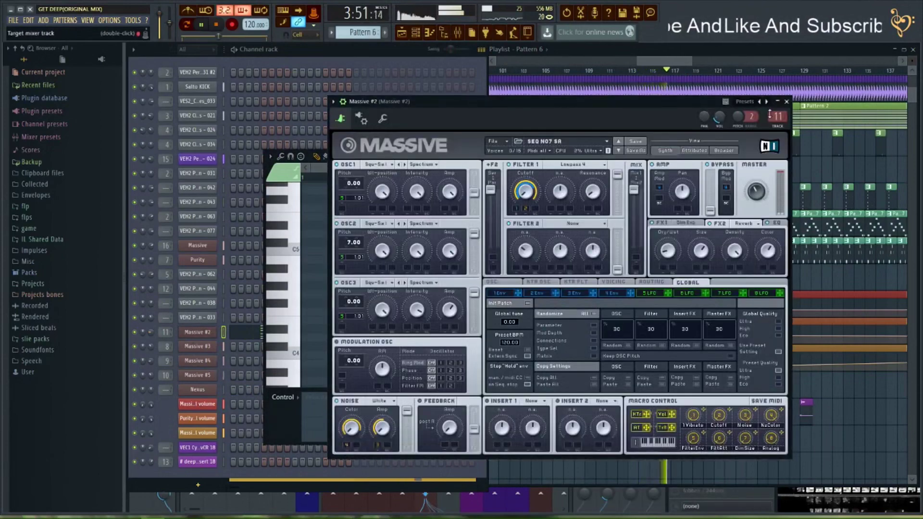
double_click(166, 332)
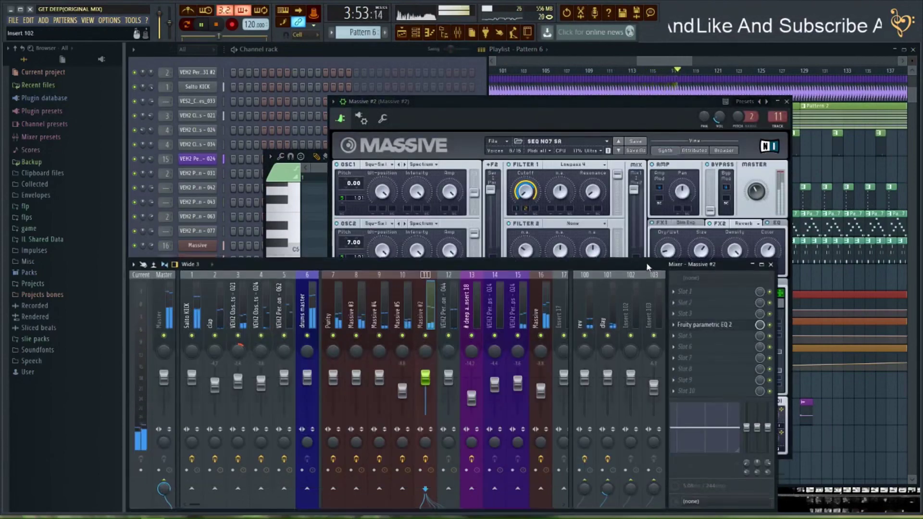
Move the mixer window clear of the desktop's lower edge and play the song from about bar 121
key("space")
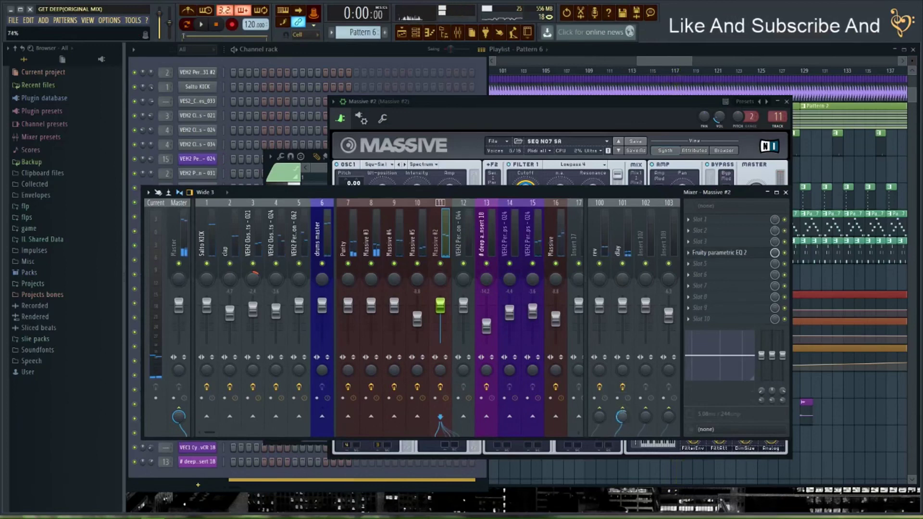
key("space")
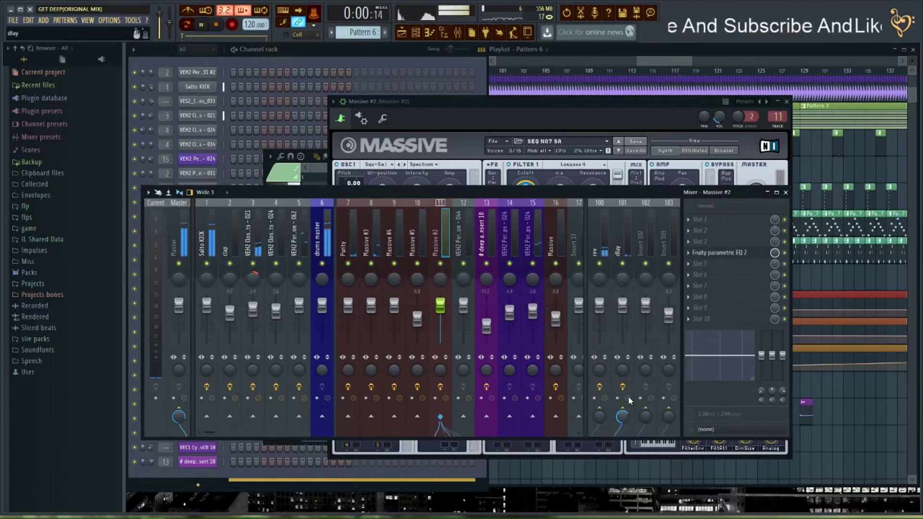
left_click(732, 71)
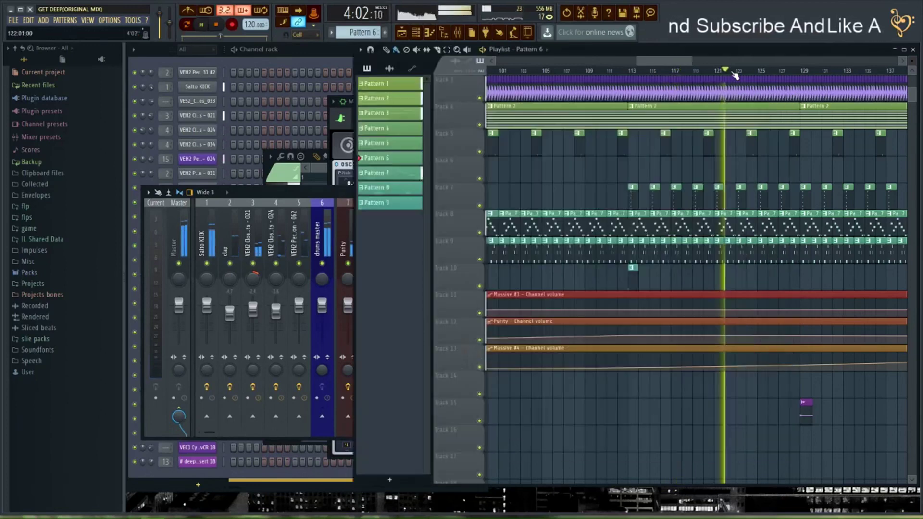
left_click_drag(683, 64, 690, 62)
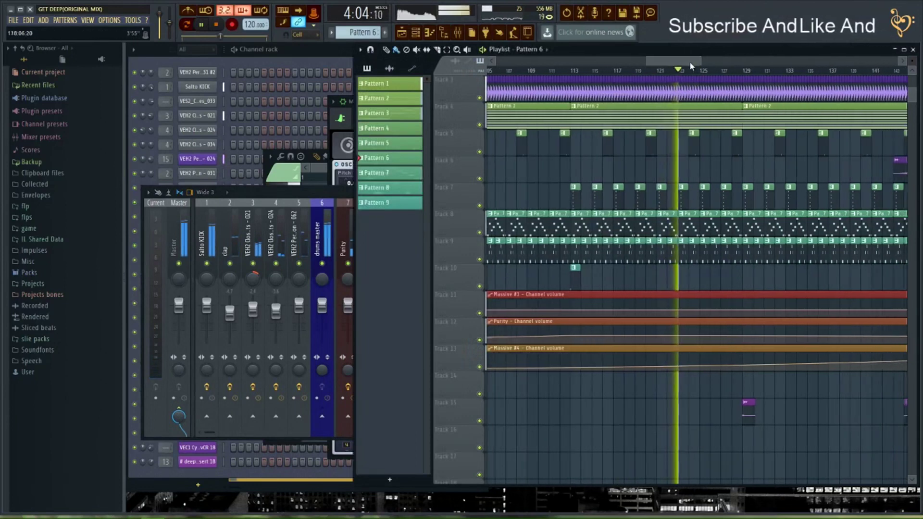
Open the Pattern 6 clip from the playlist, stop playback and show Massive #2's linked mixer track 11
left_click(224, 250)
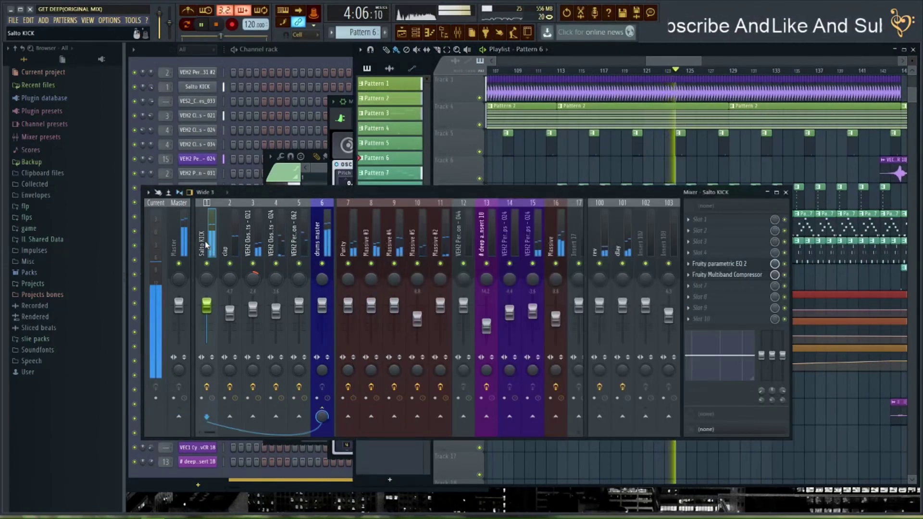
left_click(682, 64)
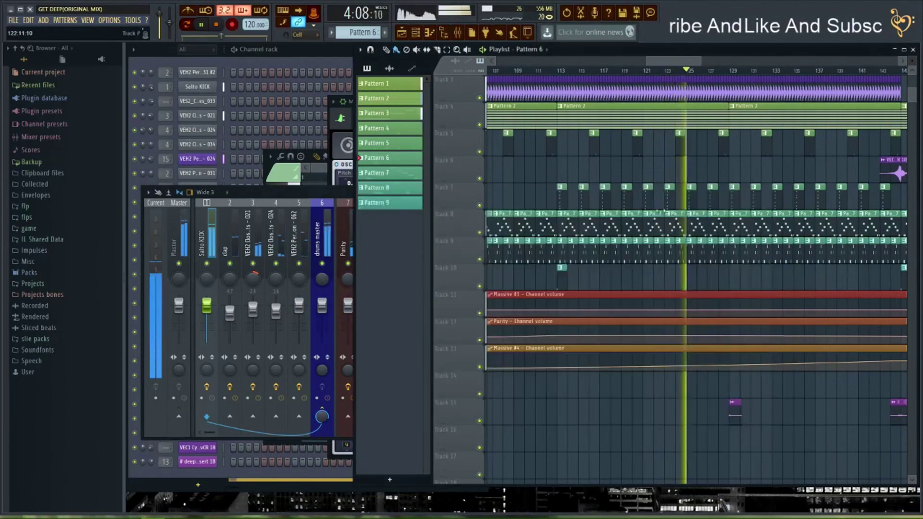
double_click(668, 200)
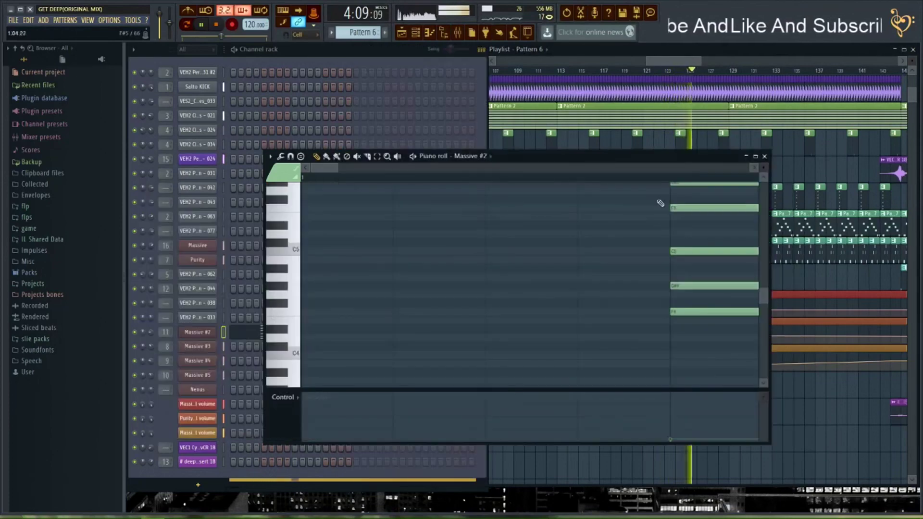
key("space")
double_click(169, 332)
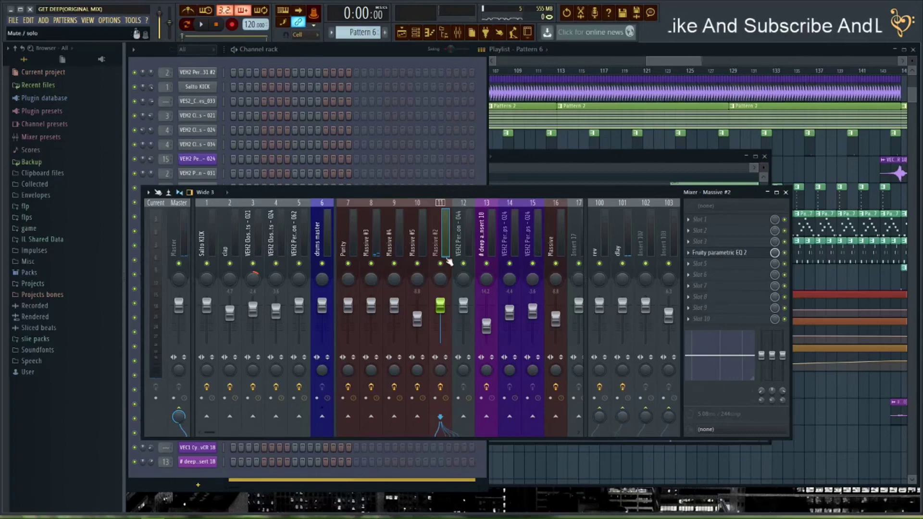
Add Fruity Delay 3 to Massive #2's mixer track, audition it from about bar 121 and close the effect window
left_click(743, 288)
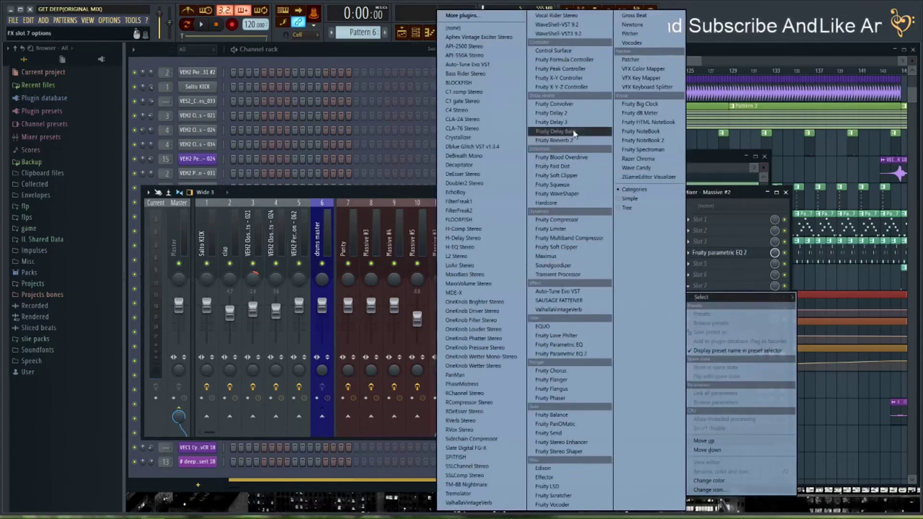
left_click(553, 122)
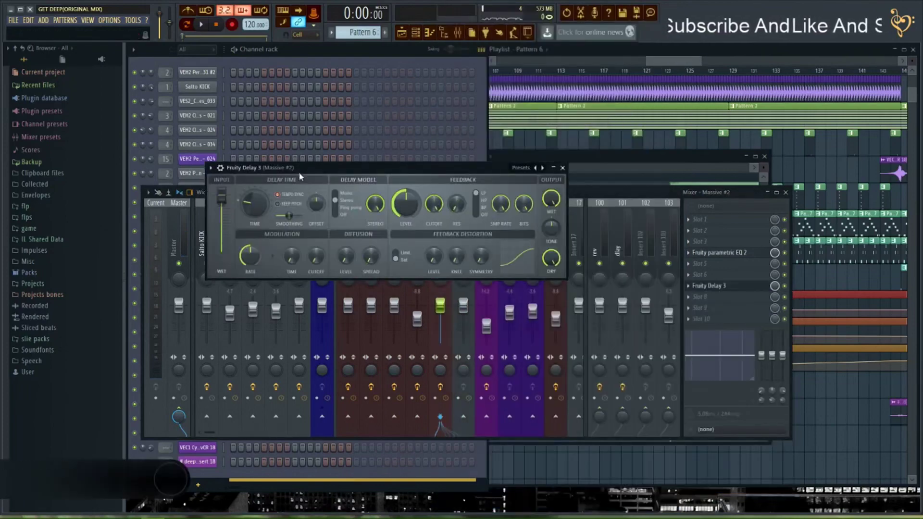
key("space")
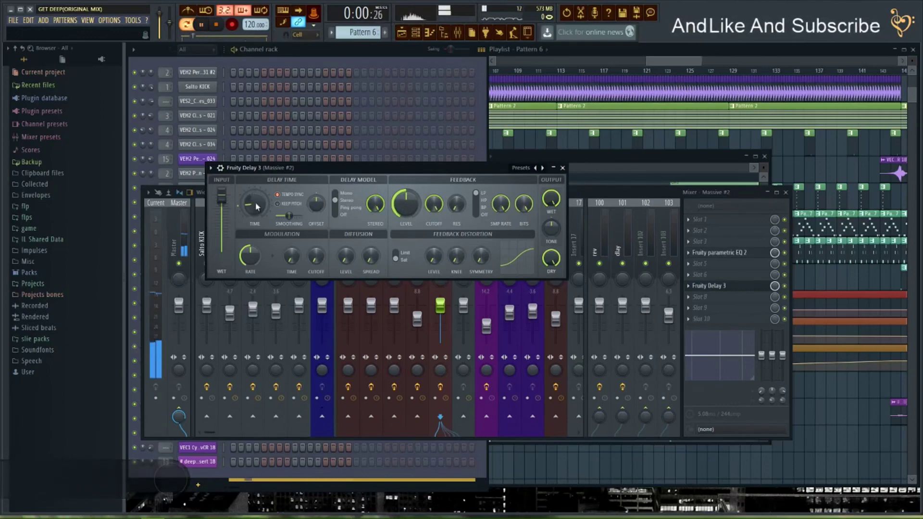
left_click(690, 52)
left_click(650, 72)
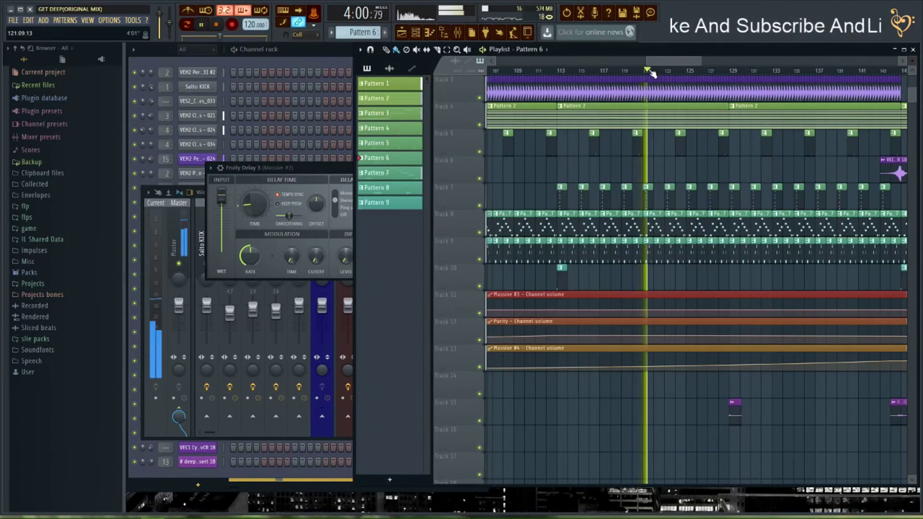
left_click(318, 177)
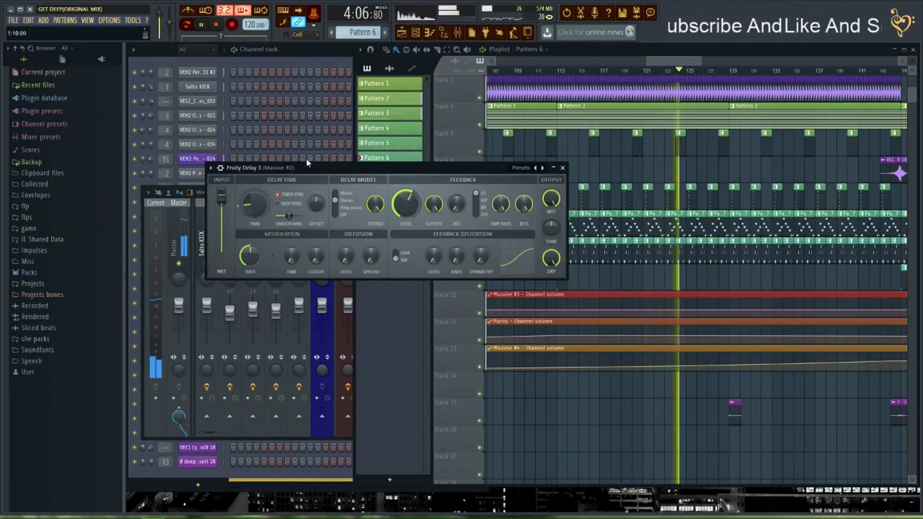
left_click(562, 168)
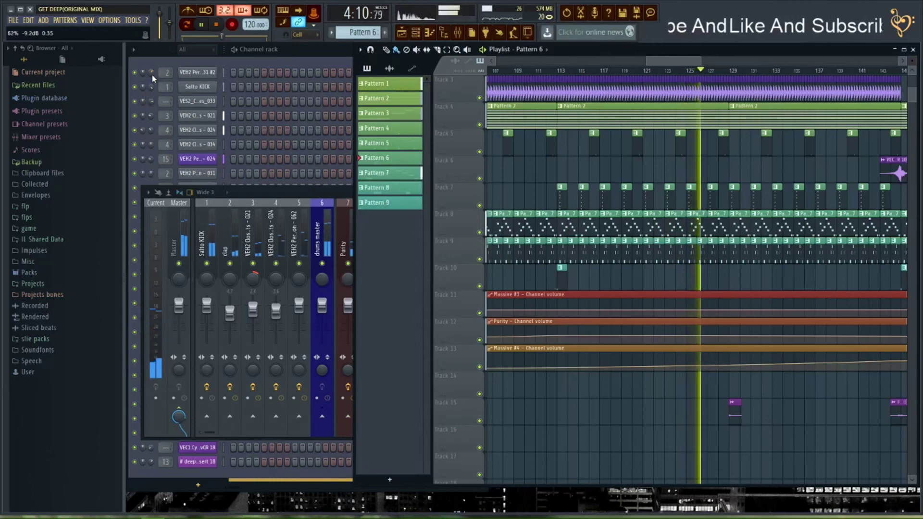
Raise the deep aqua vocal's fader on mixer track 13 to about -12.6 dB while the song plays
left_click(184, 244)
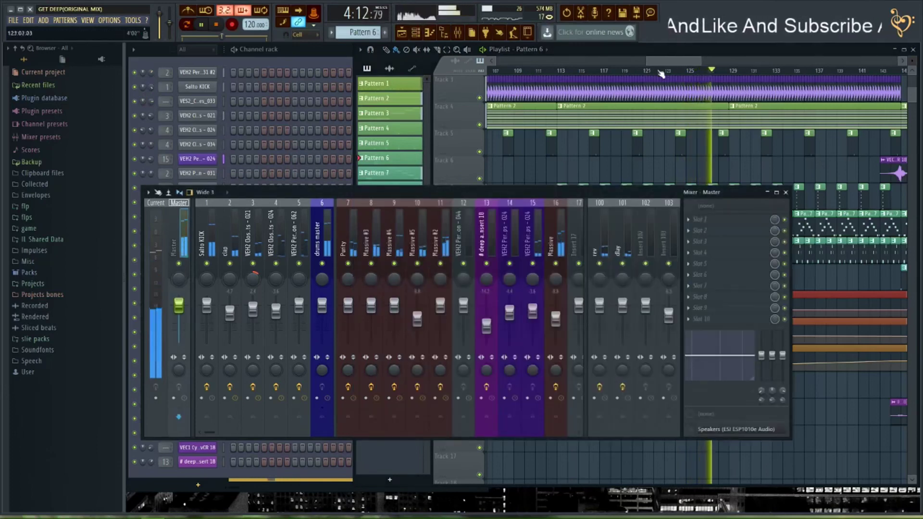
left_click(668, 60)
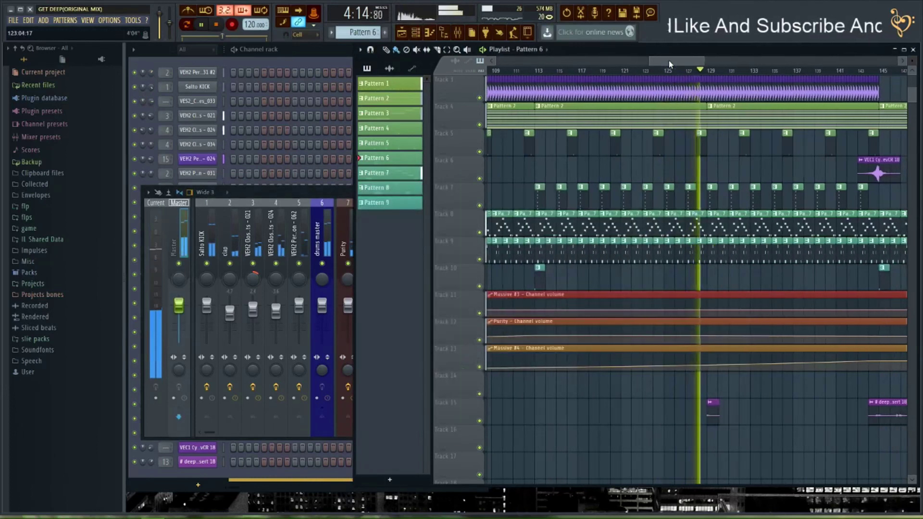
left_click(308, 193)
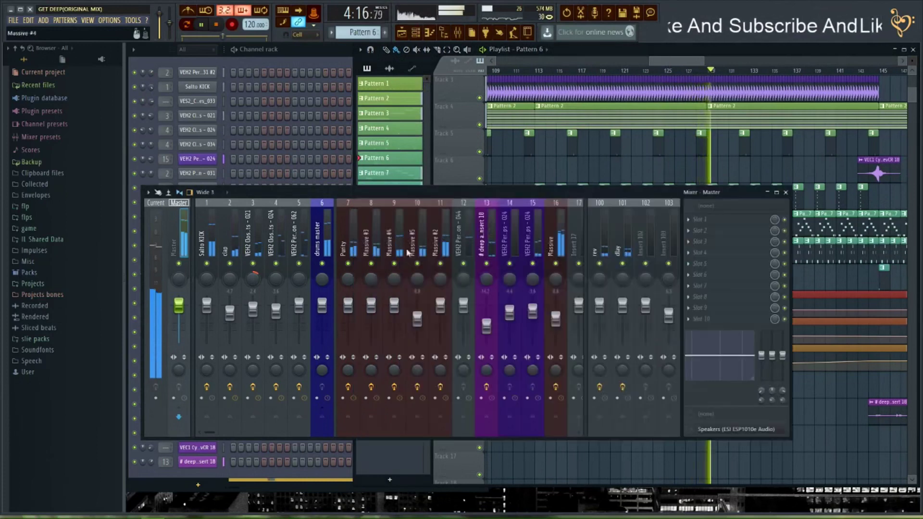
right_click(487, 327)
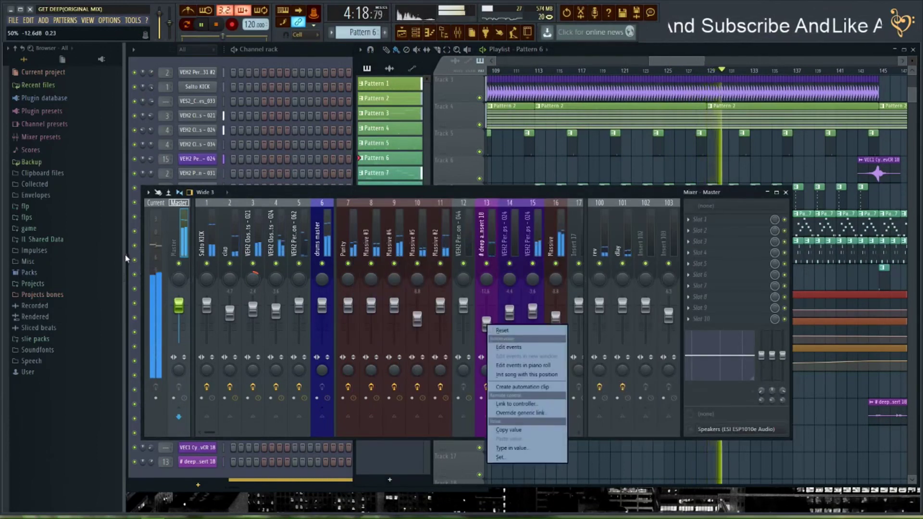
key("Escape")
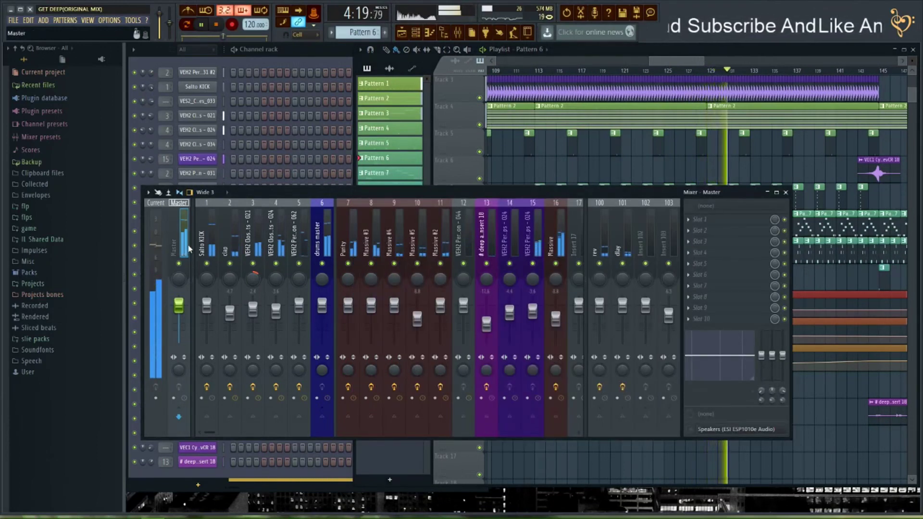
Play from around bar 143, open the reverse cymbal clip's settings and raise the vocal's mixer fader to about -9.7 dB
left_click_drag(691, 61, 717, 69)
left_click(712, 71)
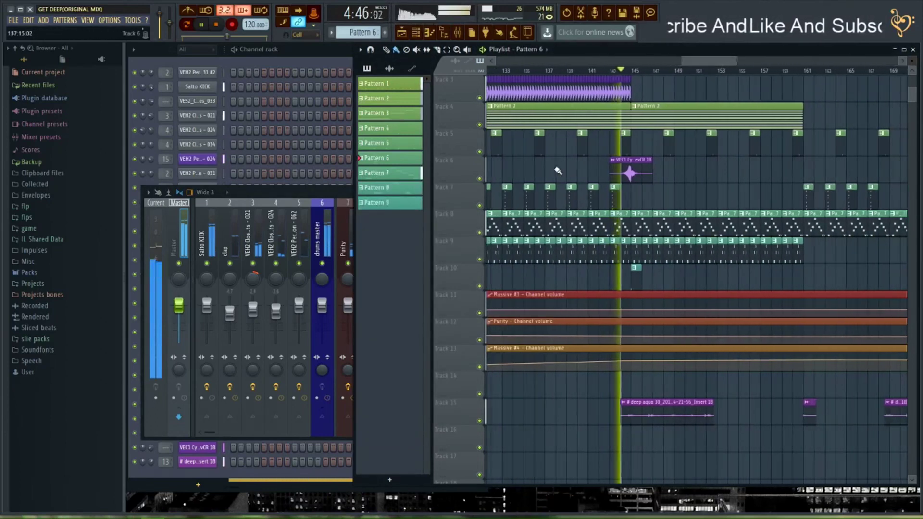
double_click(634, 170)
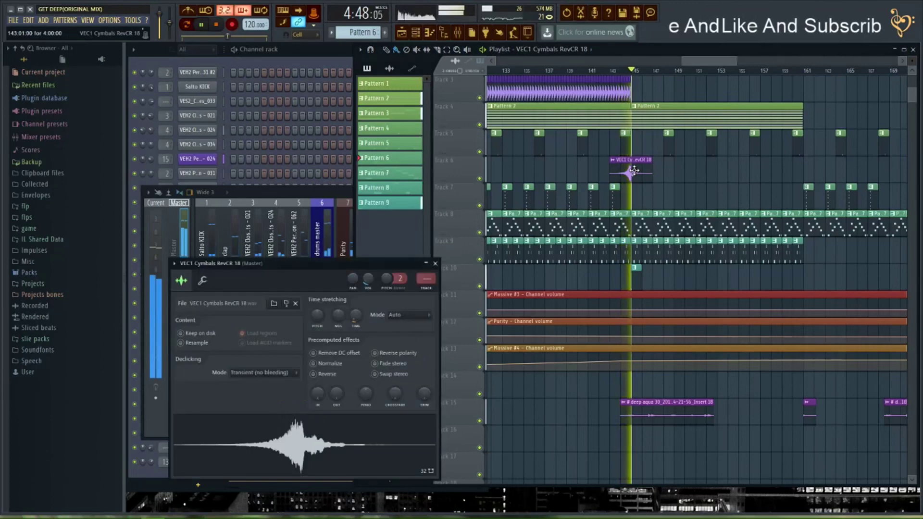
left_click(315, 195)
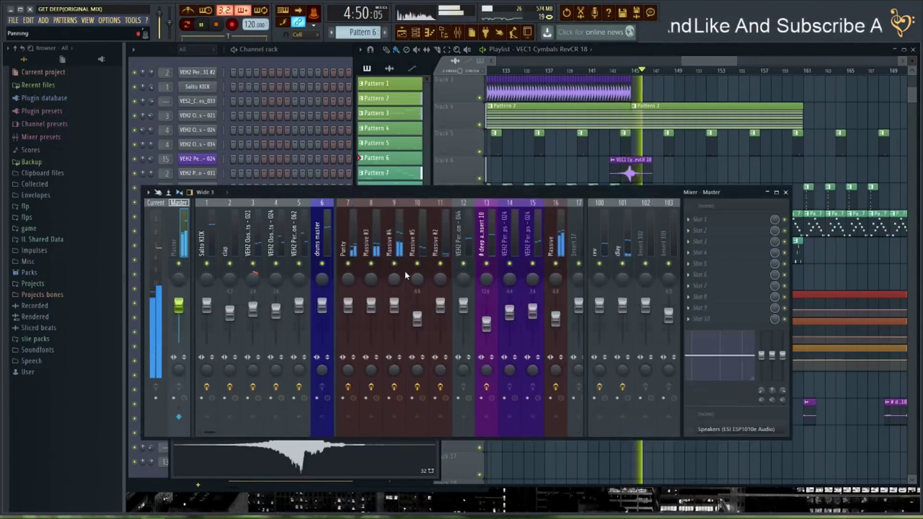
left_click(488, 320)
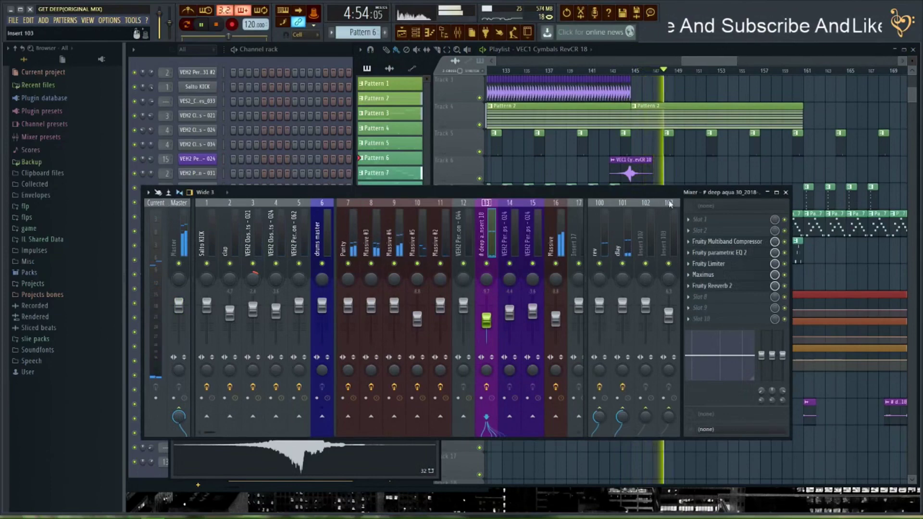
Open the Pattern 4 clip at bar 152 of the playlist, bring up the channel rack and stop playback
left_click(722, 63)
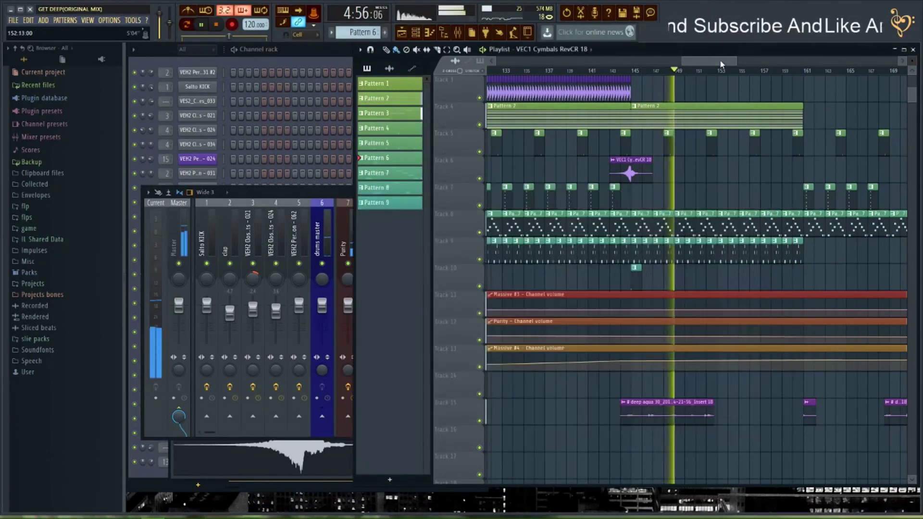
scroll(718, 63, "down", 4)
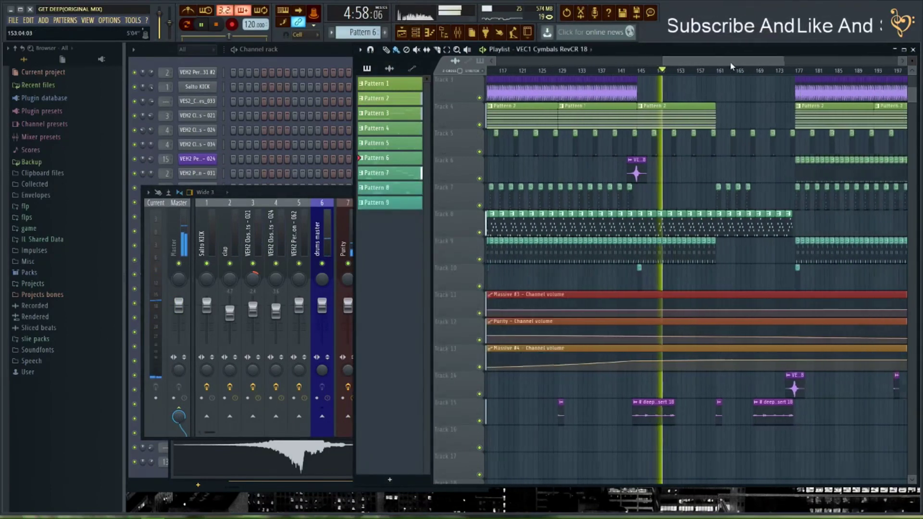
left_click(313, 198)
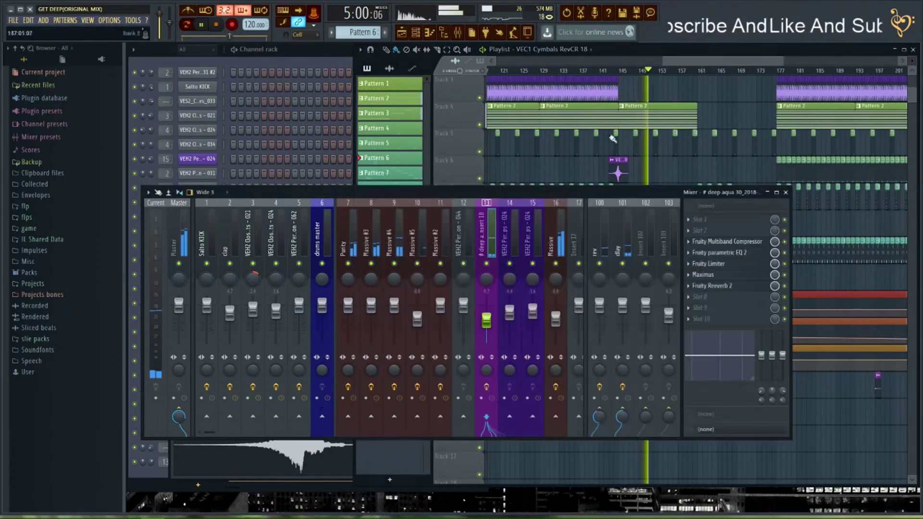
left_click_drag(687, 59, 701, 64)
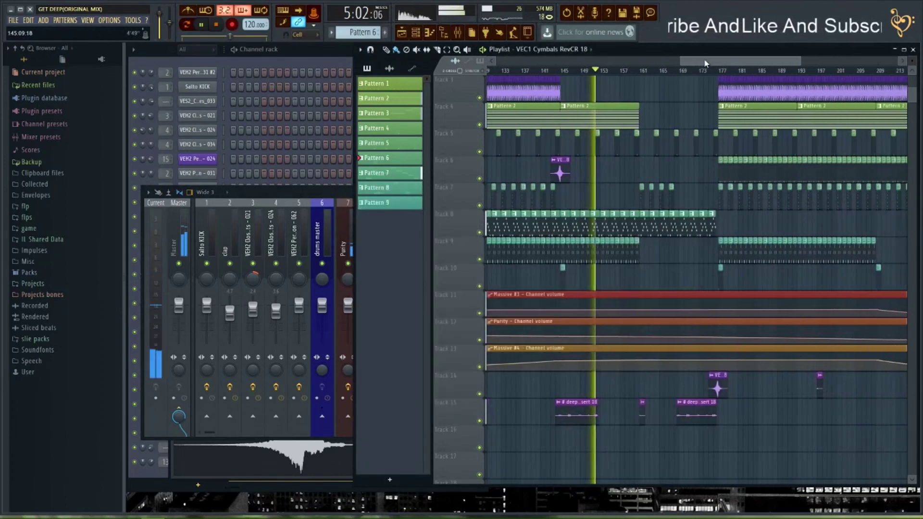
scroll(605, 72, "up", 5)
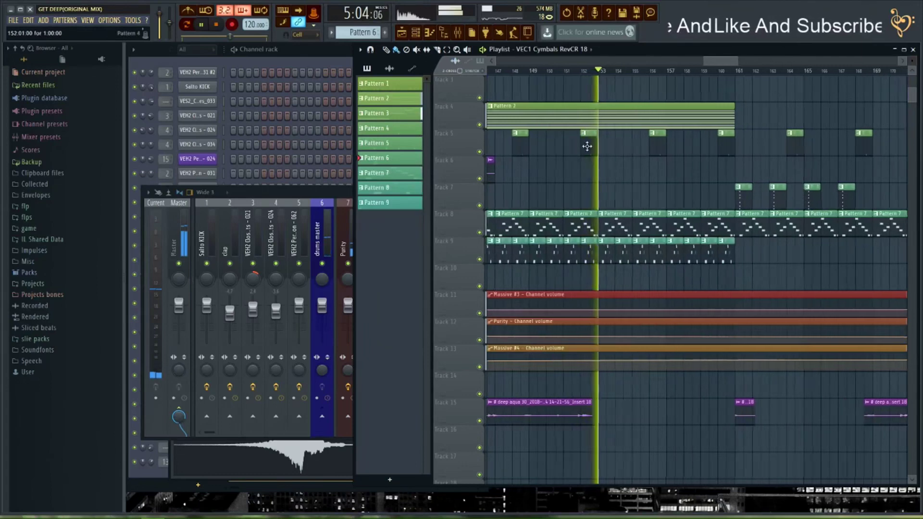
double_click(587, 145)
left_click(322, 51)
key("space")
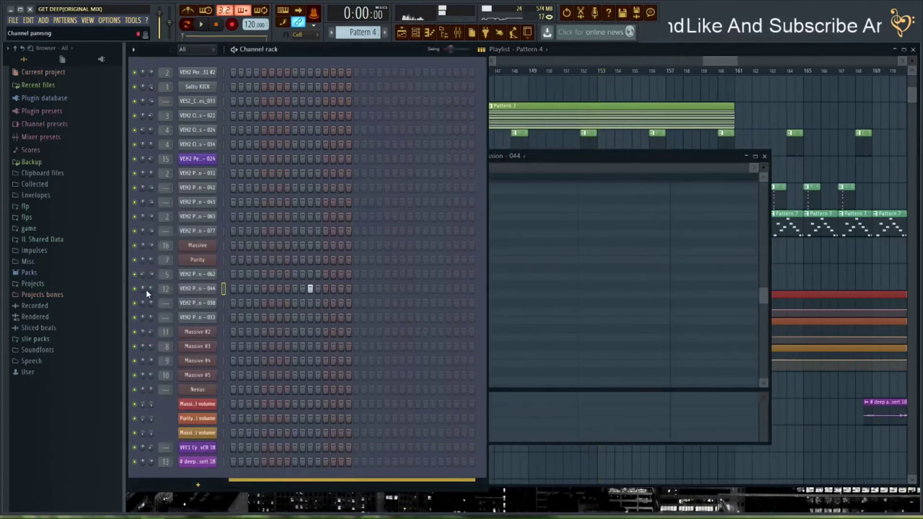
Play briefly from about bar 153 and route the VEH2 Percussion - 044 mixer track 12 to the dlay send track
left_click(679, 55)
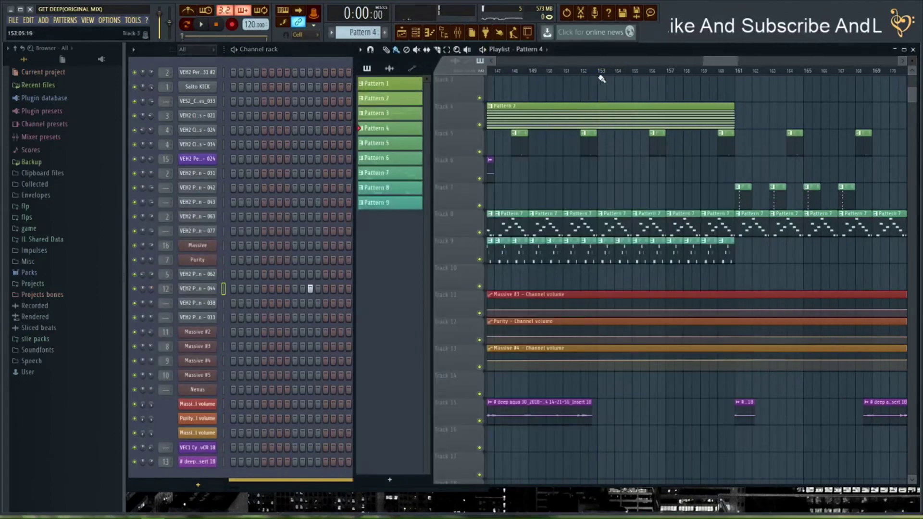
left_click(609, 71)
key("space")
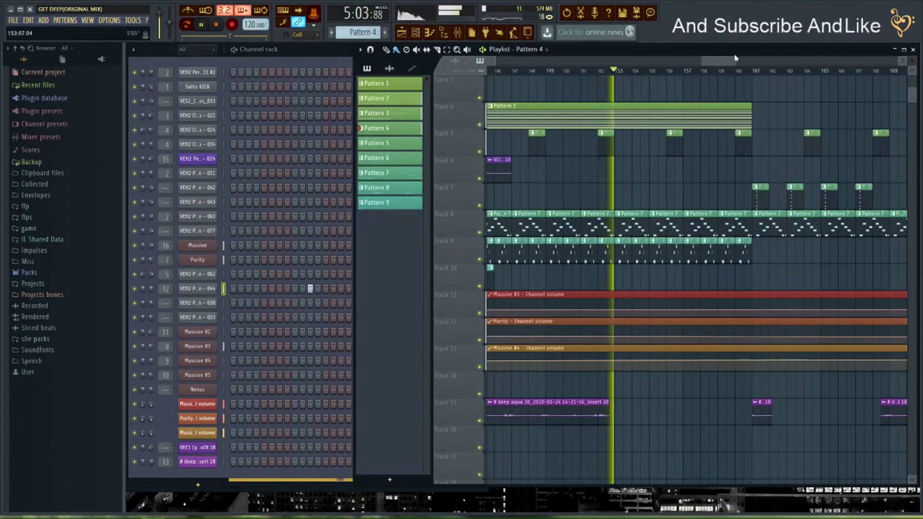
key("space")
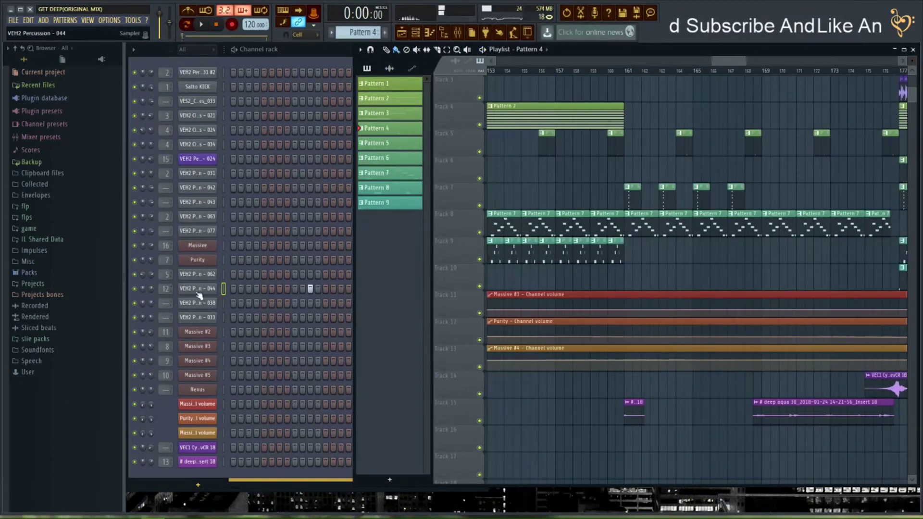
double_click(166, 292)
left_click(622, 409)
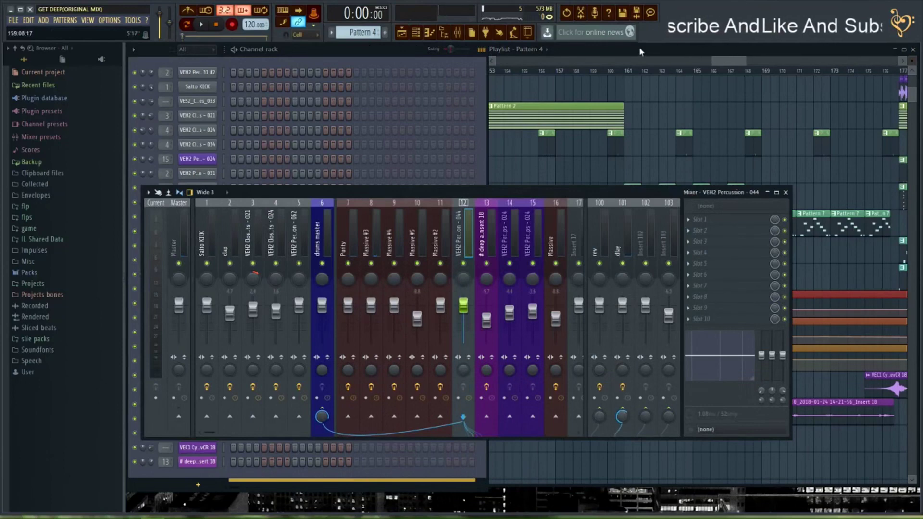
Play the song from about bar 161 and again from about bar 176 to check the breakdown and transition
left_click(621, 71)
key("space")
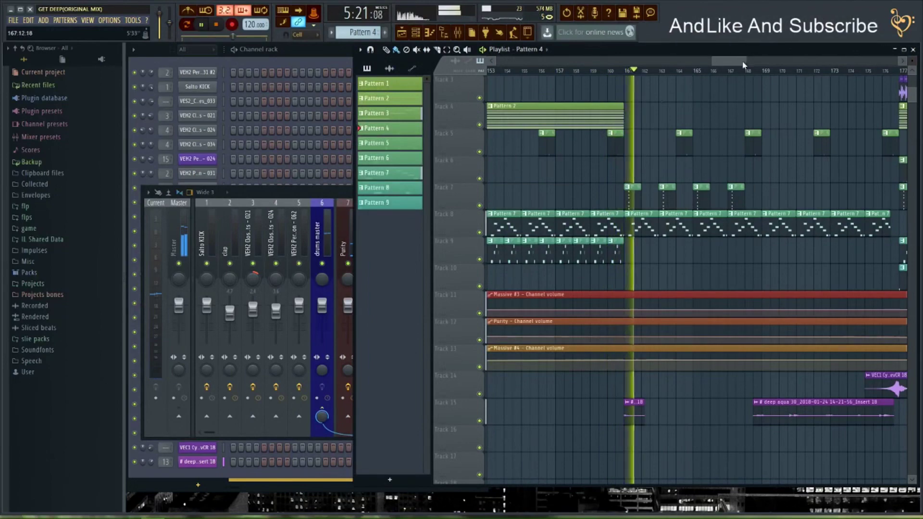
scroll(700, 77, "right", 5)
left_click(696, 73)
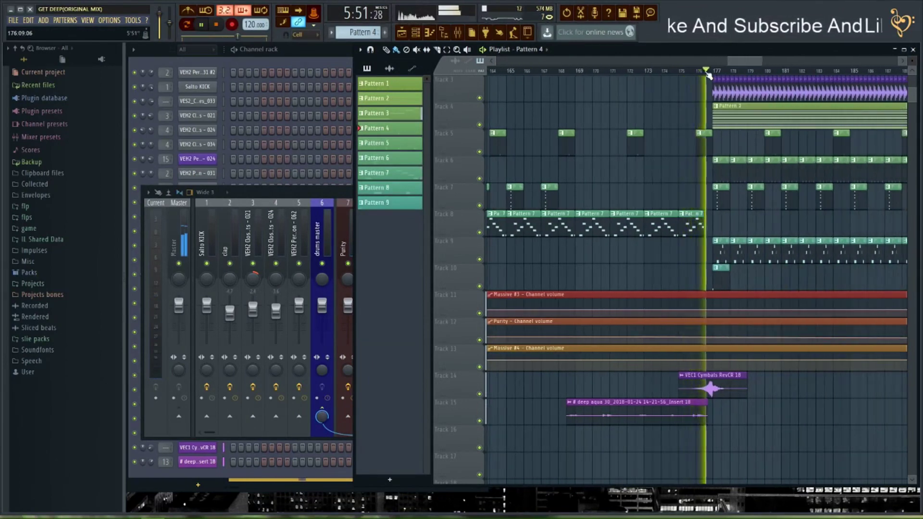
Open the Pattern 8 clip just after bar 177 in the playlist and bring the channel rack to the front
scroll(698, 77, "down", 6)
scroll(708, 74, "down", 4)
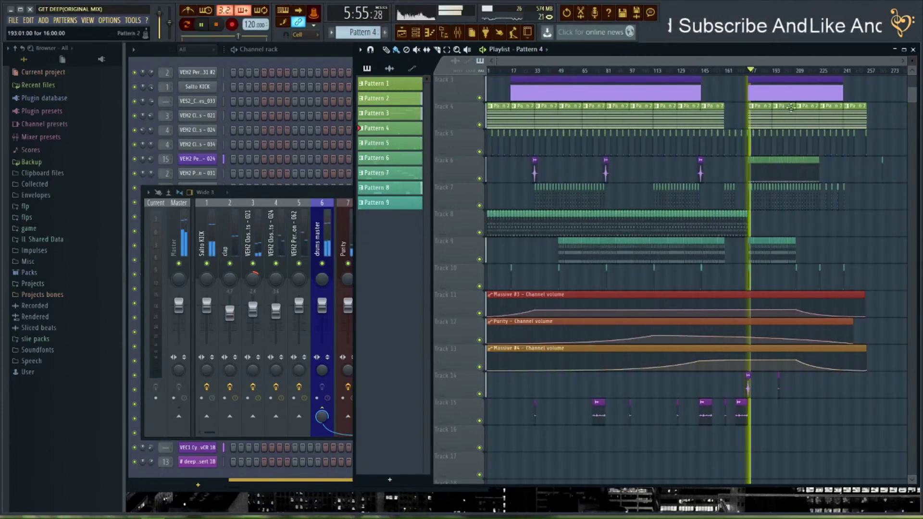
scroll(742, 91, "up", 8)
scroll(742, 91, "up", 1)
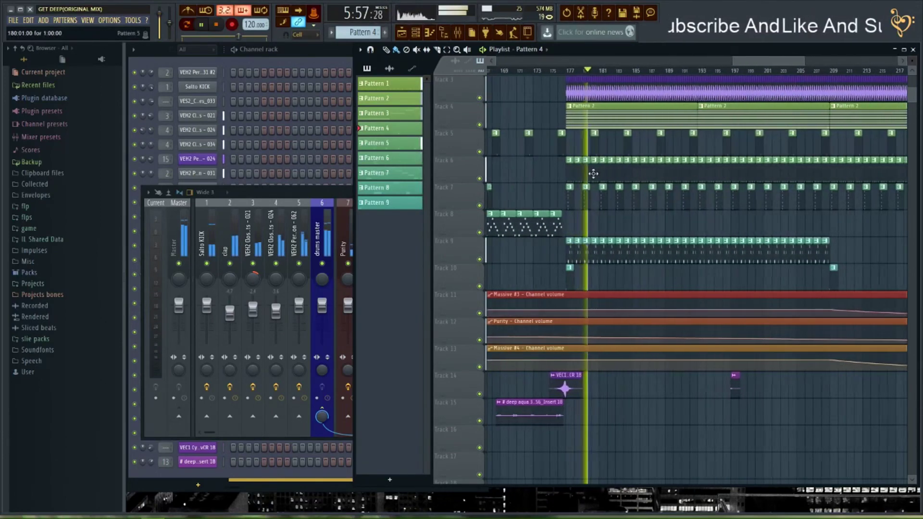
double_click(581, 256)
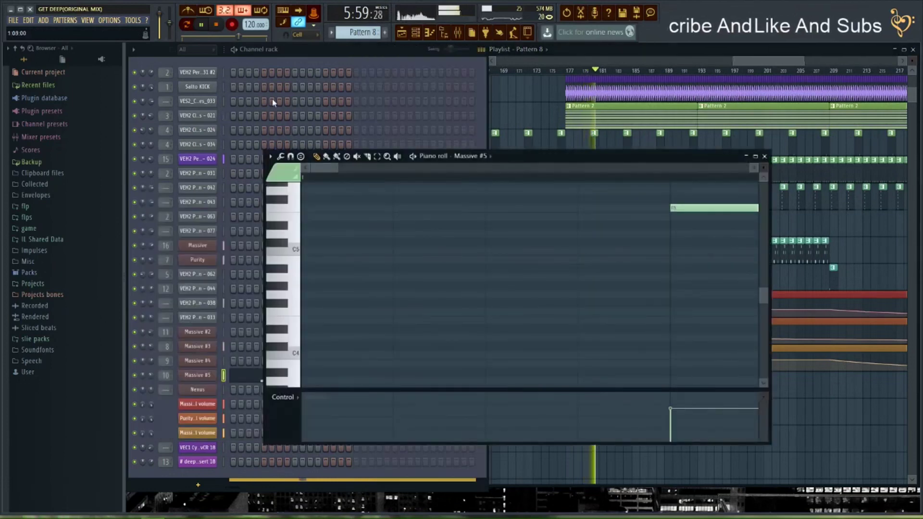
left_click(323, 58)
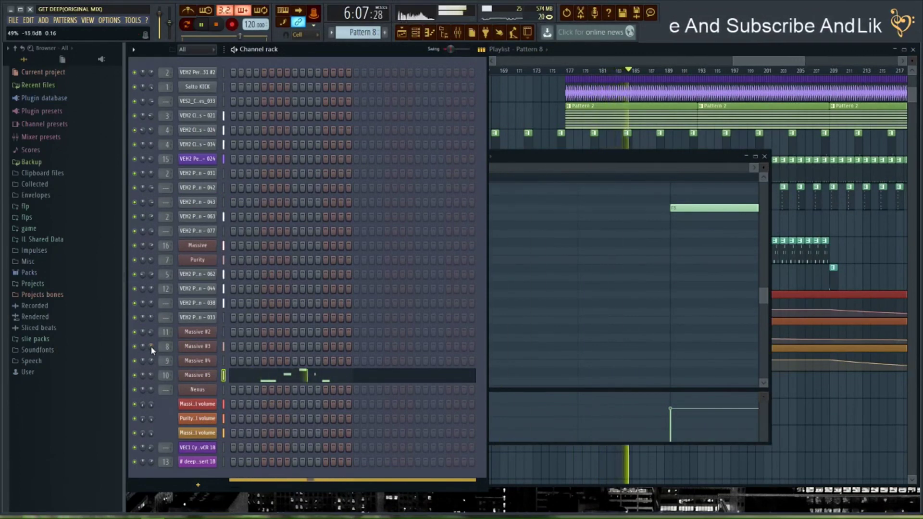
Play from around bar 158, open the Pattern 7 clip and bring up the Massive #4 synth with its mixer track
double_click(725, 42)
left_click(609, 72)
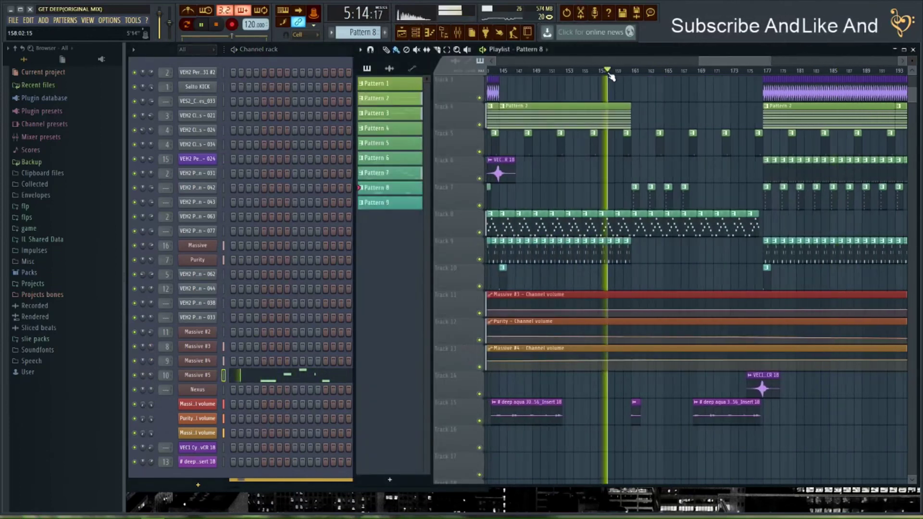
double_click(604, 225)
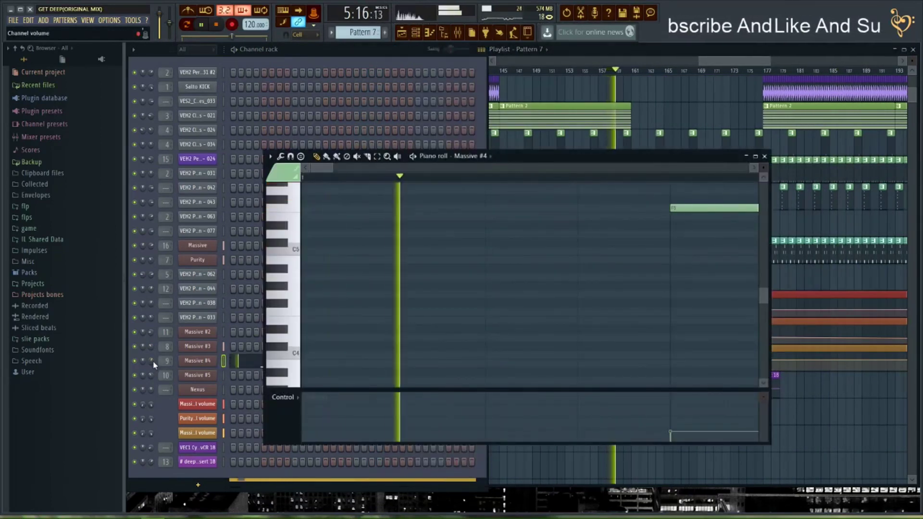
left_click(198, 361)
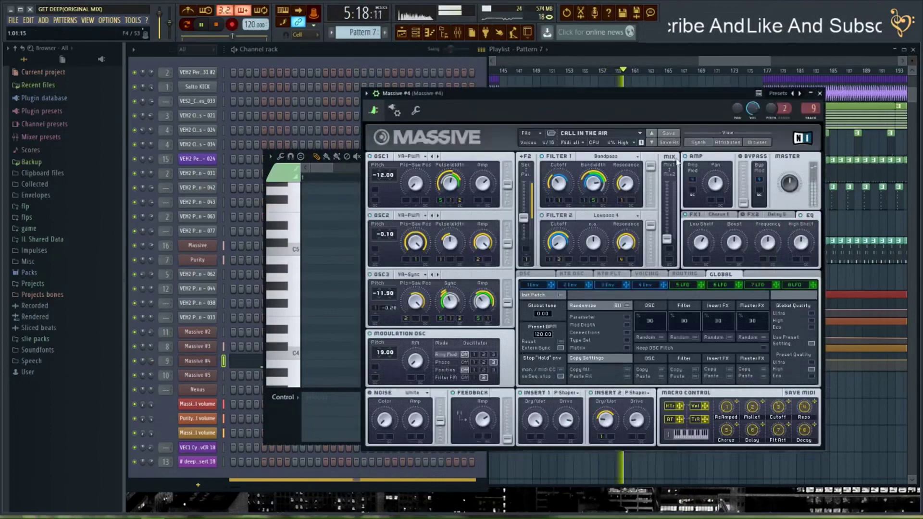
double_click(224, 361)
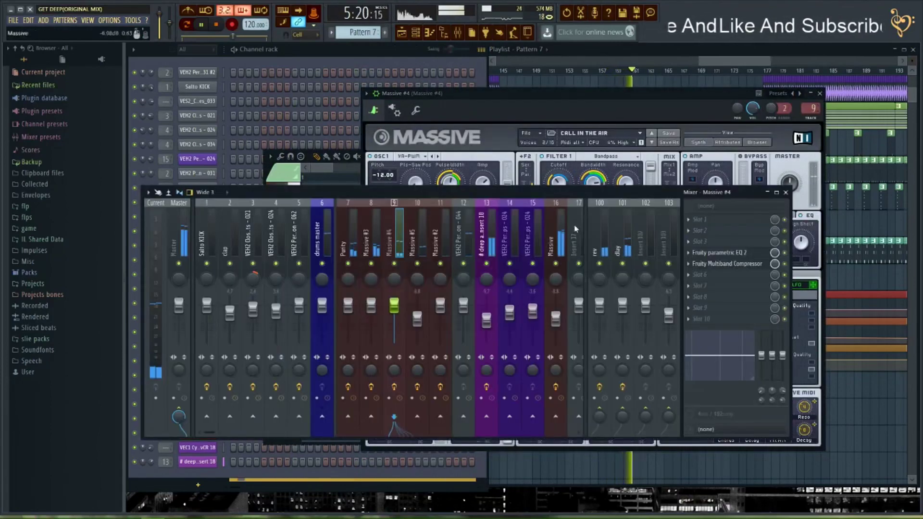
Cut band 2 of Massive #4's parametric EQ to about -6.5 dB at 415 Hz, reduce the band 5 boost and route the track to rev
left_click(736, 252)
left_click_drag(388, 261, 378, 256)
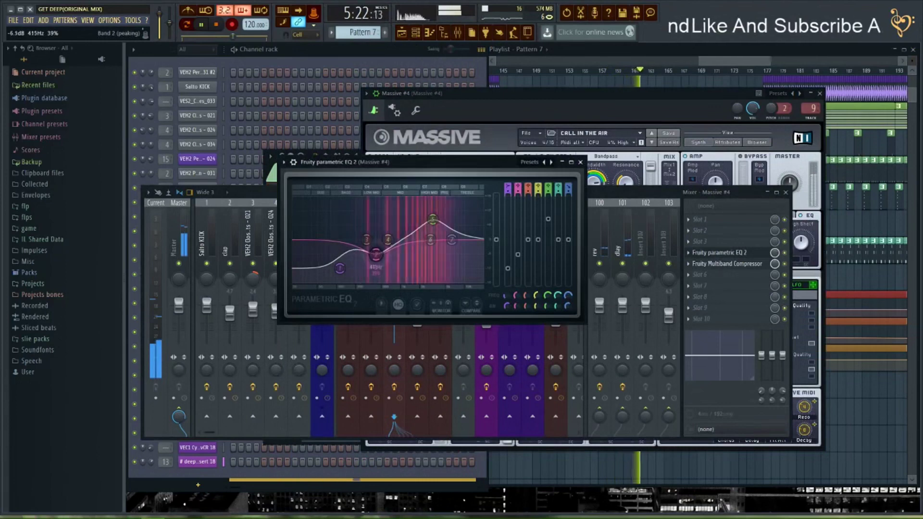
left_click_drag(435, 222, 435, 227)
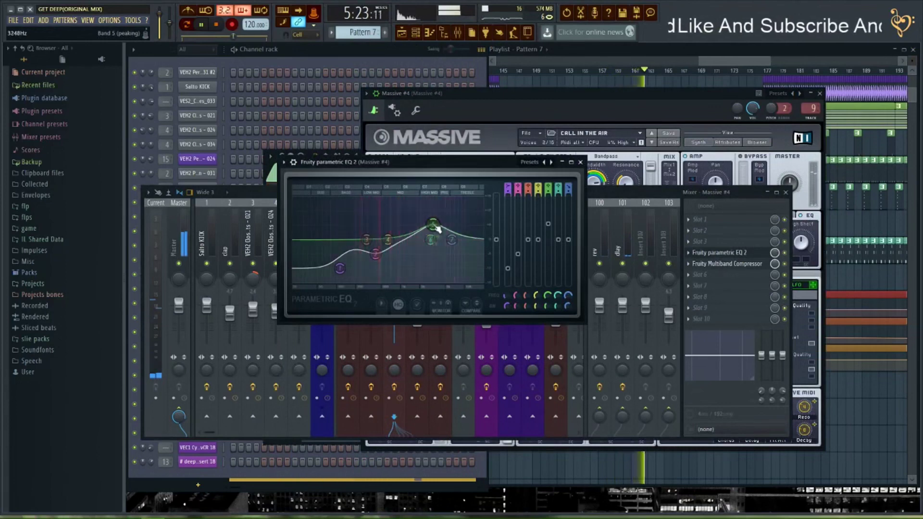
left_click(621, 419)
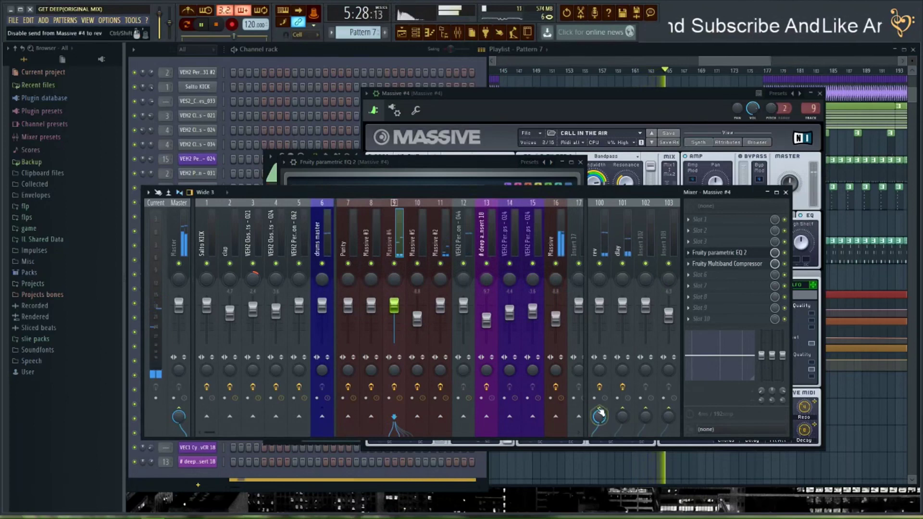
Set Massive #4's EQ band 7 to about 2 dB at 1955 Hz, lower band 6 slightly and send the track to dlay
left_click(731, 253)
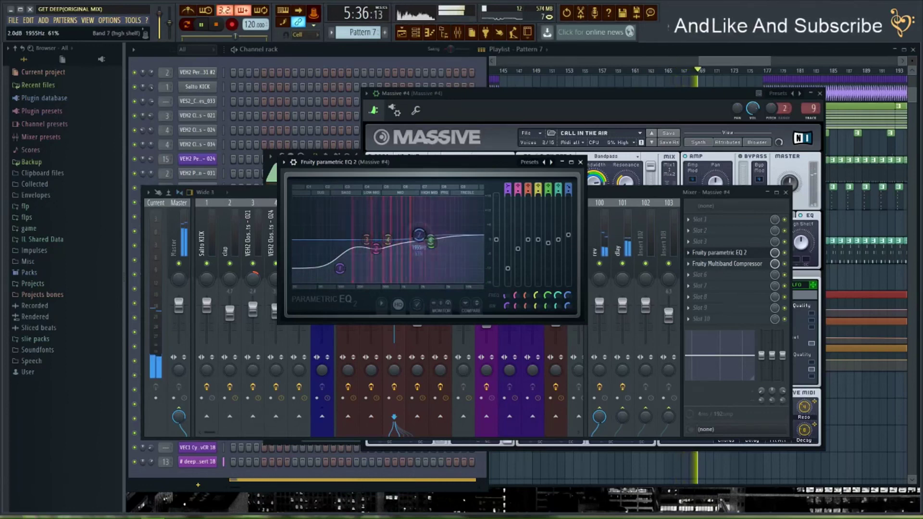
left_click_drag(436, 240, 444, 245)
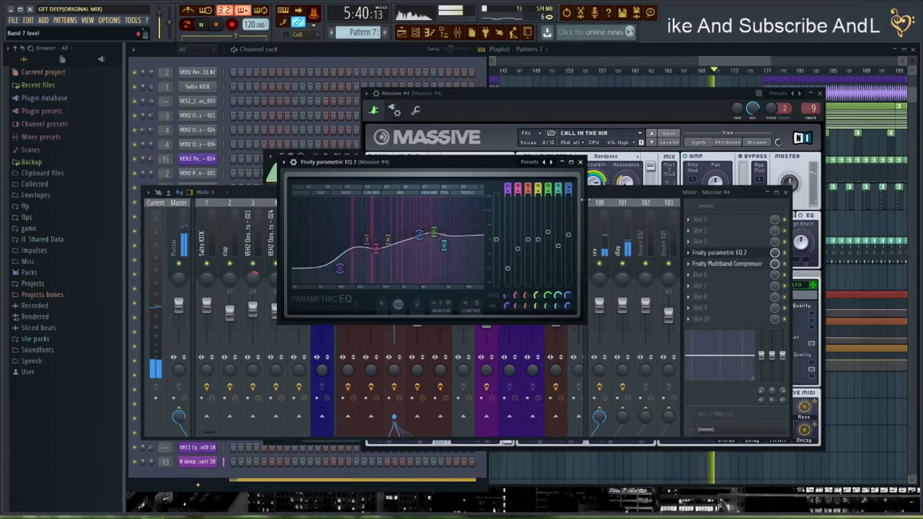
left_click(581, 163)
left_click_drag(623, 412, 622, 423)
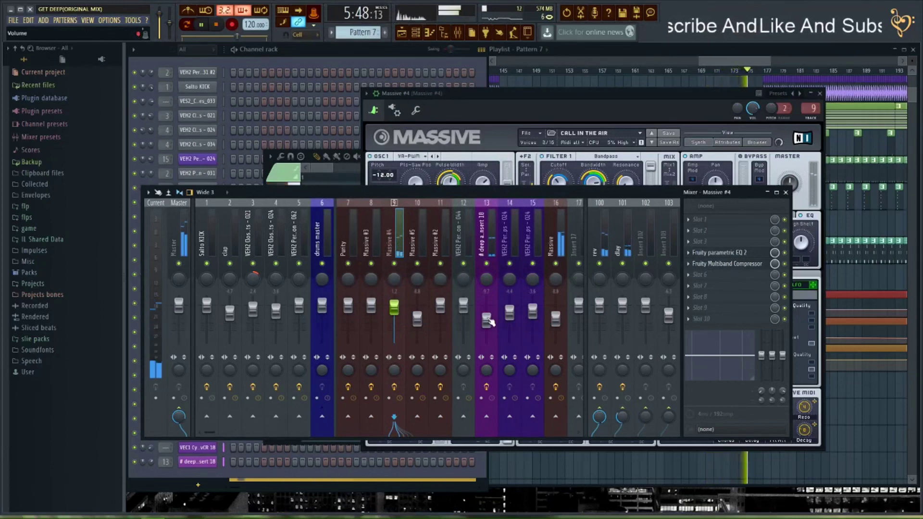
left_click(786, 193)
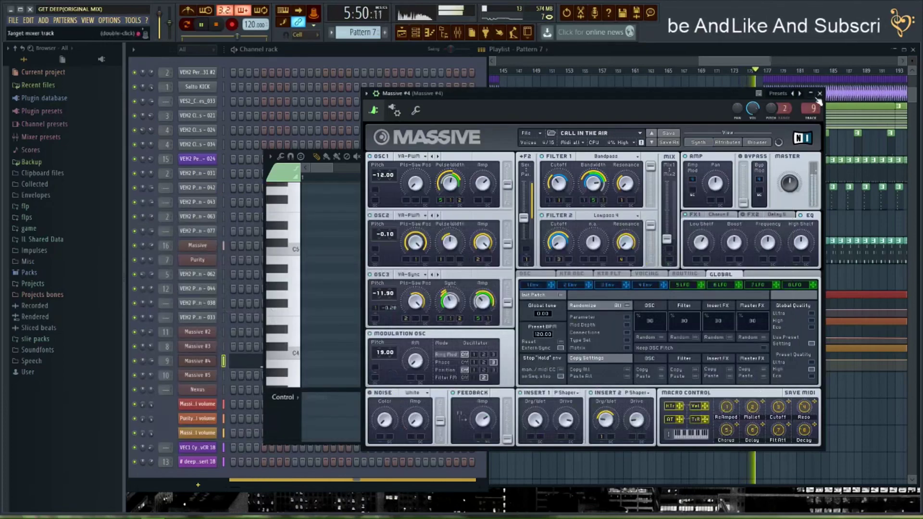
left_click(821, 93)
Play from about bar 176, open the Pattern 5 clip and set the VEH2 Percussion - 033 channel volume to about 69%
left_click(763, 74)
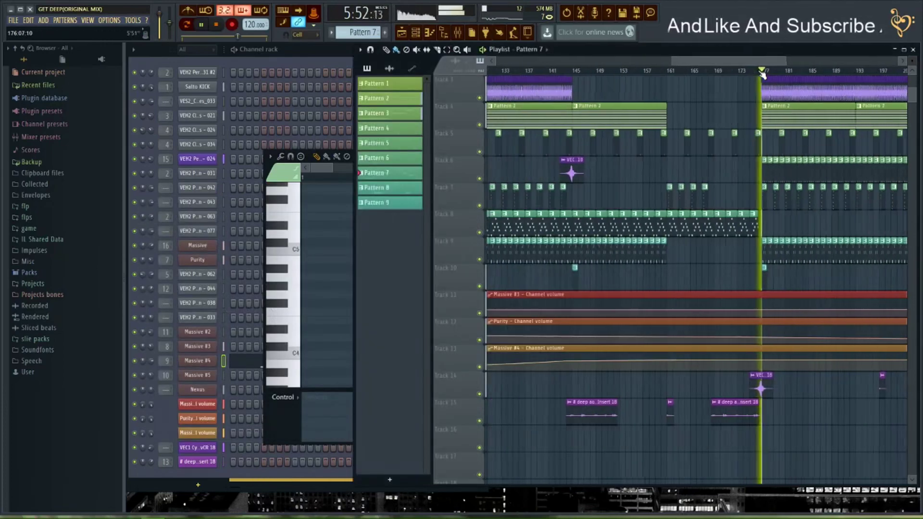
scroll(762, 75, "down", 6)
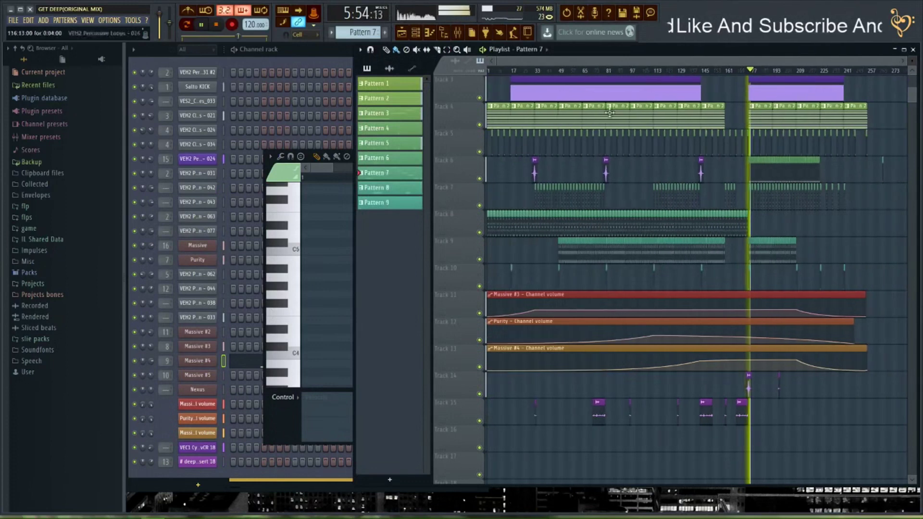
double_click(770, 178)
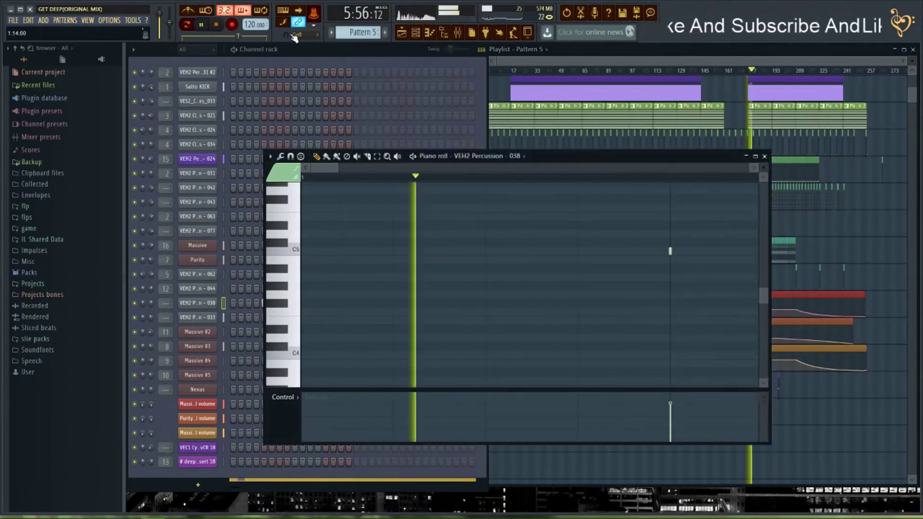
left_click(320, 64)
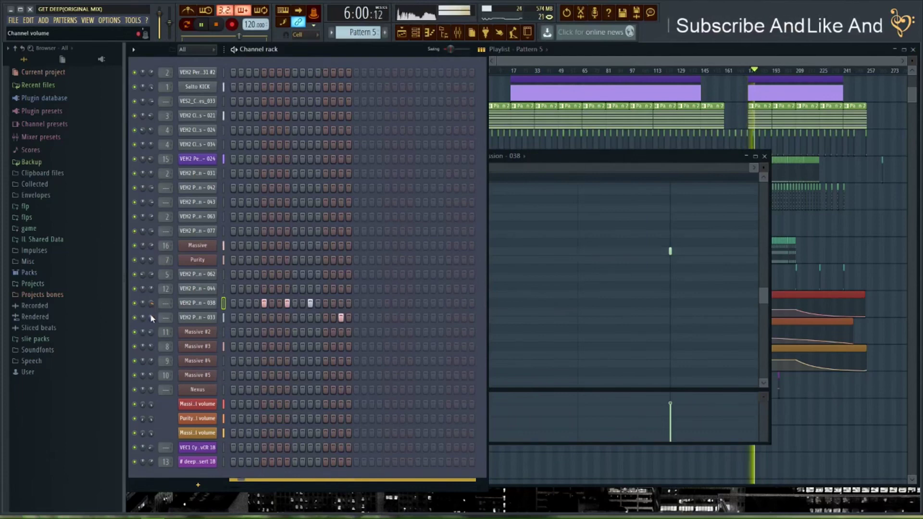
left_click_drag(151, 316, 152, 320)
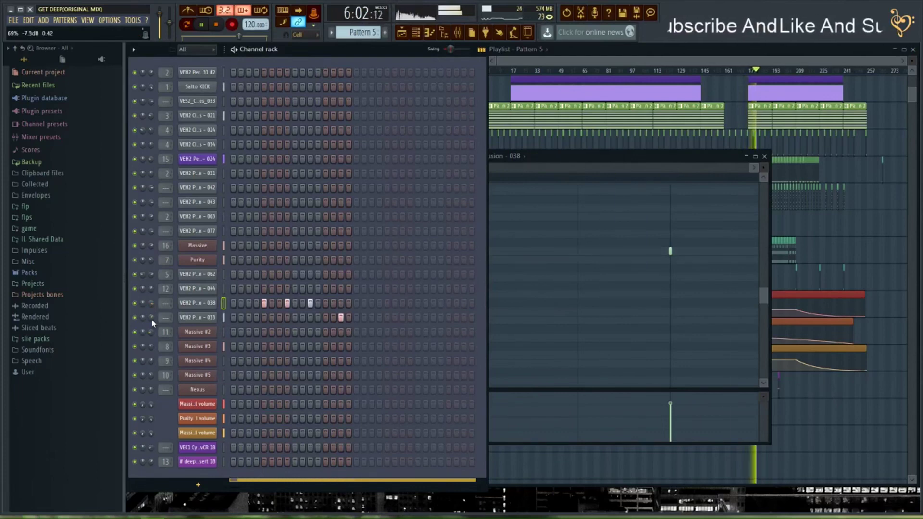
scroll(152, 324, "up", 3)
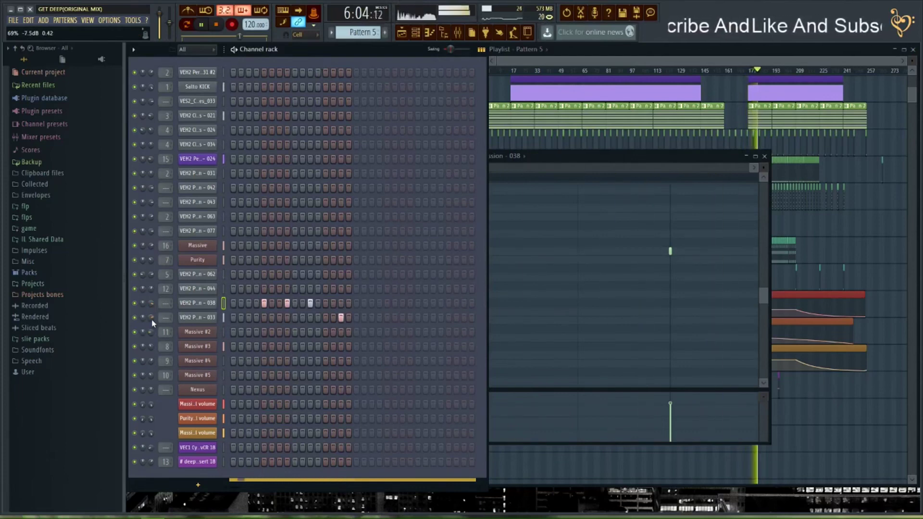
Route VEH2 Percussion - 038 to free mixer track 17 with rev and dlay sends and lower its fader to about -6.1 dB
left_click(197, 303)
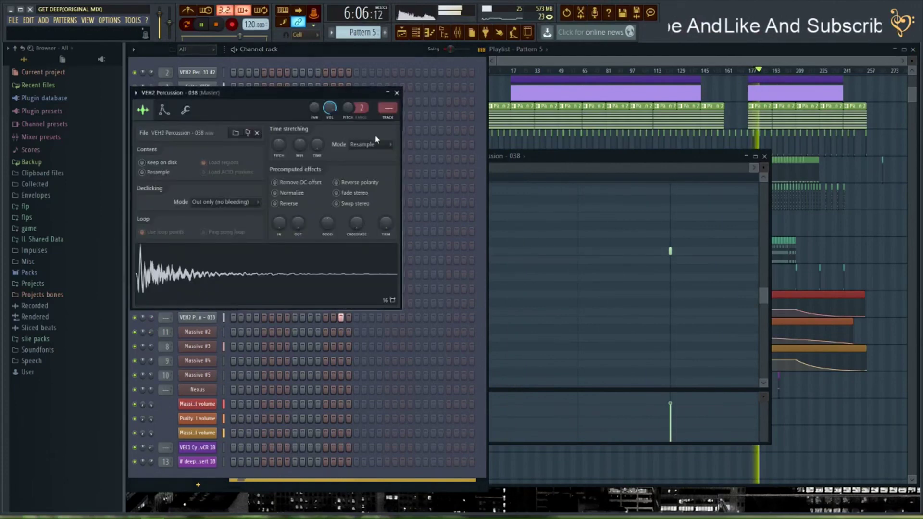
key("space")
left_click_drag(316, 92, 469, 97)
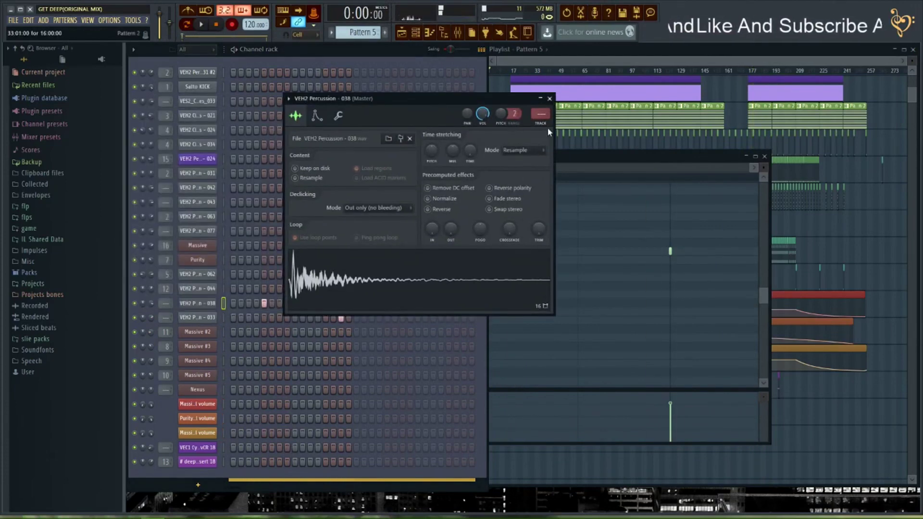
key("ctrl+l")
key("space")
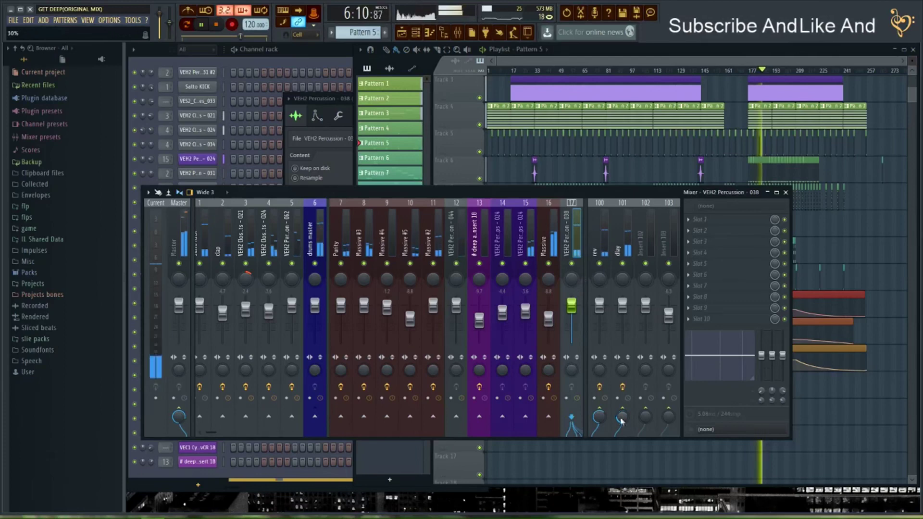
left_click_drag(572, 306, 573, 315)
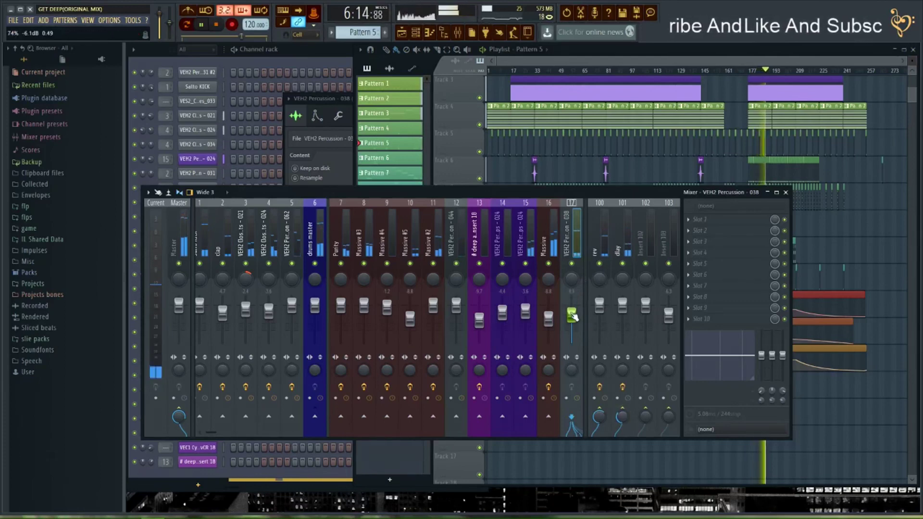
Open the VEH2 Percussion - 033 channel settings and assign it to free mixer track 18
left_click(136, 310)
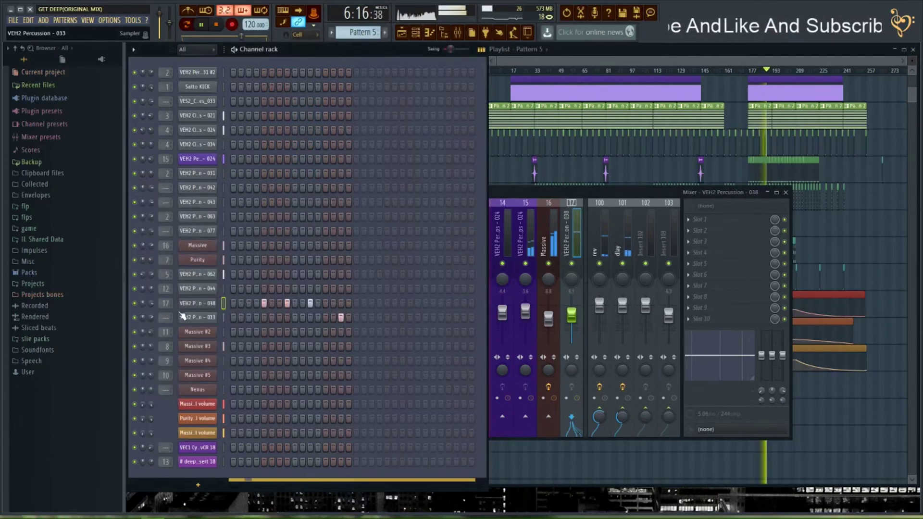
left_click(203, 320)
left_click(403, 131)
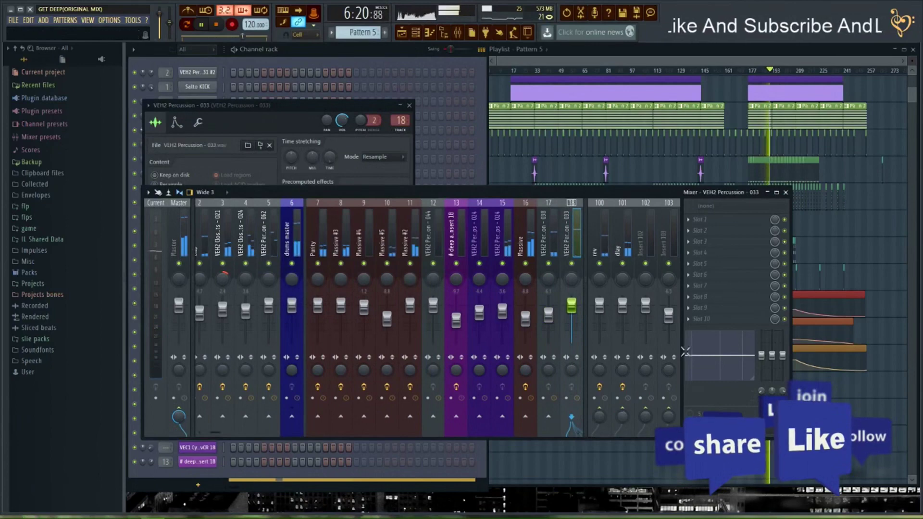
Add Fruity parametric EQ 2 in slot 5 of the VEH2 Percussion - 033 track and set band 1 to about -11.4 dB at 186 Hz
key("space")
left_click(721, 264)
mouse_move(726, 273)
left_click(560, 354)
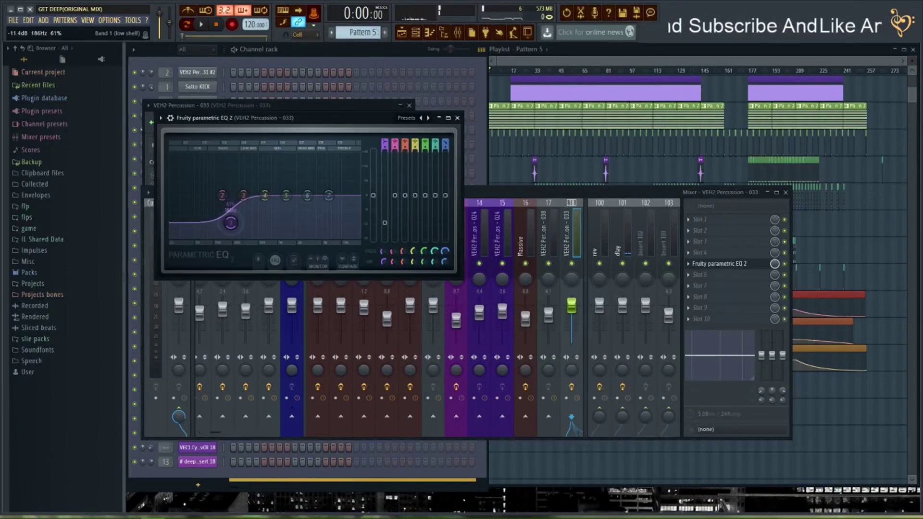
left_click(458, 118)
left_click(410, 104)
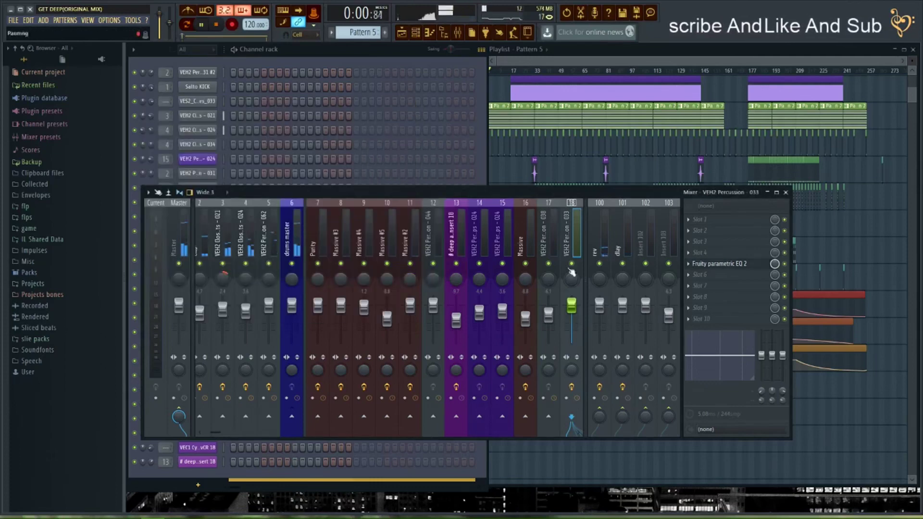
Play from around bar 185, reopen the VEH2 Percussion - 033 equalizer and move its band 1 low shelf to about 104 Hz
left_click(758, 72)
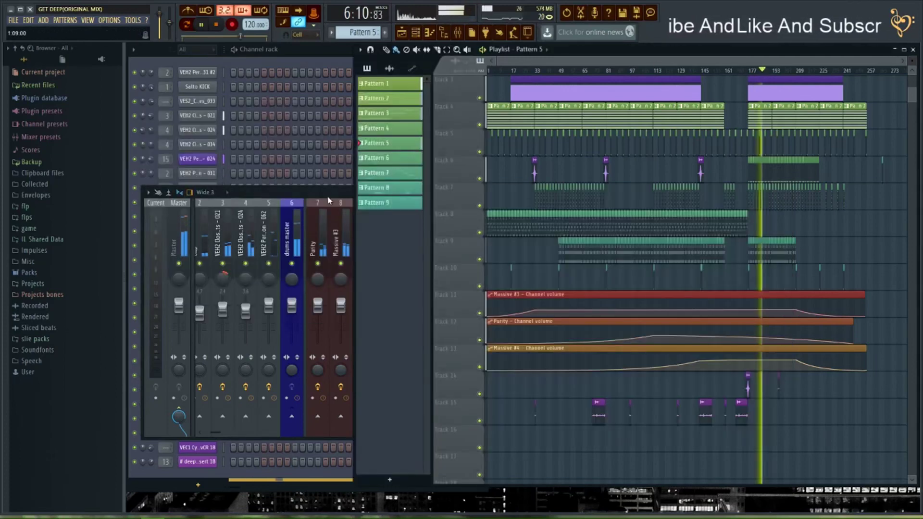
key("F9")
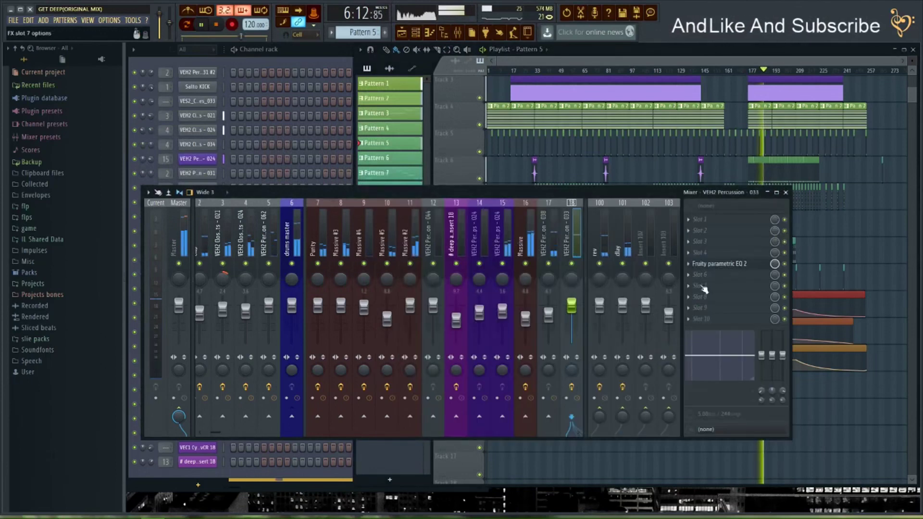
left_click(719, 263)
left_click_drag(236, 224, 221, 226)
key("space")
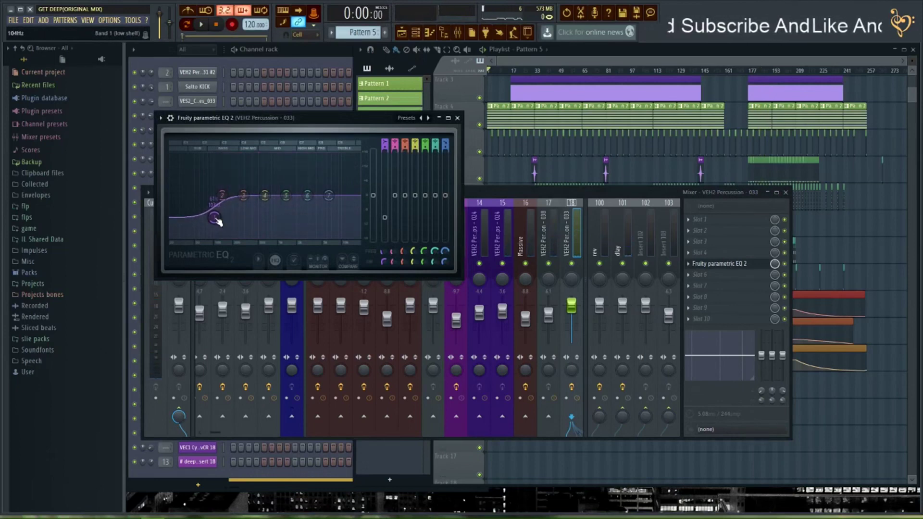
Play from around bar 189 to check the VEH2 Percussion - 033 equalizer, close it and return to the mixer
left_click(766, 78)
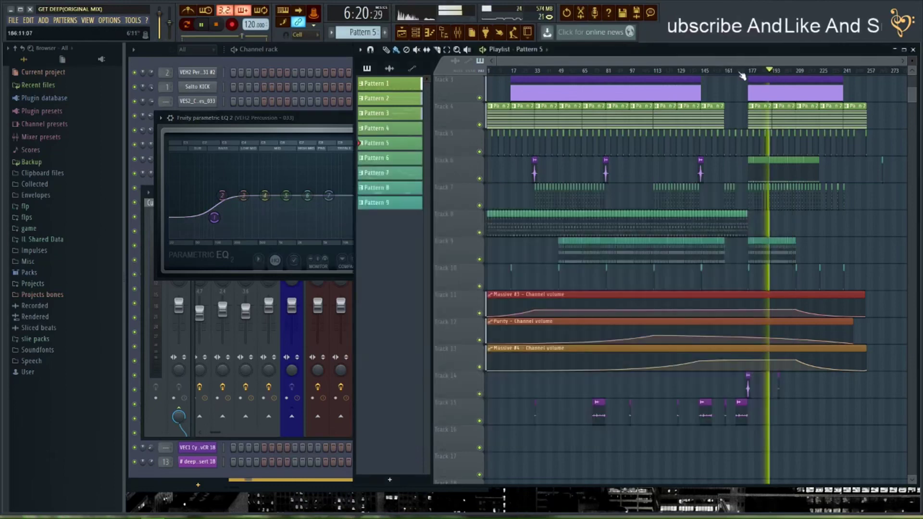
left_click(297, 136)
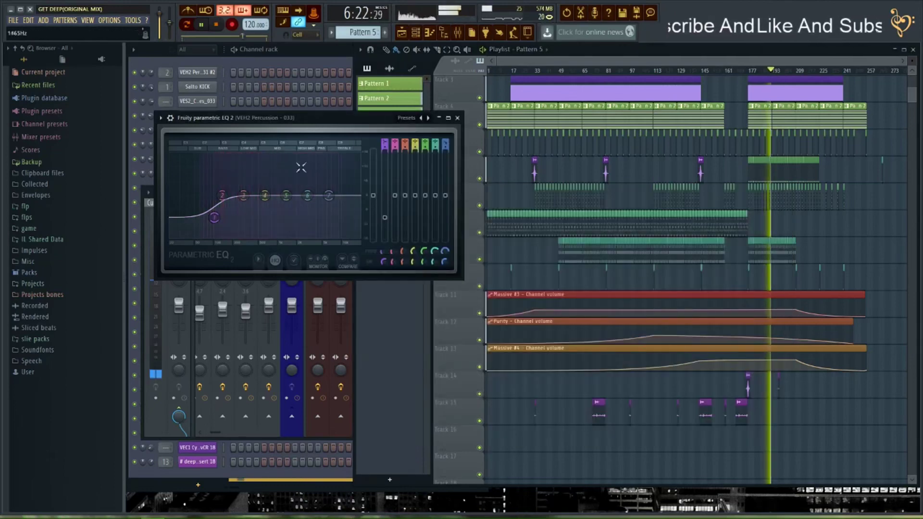
left_click(457, 117)
left_click(332, 196)
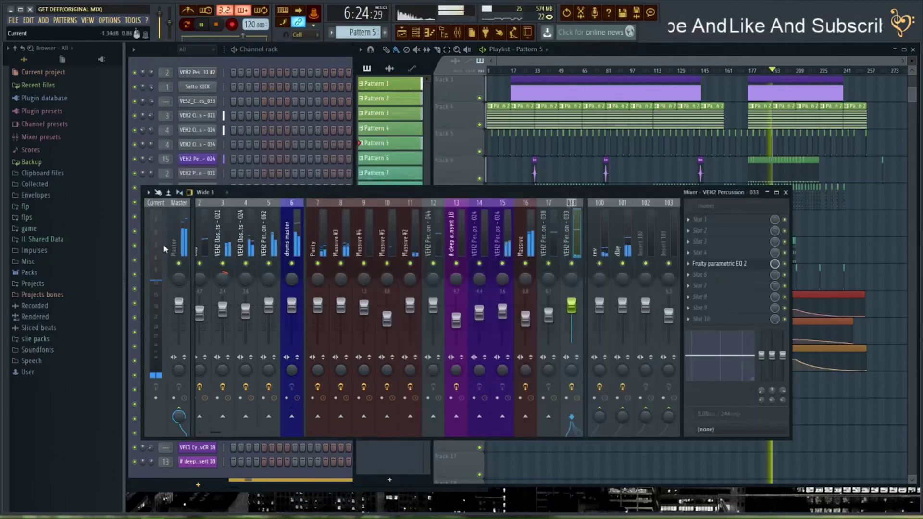
Check the overall level on the Master mixer track during playback, then stop the song
left_click(185, 235)
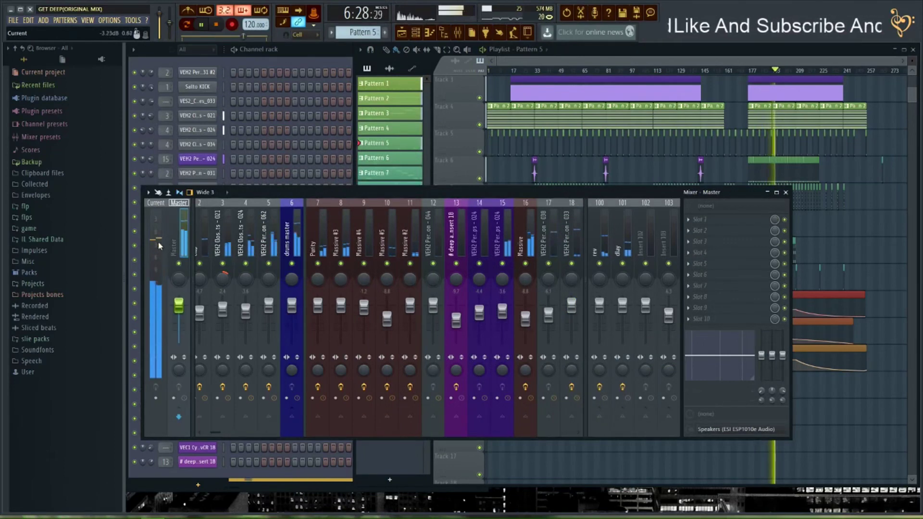
key("space")
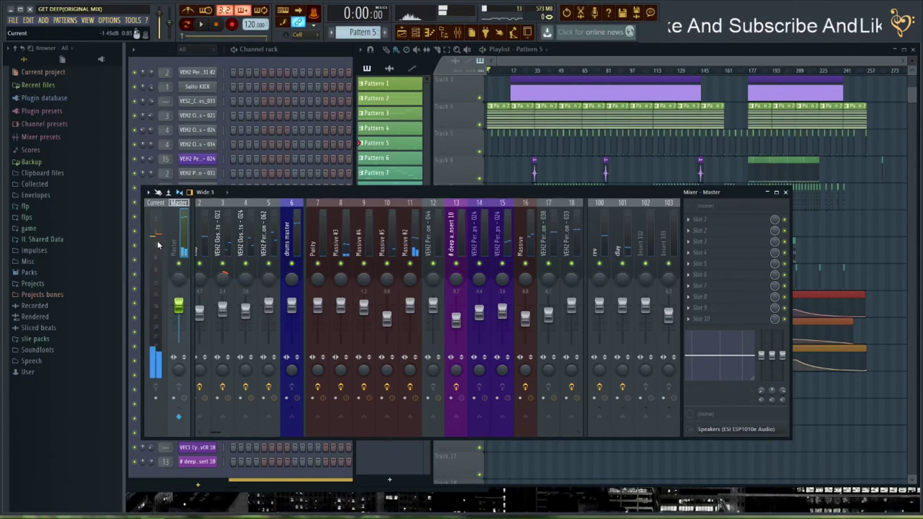
left_click(158, 232)
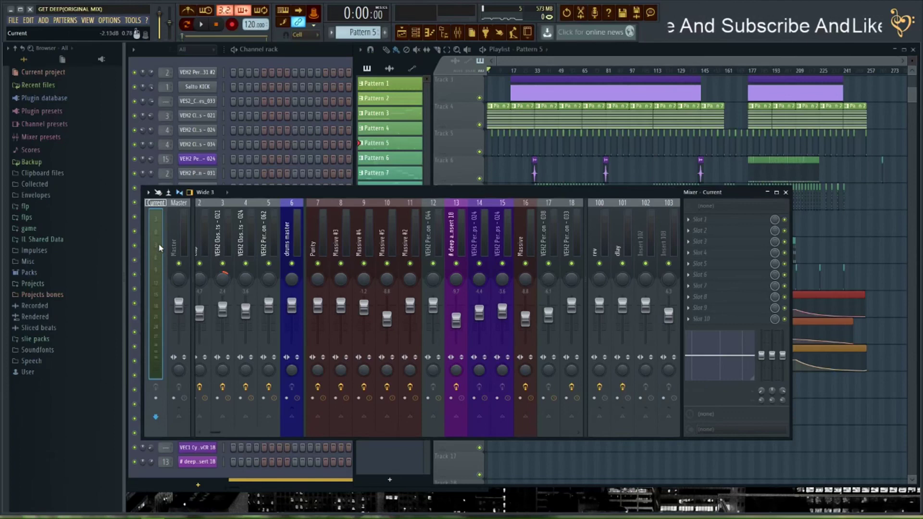
left_click(181, 247)
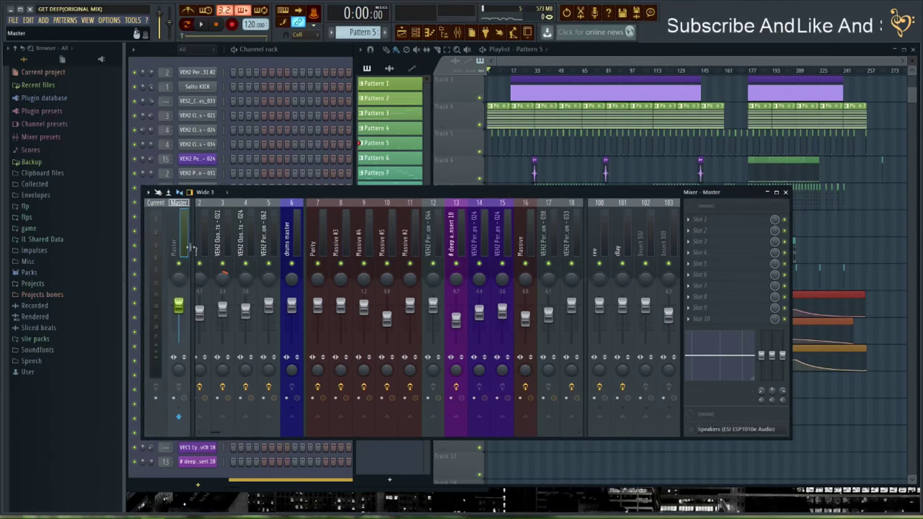
Add Fruity Multiband Compressor in slot 4 of the drums master track and load its Comp 1.9 preset
left_click(295, 246)
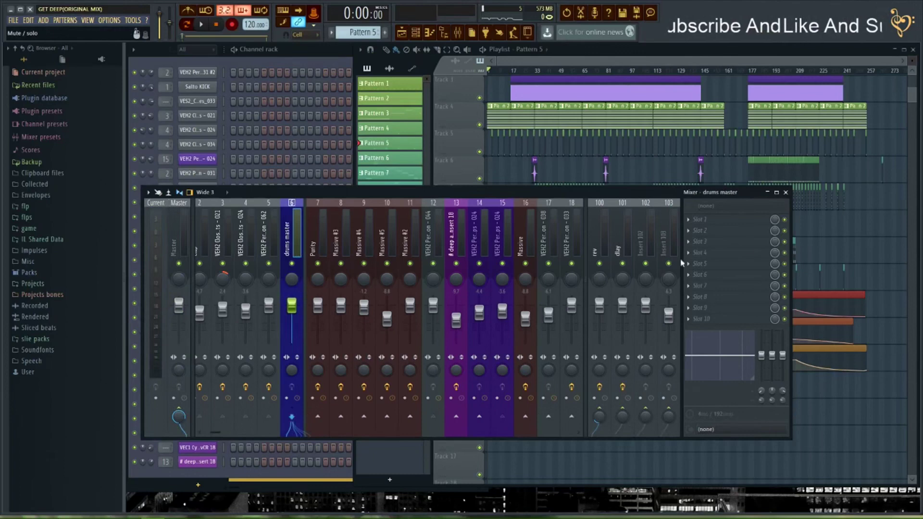
left_click(729, 252)
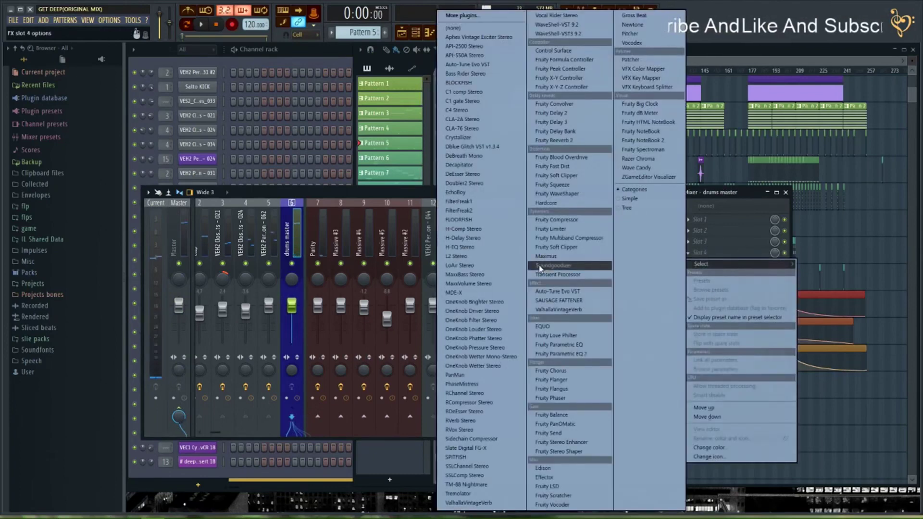
left_click(553, 238)
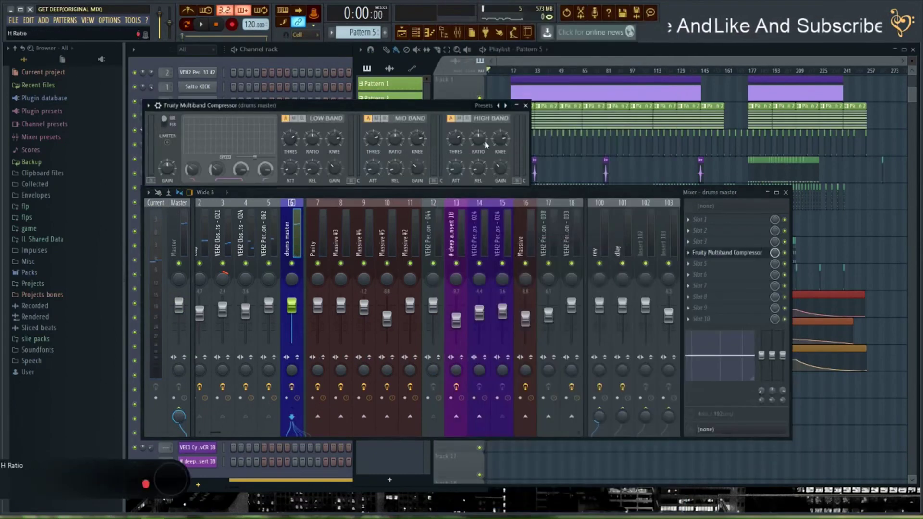
left_click(501, 105)
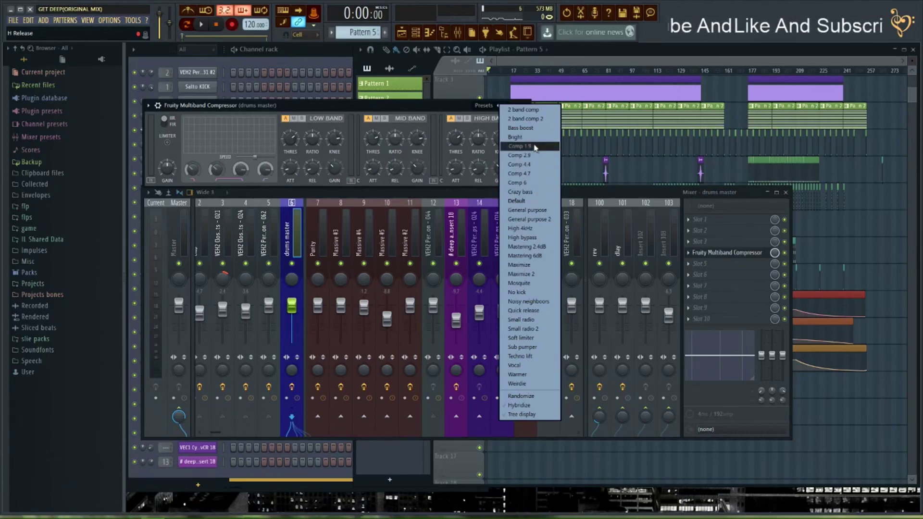
left_click(520, 146)
During playback, set the drums compressor's mid threshold to about -13.7 dB and high threshold to about -24.9 dB, and adjust the low band gain
key("space")
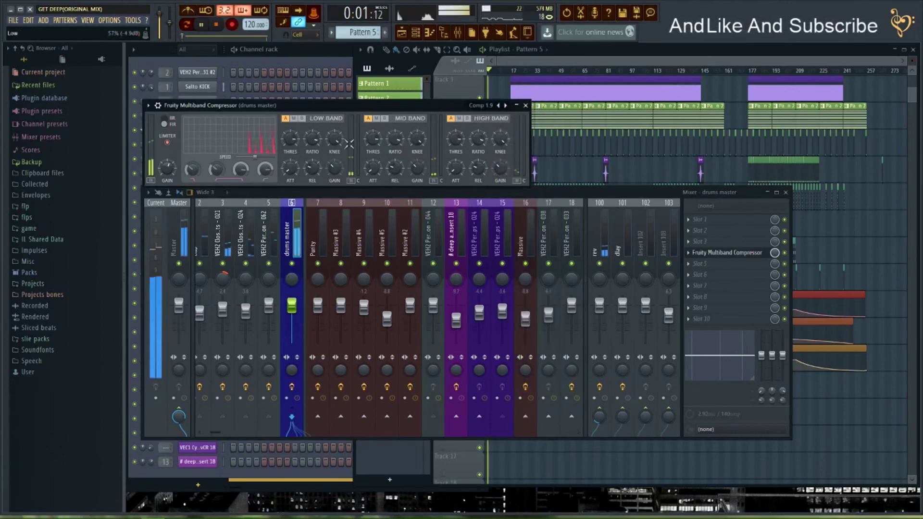
mouse_move(374, 144)
left_mouse_down()
mouse_move(373, 154)
mouse_move(373, 135)
left_mouse_up()
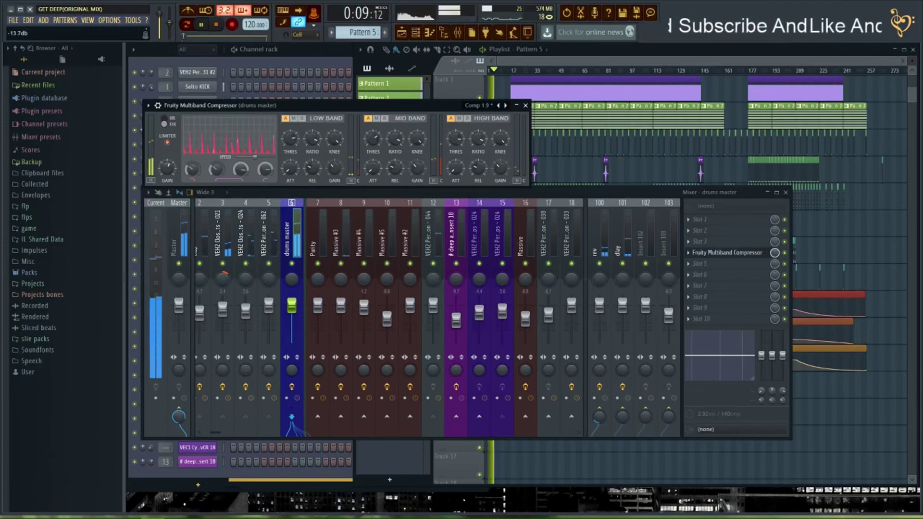
left_click_drag(337, 172, 337, 166)
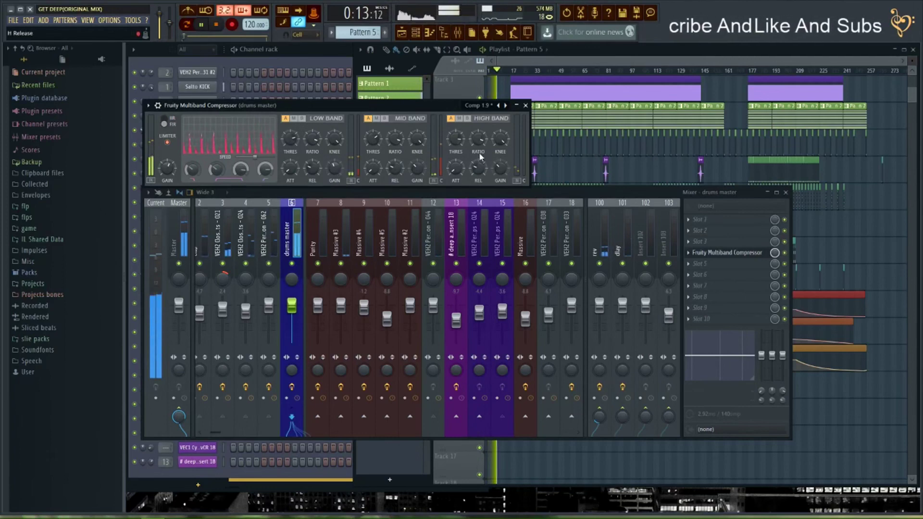
left_click_drag(456, 137, 456, 153)
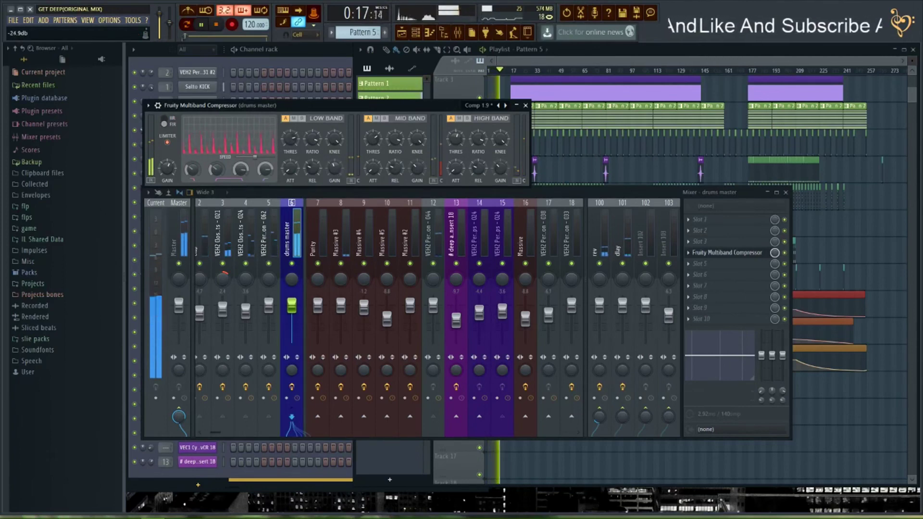
key("space")
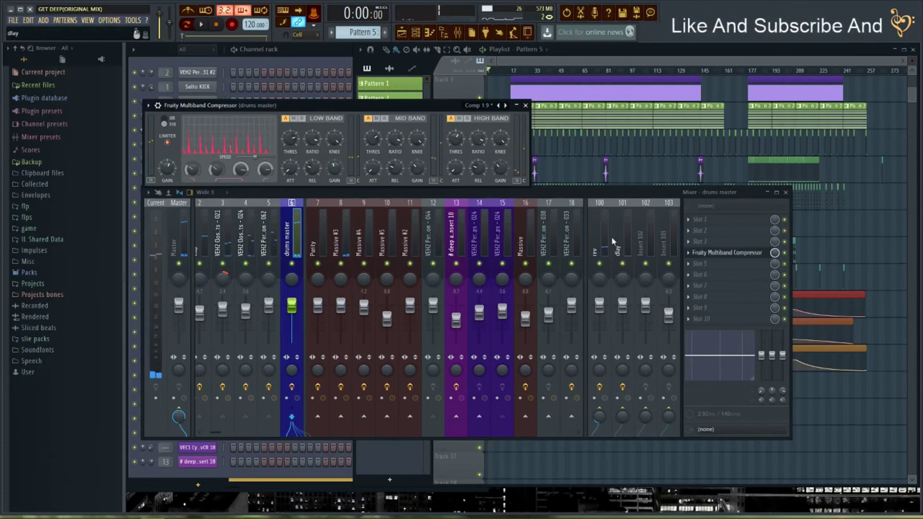
Add Fruity parametric EQ 2 in slot 6 of the drums master track and slightly boost bands 5 and 3 during playback
left_click(707, 275)
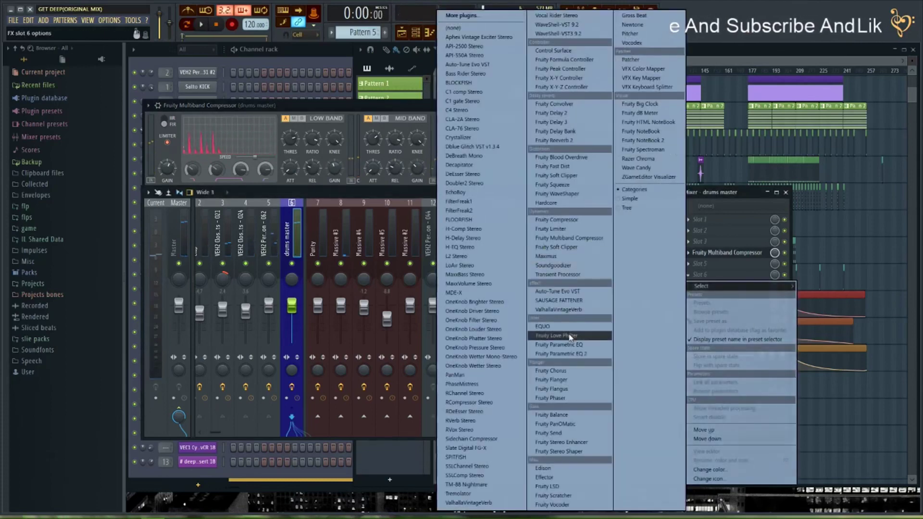
left_click(583, 351)
key("space")
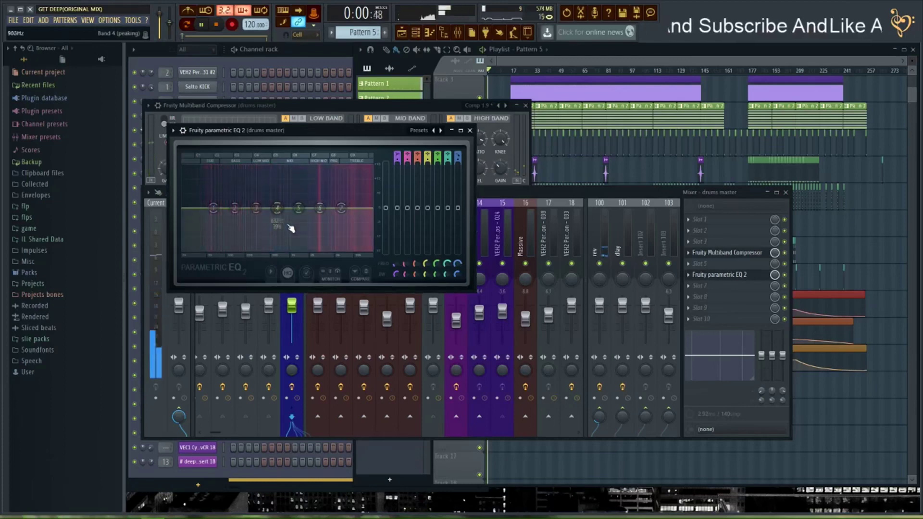
left_click_drag(300, 213, 299, 203)
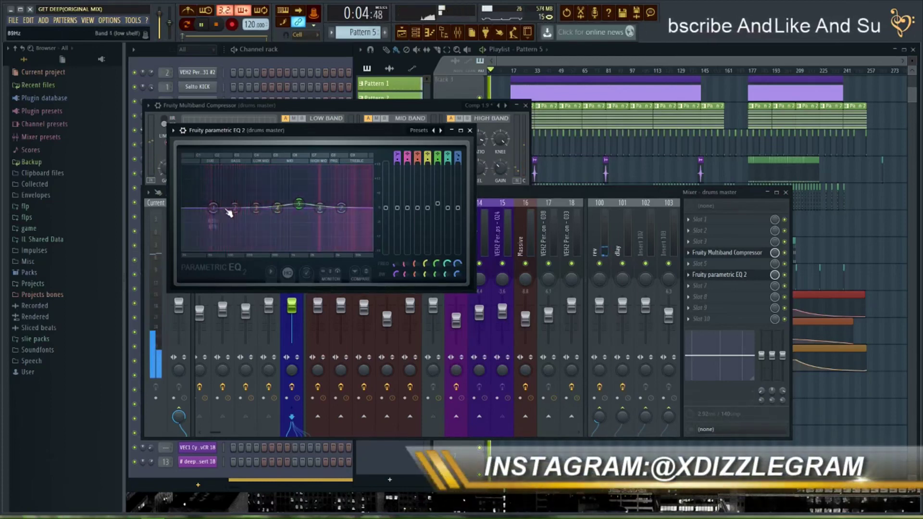
left_click_drag(261, 210, 260, 208)
key("space")
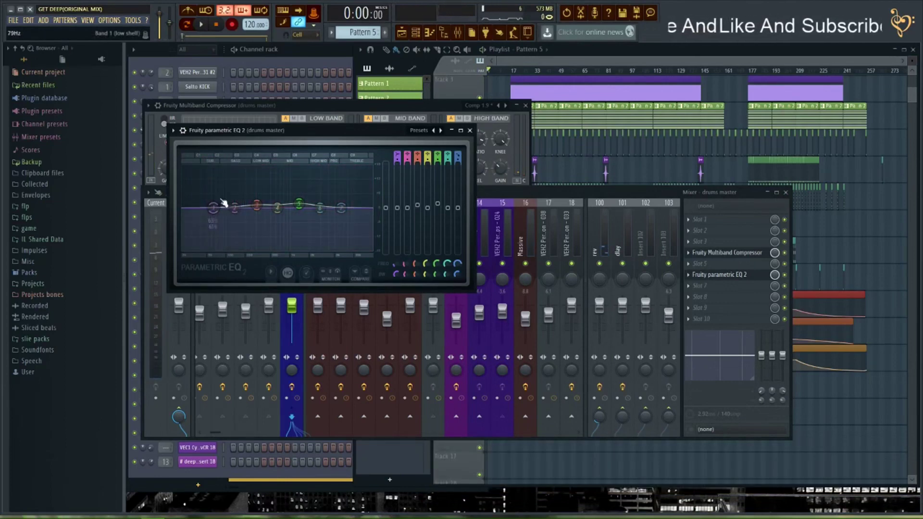
Play from the start and from around bar 97 to check the drums master equalizer, and close it
key("space")
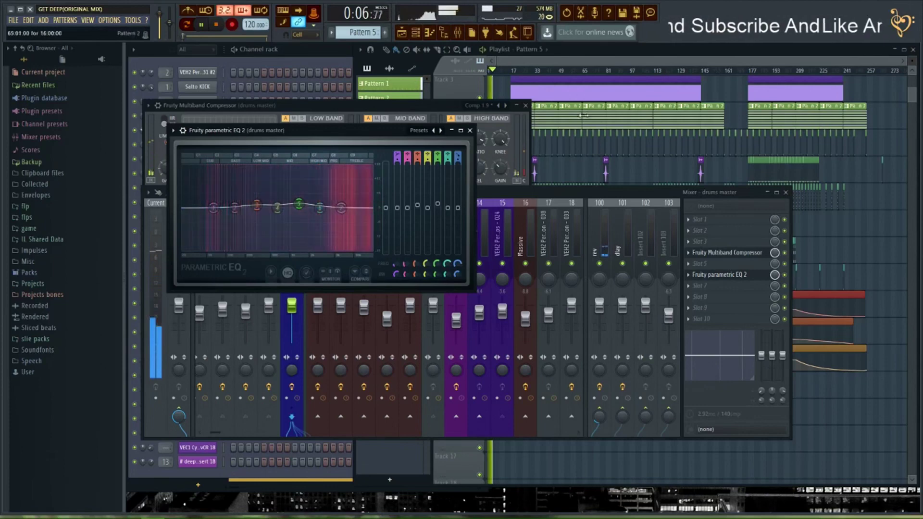
scroll(646, 102, "up", 3)
key("space")
scroll(647, 102, "up", 1)
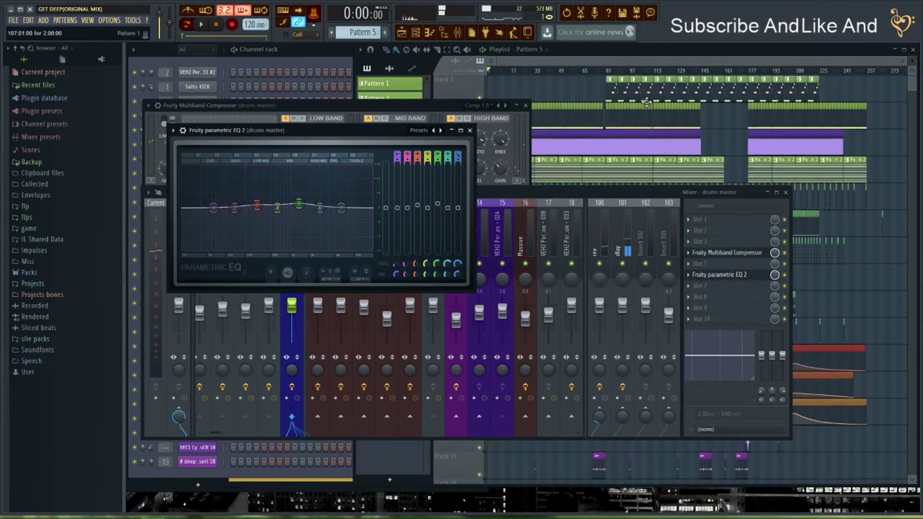
left_click(631, 71)
key("space")
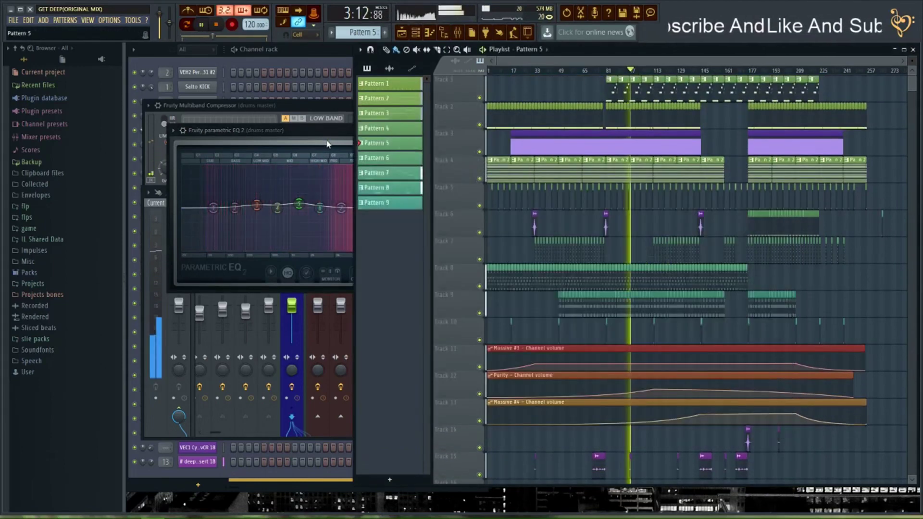
left_click(335, 137)
key("space")
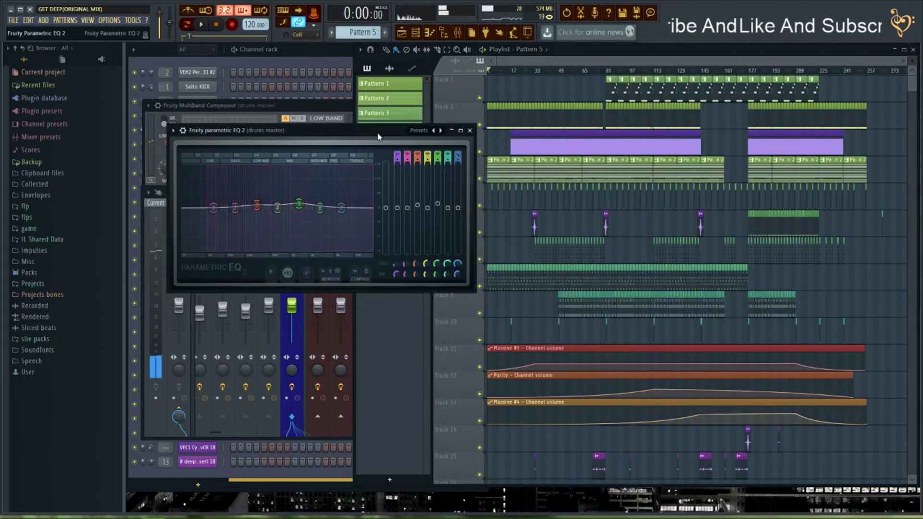
left_click(470, 130)
Add Fruity Multiband Compressor in slot 5 of the Master track and load its Comp 2.9 preset
key("space")
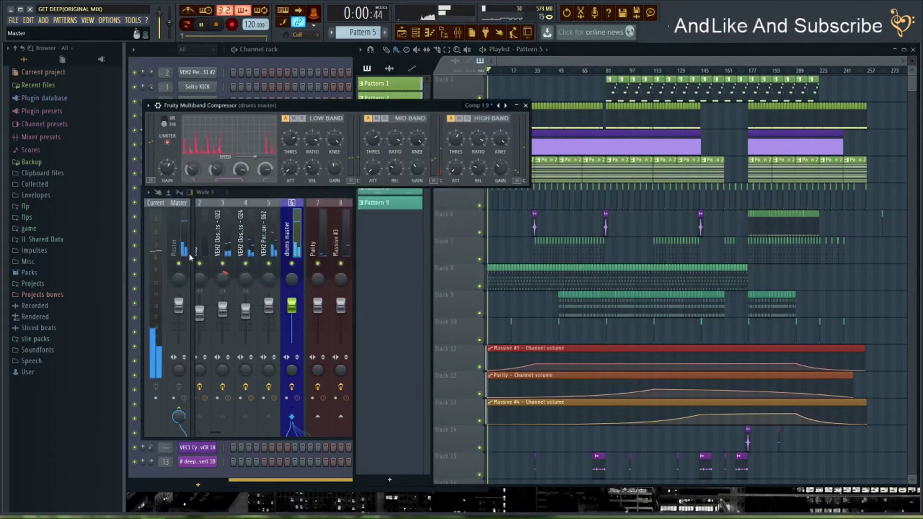
left_click(257, 238)
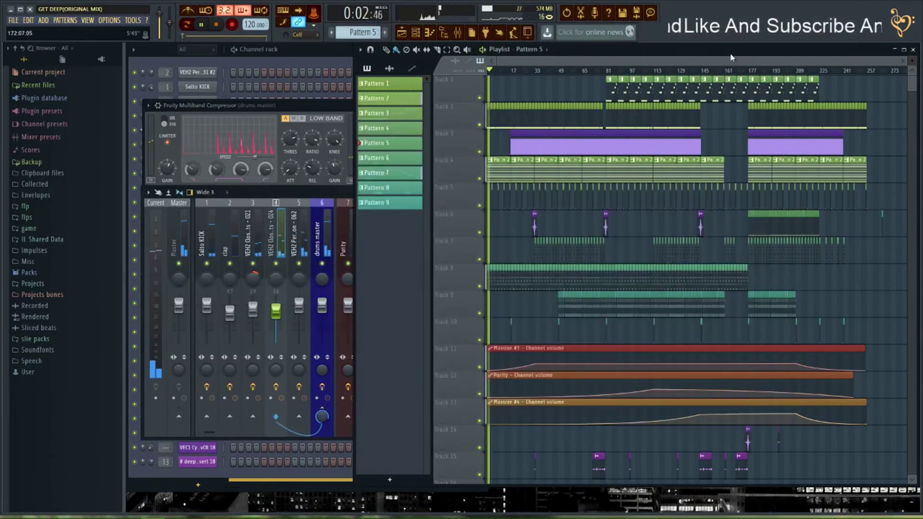
key("F5")
left_click(189, 246)
key("space")
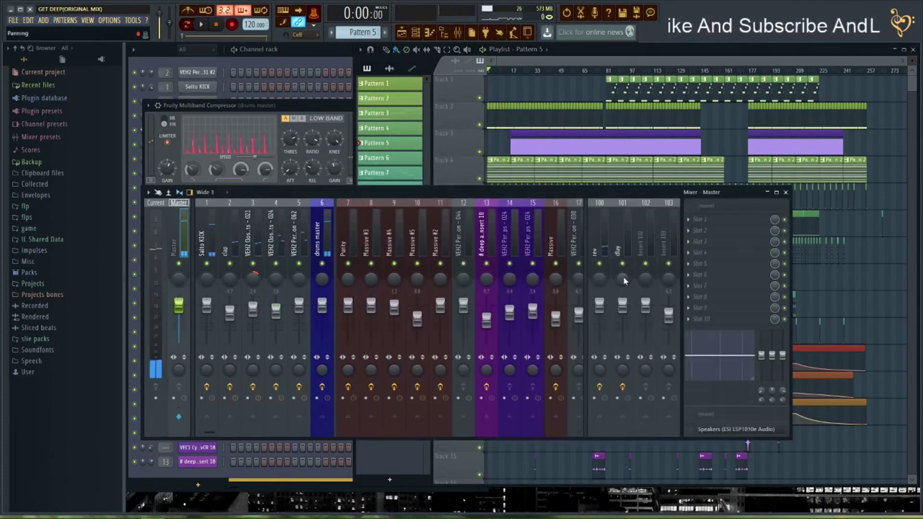
left_click(717, 264)
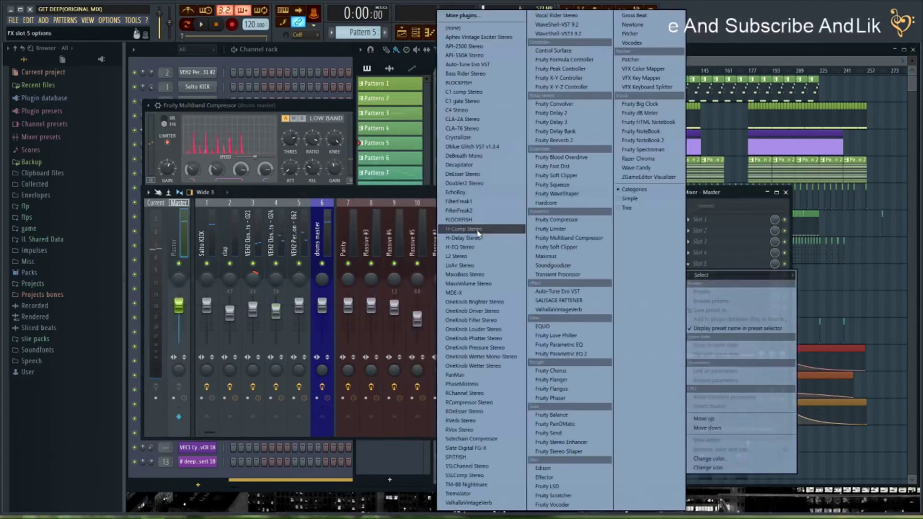
left_click(569, 238)
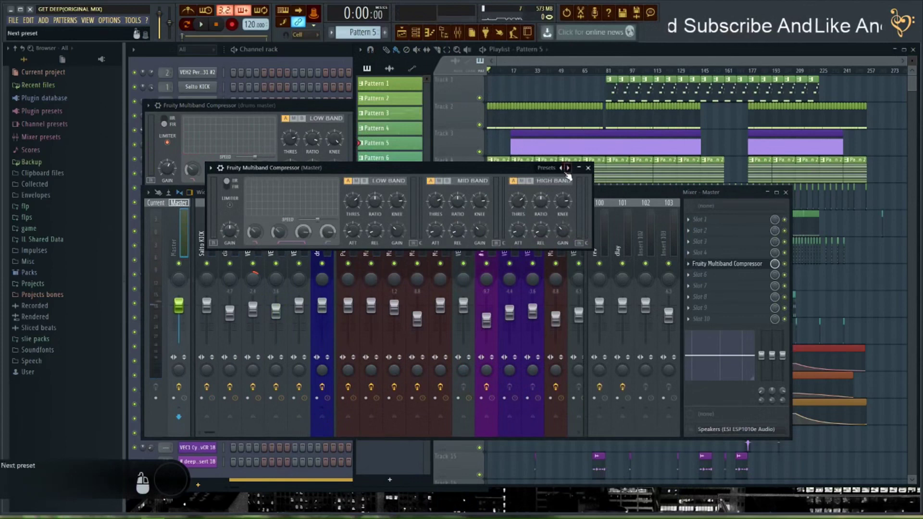
left_click(548, 168)
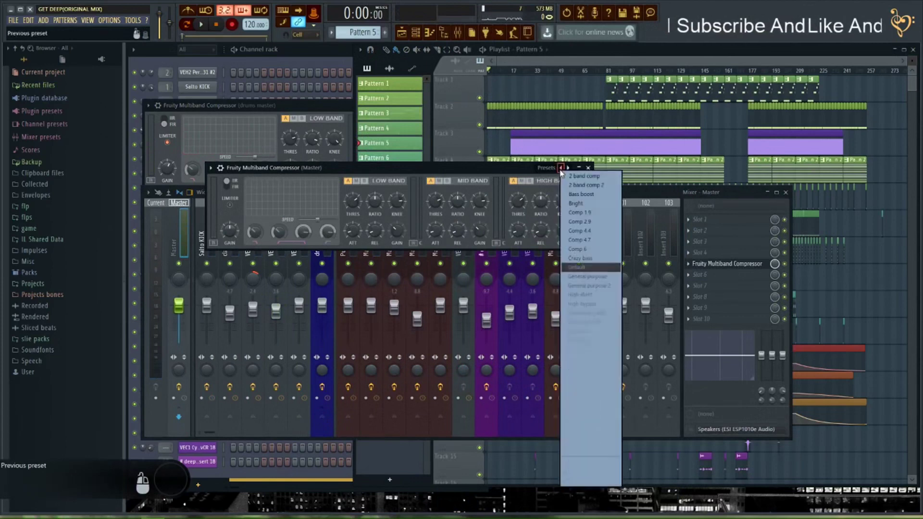
left_click(596, 225)
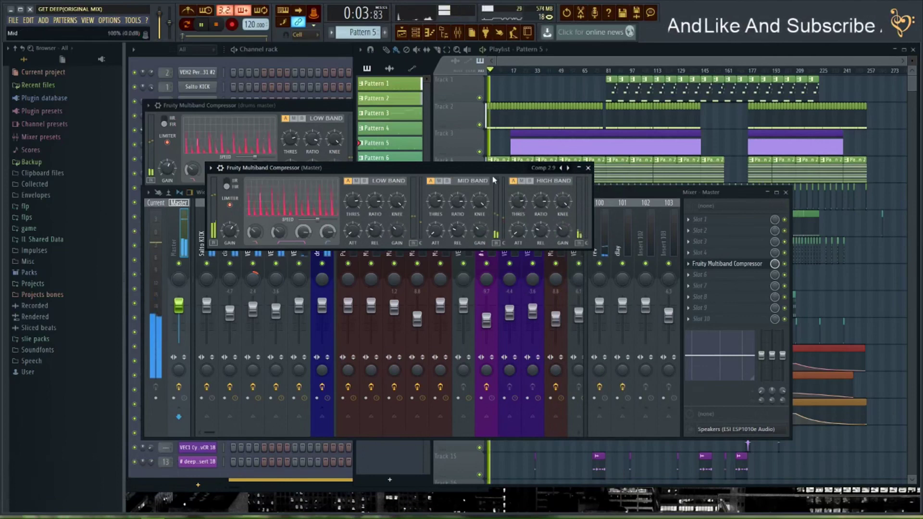
Adjust the Master compressor's high band ratio during playback, compare the mix with it bypassed, and close its window
key("space")
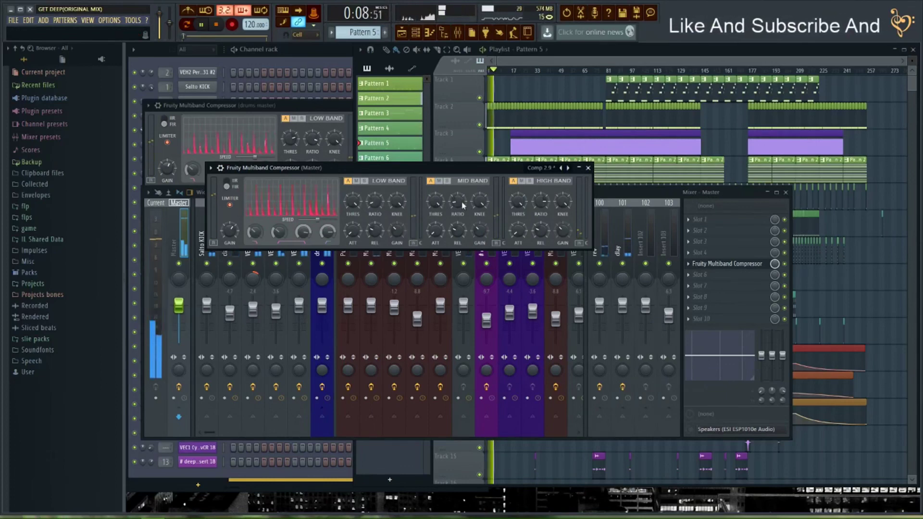
left_click_drag(541, 202, 541, 201)
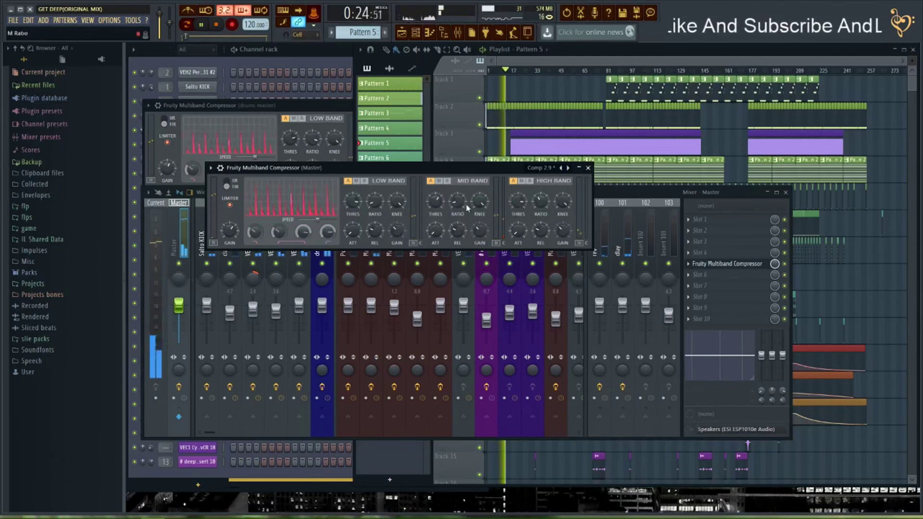
left_click(786, 267)
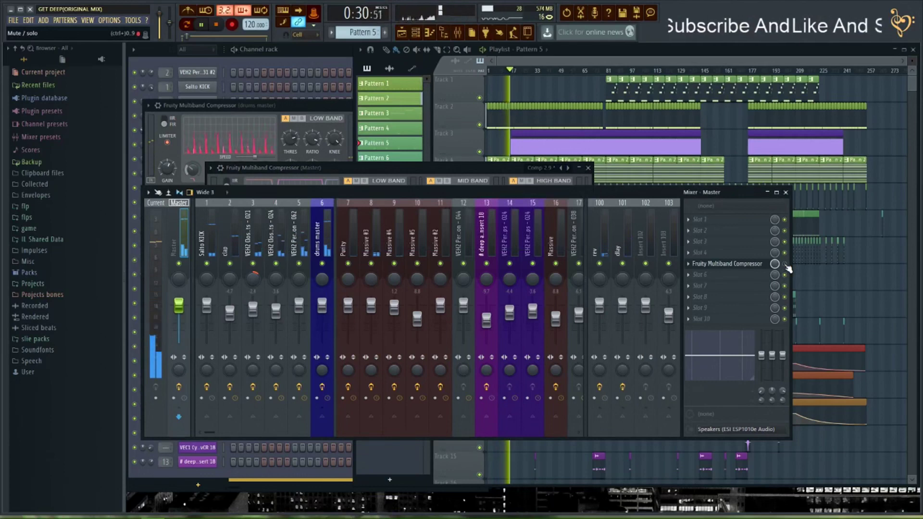
left_click(718, 268)
left_click(718, 269)
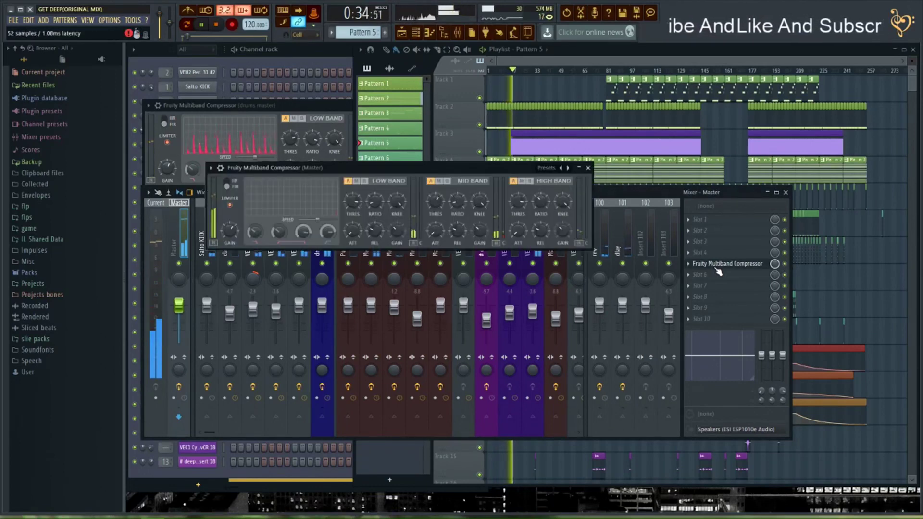
key("space")
left_click(587, 168)
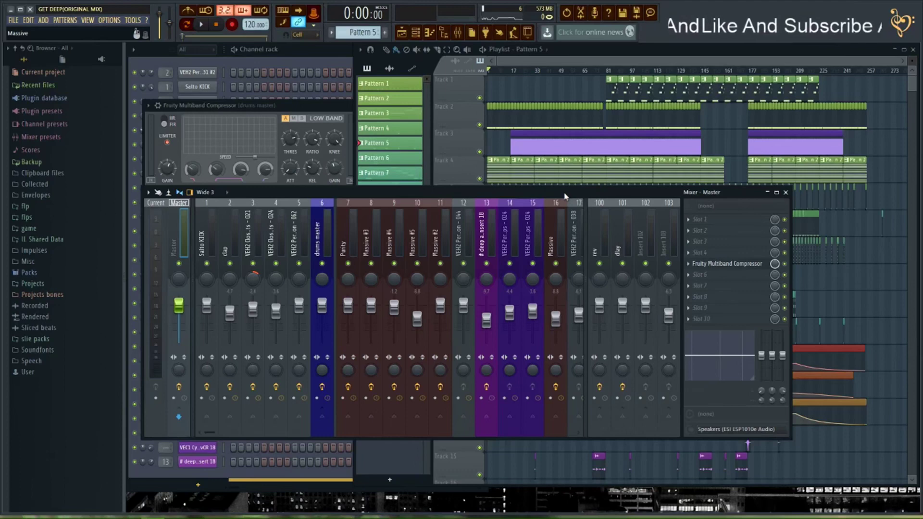
Add Soundgoodizer in slot 6 of the Master track
left_click(711, 275)
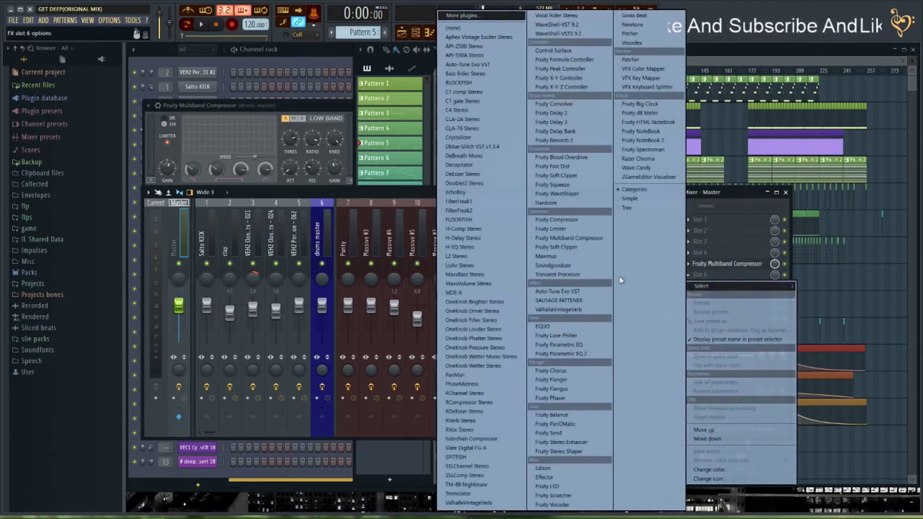
left_click(566, 268)
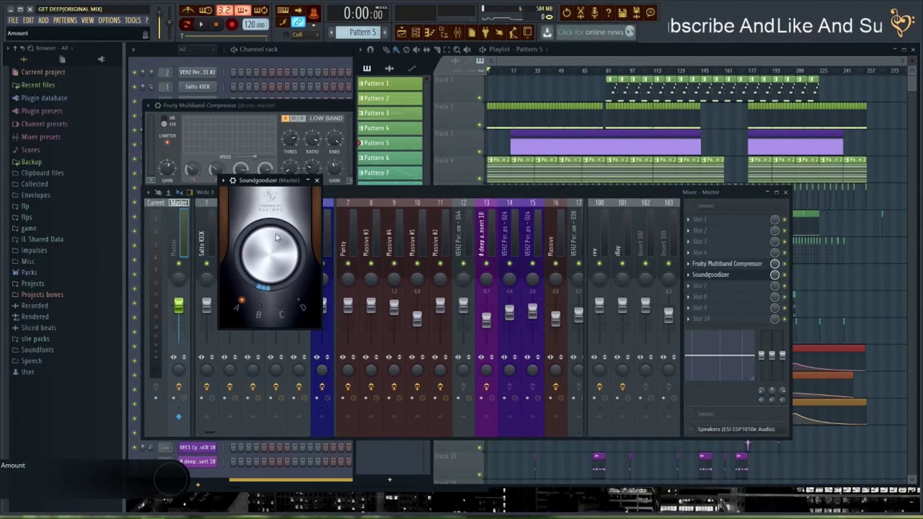
Remove Soundgoodizer from slot 6 of the Master track and move the mixer clear of the playlist
left_click_drag(274, 183, 534, 191)
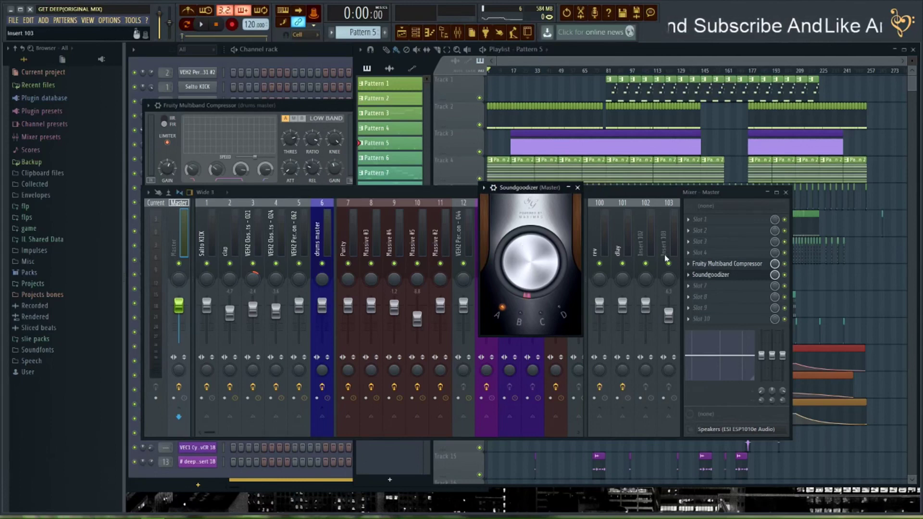
left_click(689, 277)
mouse_move(711, 286)
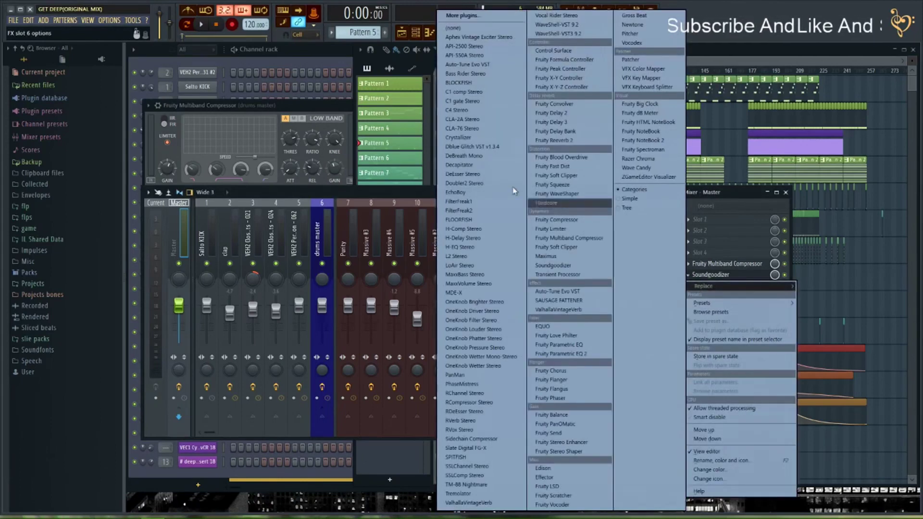
left_click(480, 29)
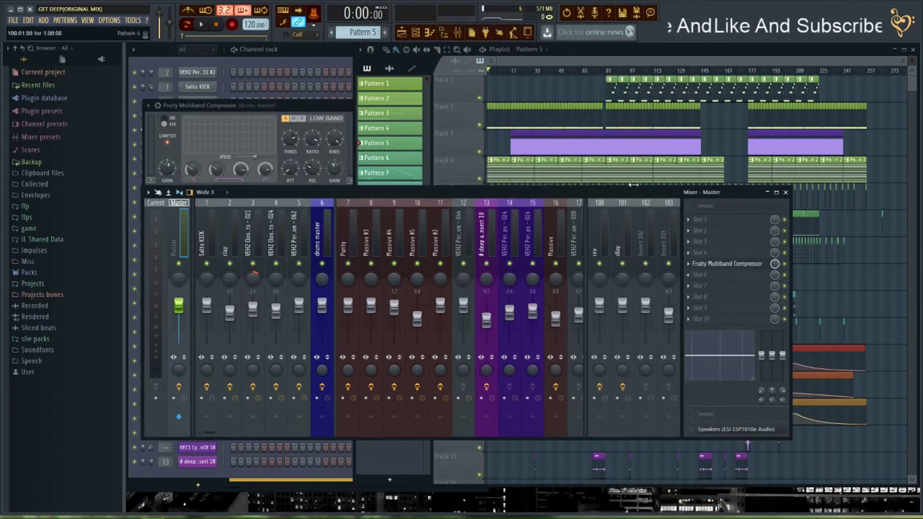
left_click_drag(617, 194, 623, 266)
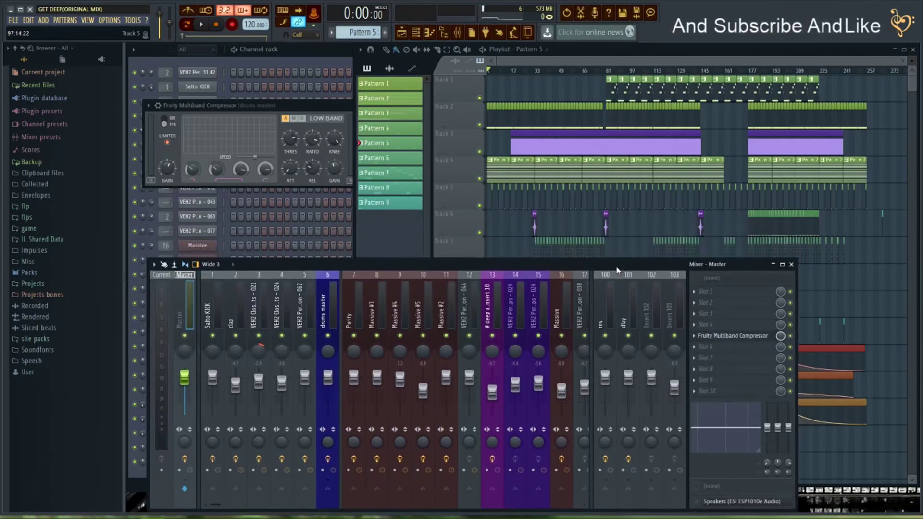
left_click_drag(615, 272, 595, 269)
Add Fruity Parametric EQ 2 in slot 7 of the Master track and play the song from around bar 117
left_click(718, 348)
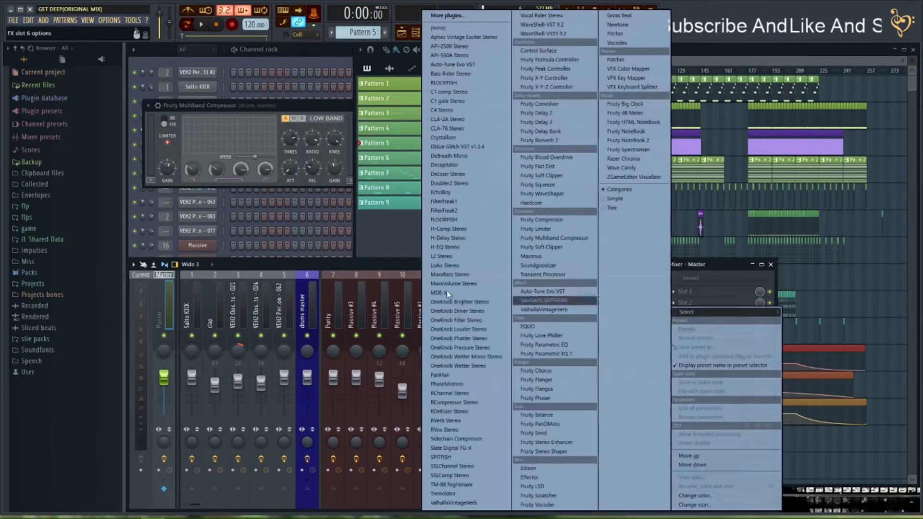
left_click(178, 314)
left_click(718, 359)
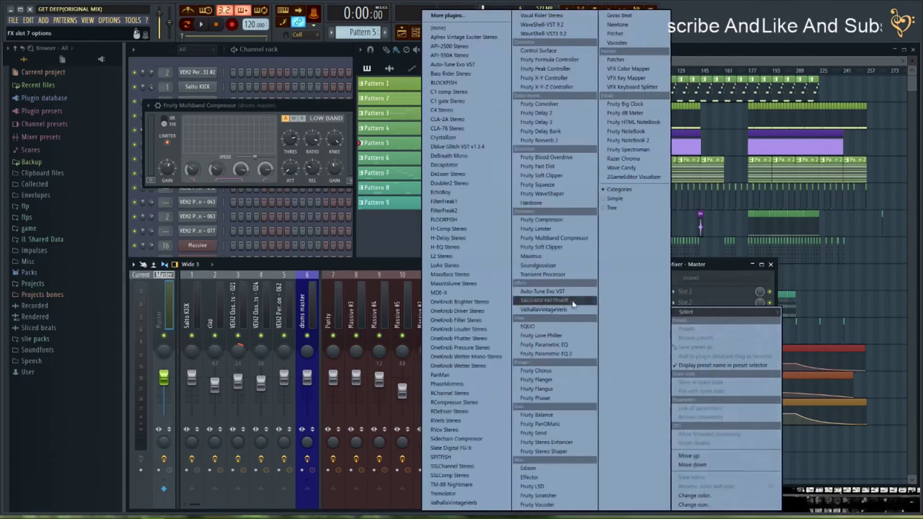
left_click(579, 356)
key("space")
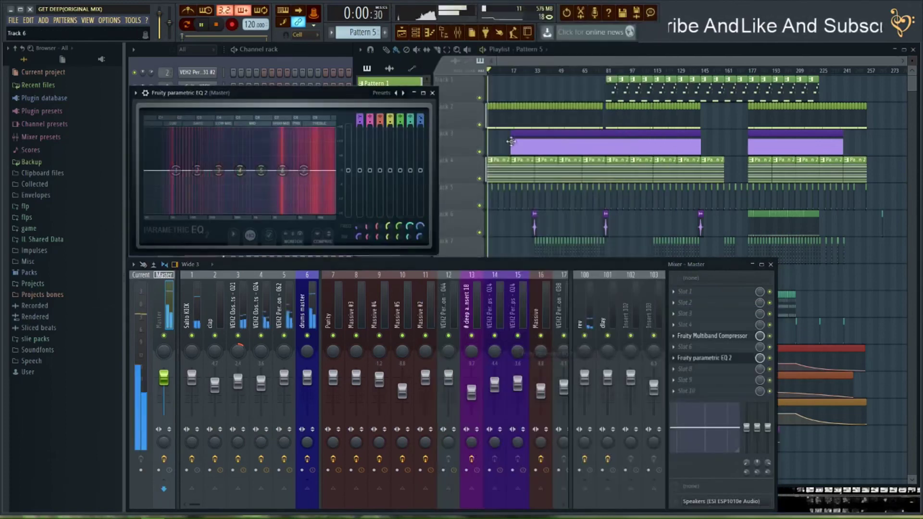
left_click(662, 72)
left_click_drag(240, 93, 371, 126)
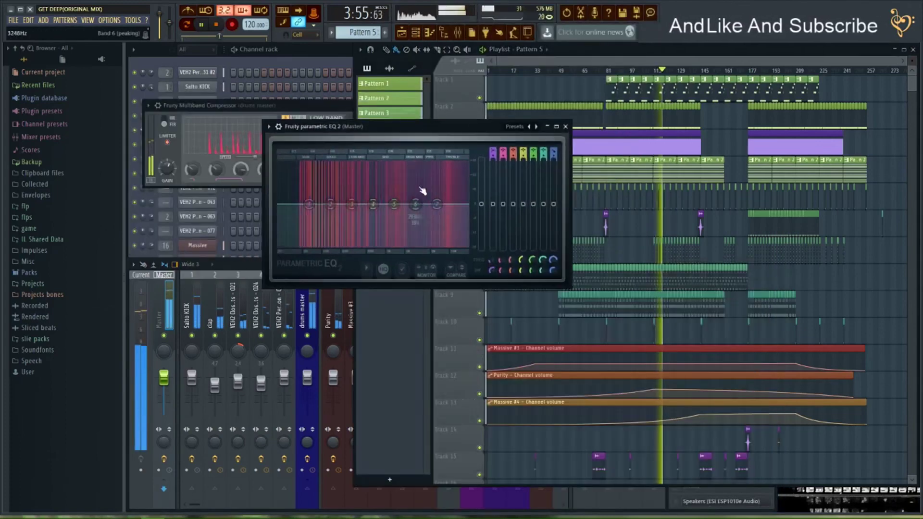
Boost bands 5 and 6 of the Master equalizer slightly, and sweep a narrowed, deep band 3 cut across the low mids during playback
left_click_drag(352, 204, 416, 199)
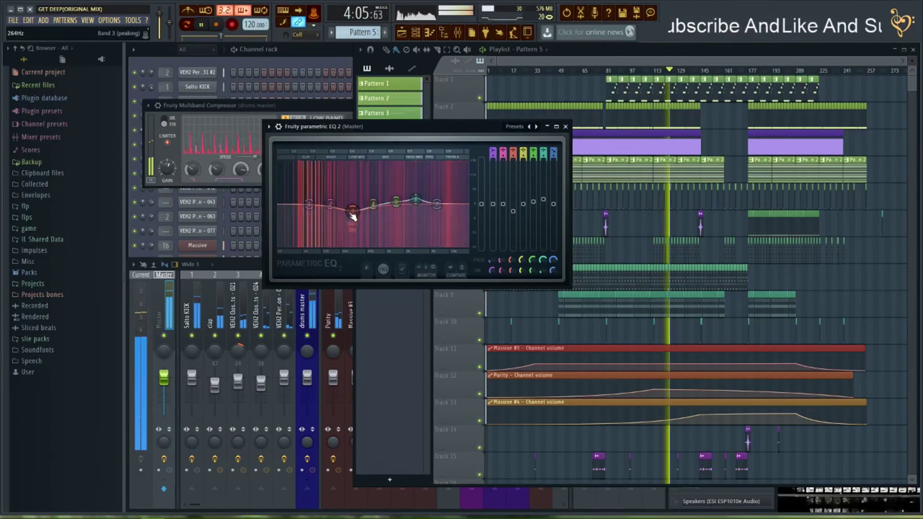
scroll(355, 216, "down", 2)
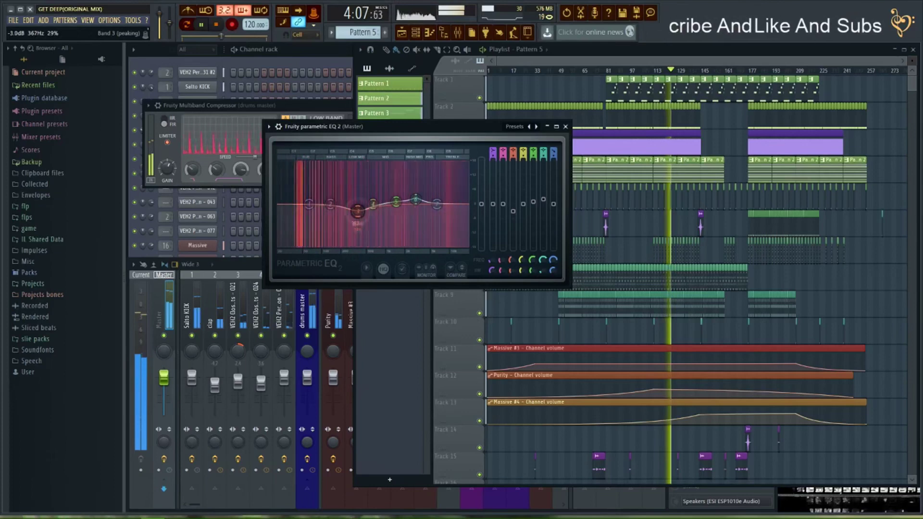
left_click_drag(355, 216, 343, 242)
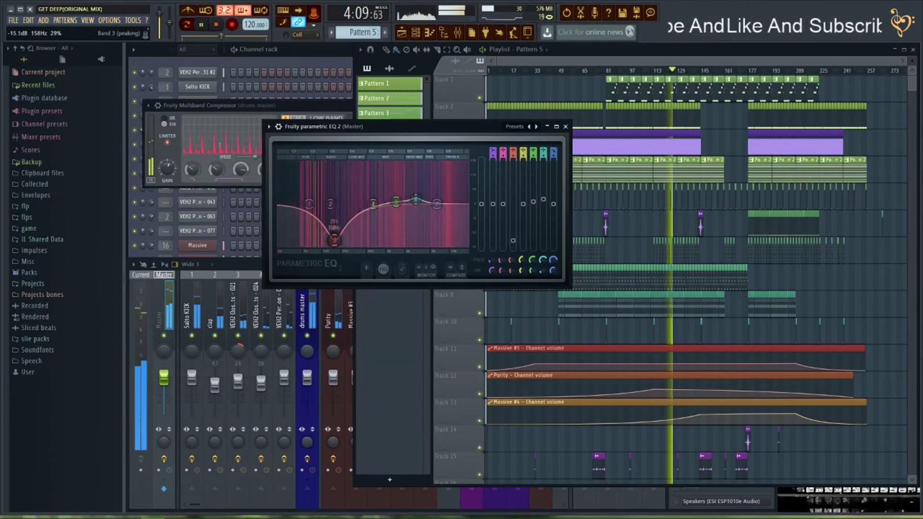
scroll(344, 241, "down", 3)
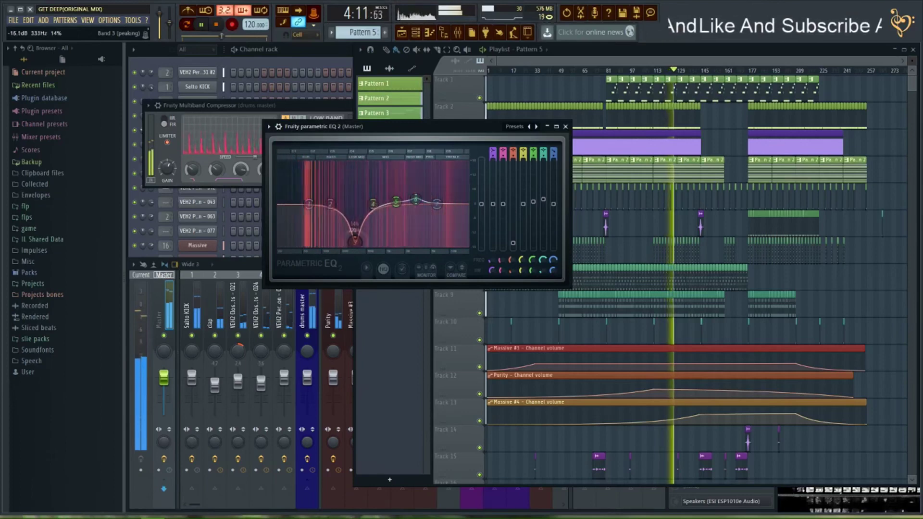
left_click_drag(355, 240, 338, 230)
mouse_move(375, 234)
left_mouse_down()
mouse_move(406, 236)
mouse_move(373, 234)
left_mouse_up()
key("space")
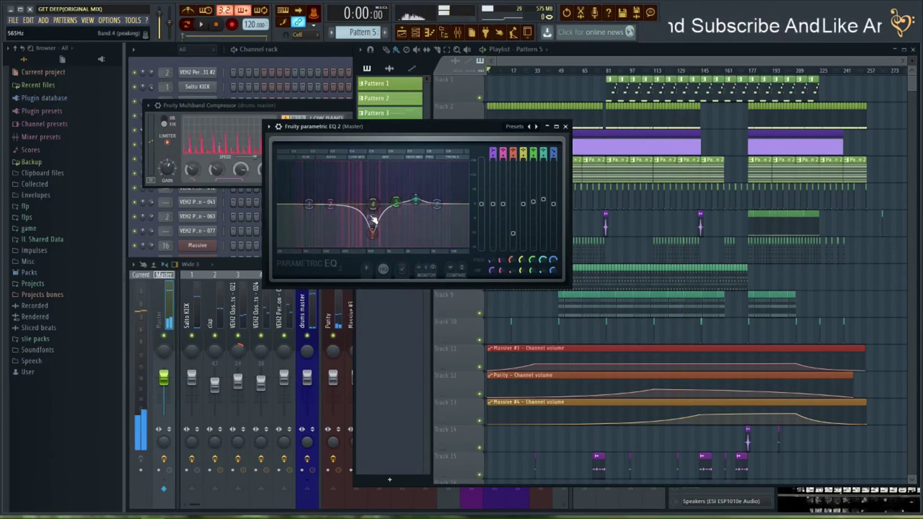
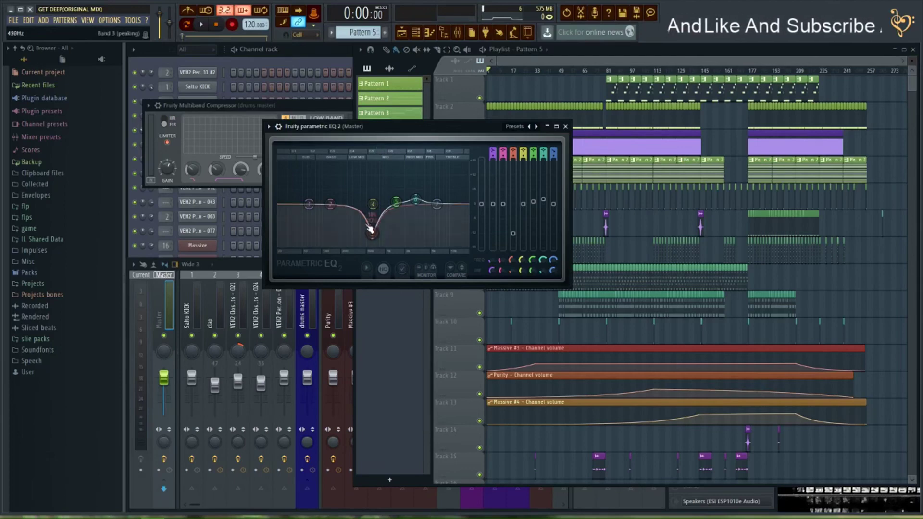
Set the Master equalizer's band 3 to about -3.4 dB at 576 Hz, check it from bar 116, and close the equalizer
left_click_drag(374, 237, 371, 216)
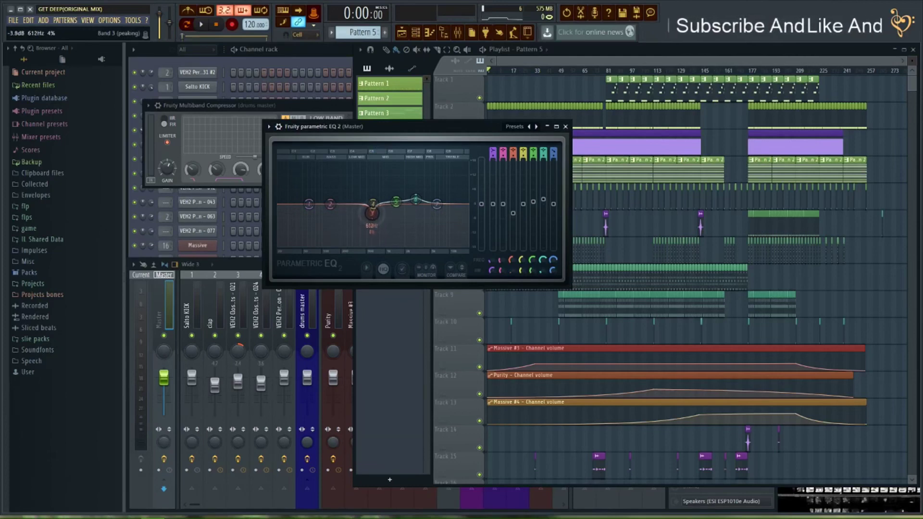
key("space")
left_click_drag(372, 212, 371, 213)
left_click(658, 71)
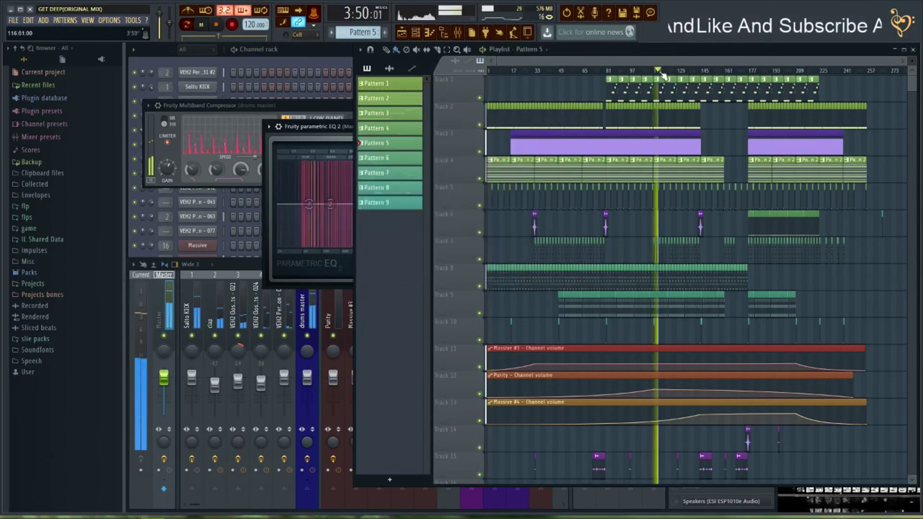
left_click(335, 139)
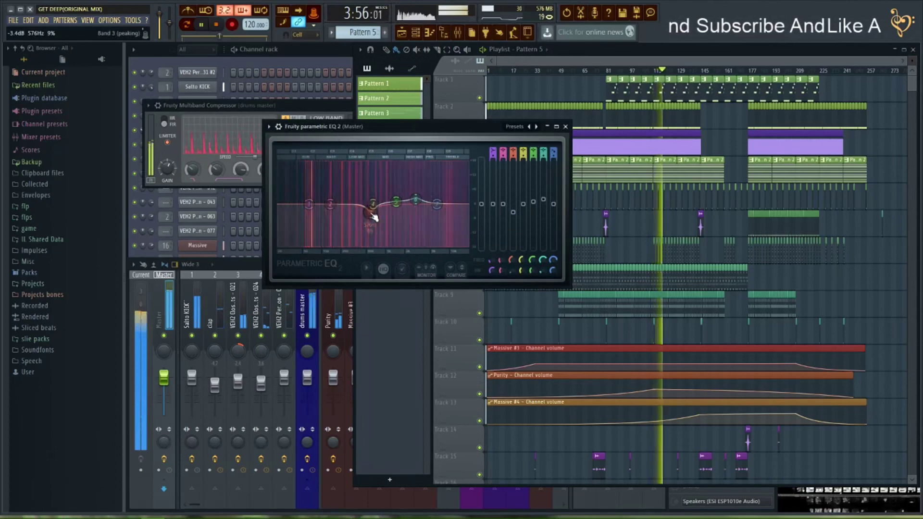
key("space")
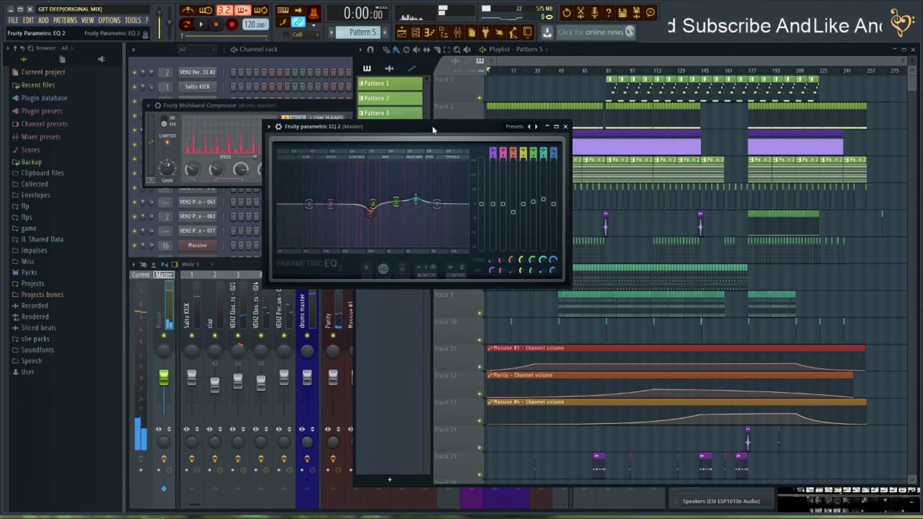
left_click(566, 127)
Add Fruity Limiter in slot 8 of the Master track and look through its presets
left_click(338, 267)
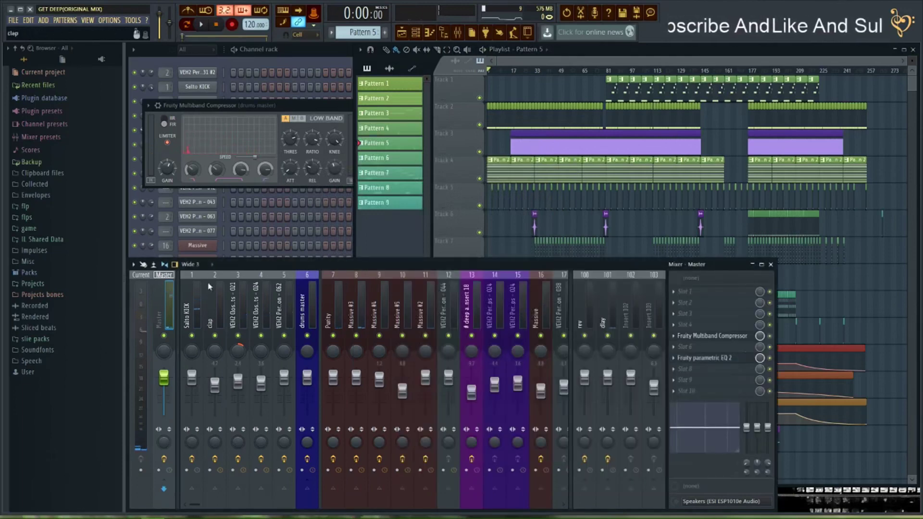
left_click(708, 376)
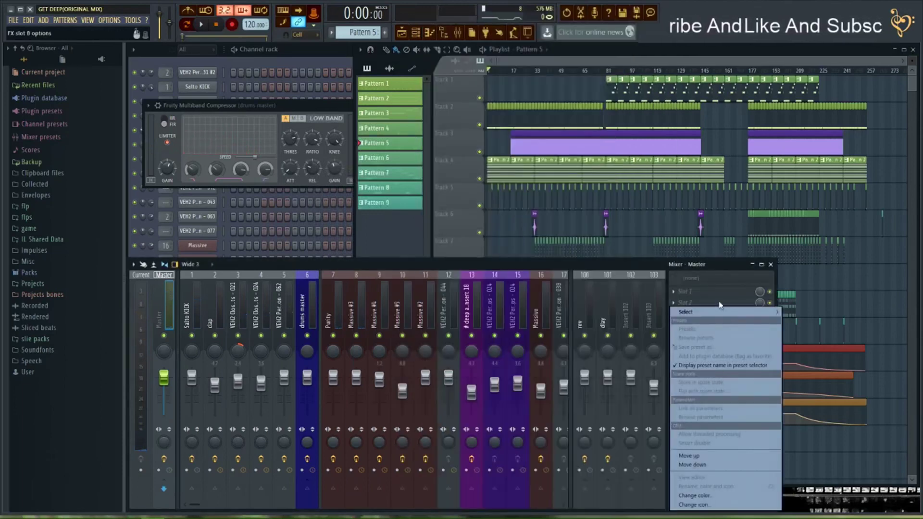
mouse_move(720, 317)
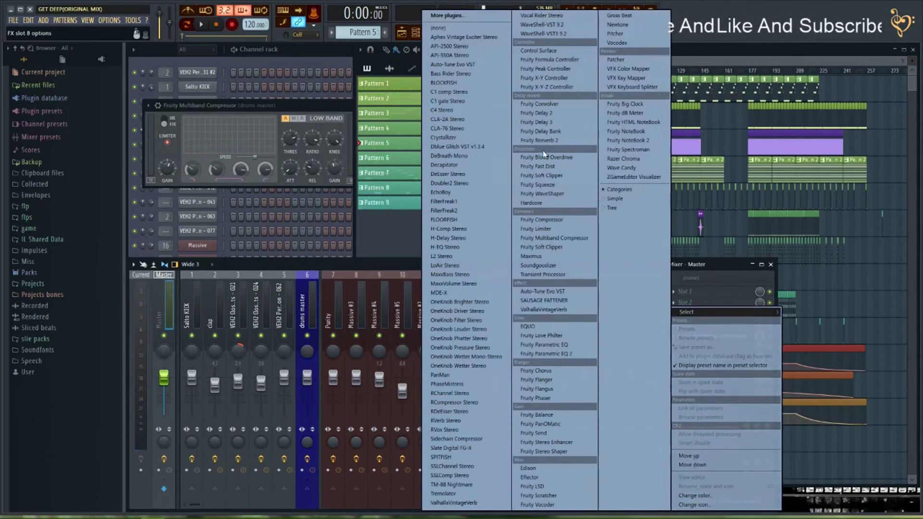
left_click(536, 229)
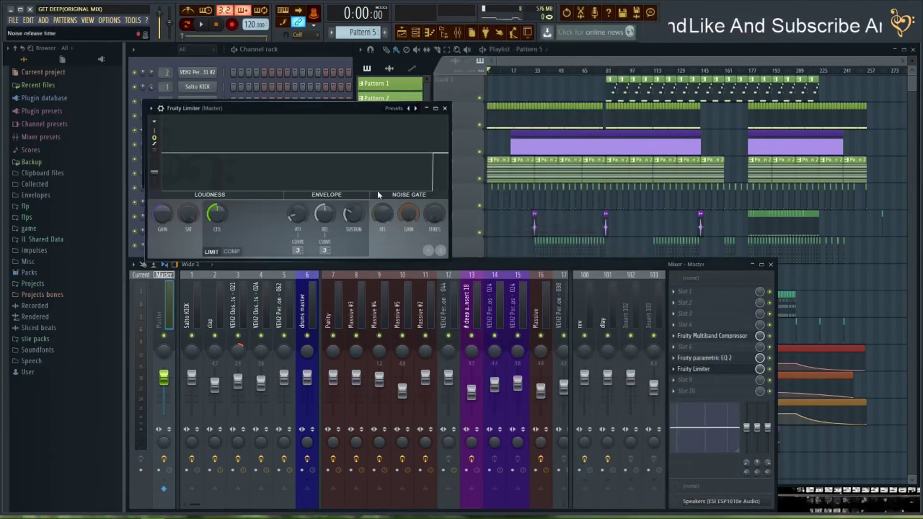
left_click_drag(326, 115, 368, 119)
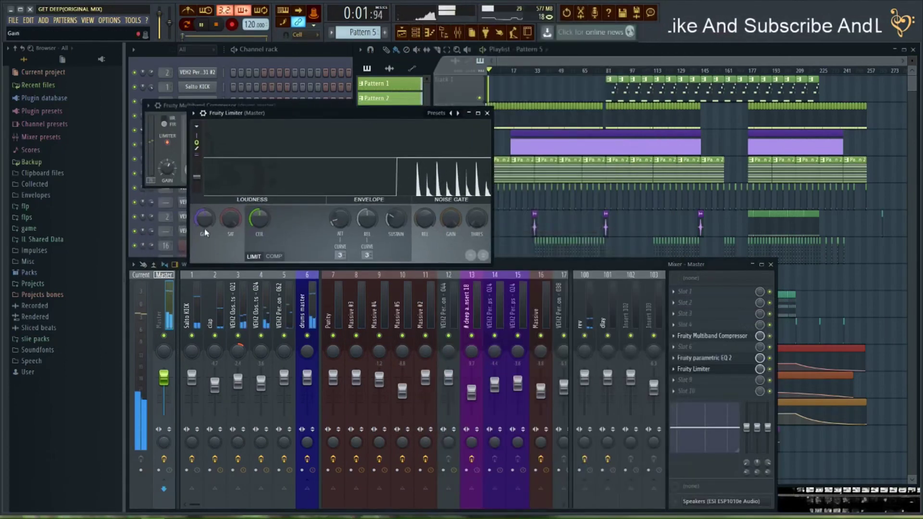
key("space")
left_click(457, 114)
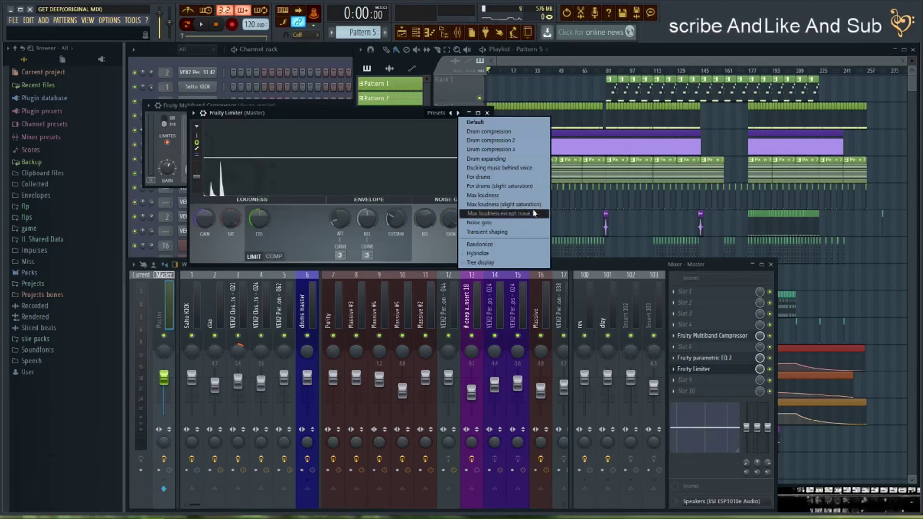
left_click(331, 100)
left_click_drag(336, 112, 465, 119)
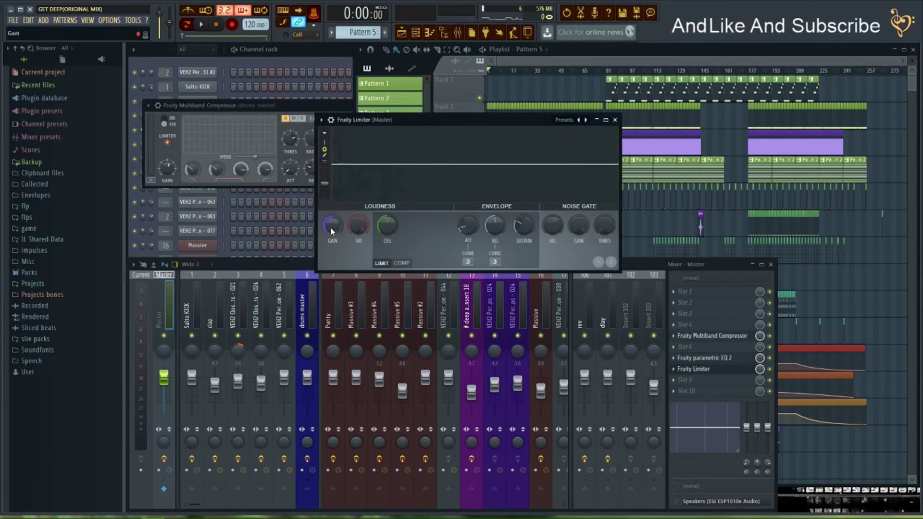
Raise the Master limiter's gain slightly and set its ceiling to about -0.2 dB, testing with playback
mouse_move(331, 232)
left_mouse_down()
mouse_move(335, 217)
mouse_move(336, 239)
left_mouse_up()
key("space")
key("space")
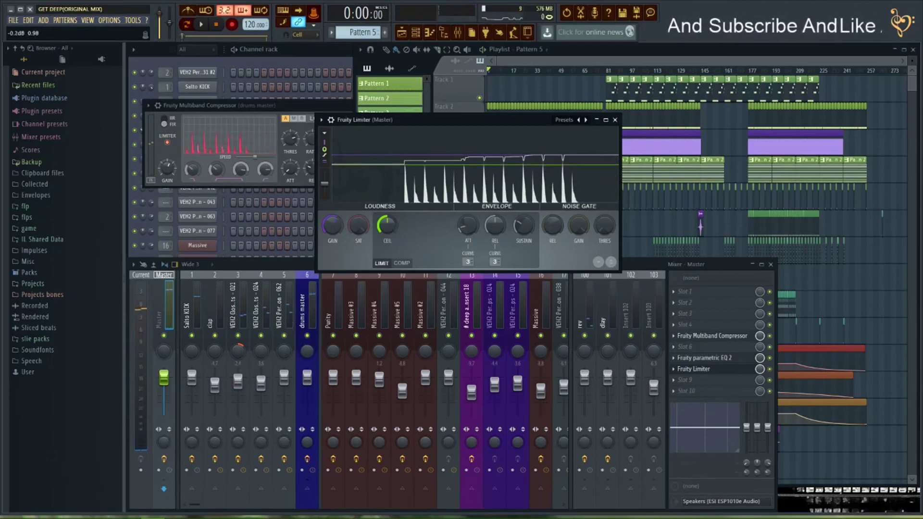
left_click_drag(388, 226, 387, 225)
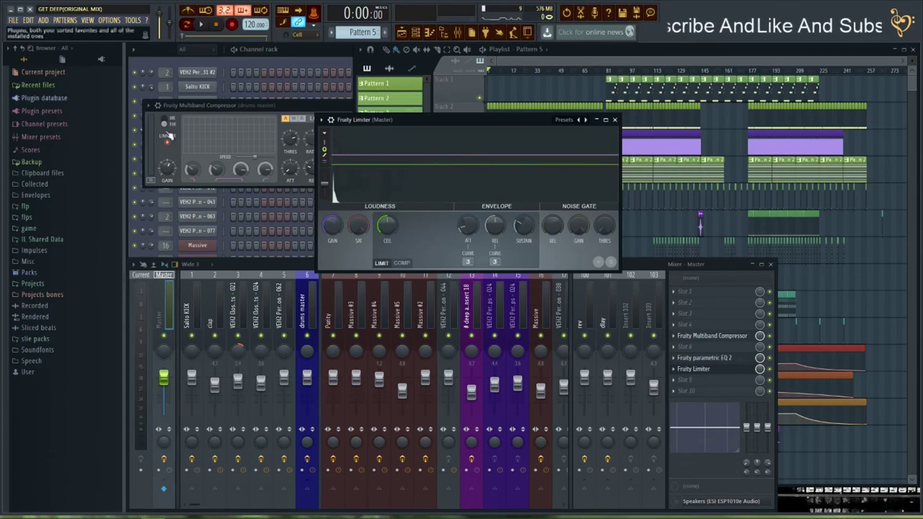
Raise the Master limiter's gain further during playback and check its response from around bar 110
key("space")
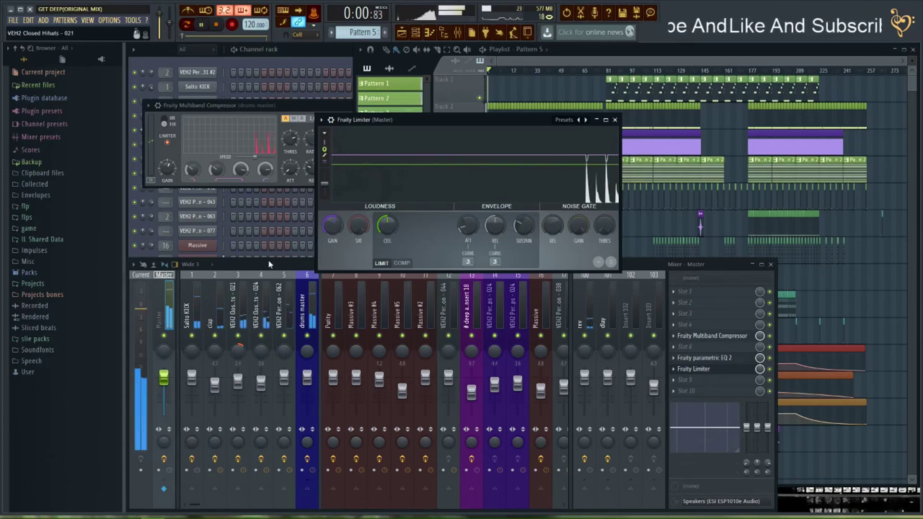
left_click_drag(332, 225, 332, 194)
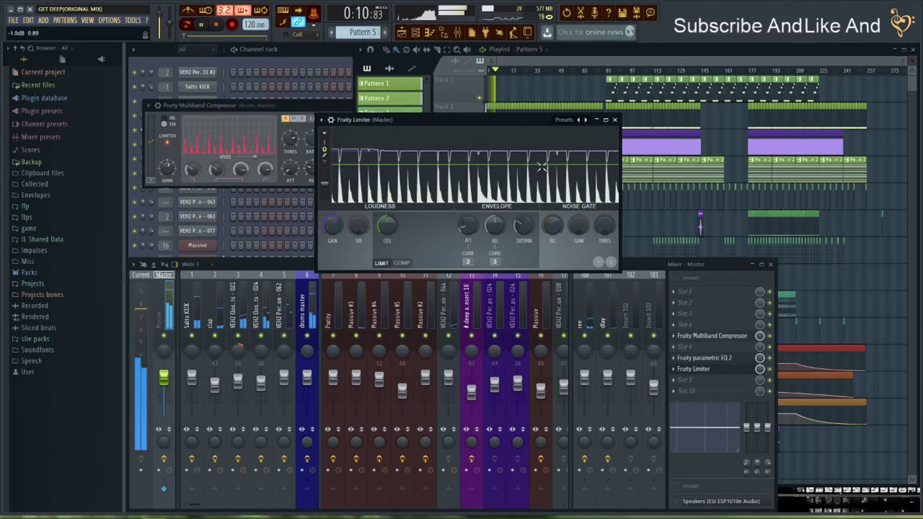
left_click(650, 71)
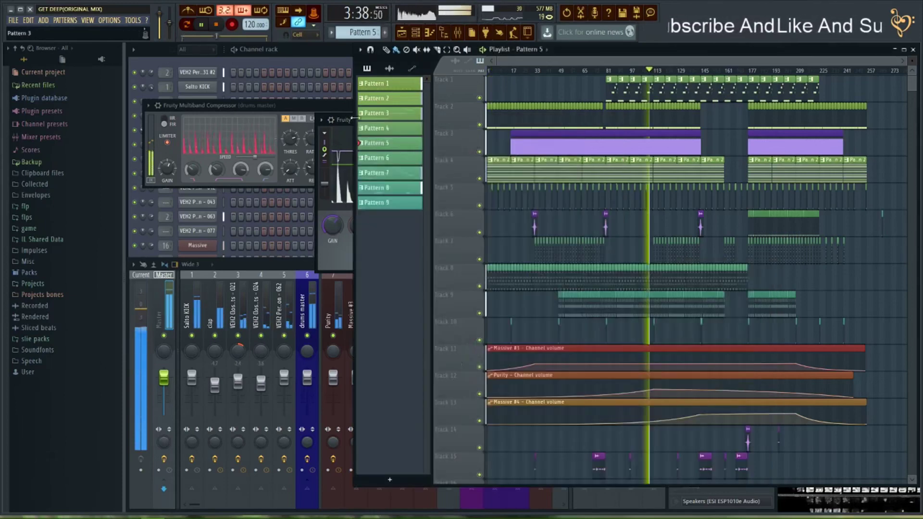
left_click(340, 125)
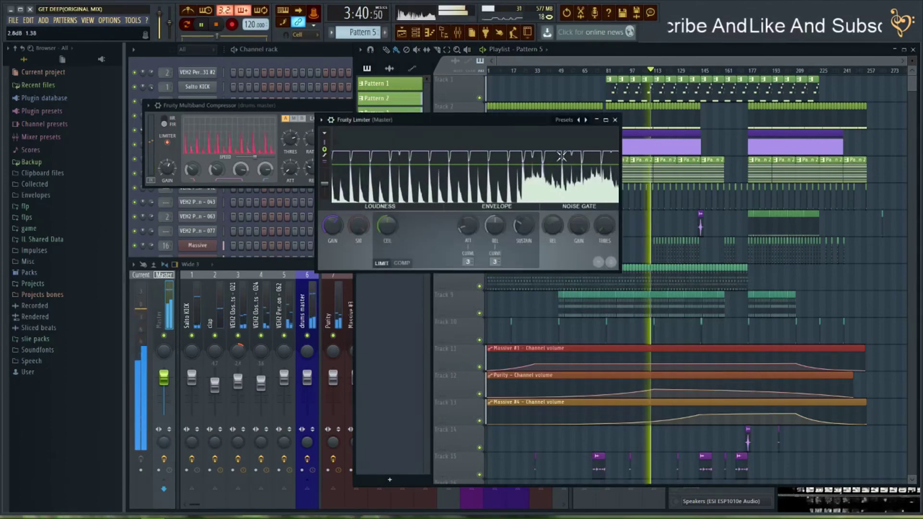
key("space")
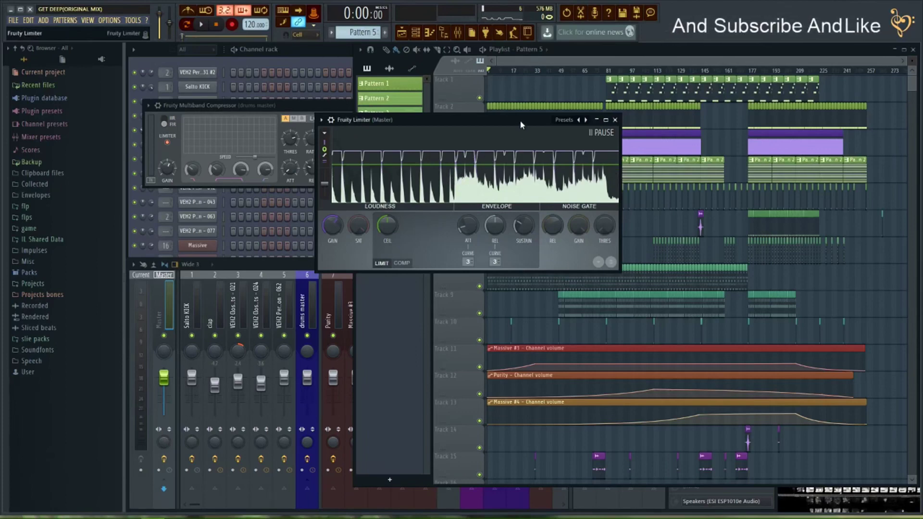
Play the arrangement from around bar 81 and from around bar 113 to check the limited Master mix
left_click(606, 71)
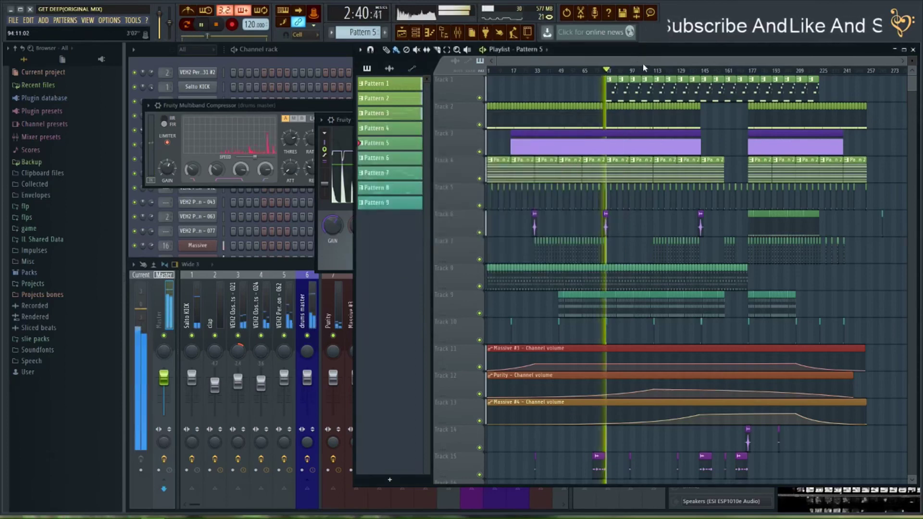
scroll(644, 70, "up", 4)
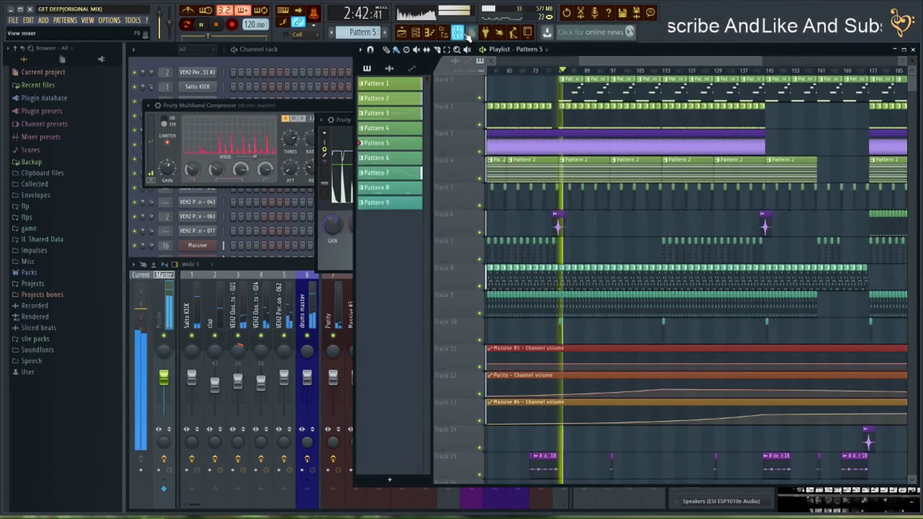
scroll(687, 73, "up", 2)
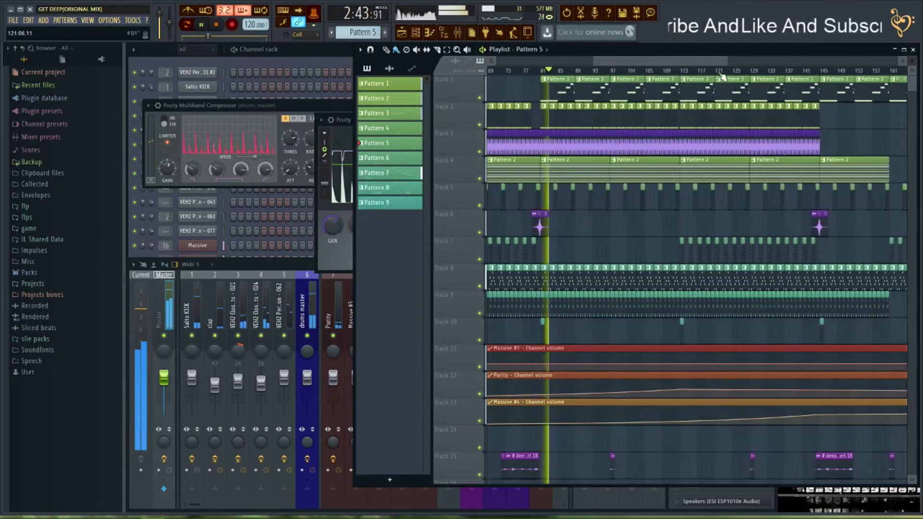
left_click(687, 72)
left_click_drag(678, 63, 743, 64)
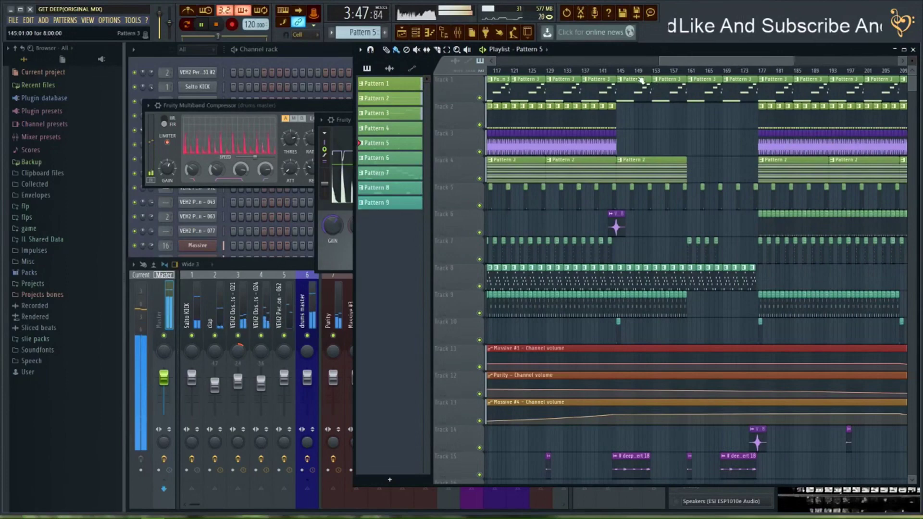
Play the transition into the breakdown from around bar 142, stop playback, and bring the playlist back in front of the mixer
left_click(607, 71)
scroll(623, 72, "up", 3)
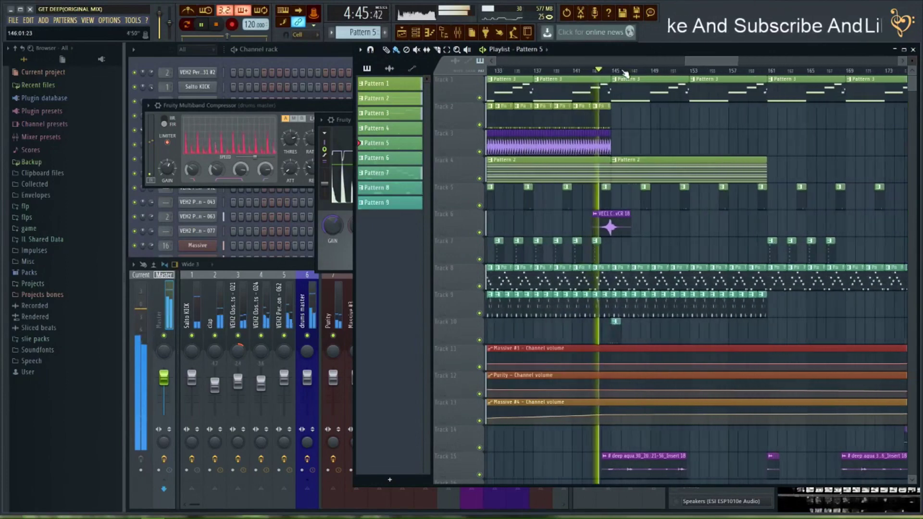
scroll(625, 72, "up", 2)
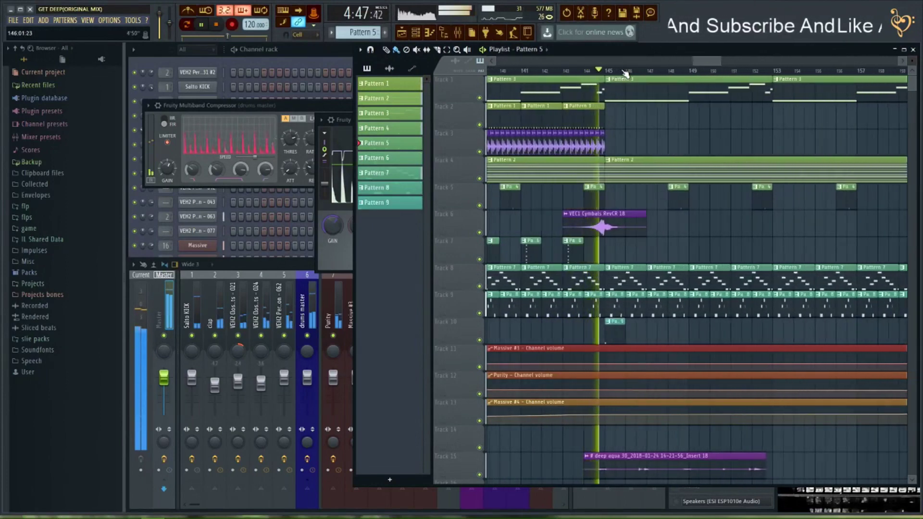
scroll(625, 72, "up", 1)
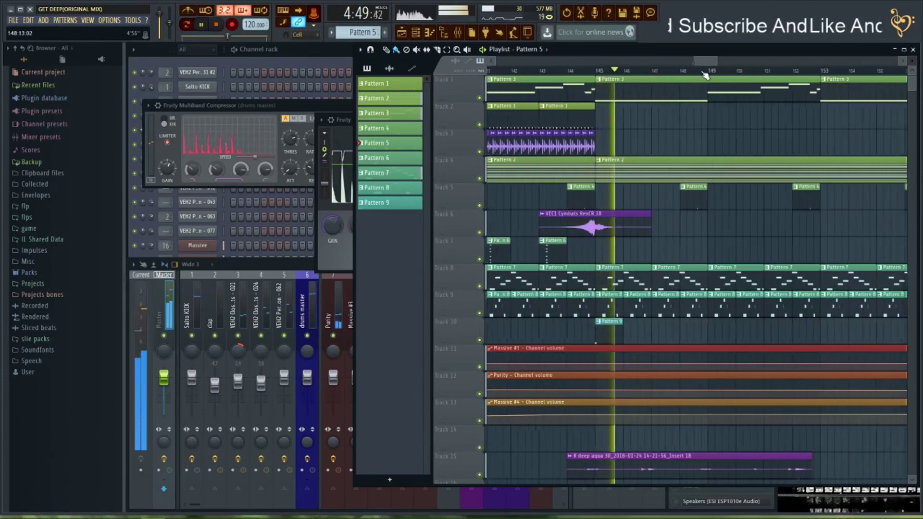
scroll(707, 75, "down", 3)
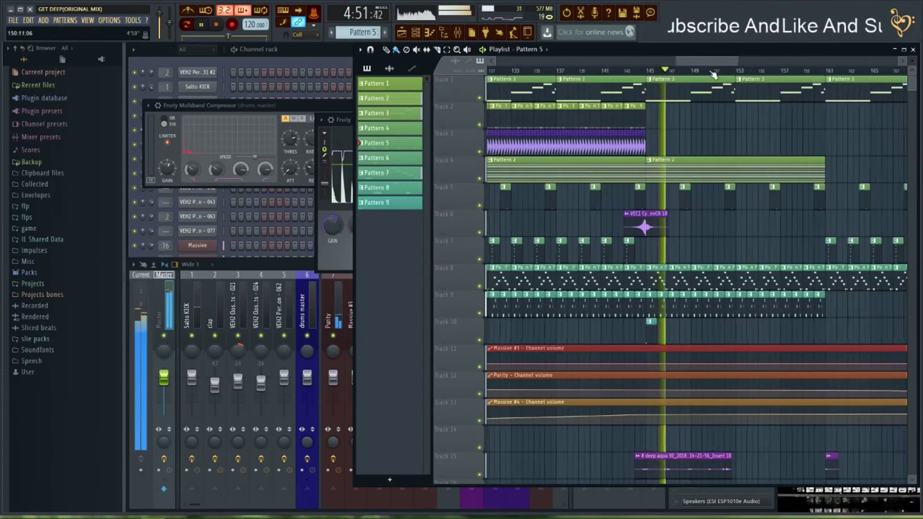
scroll(714, 74, "down", 3)
key("F9")
key("space")
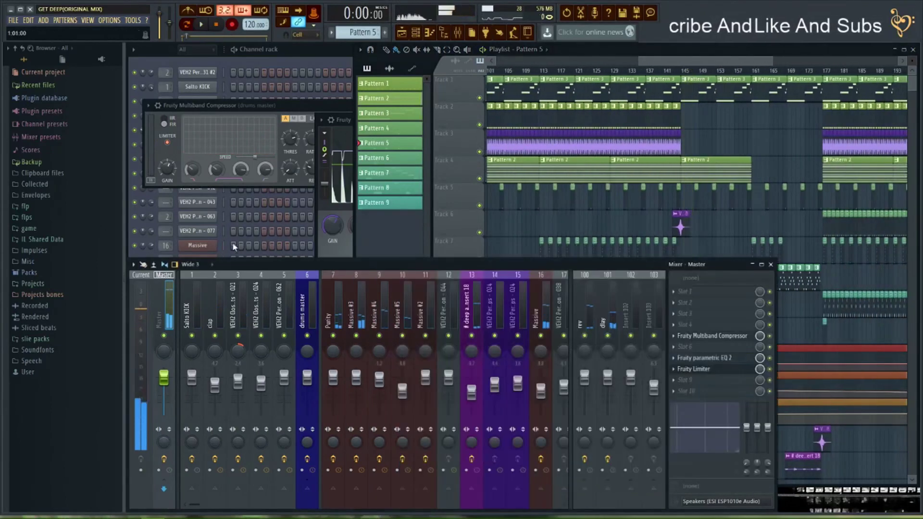
key("F5")
scroll(673, 71, "down", 2)
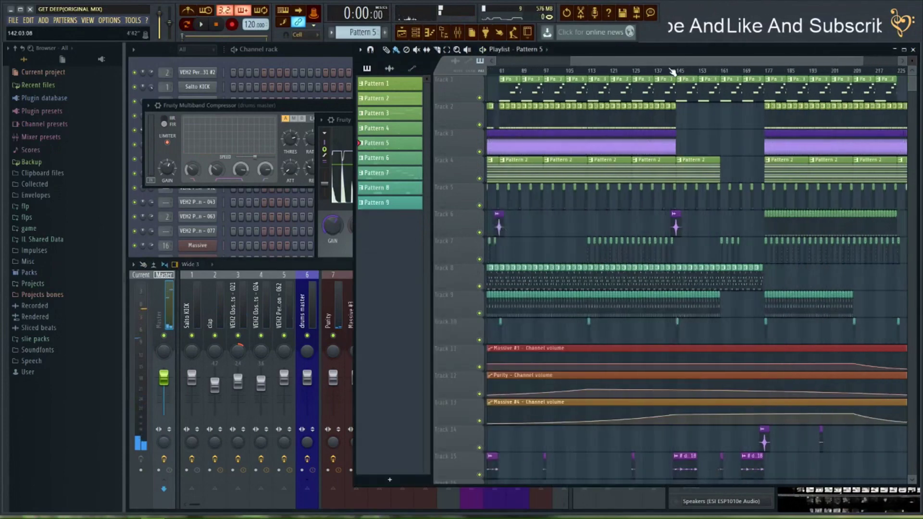
scroll(673, 71, "down", 3)
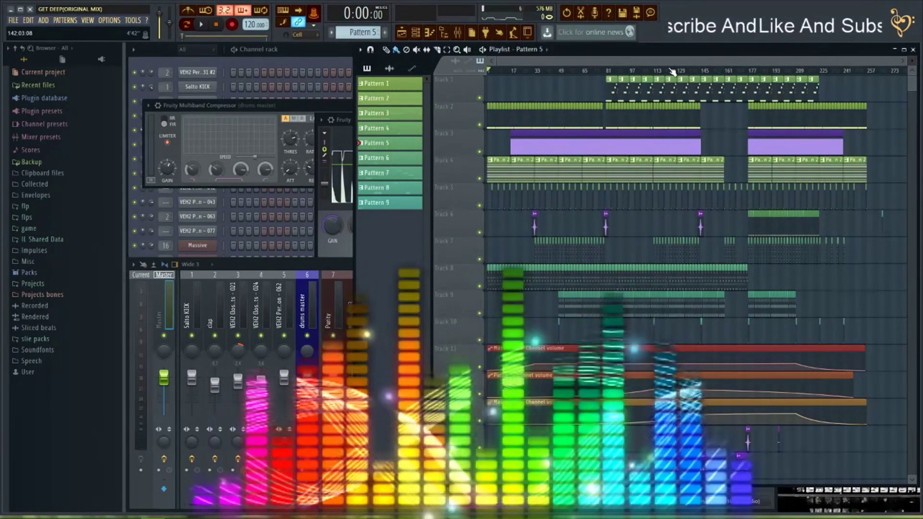